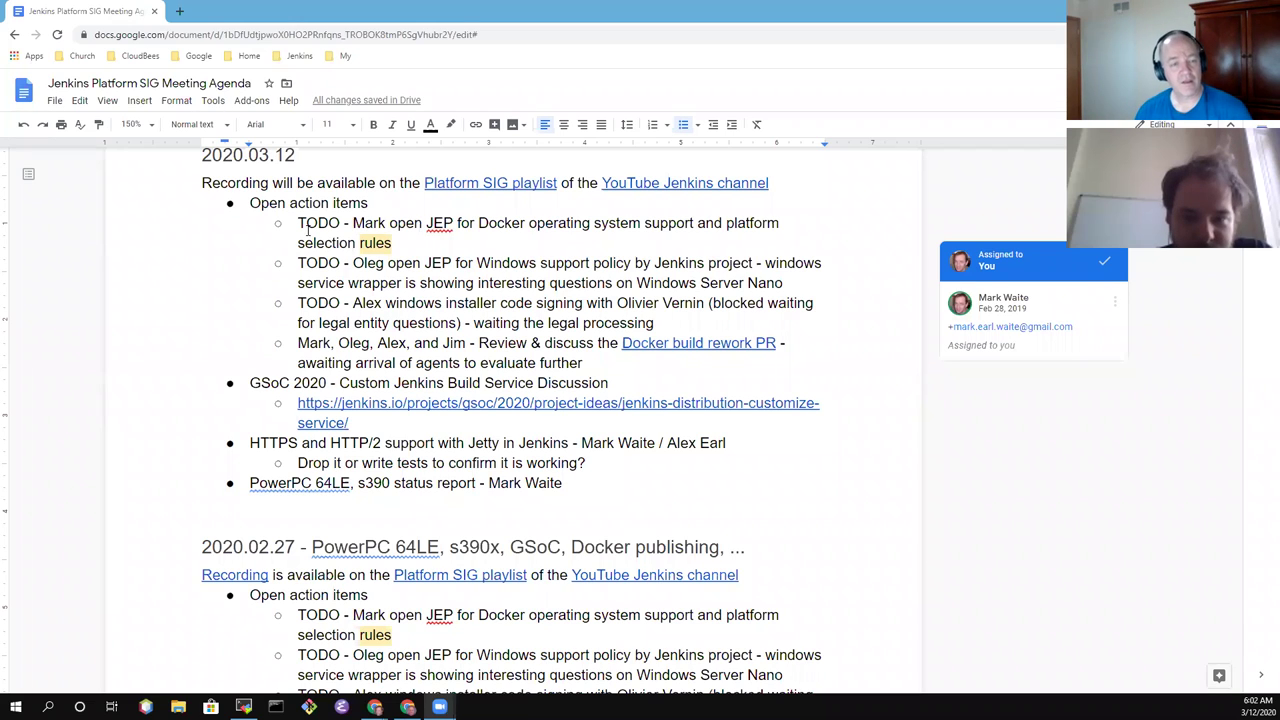
Highlight the "Open action items" heading and the GSoC 2020 Custom Jenkins Build Service Discussion item in the 2020.03.12 agenda
drag(249, 203, 393, 198)
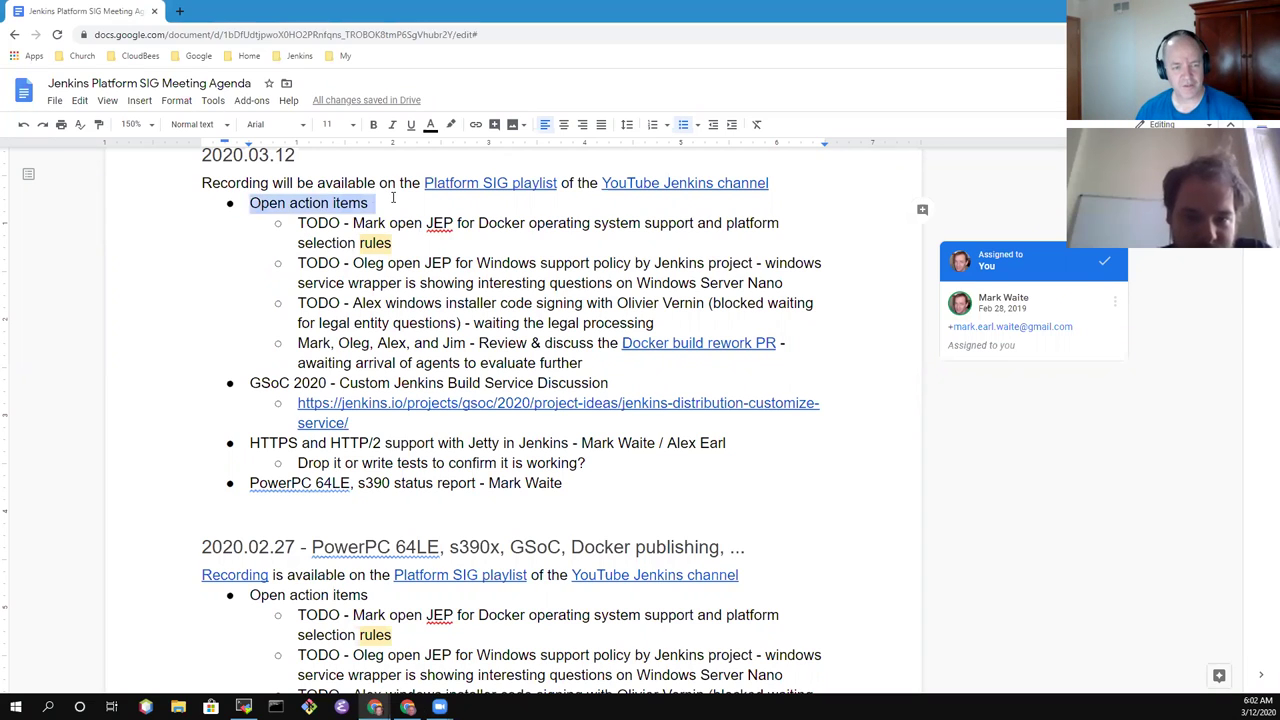
click(262, 383)
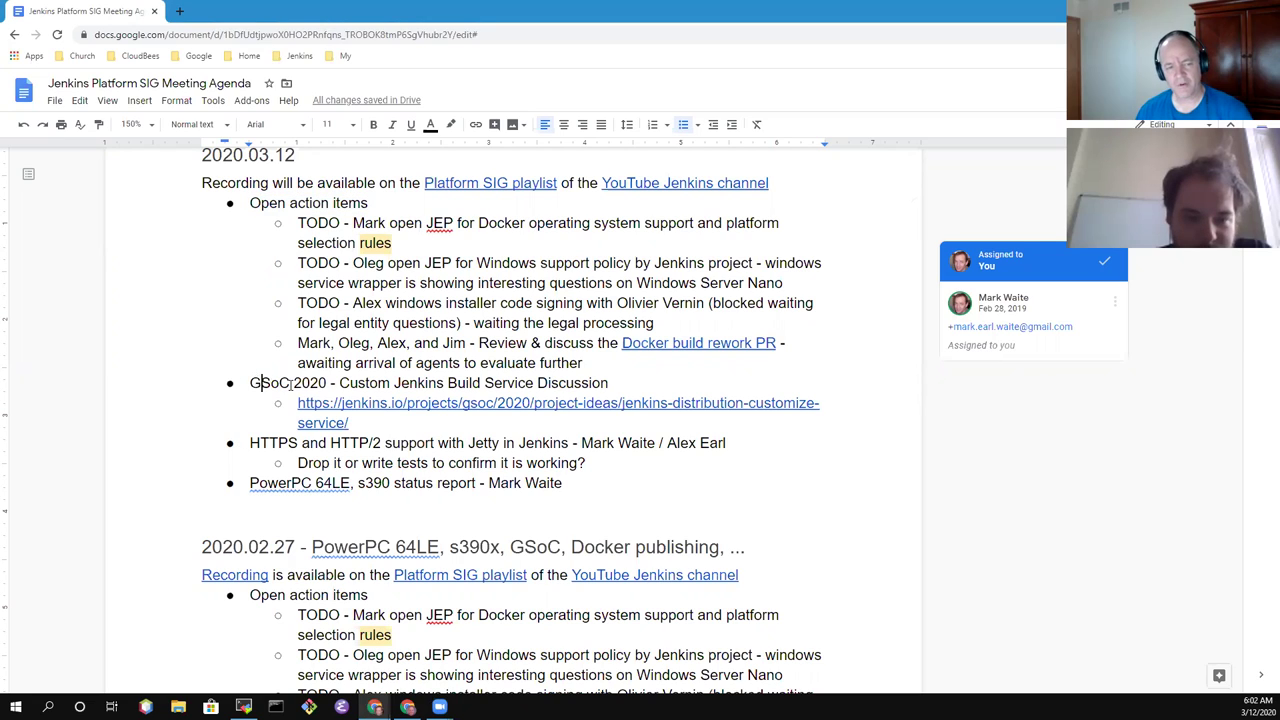
shift+click(290, 383)
click(251, 384)
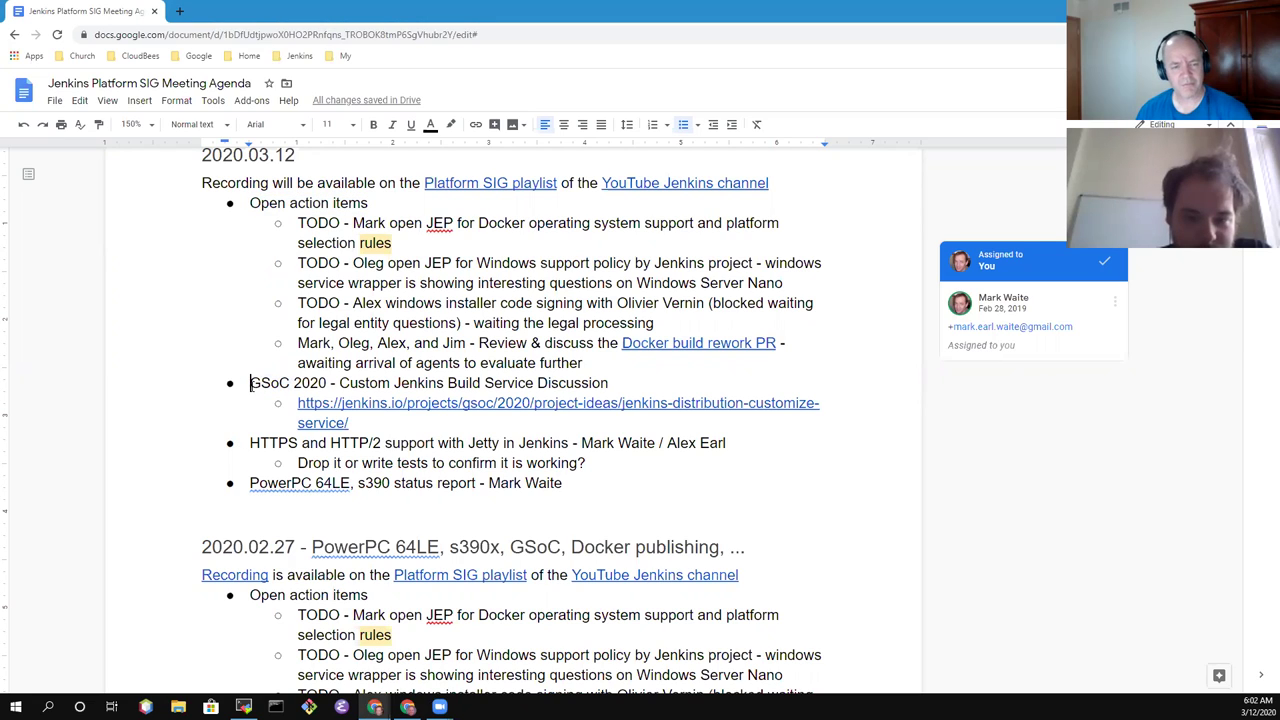
drag(251, 384, 610, 382)
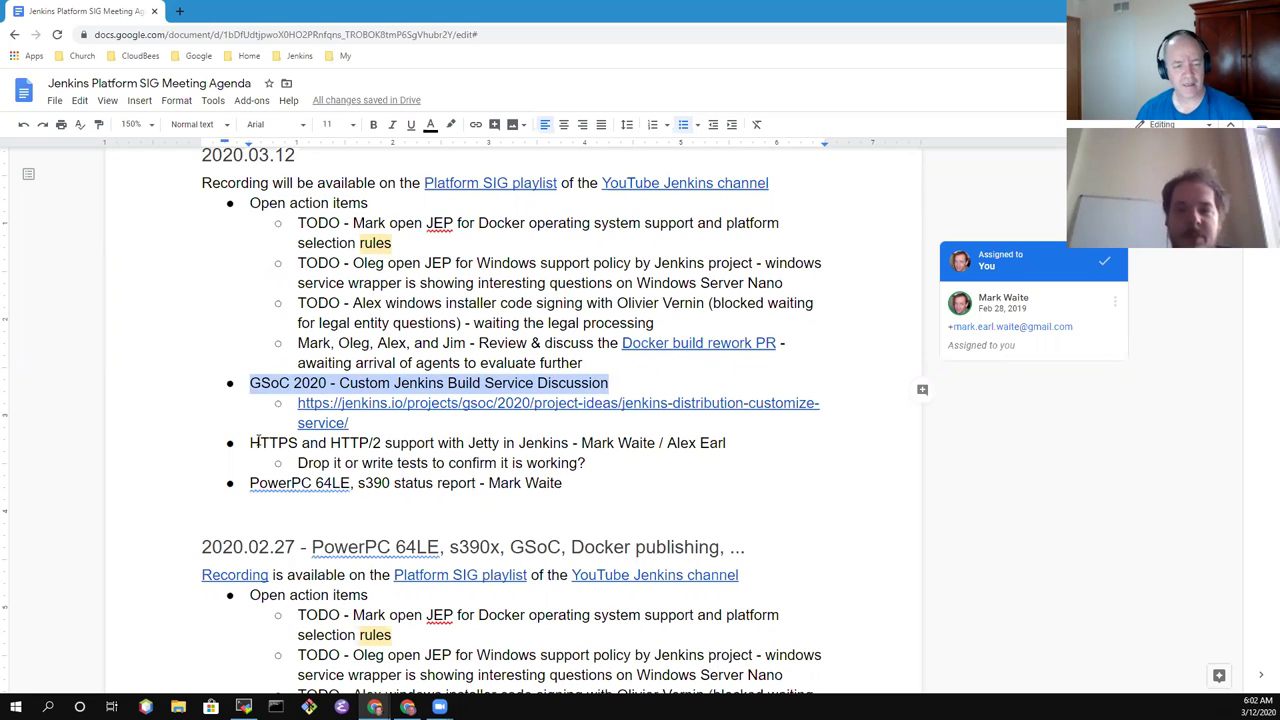
Append a dash and the two presenters' full names, separated by a slash, to the GSoC 2020 Custom Jenkins Build Service Discussion item
click(502, 383)
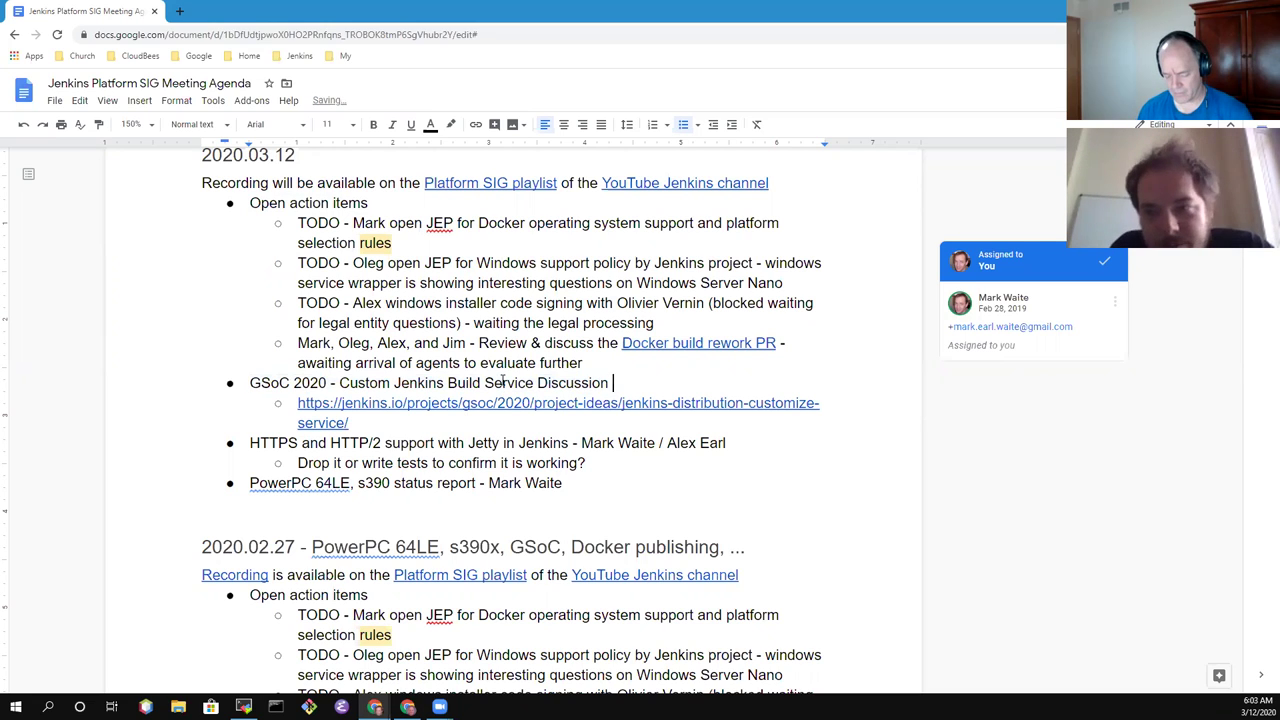
text(- Ole)
key(BackSpace)
key(BackSpace)
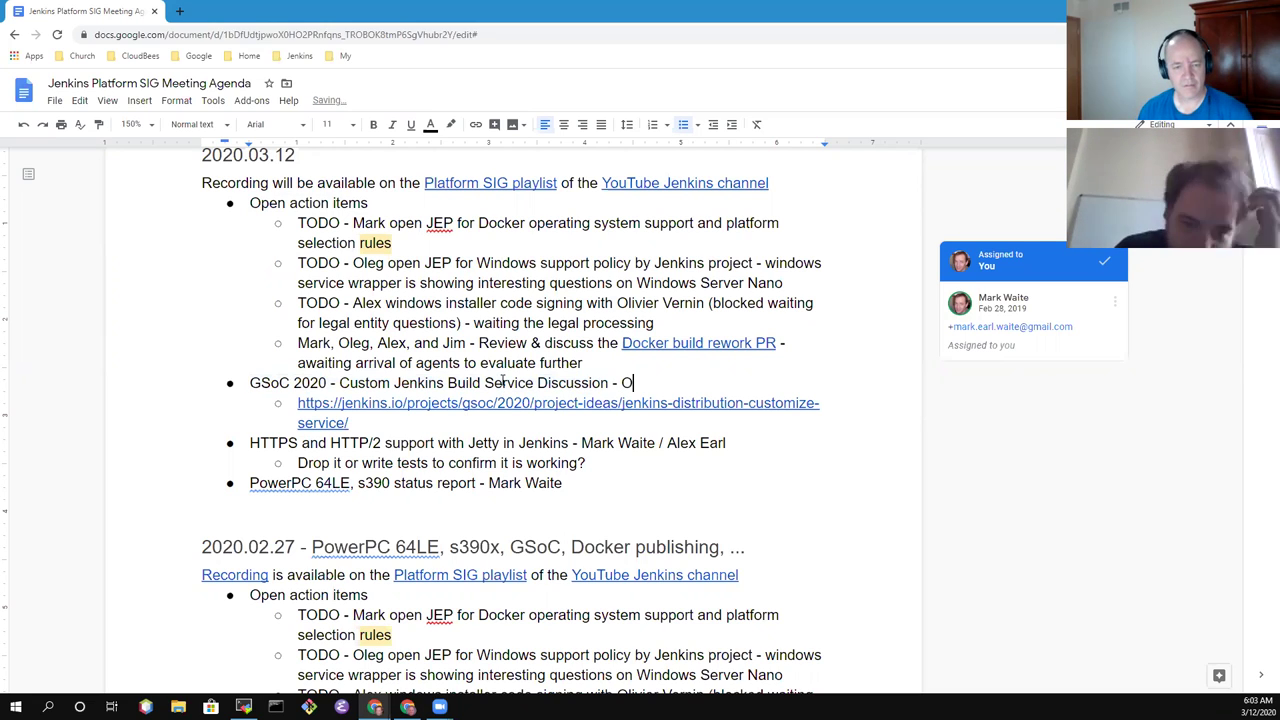
text(leg Nenasxh)
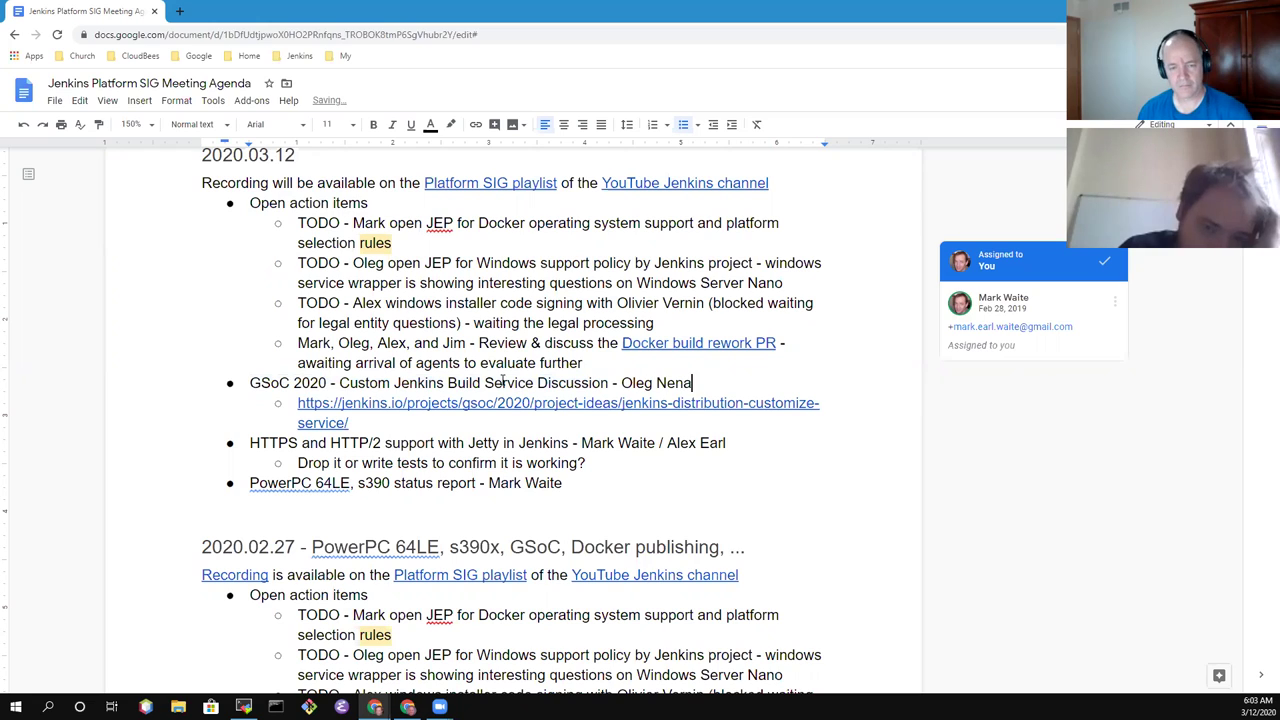
key(BackSpace)
key(BackSpace)
text(hev)
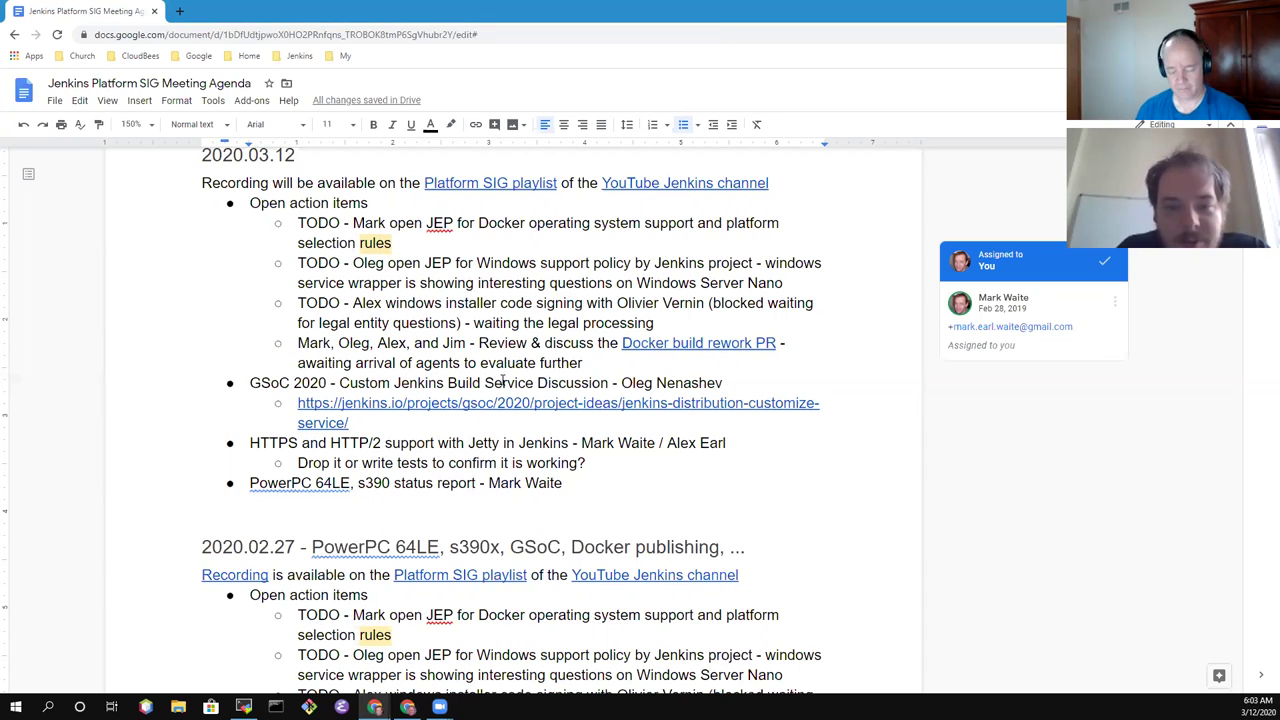
text(/ Sladyn )
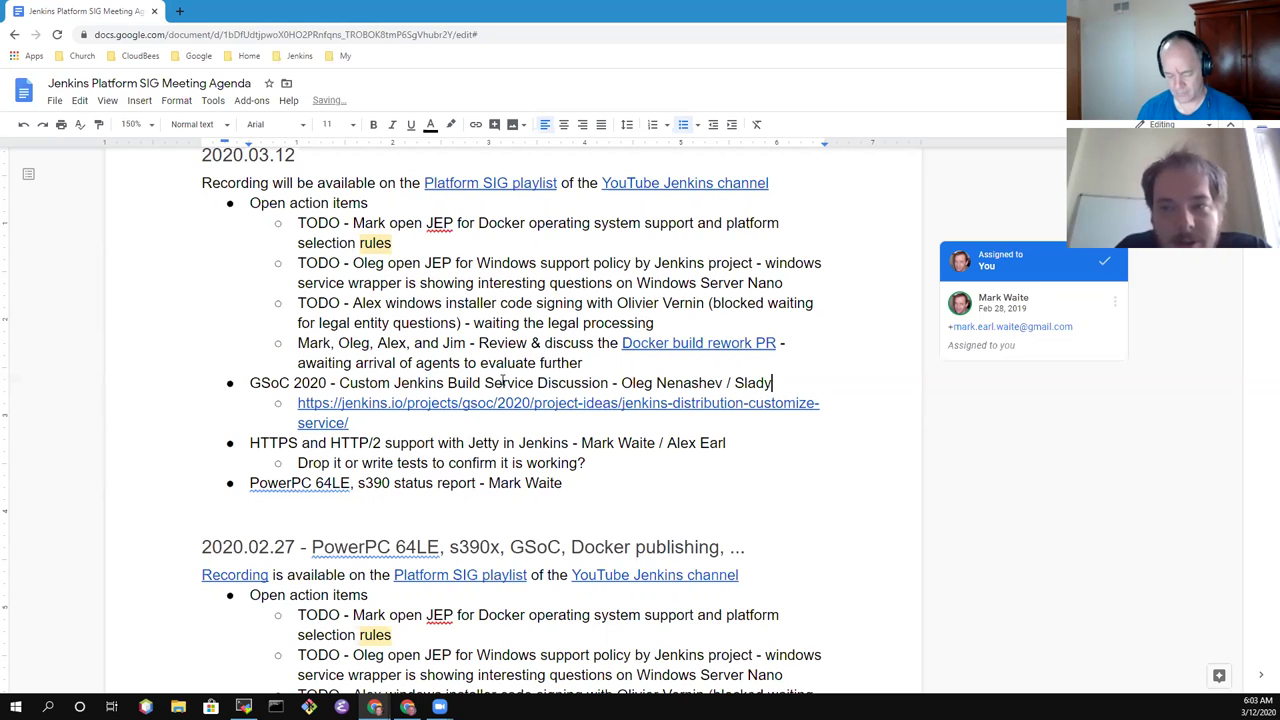
text(Nunes)
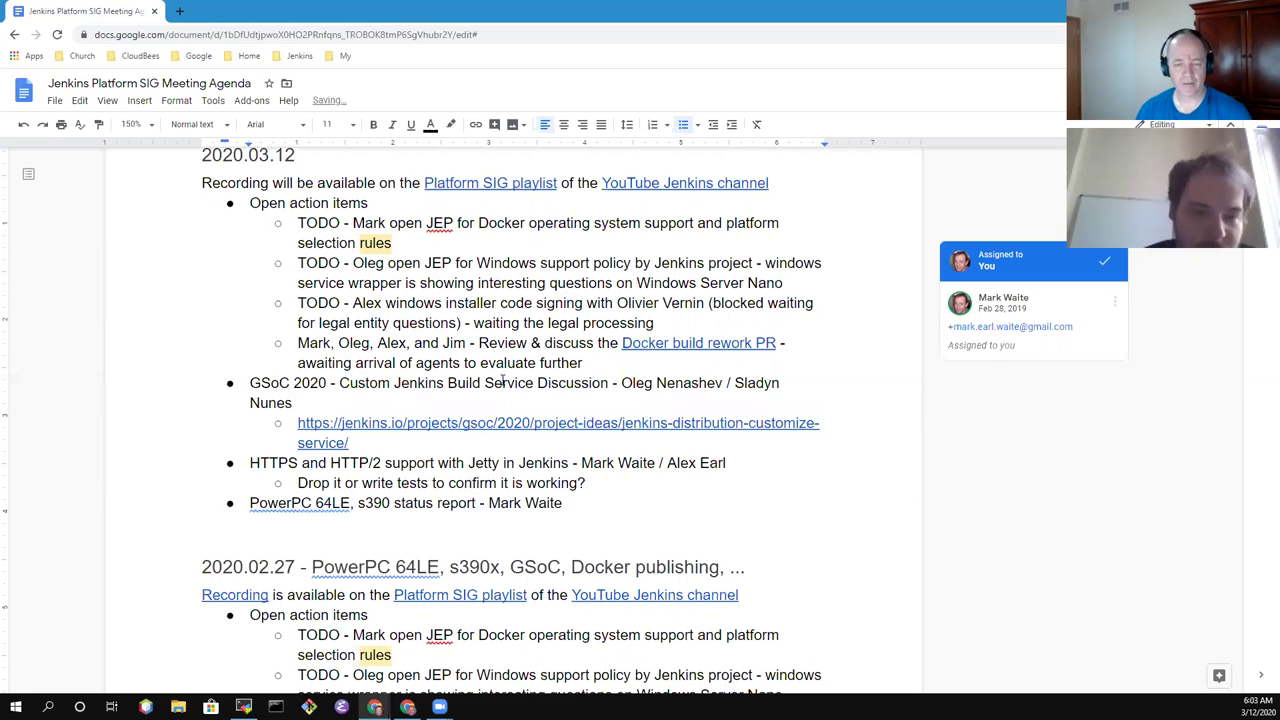
Shorten "Discussion" to "Discuss" in the Custom Jenkins Build Service item and re-enter the second presenter's last name
key(ctrl+BackSpace)
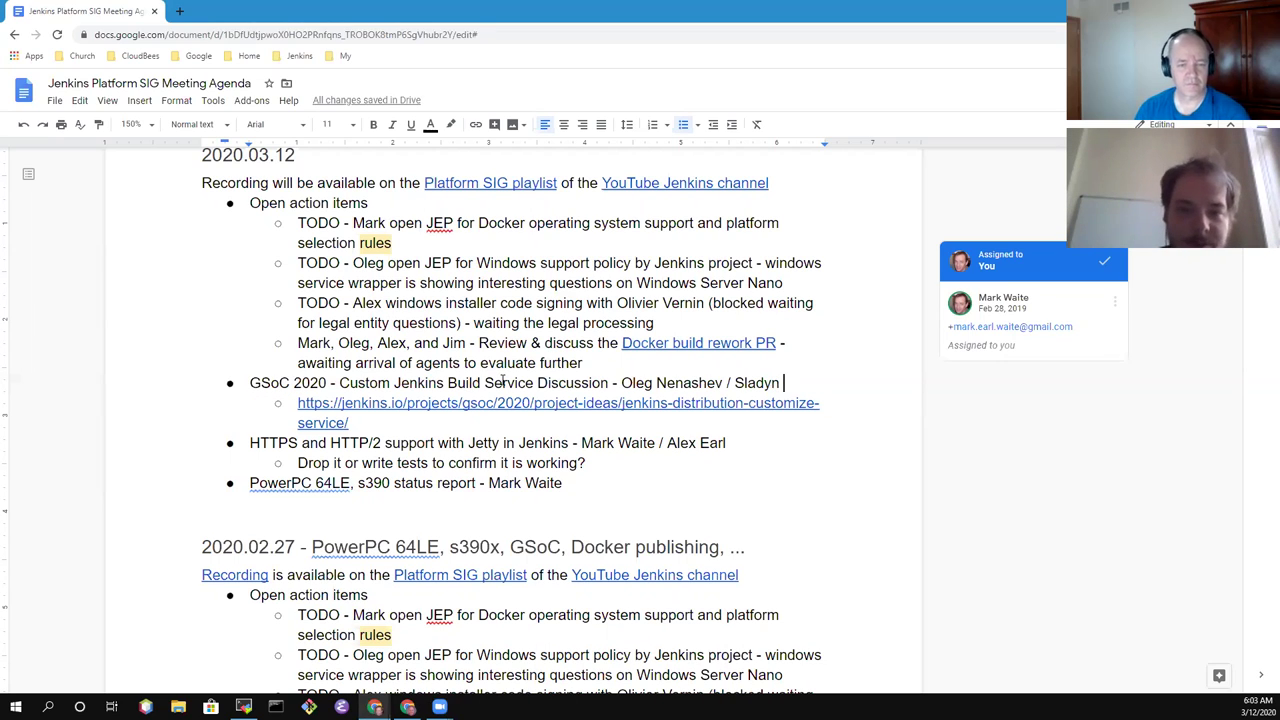
key(ctrl+Left)
key(ctrl+Left)
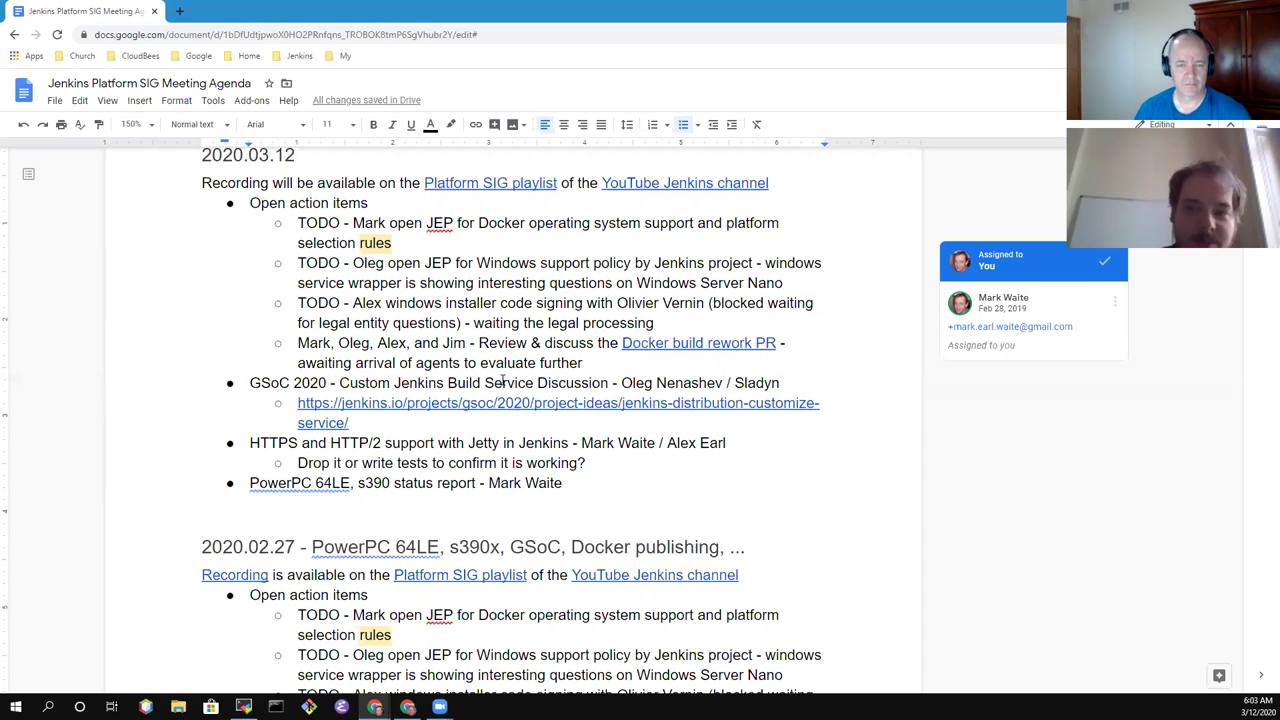
key(shift+Left)
key(shift+Left)
key(shift+Left)
key(shift+Left)
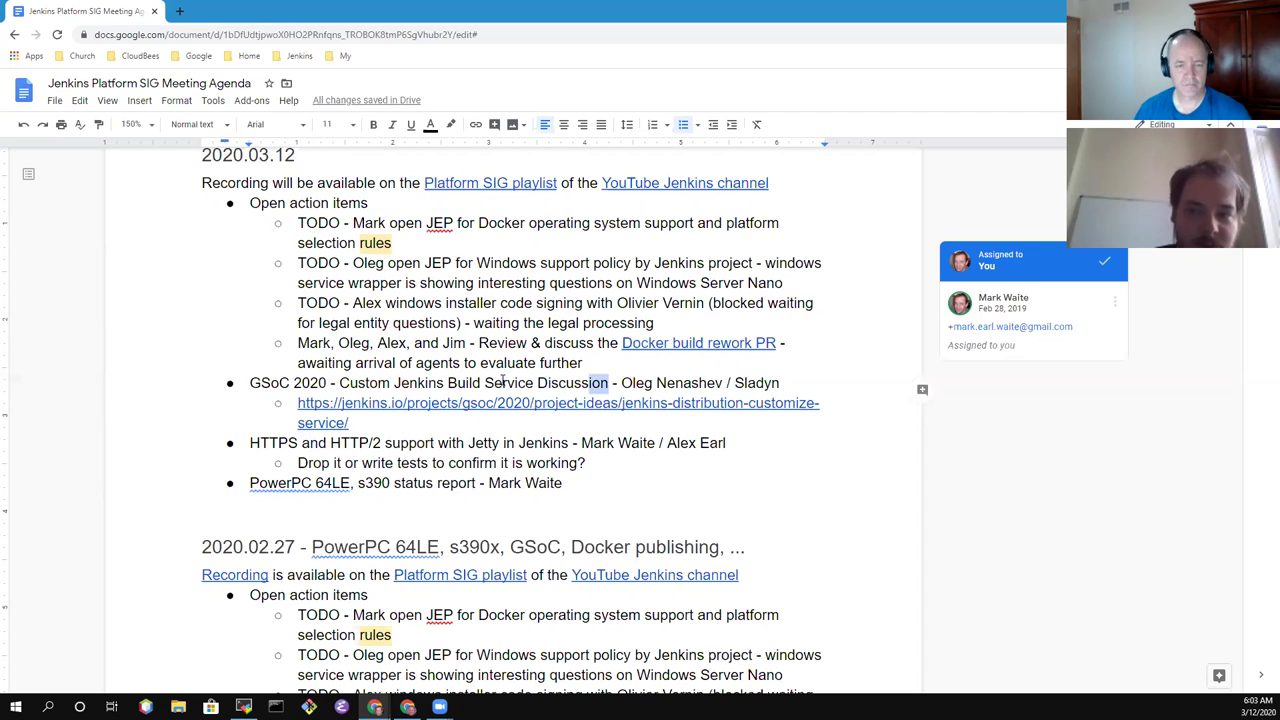
text(s)
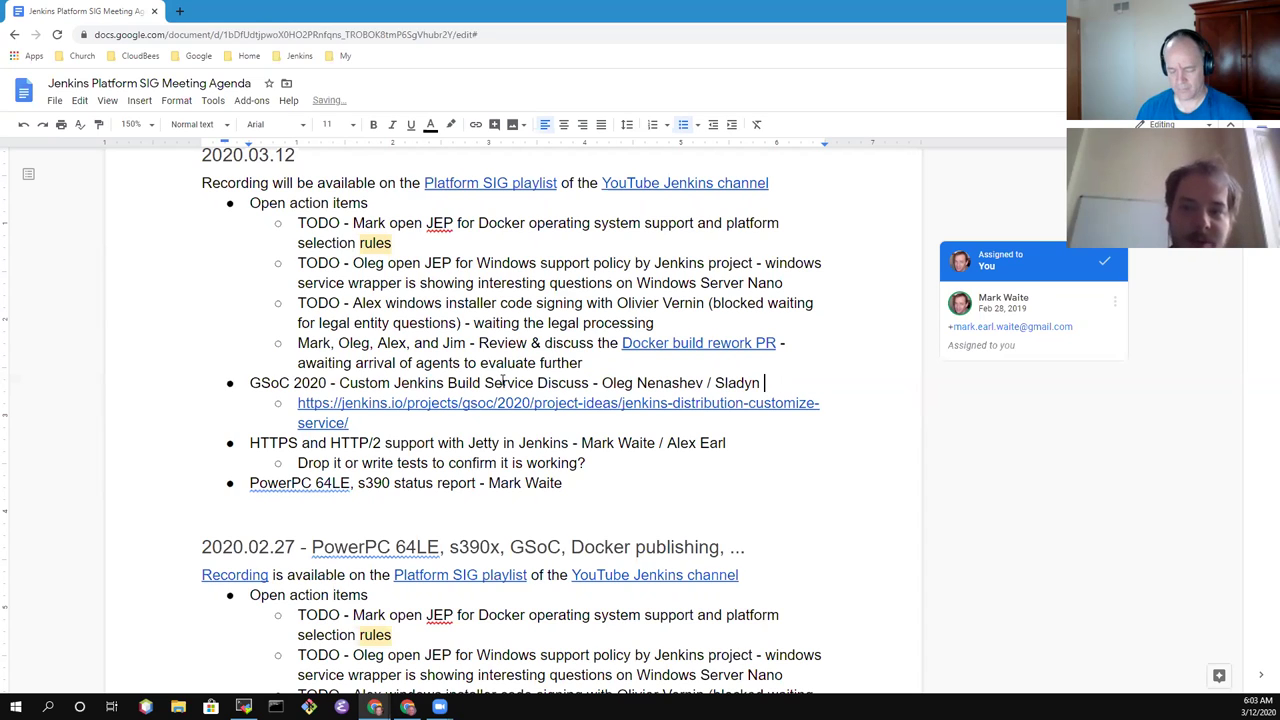
text(Nunes)
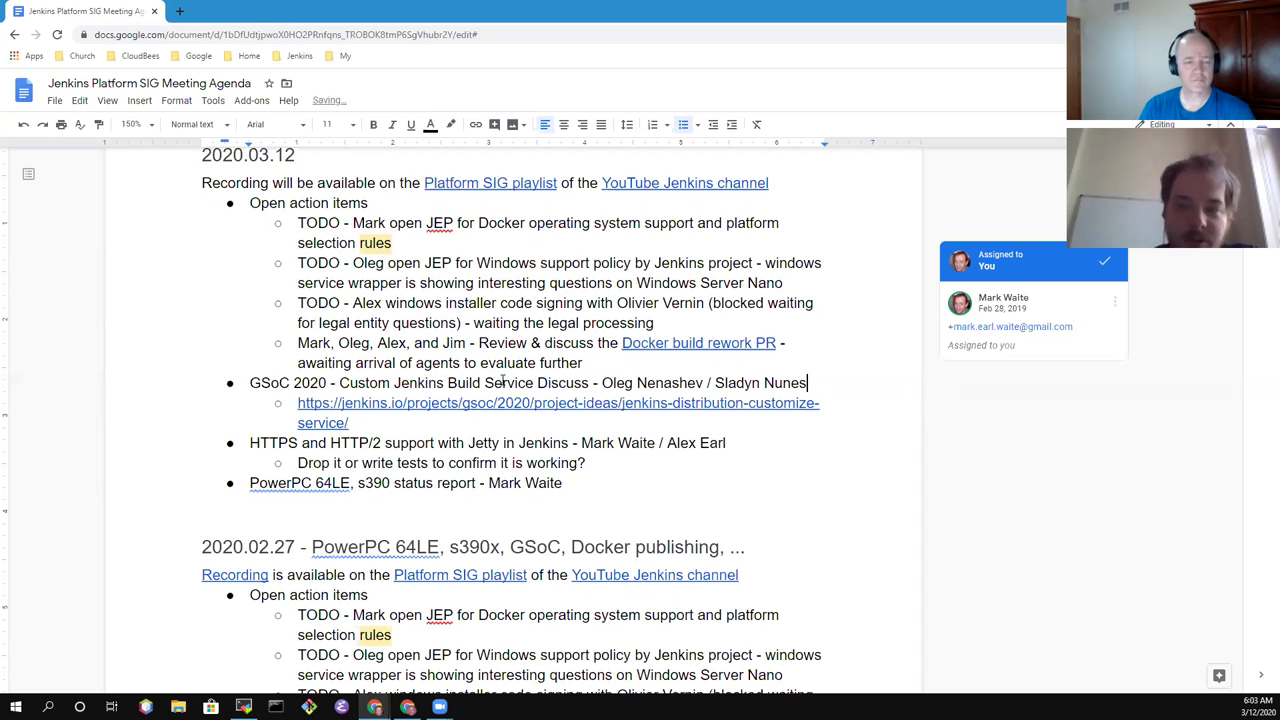
Add the sub-bullet "Defer to student time" below the project idea link of the Custom Jenkins Build Service item
key(Down)
key(Down)
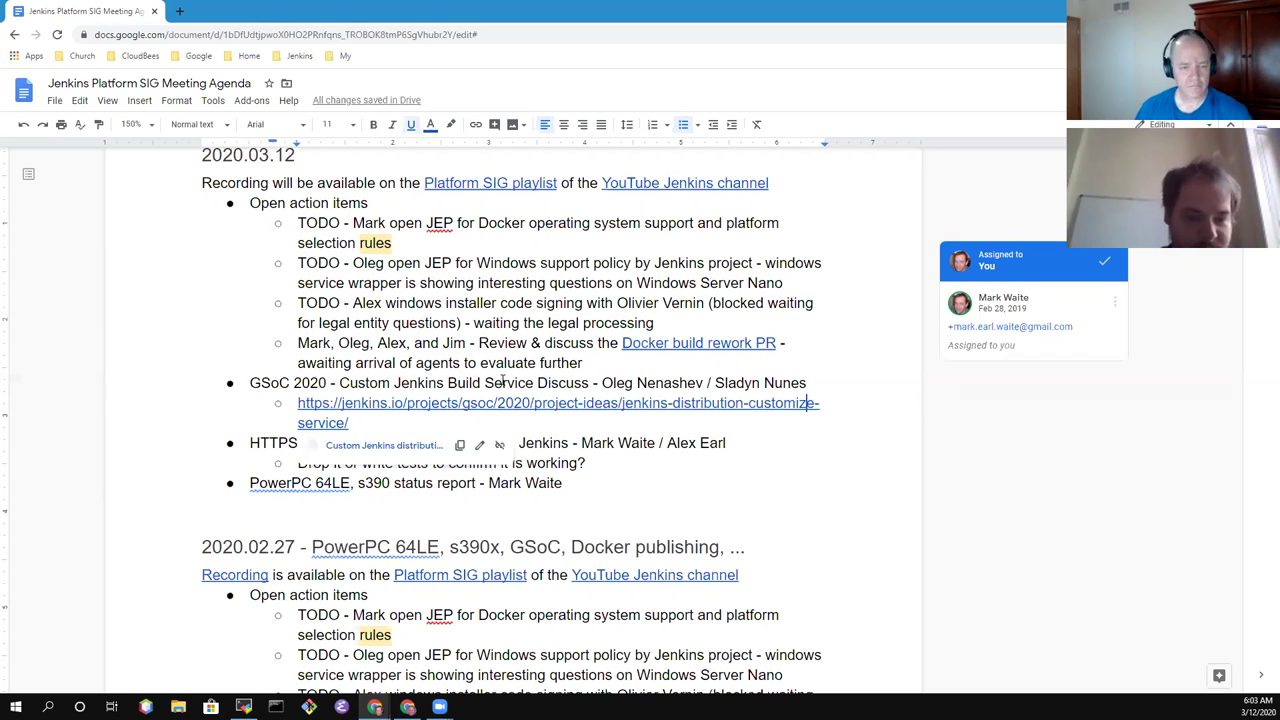
key(Return)
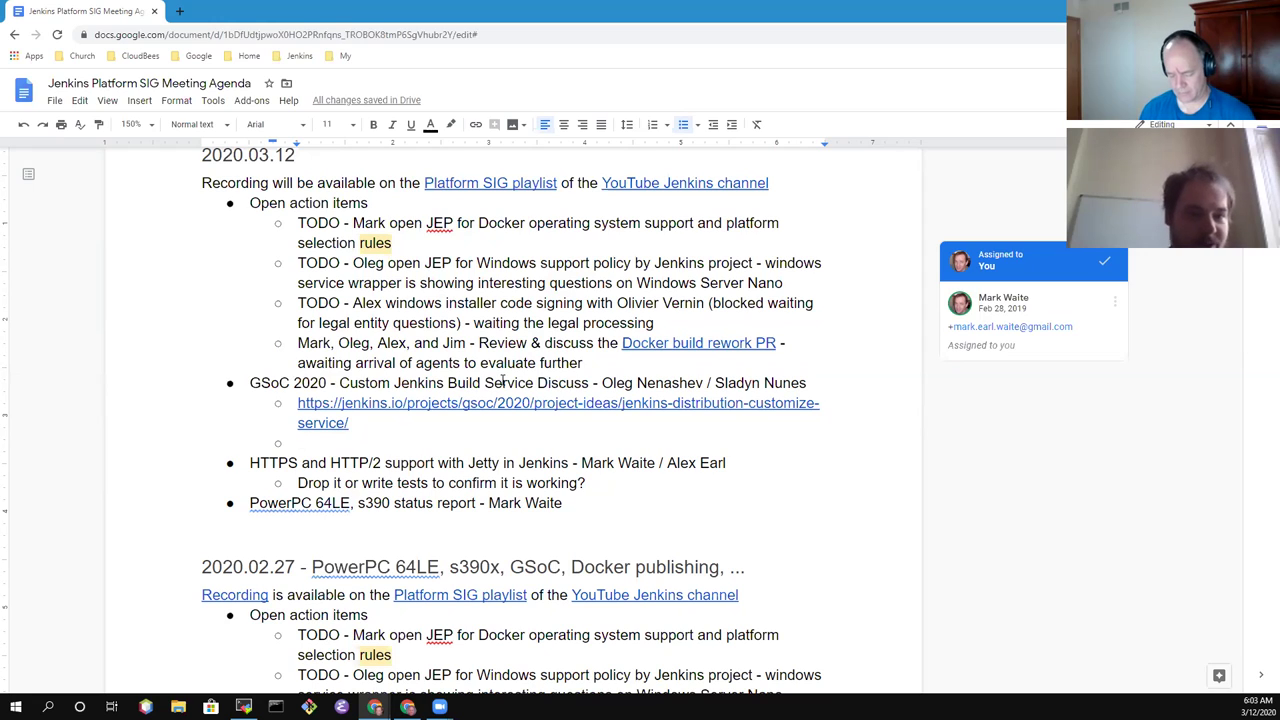
text(Defer to st)
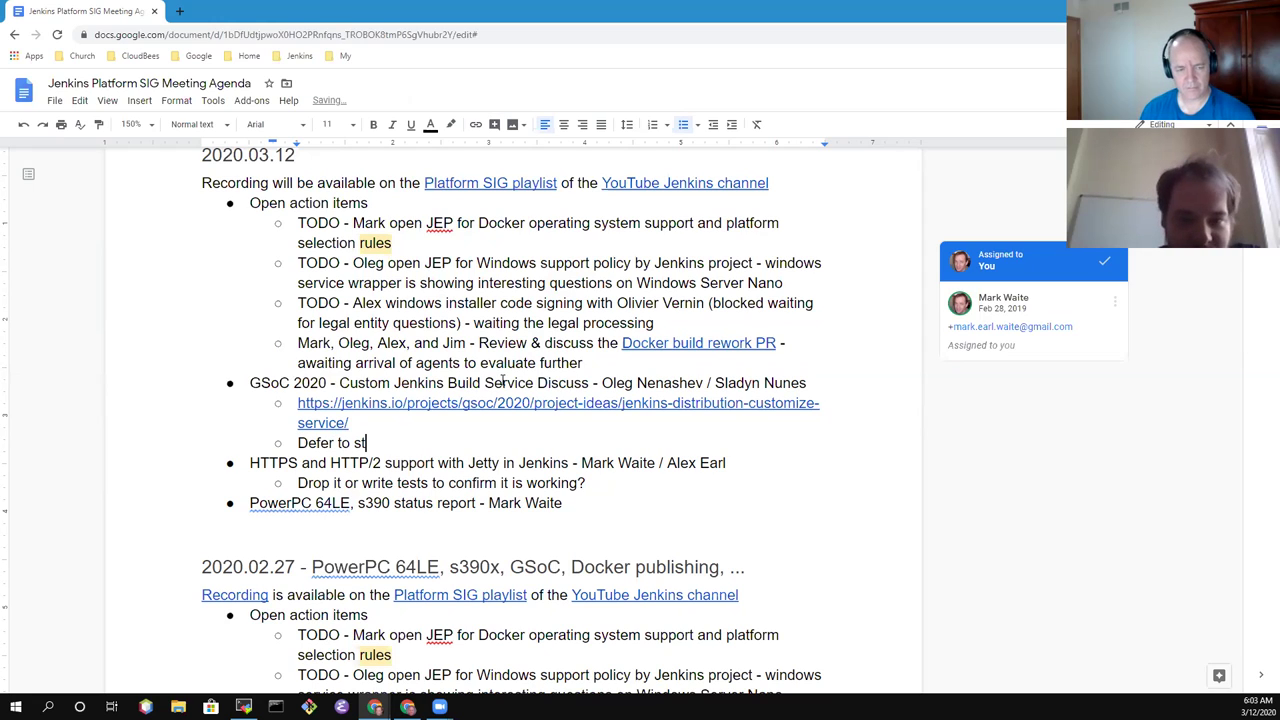
text(udent time)
Add the top-level bullet "GSoC 2020 - Windows Service Wrapper" above the HTTPS and HTTP/2 item
key(Return)
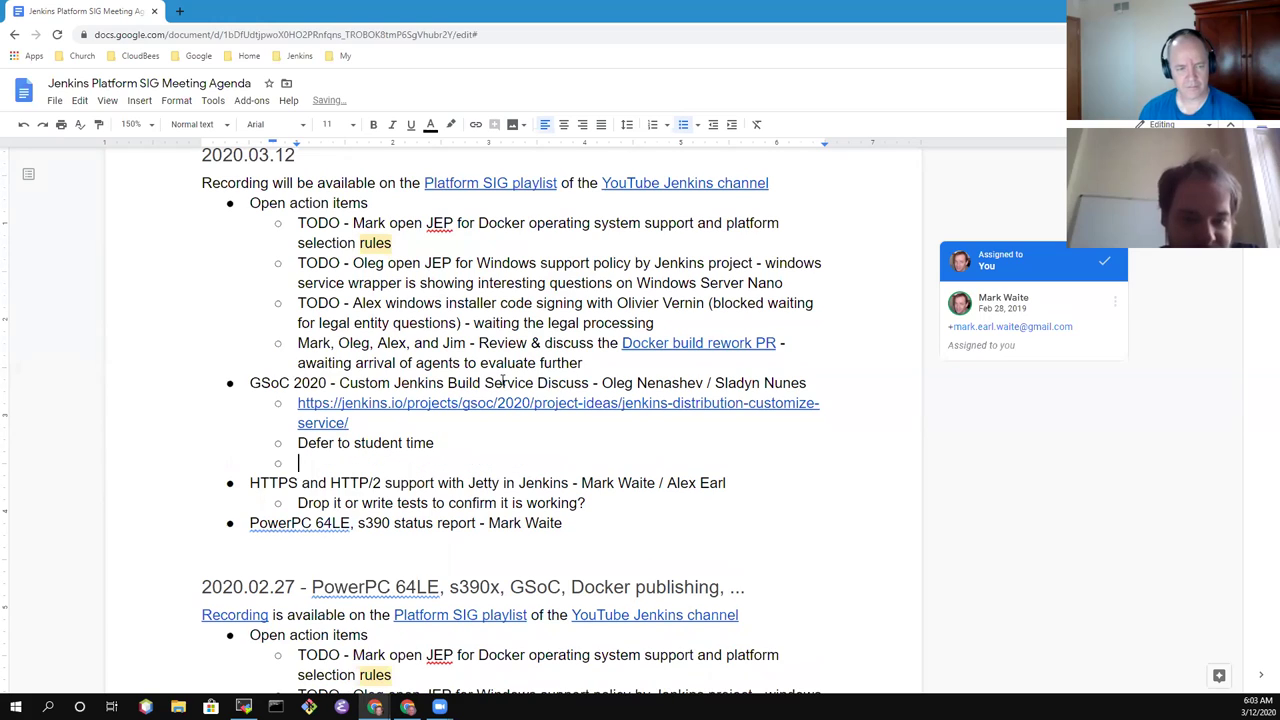
key(shift+Tab)
text(Windows )
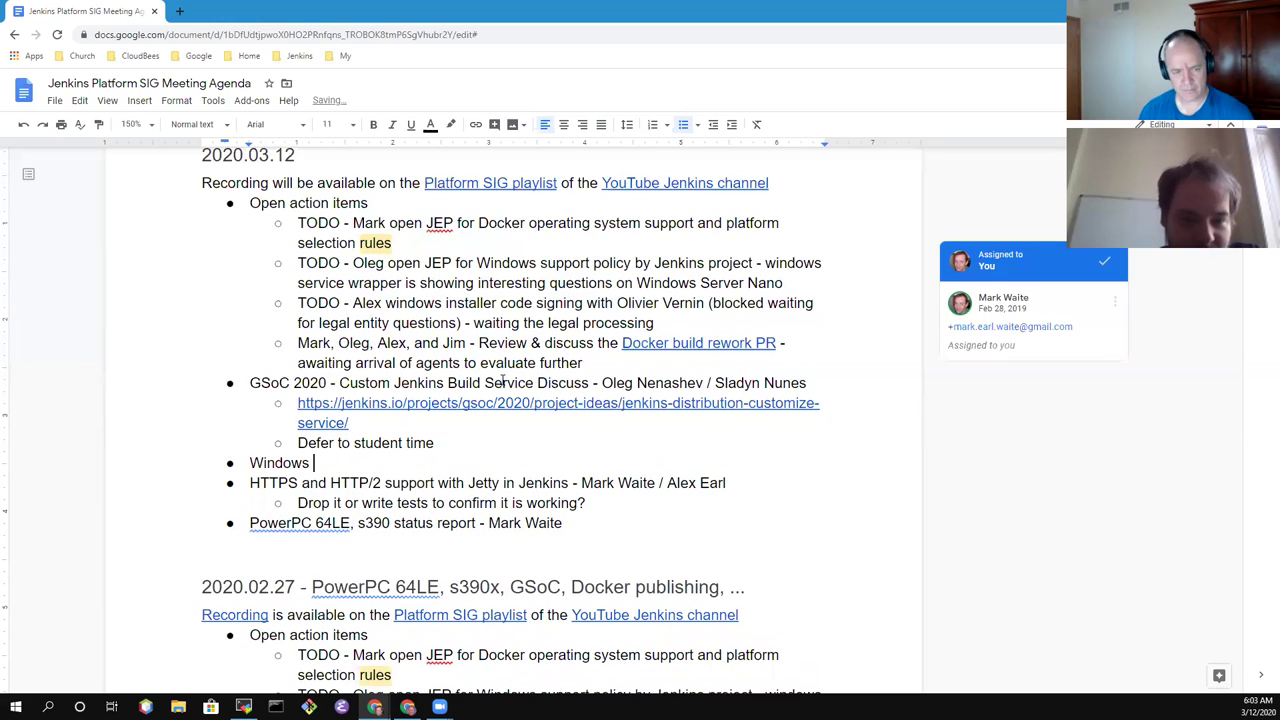
text(Service R)
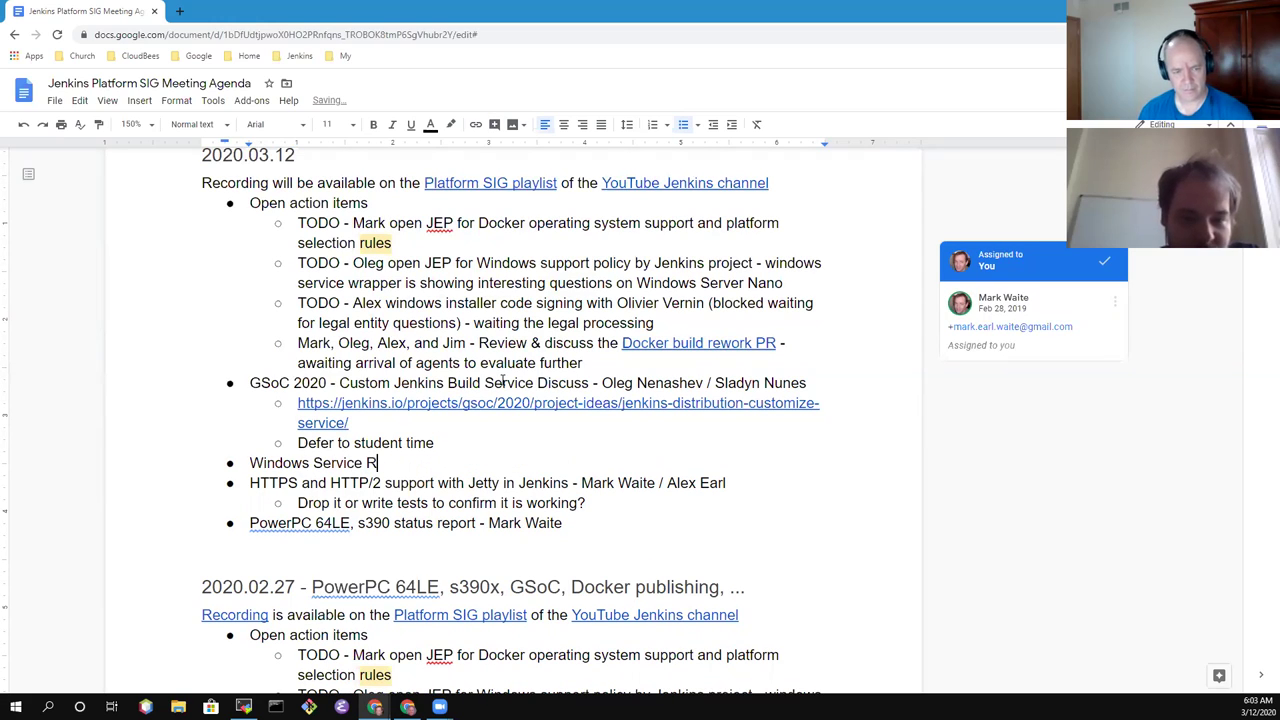
key(BackSpace)
text(Wrapper )
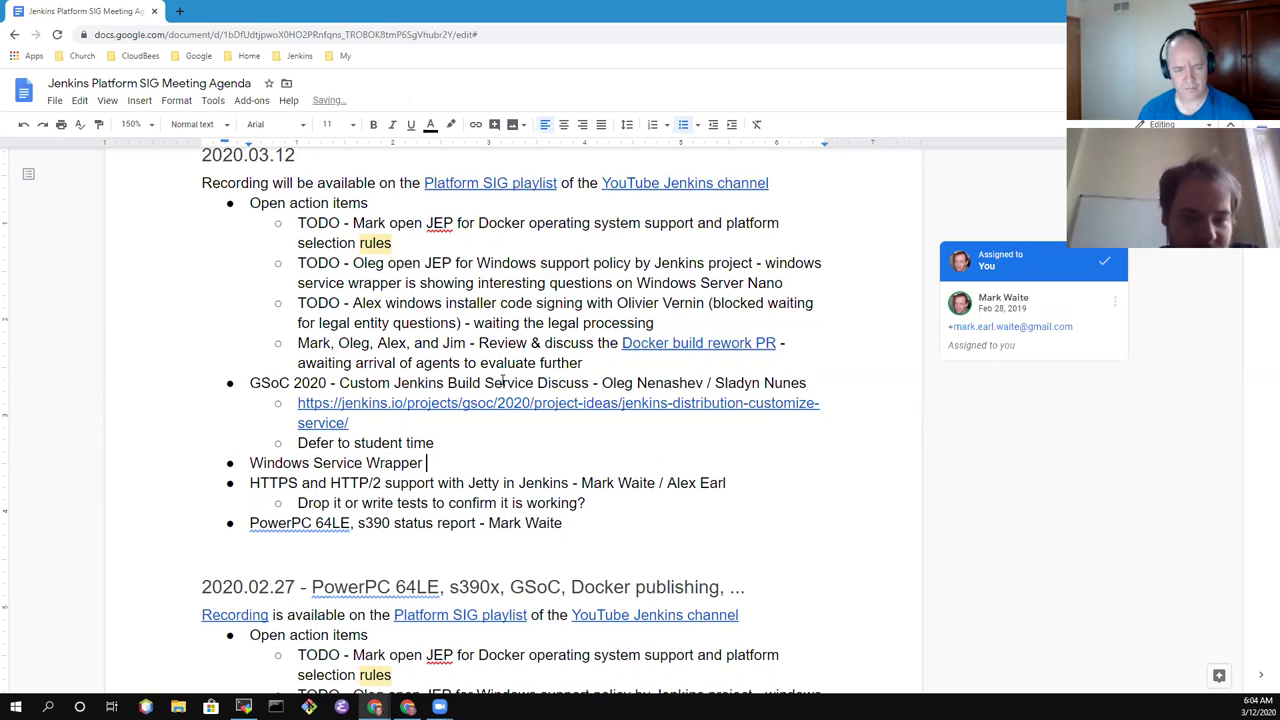
text(GSoC )
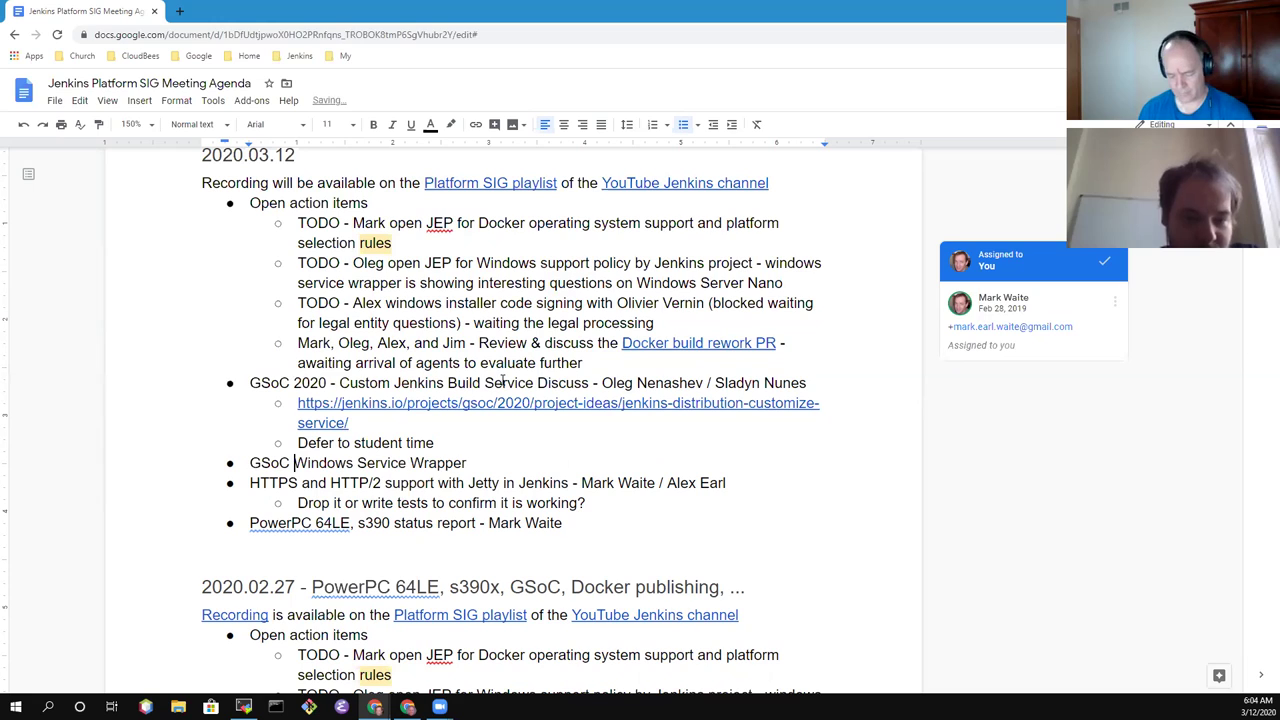
text(2020 -)
key(End)
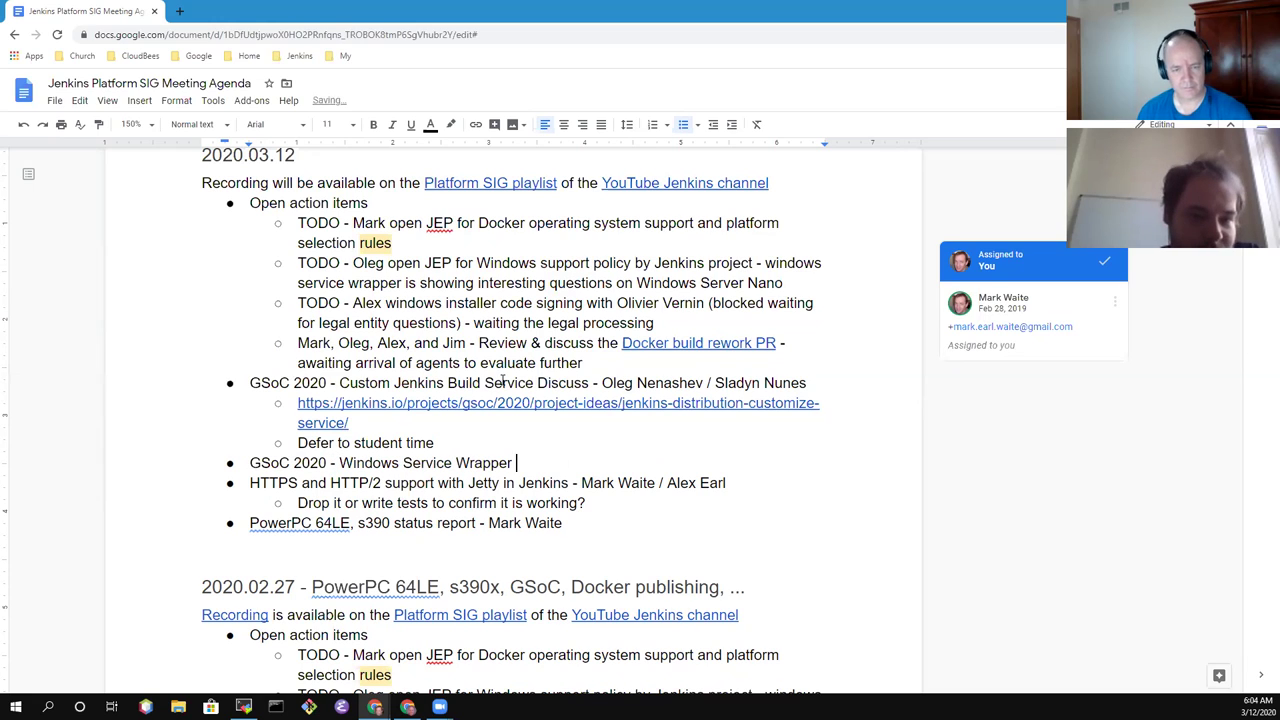
Append a dash and the presenter's full name to the Windows Service Wrapper item
text(- Oleg )
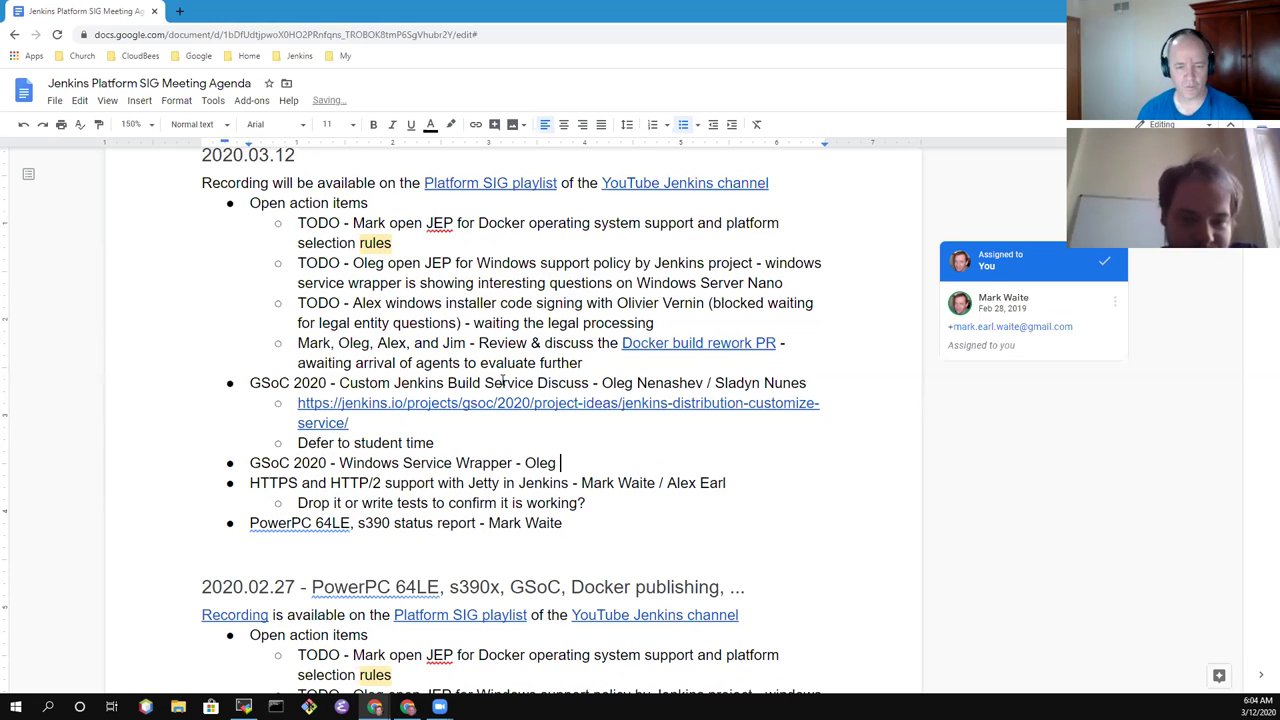
text(Nenahes)
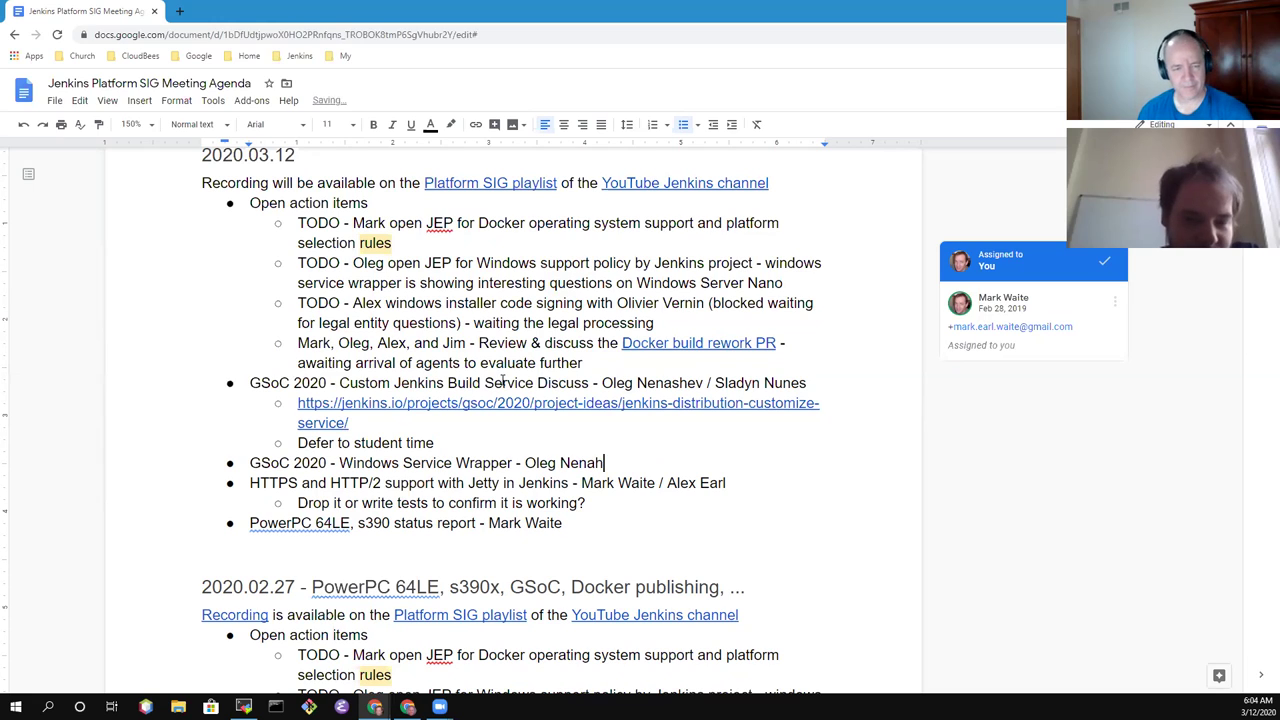
key(BackSpace)
key(BackSpace)
key(BackSpace)
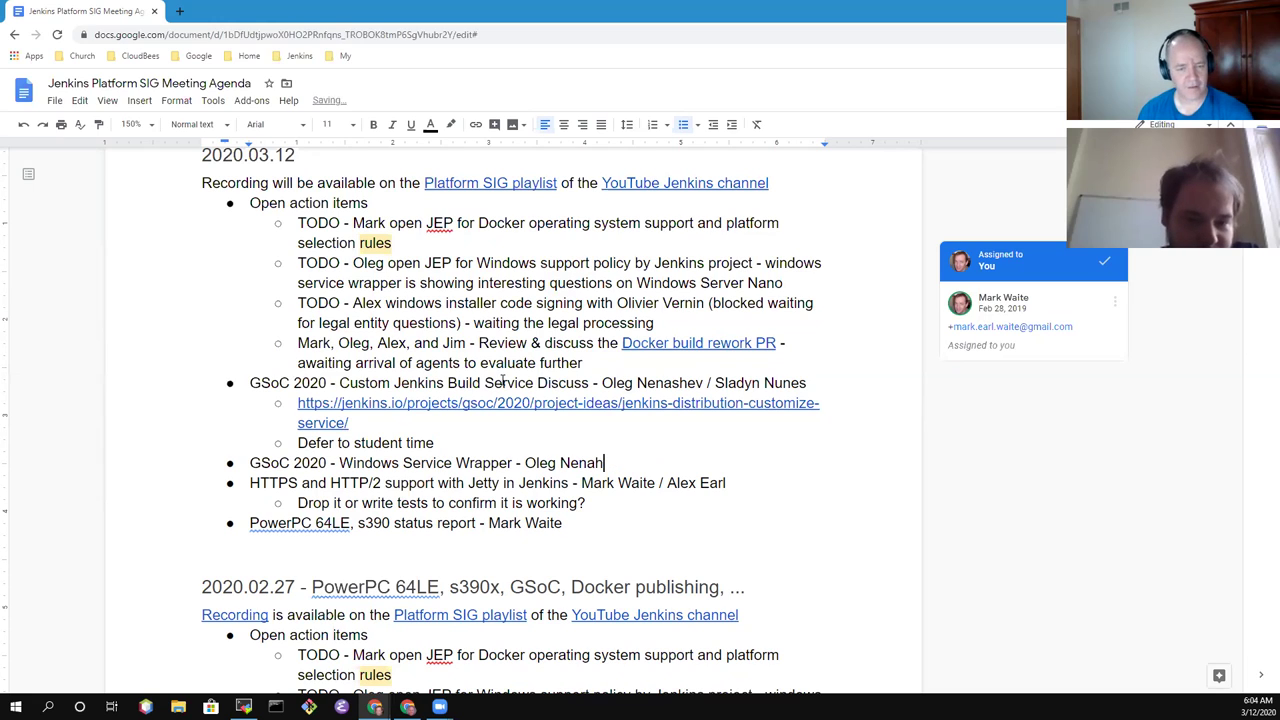
text(shev)
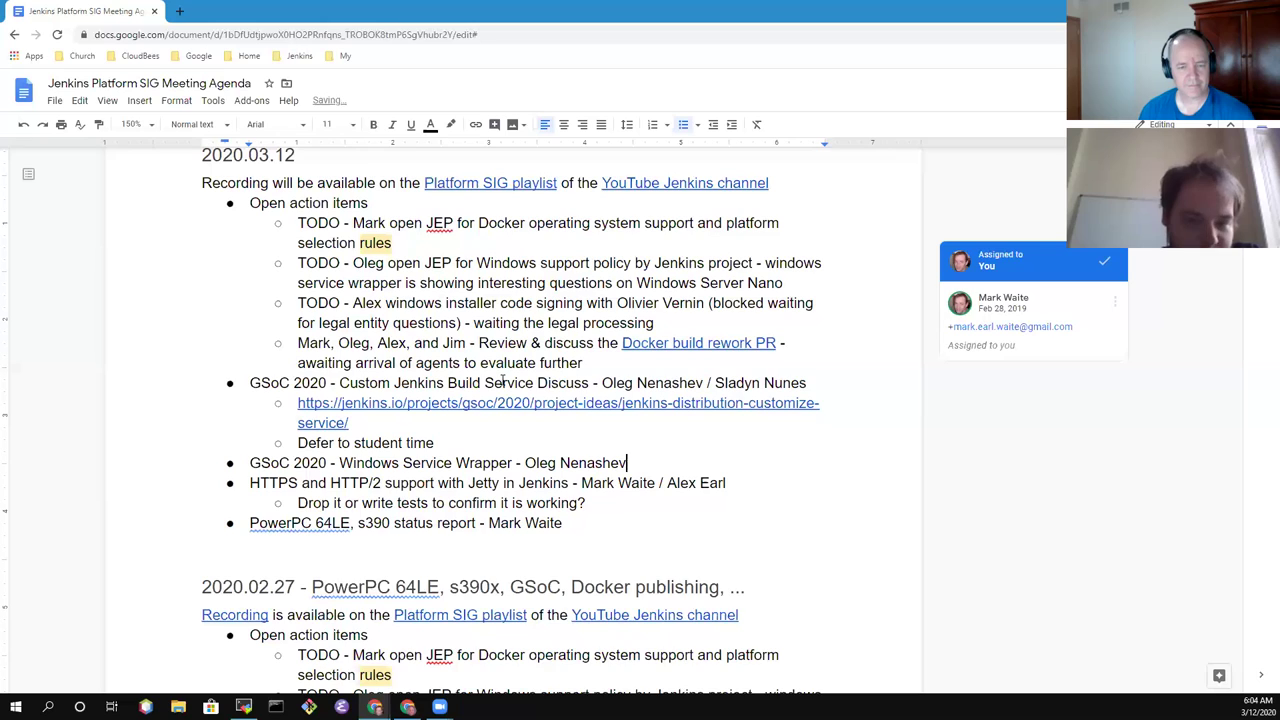
Reword the Custom Jenkins Build Service note to "Defer to available student time" and add the same sub-bullet under Windows Service Wrapper
key(Return)
text(Defe)
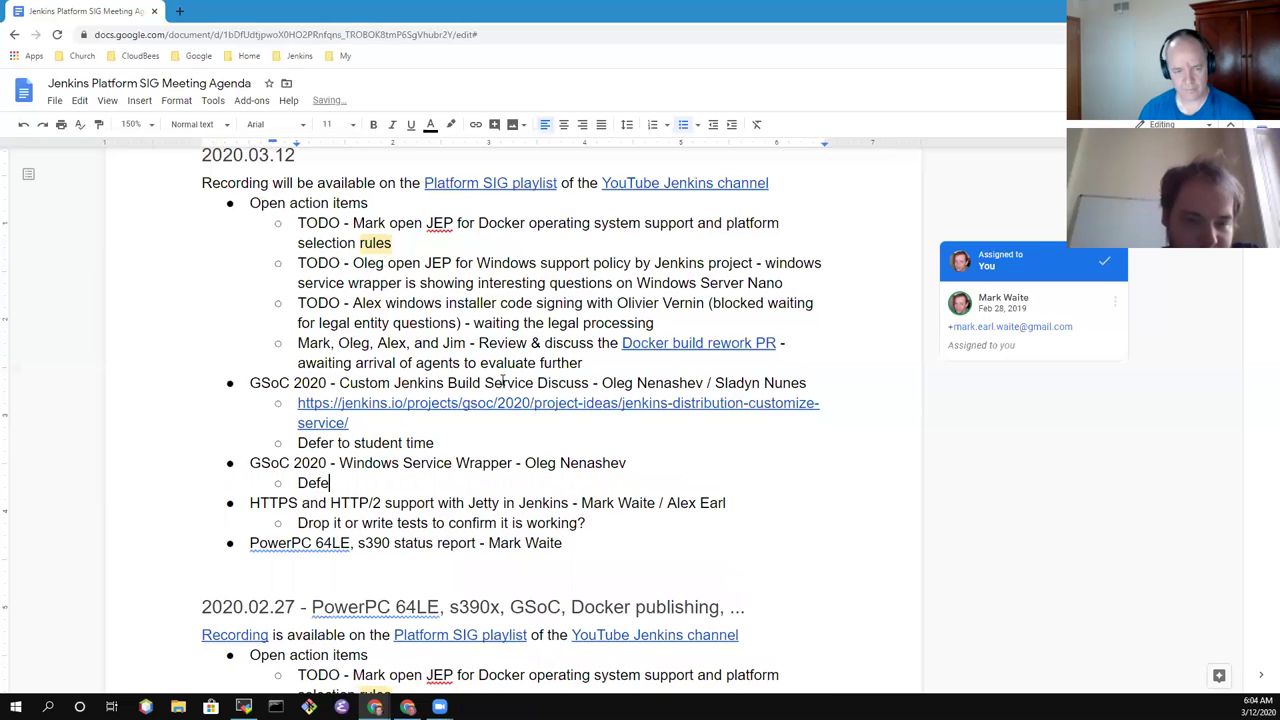
key(Up)
key(Right)
key(Right)
key(Right)
key(Right)
text(agva)
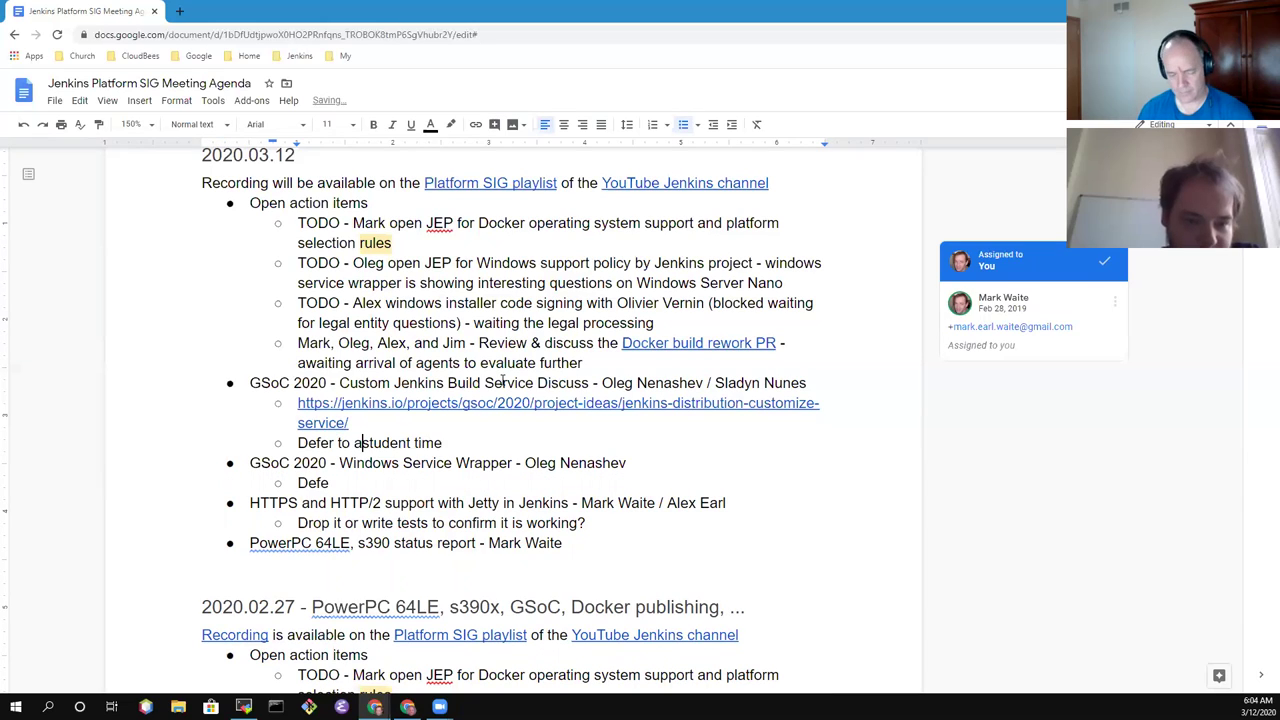
key(BackSpace)
key(BackSpace)
key(BackSpace)
text(vailable )
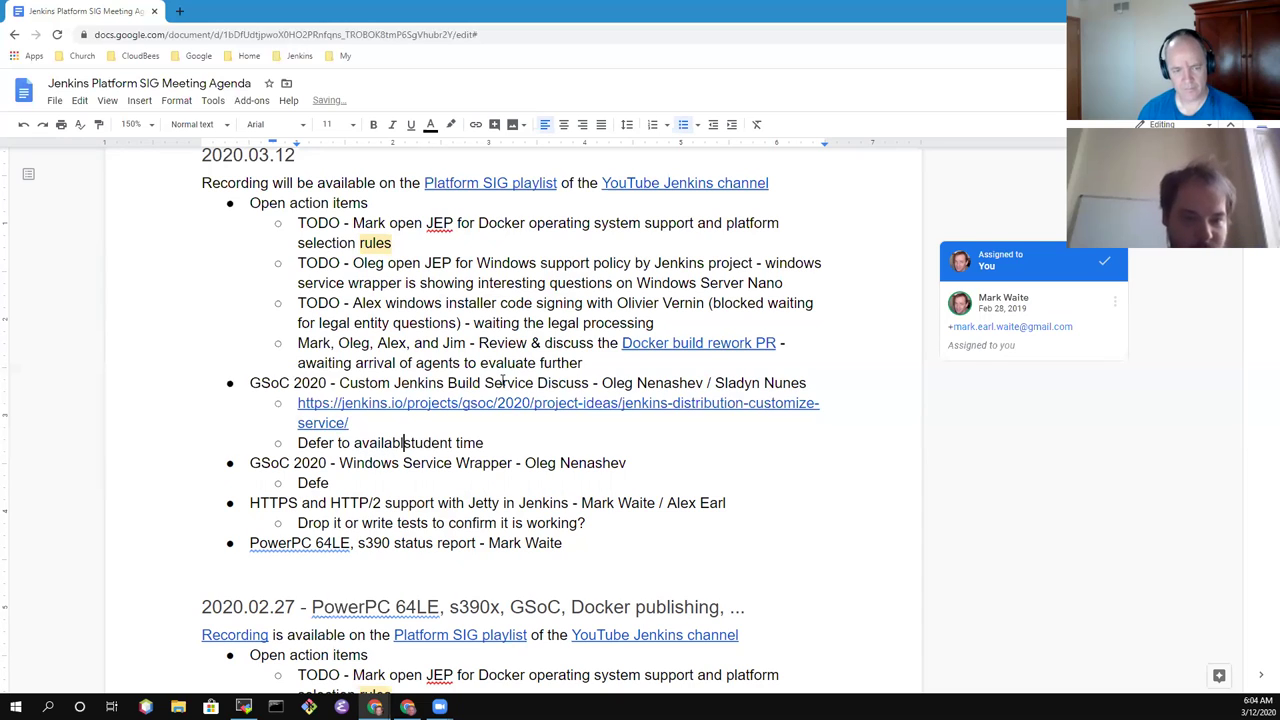
text(r to)
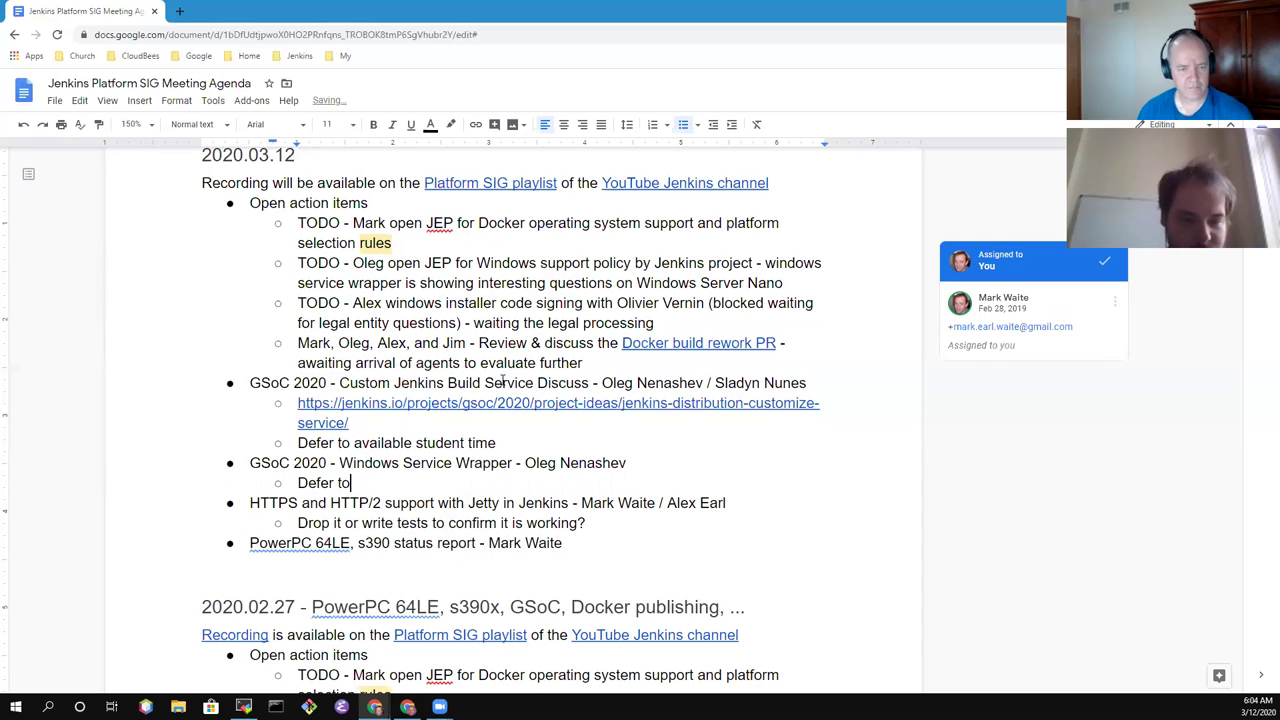
text( available student time)
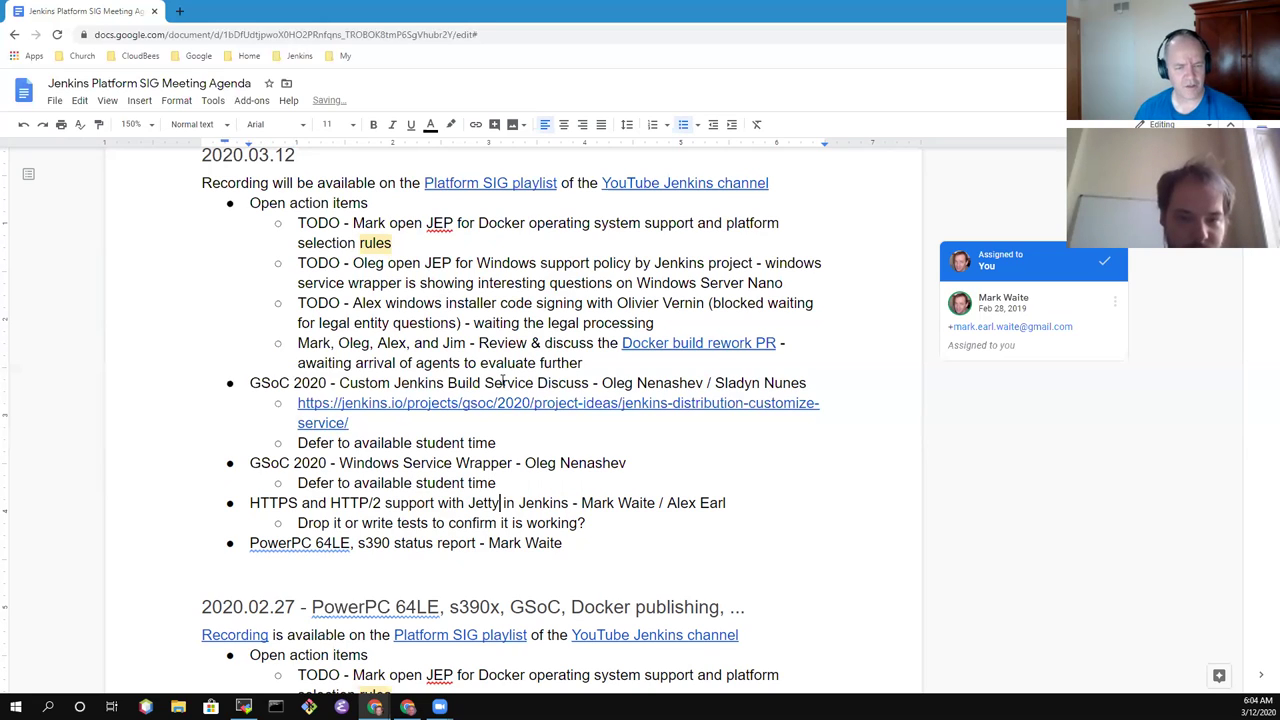
Highlight the agenda title "HTTPS and HTTP/2 support with Jetty in Jenkins" without the presenters' names
key(Right)
key(ctrl+shift+Right)
key(ctrl+shift+Right)
key(ctrl+shift+Right)
key(ctrl+shift+Right)
key(ctrl+shift+Right)
key(ctrl+shift+Right)
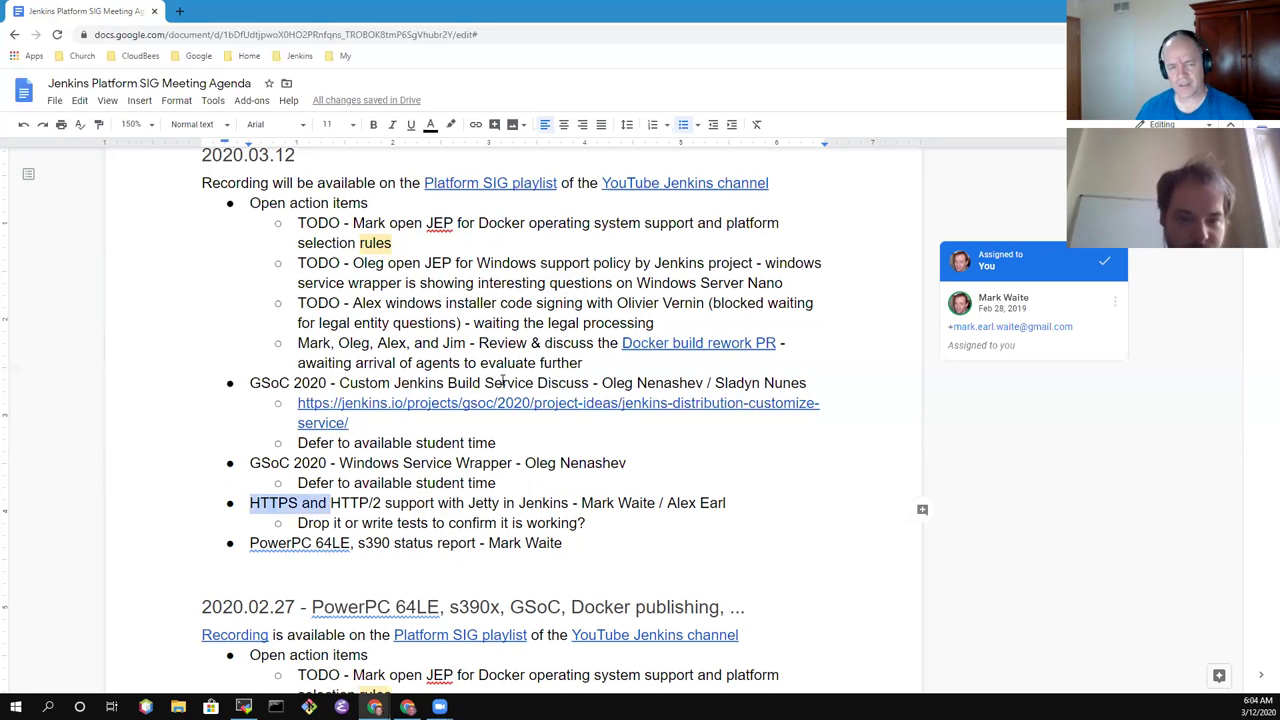
key(ctrl+shift+Right)
key(ctrl+shift+Right)
key(ctrl+shift+Right)
key(ctrl+shift+Right)
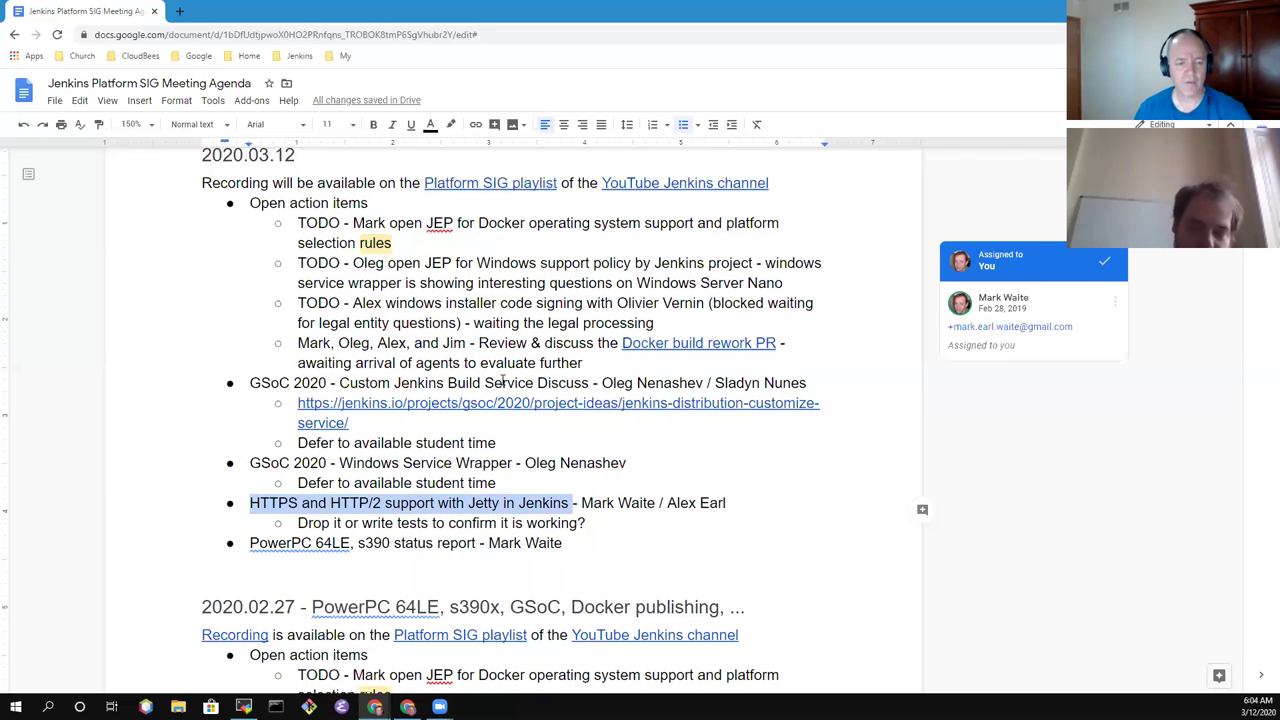
Insert "Didn't use Jetty https support, used external services like Apache, nginx" as the first sub-bullet under the HTTPS and HTTP/2 item
key(Down)
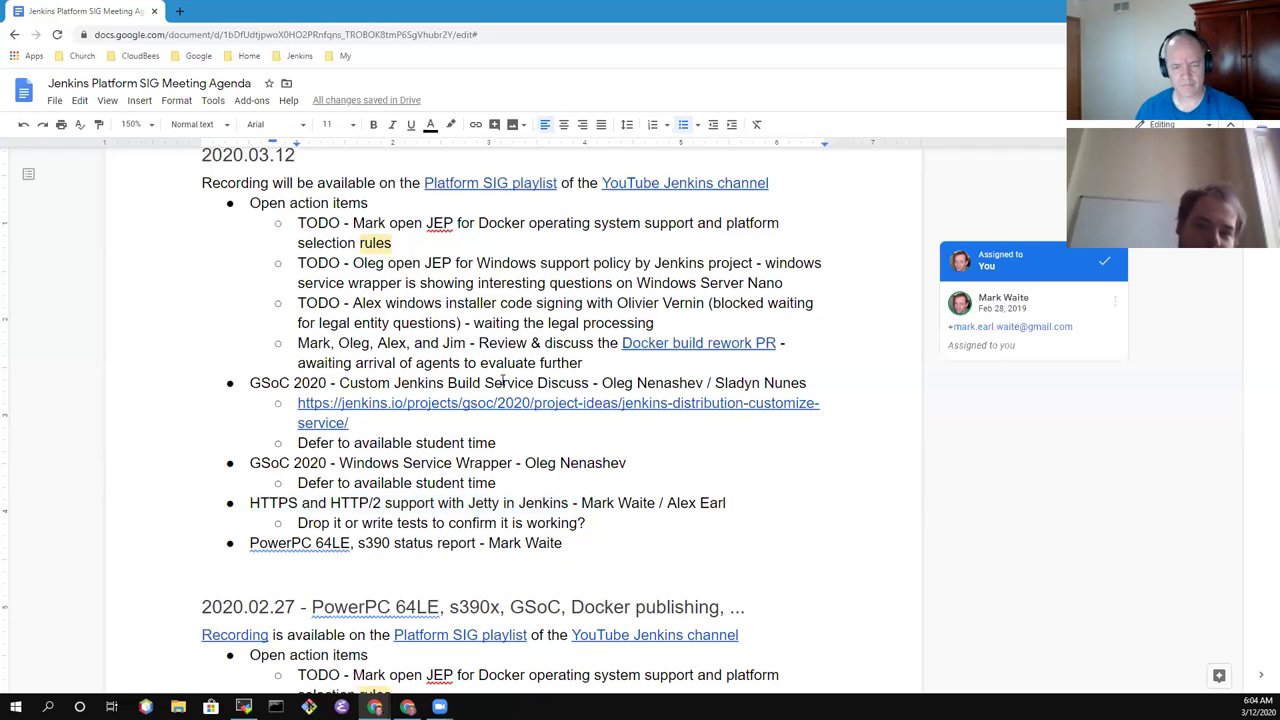
key(Home)
key(Return)
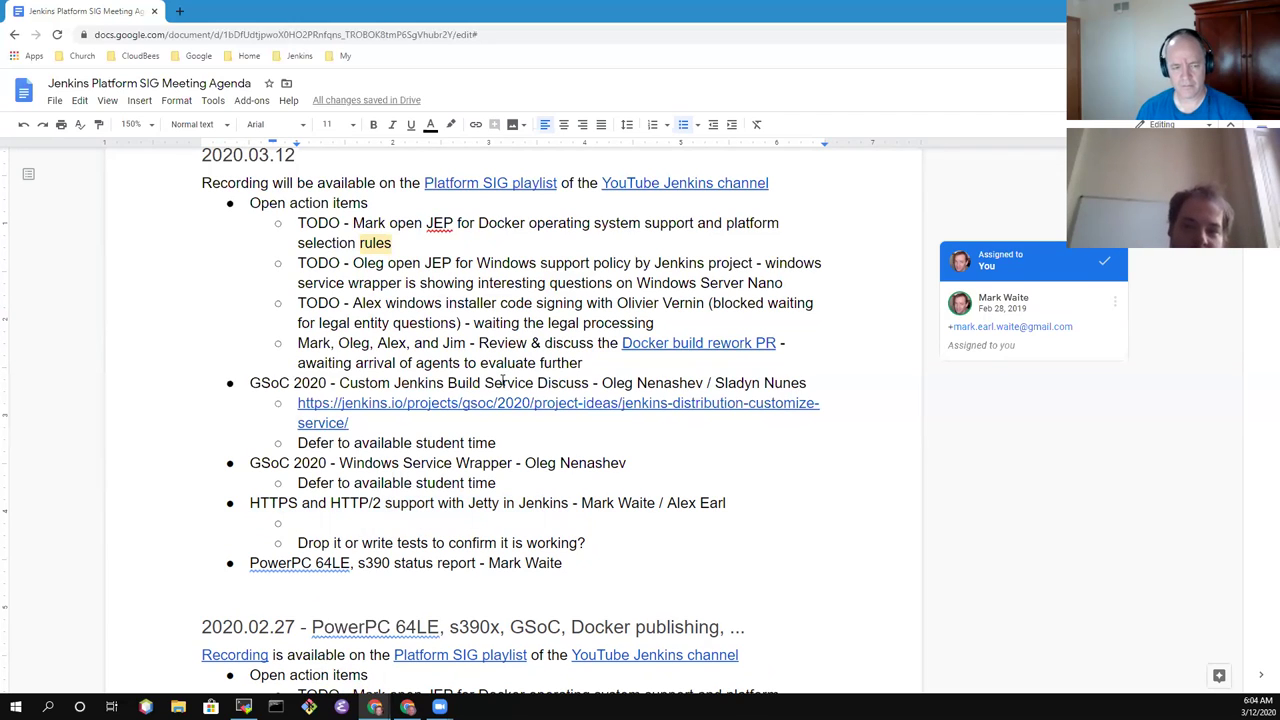
text(Didn't)
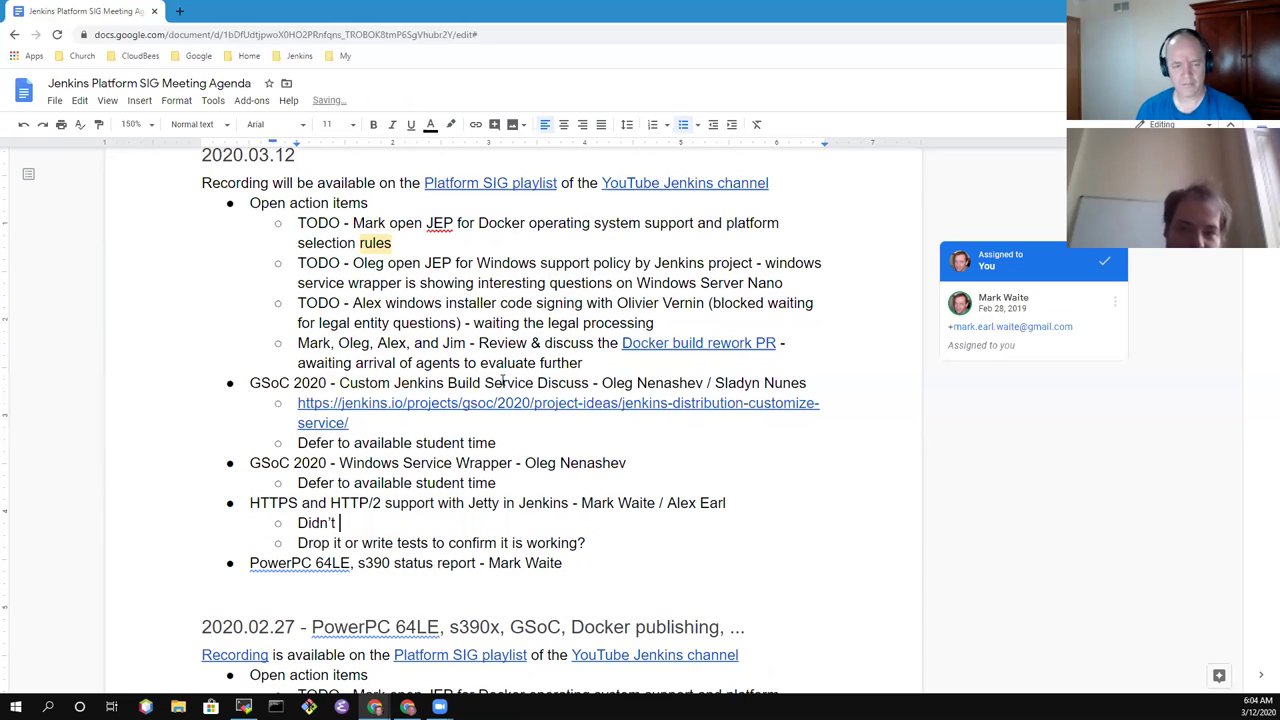
text( use Je)
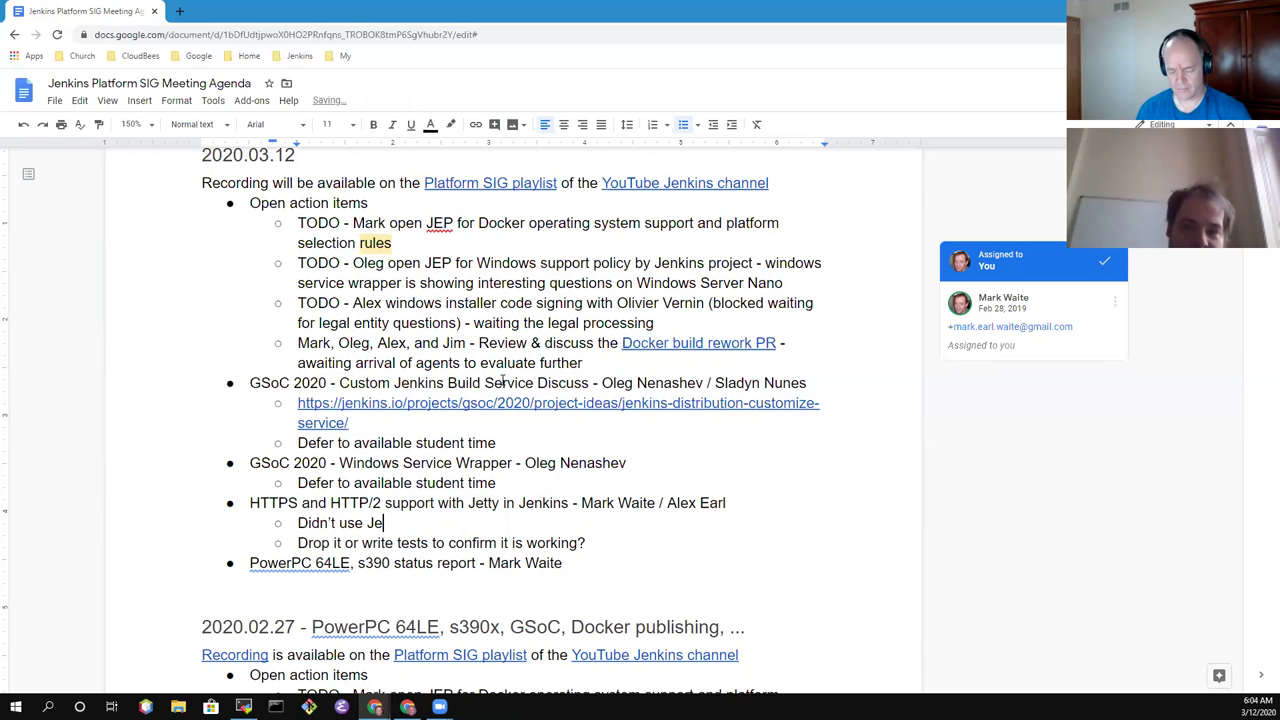
text(tty htt)
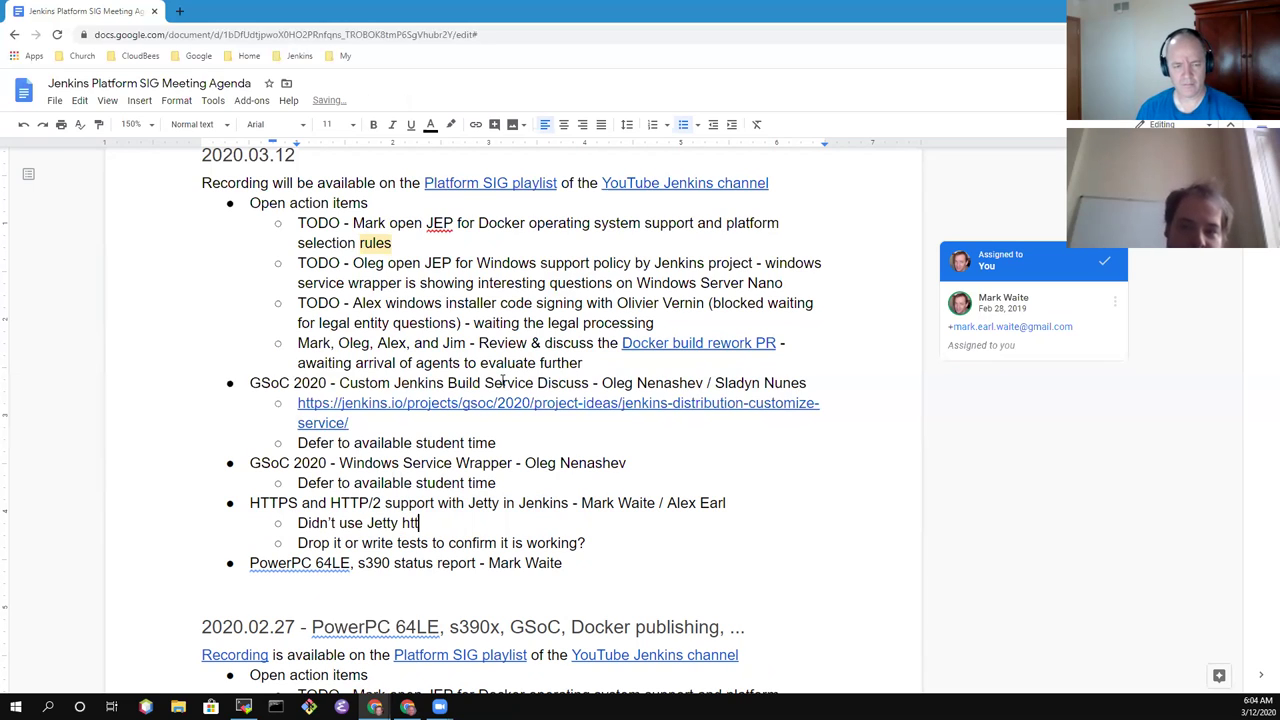
text(ps support)
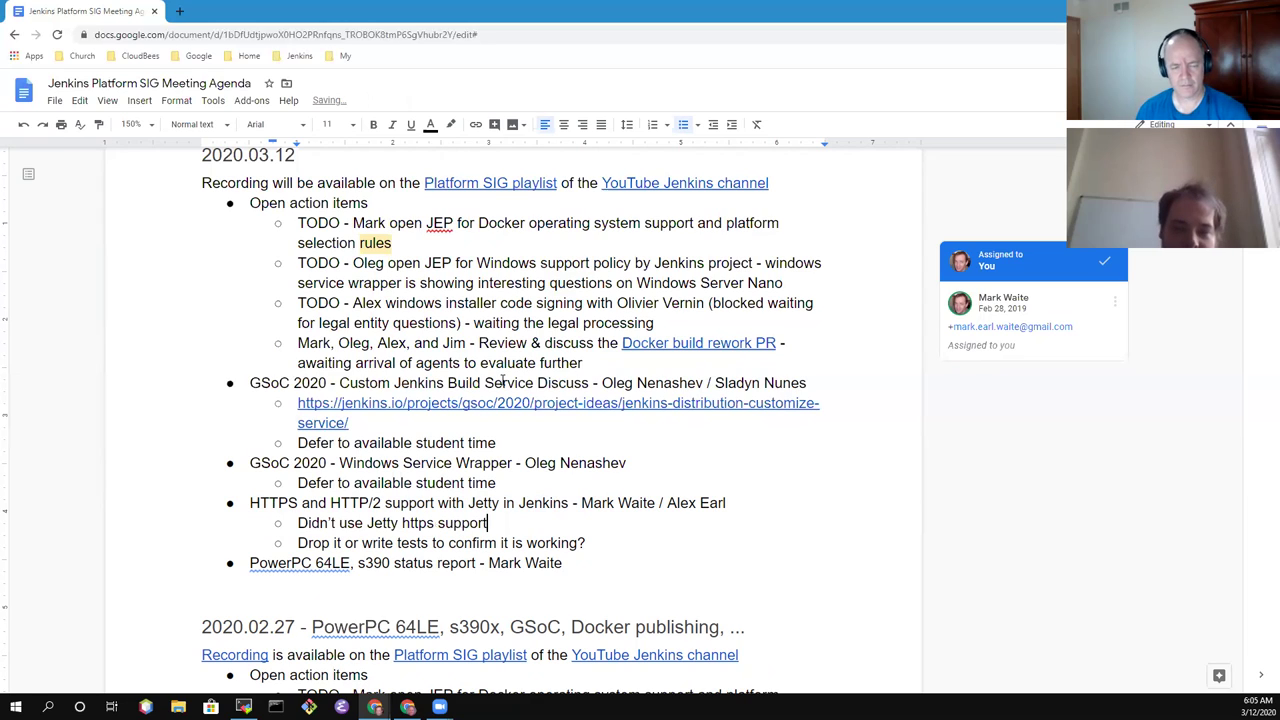
text(, used ext)
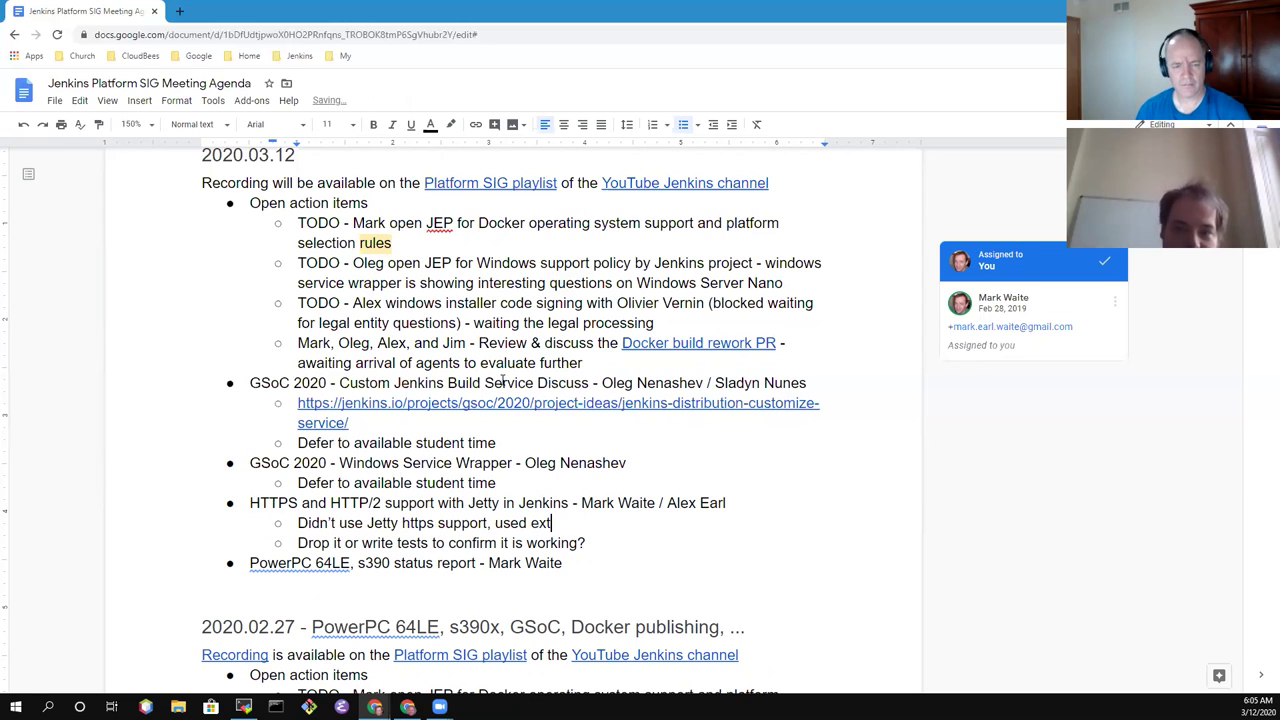
text(ernal services )
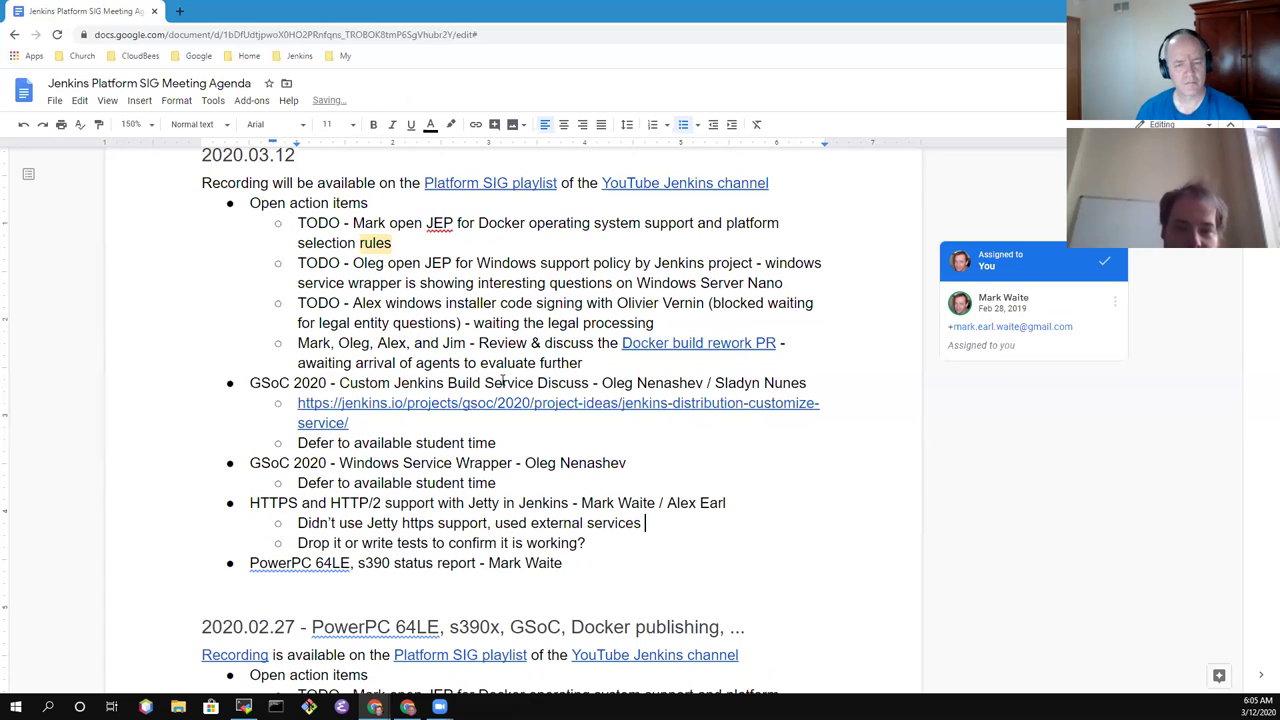
text(like Apache)
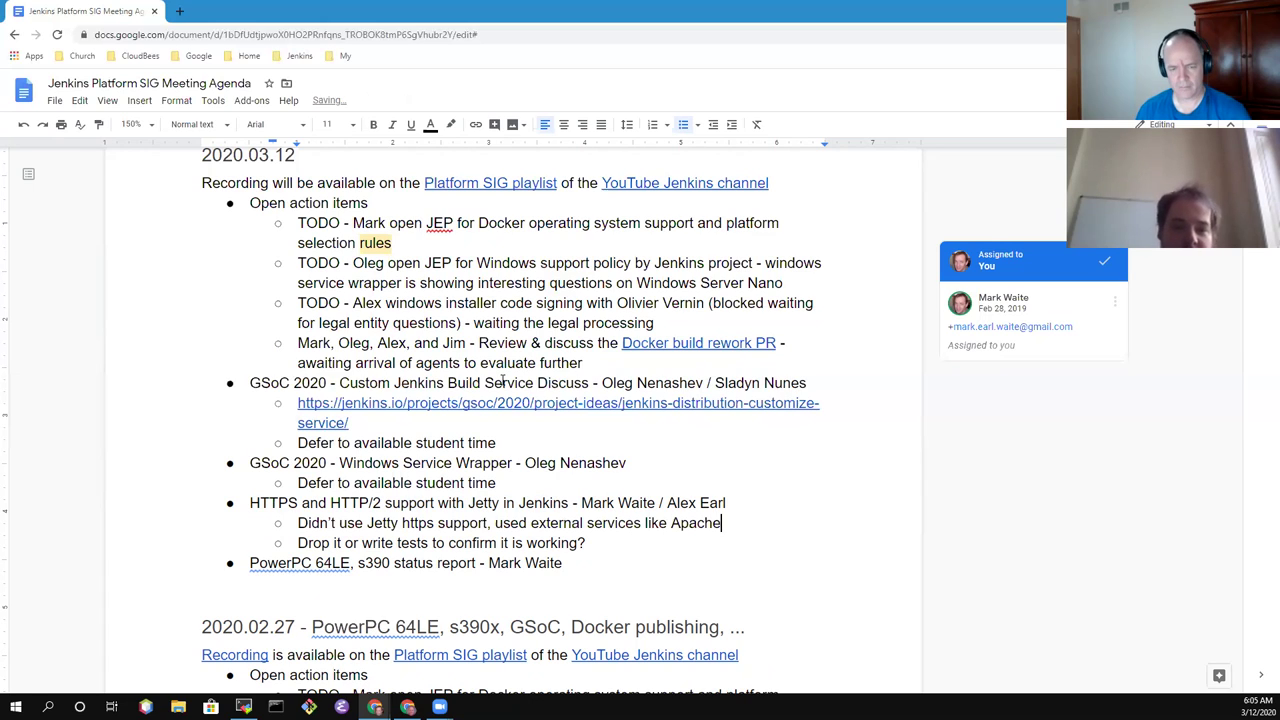
text(, nginx)
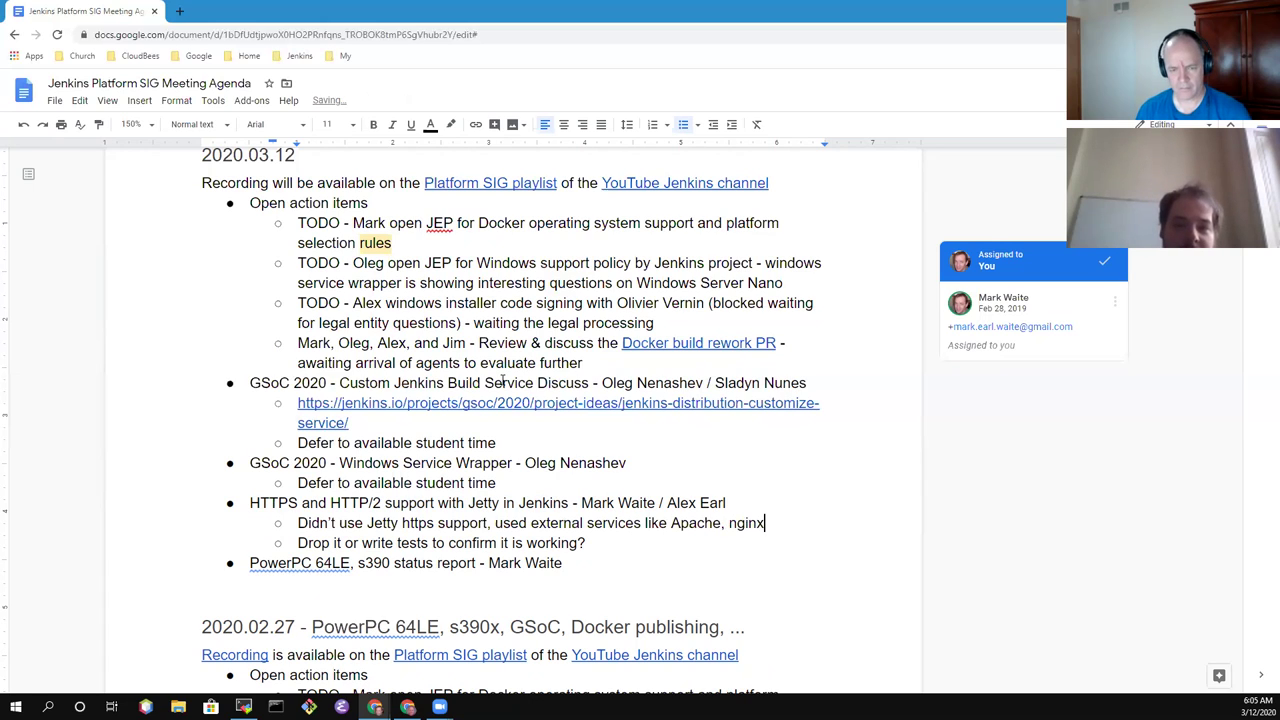
Add the sub-bullet "Many users use the Jetty features in Jenkins through winstone arguments" below the external services note
key(Return)
text(Many us)
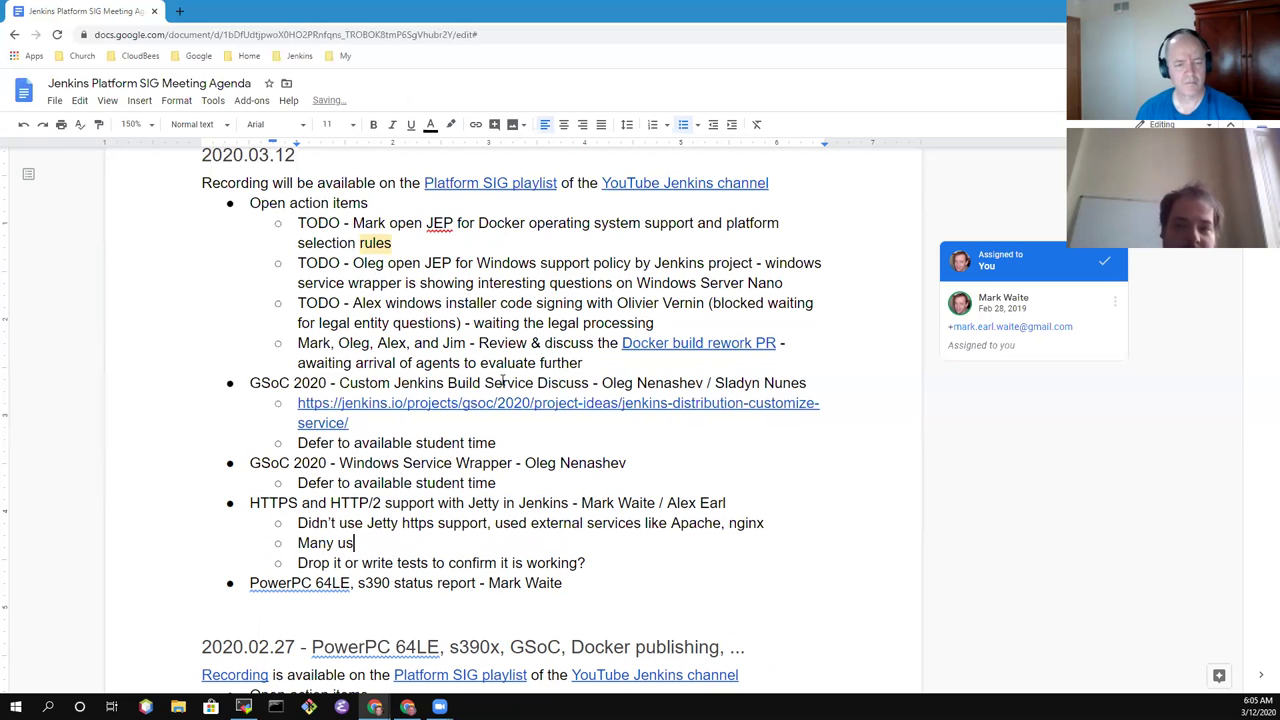
text(ers us)
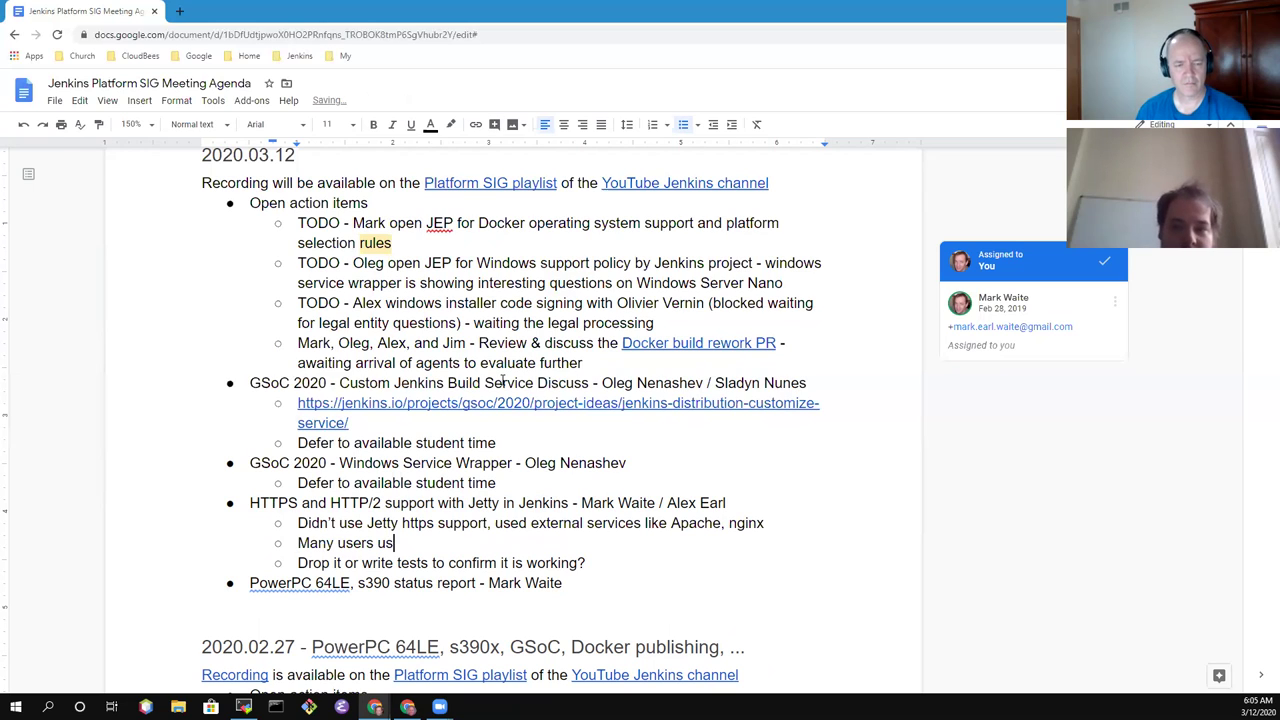
text(e the Jetty)
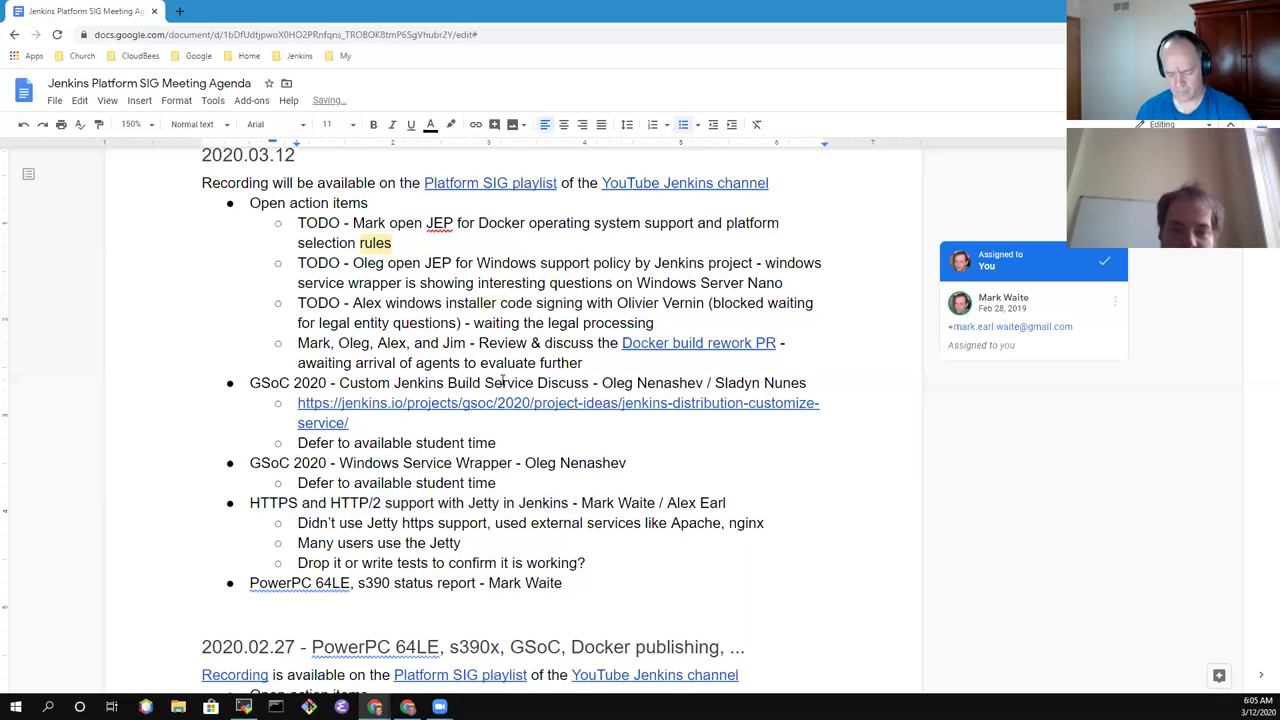
text( features in J)
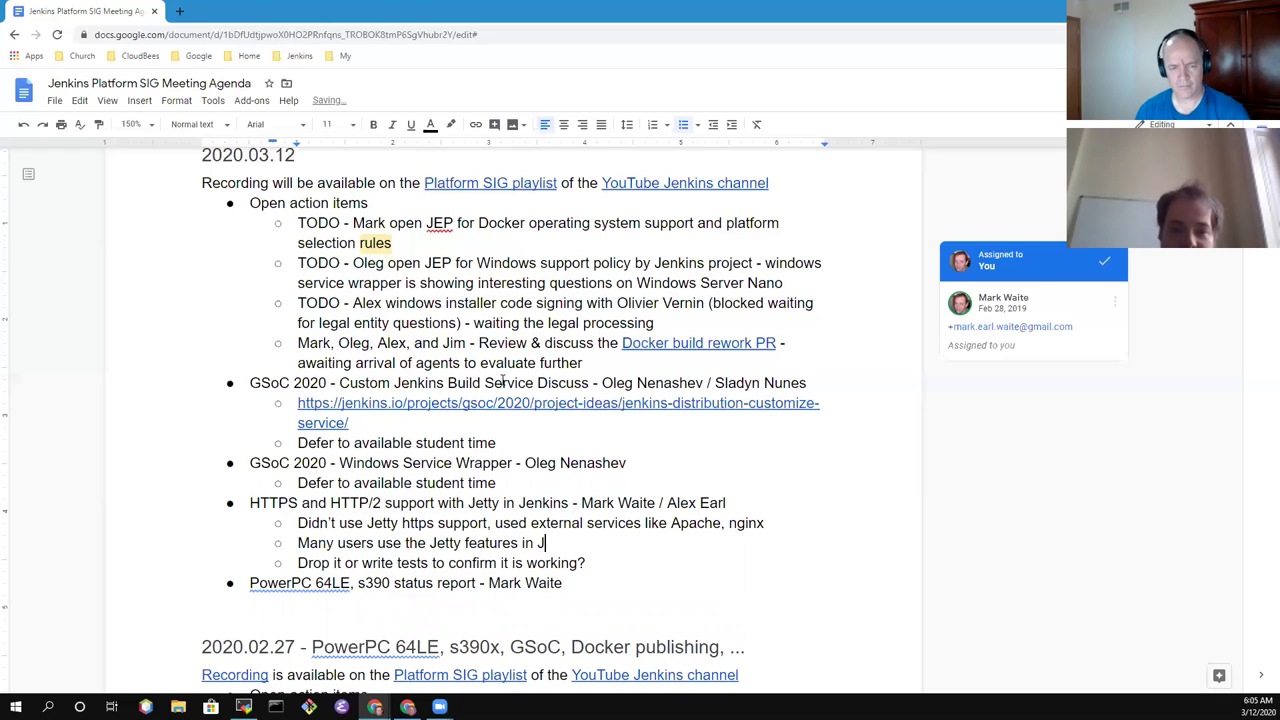
text(enkins through )
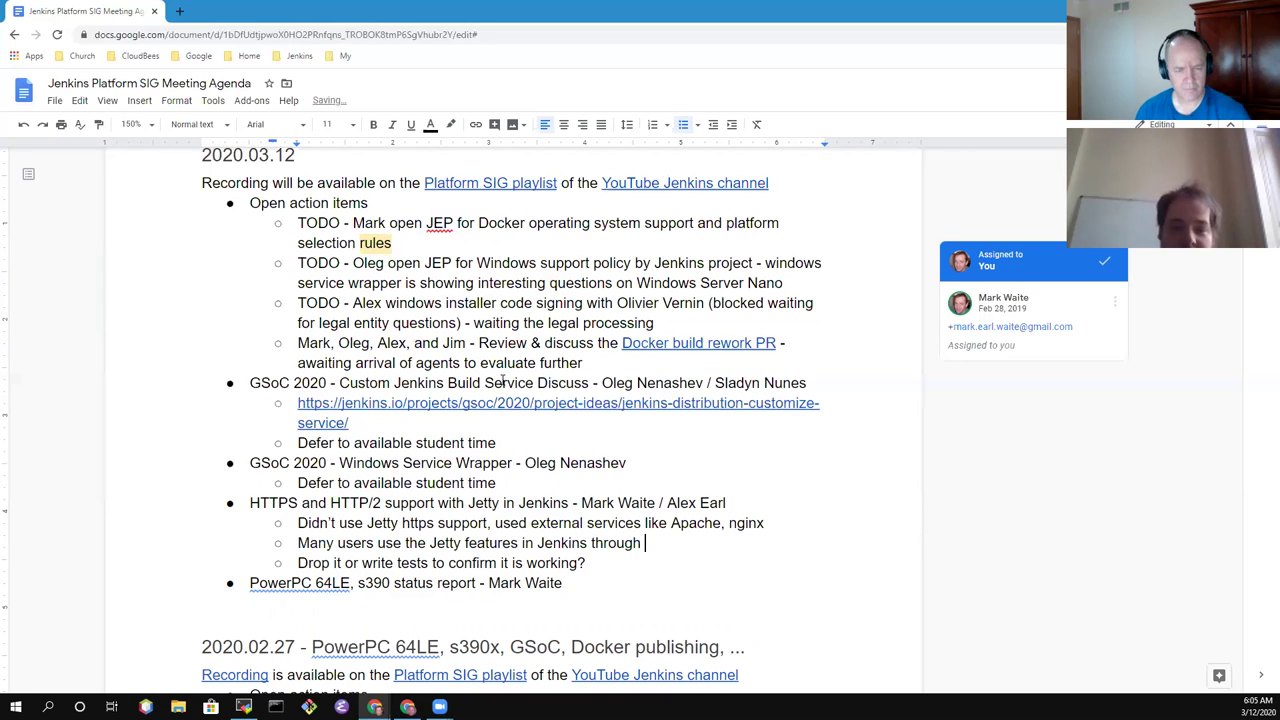
text(win)
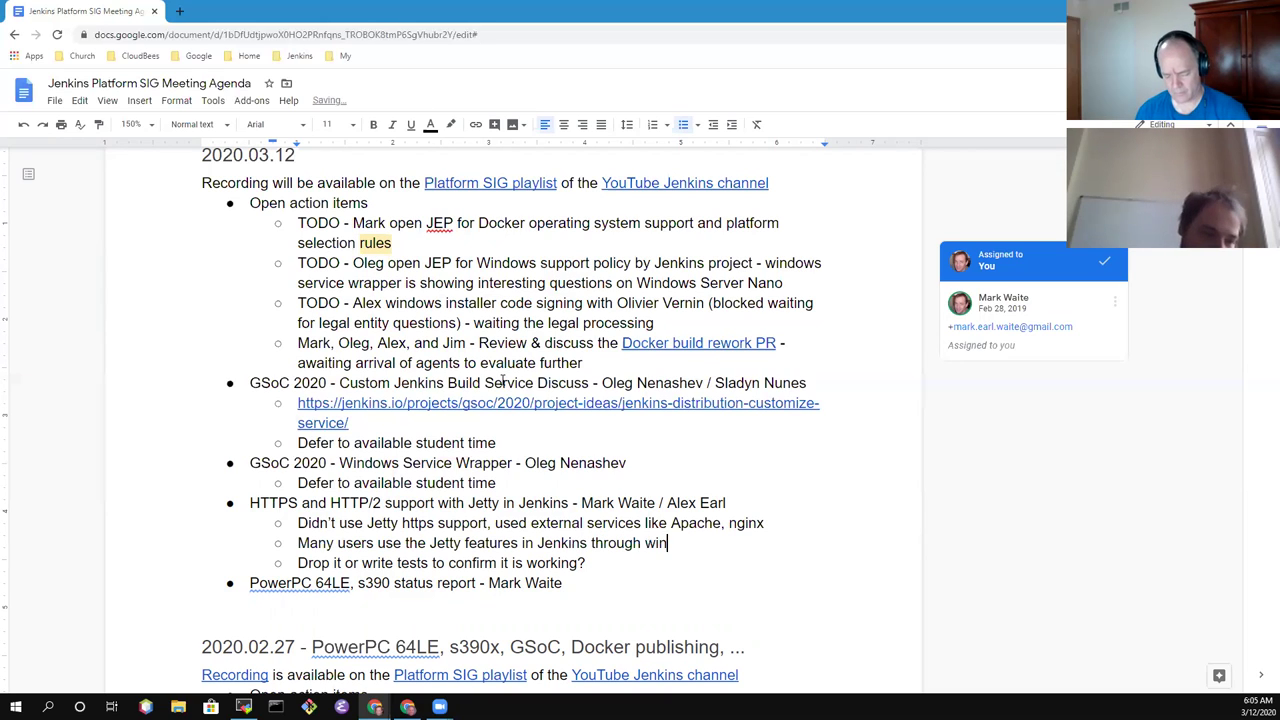
text(stone ar)
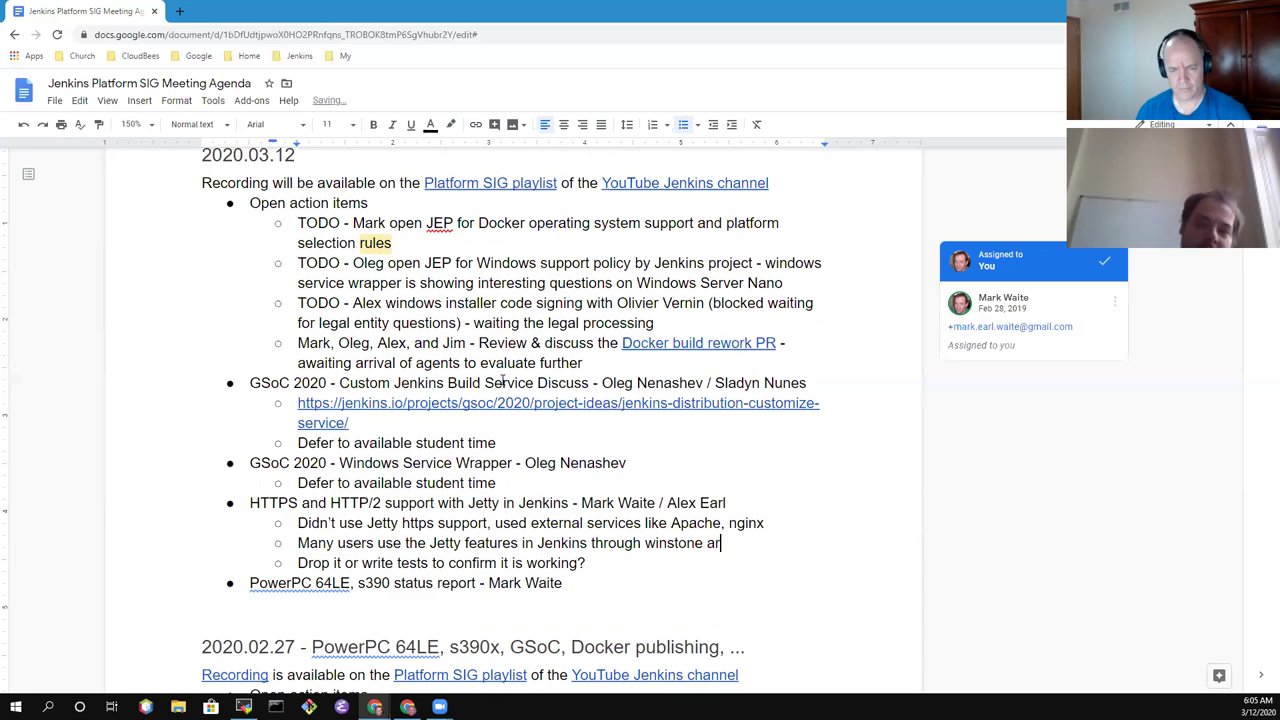
text(guments)
Add the sub-bullet "Major regression in 2.204.3" below the winstone arguments note
key(Return)
text(Ma)
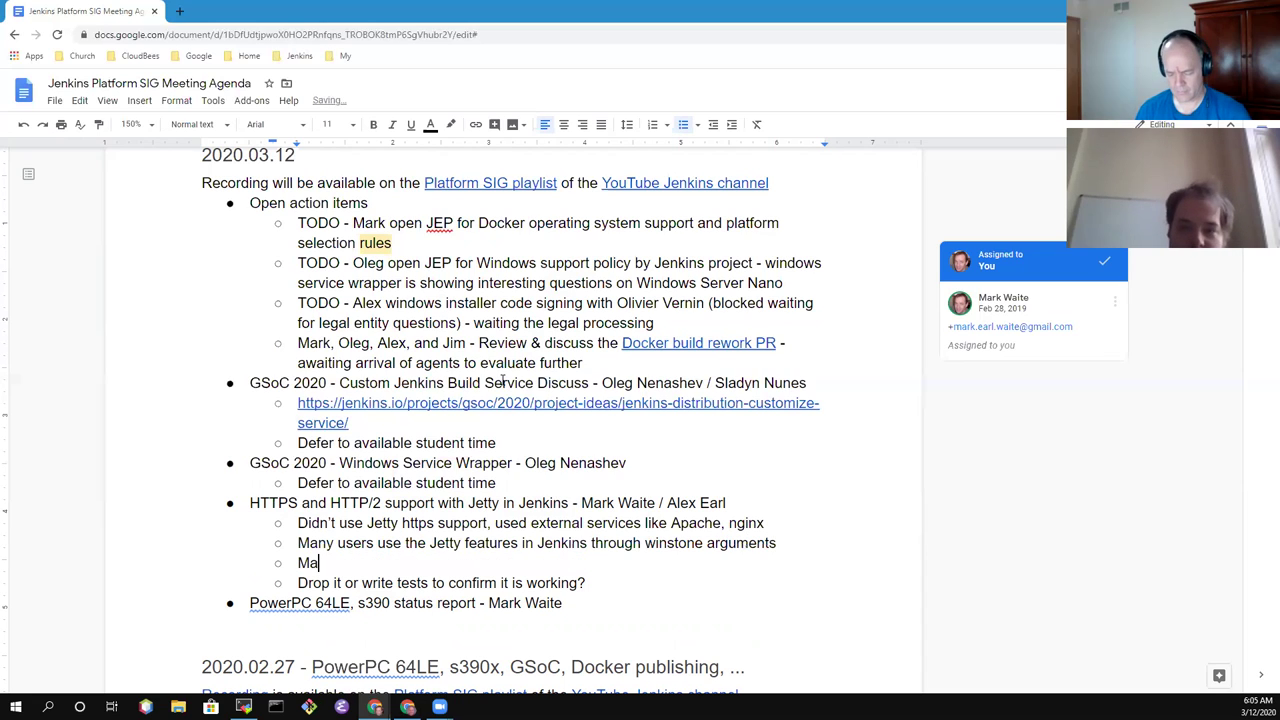
text(jor regre)
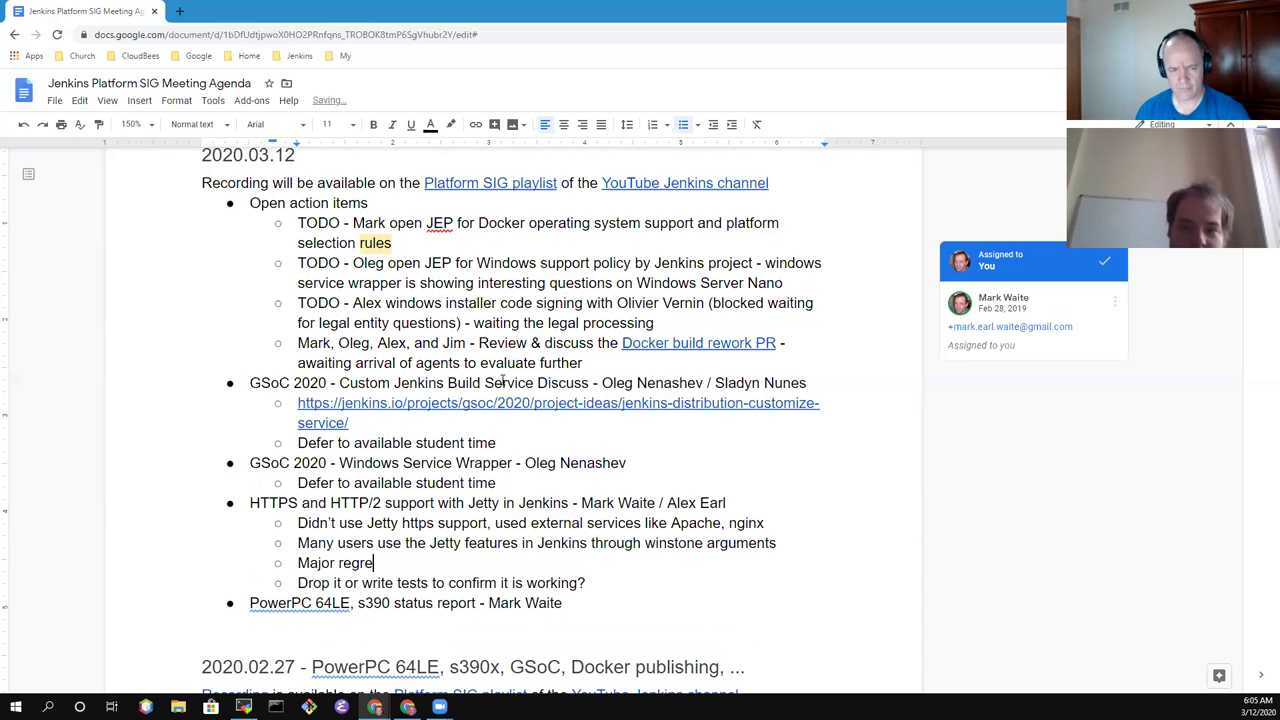
text(ssion in 2.20)
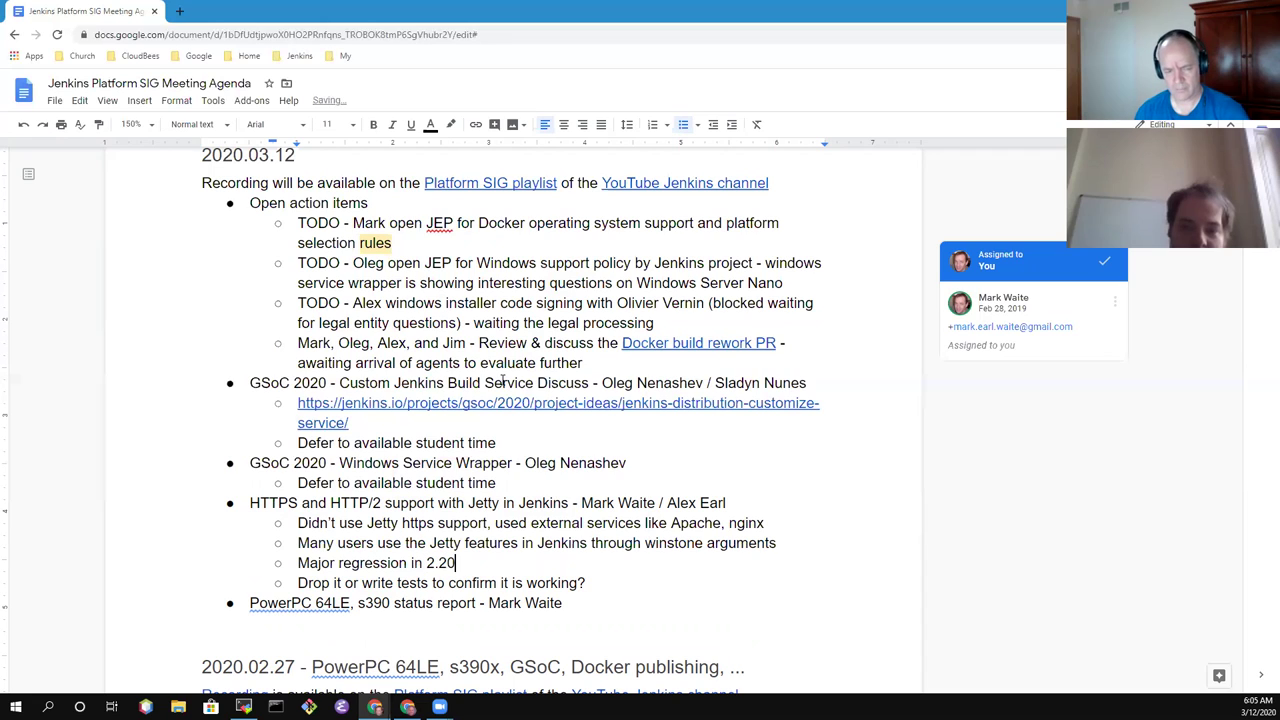
text(4.3, )
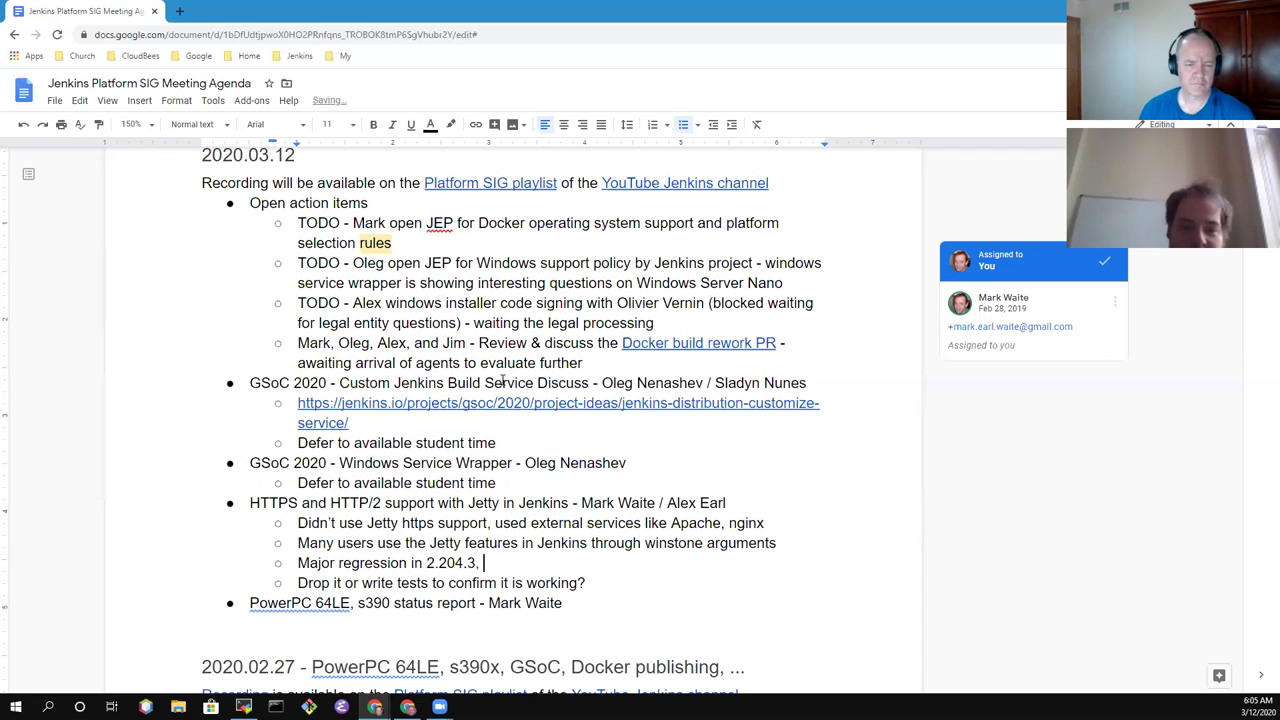
text(missed tha)
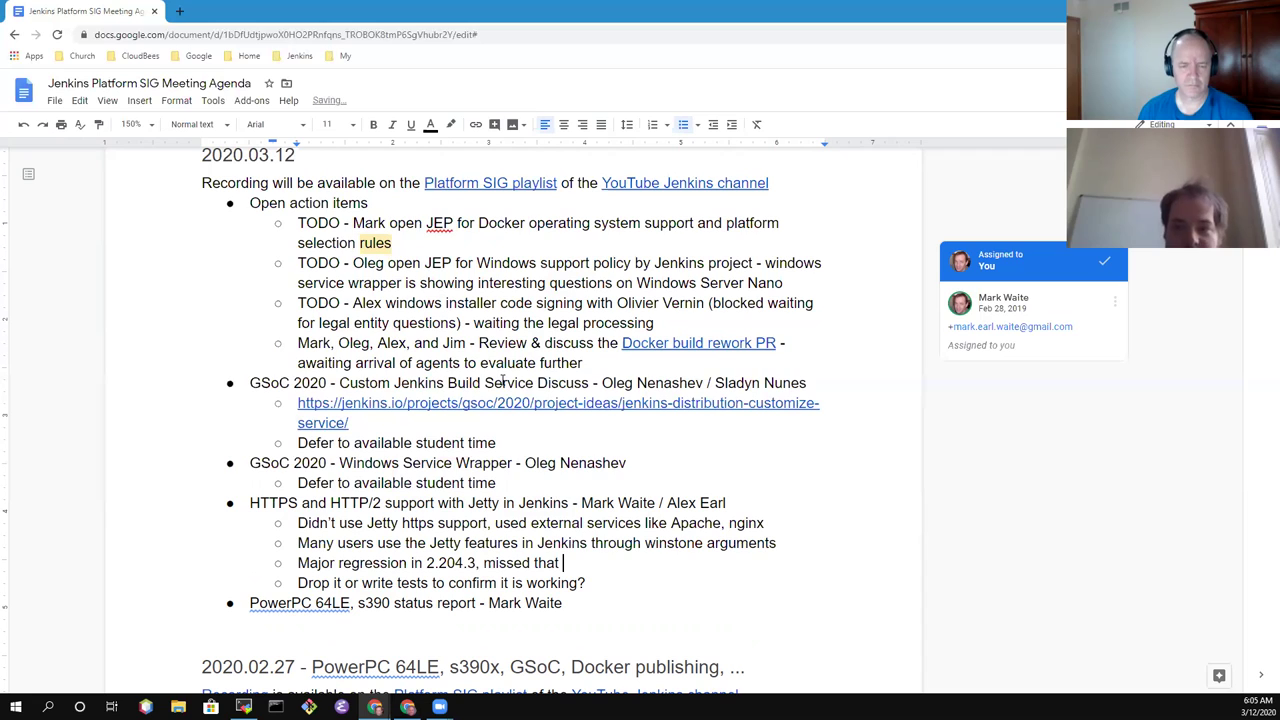
text(t )
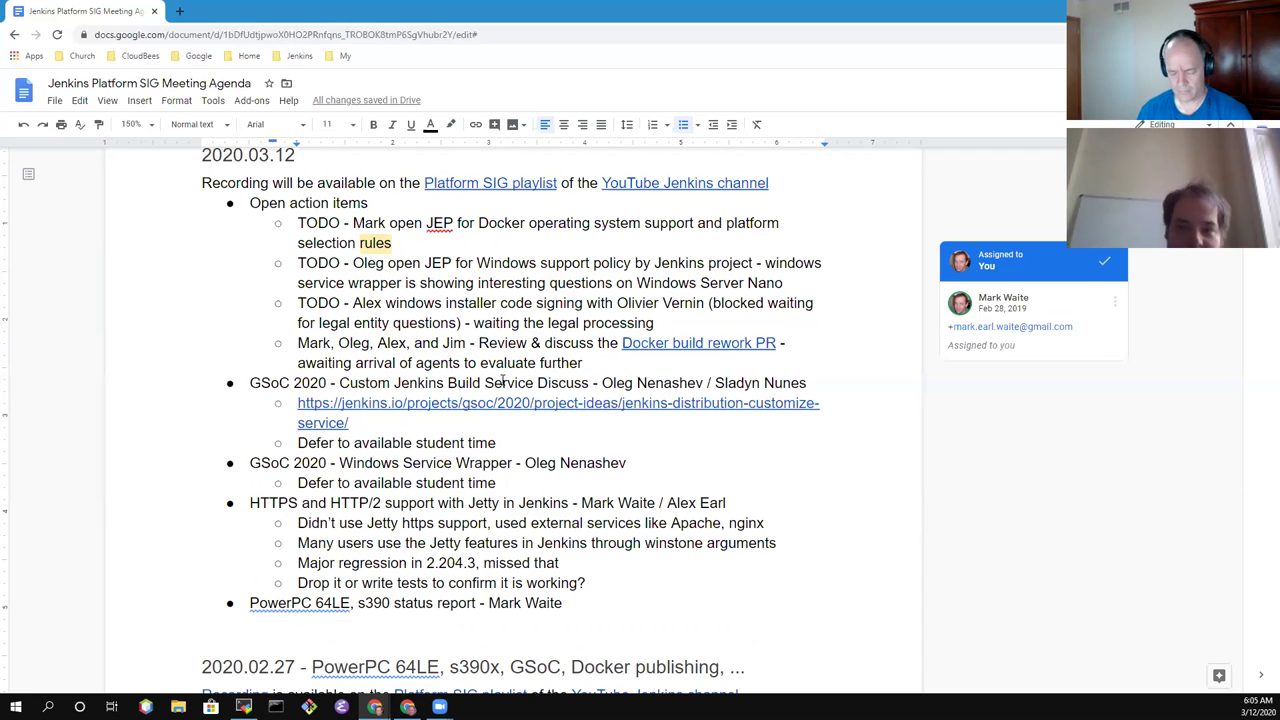
text(certificates were)
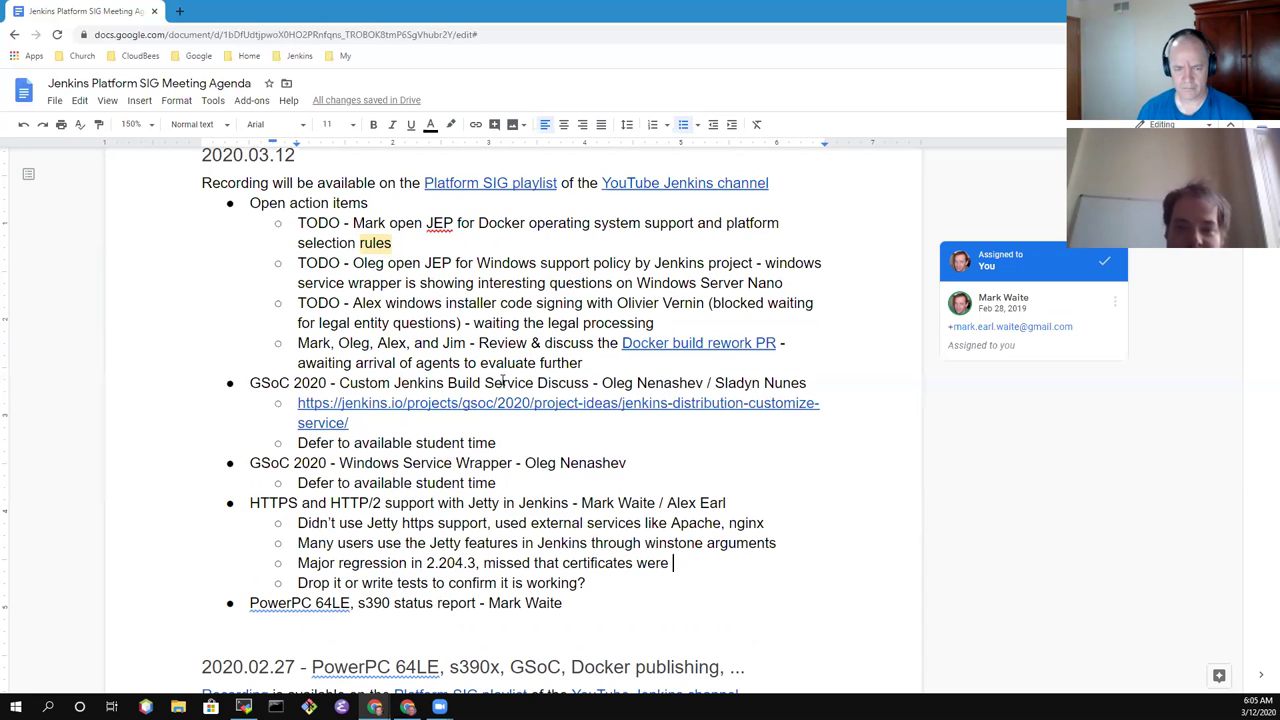
key(ctrl+BackSpace)
key(ctrl+BackSpace)
key(ctrl+BackSpace)
key(ctrl+BackSpace)
key(ctrl+BackSpace)
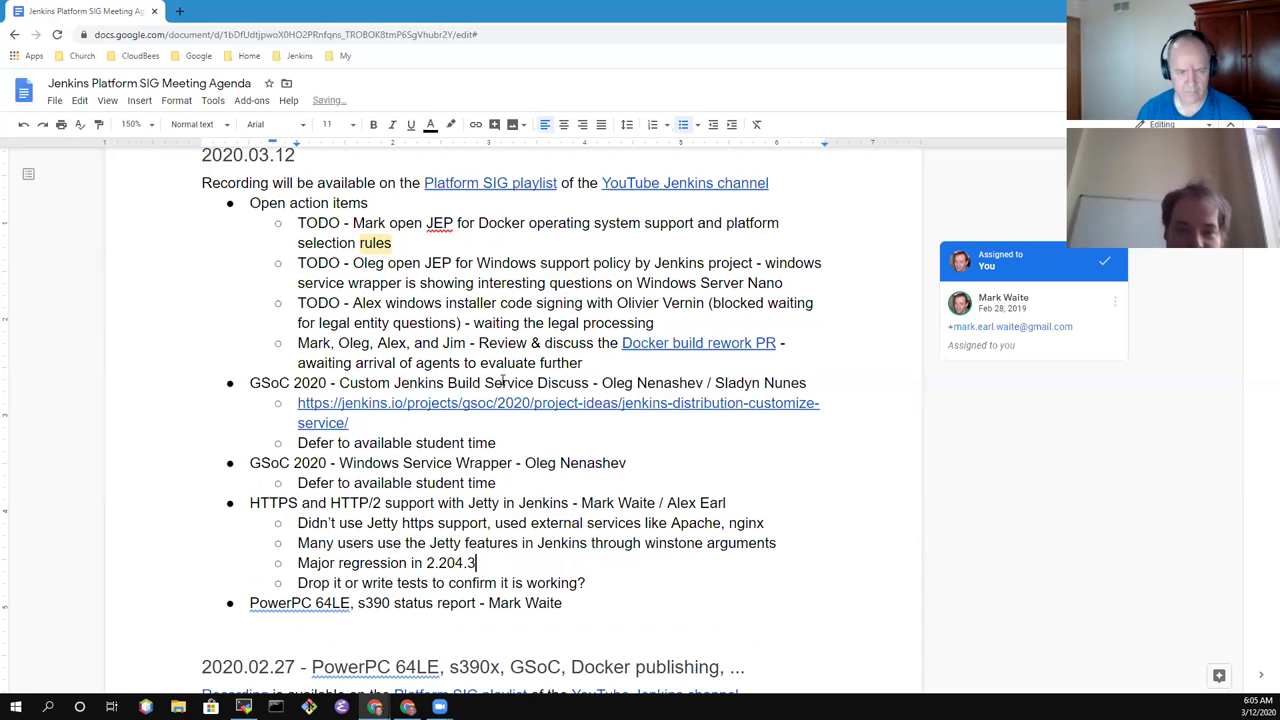
key(Return)
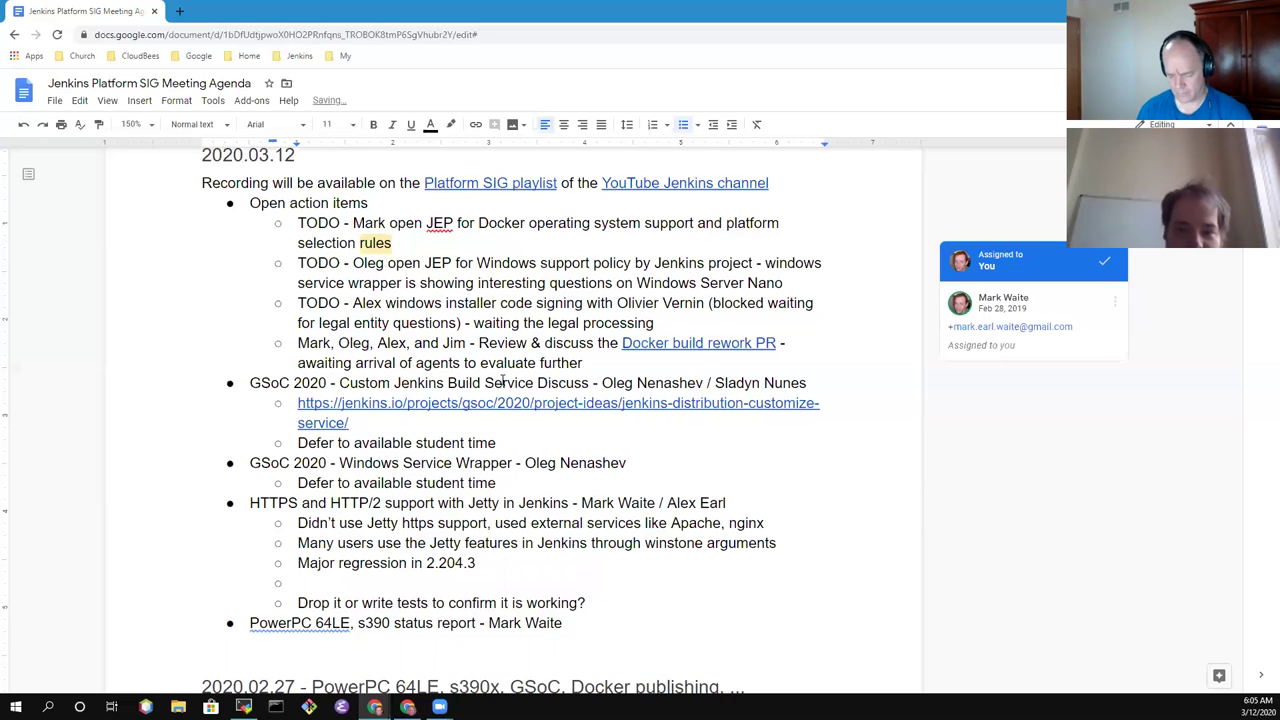
key(BackSpace)
key(BackSpace)
Complete the major regression note with ", no test automation" after the version number
text(, )
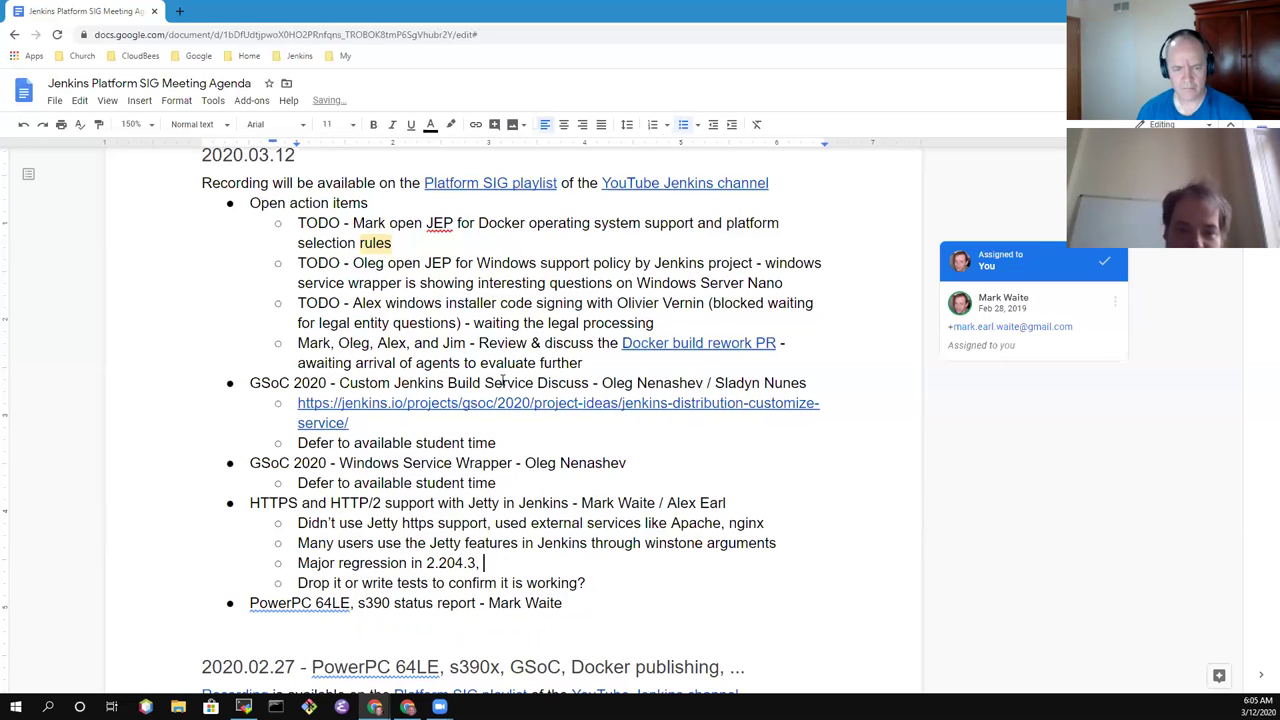
text(no test automation)
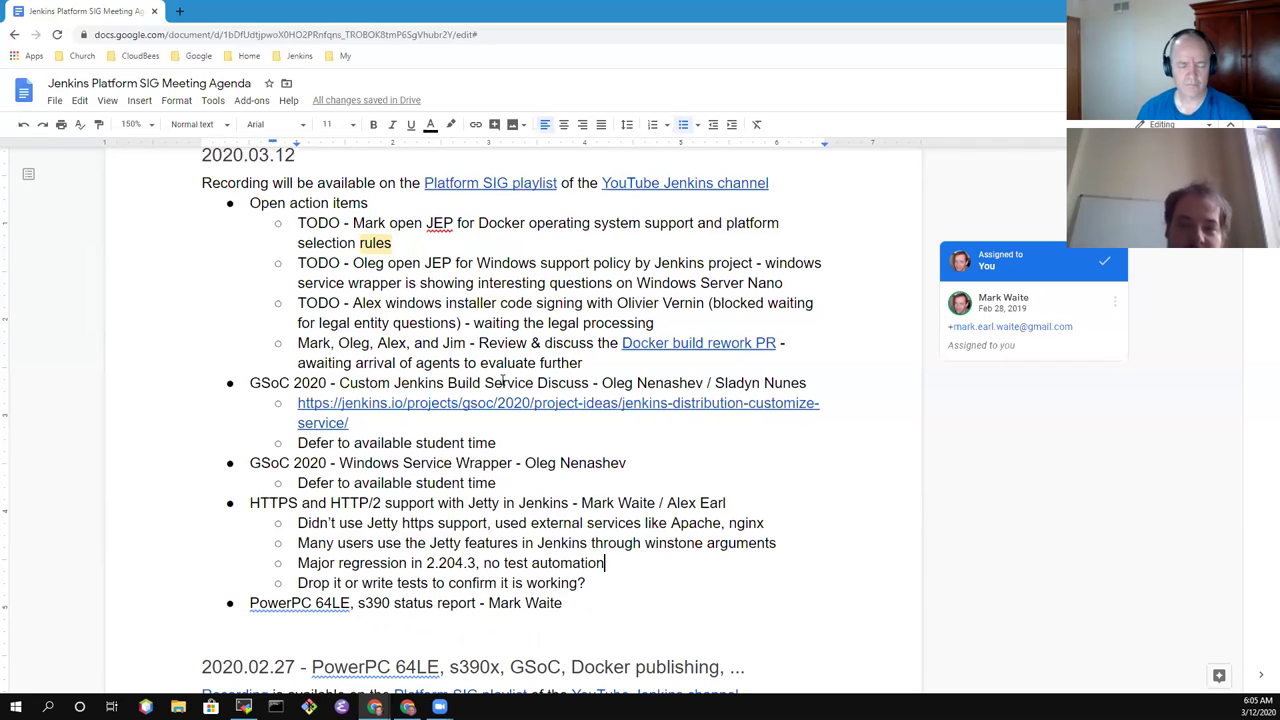
Add the sub-bullet "Jetty provides HTTP/2 as well with no test automation to support them" below the major regression note
key(Return)
text(Jetty provides)
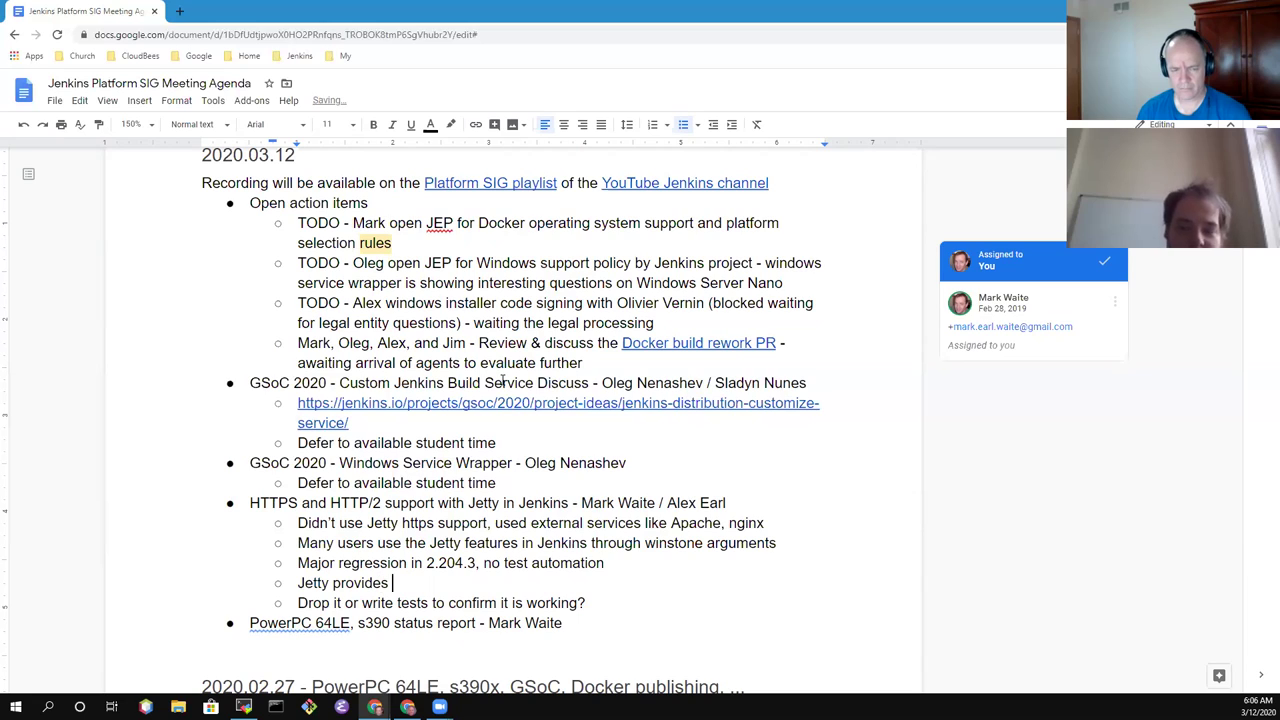
text( HTTP/)
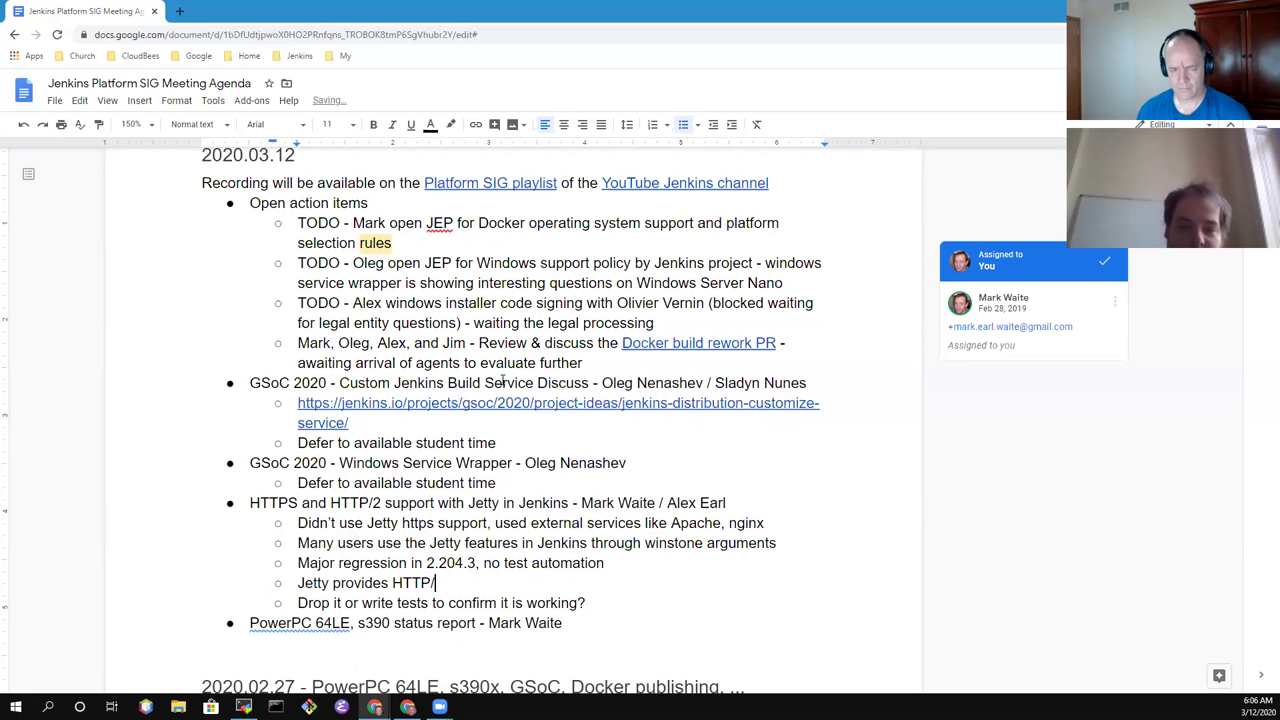
text(2 as well wi)
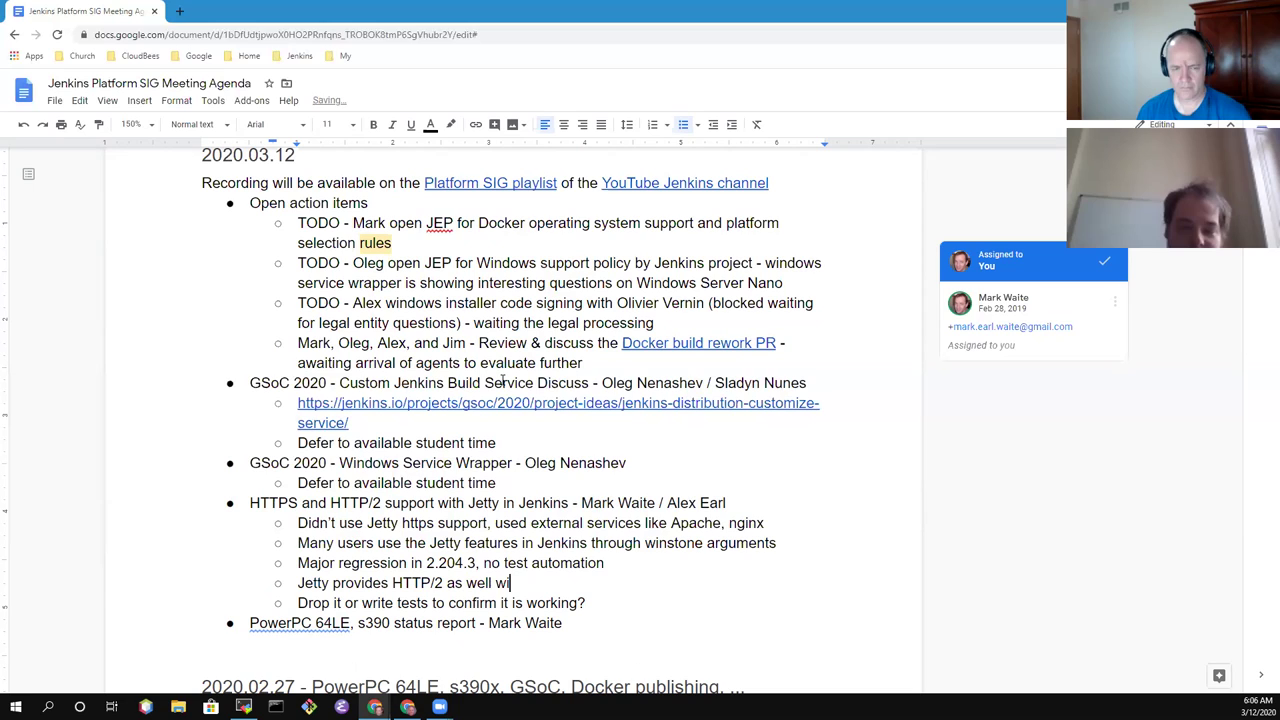
text(th no )
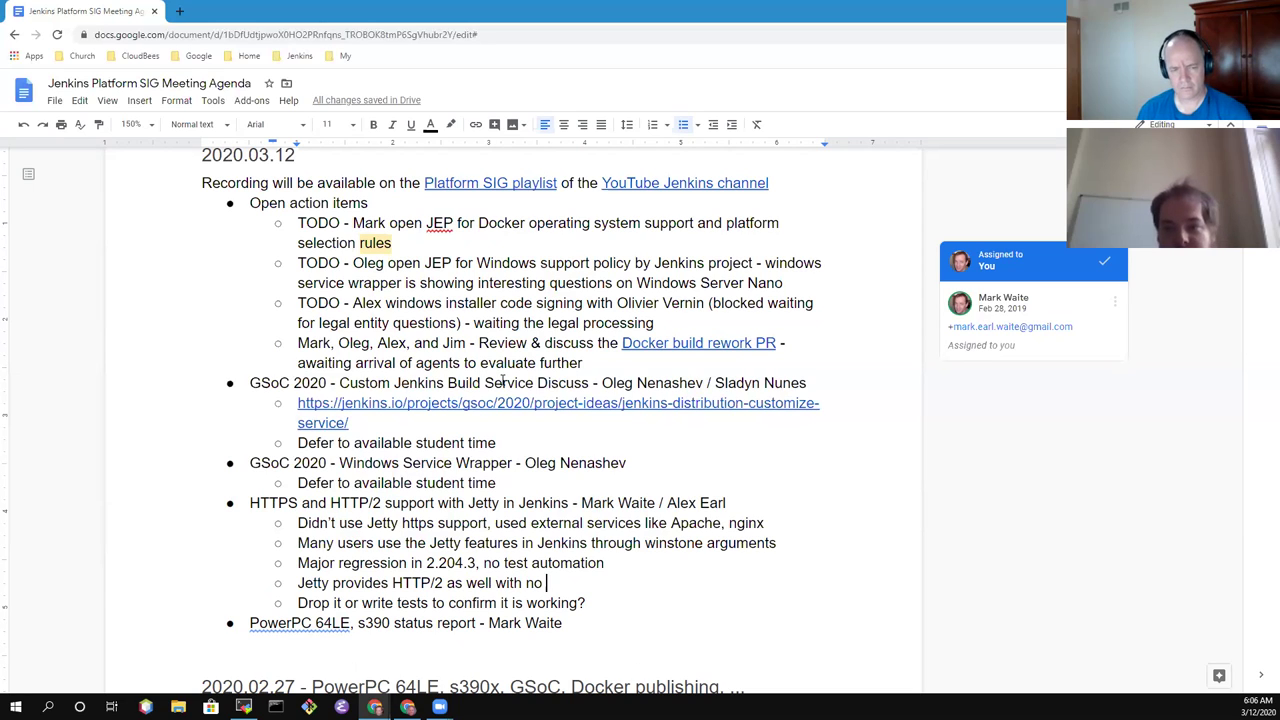
text(test automati)
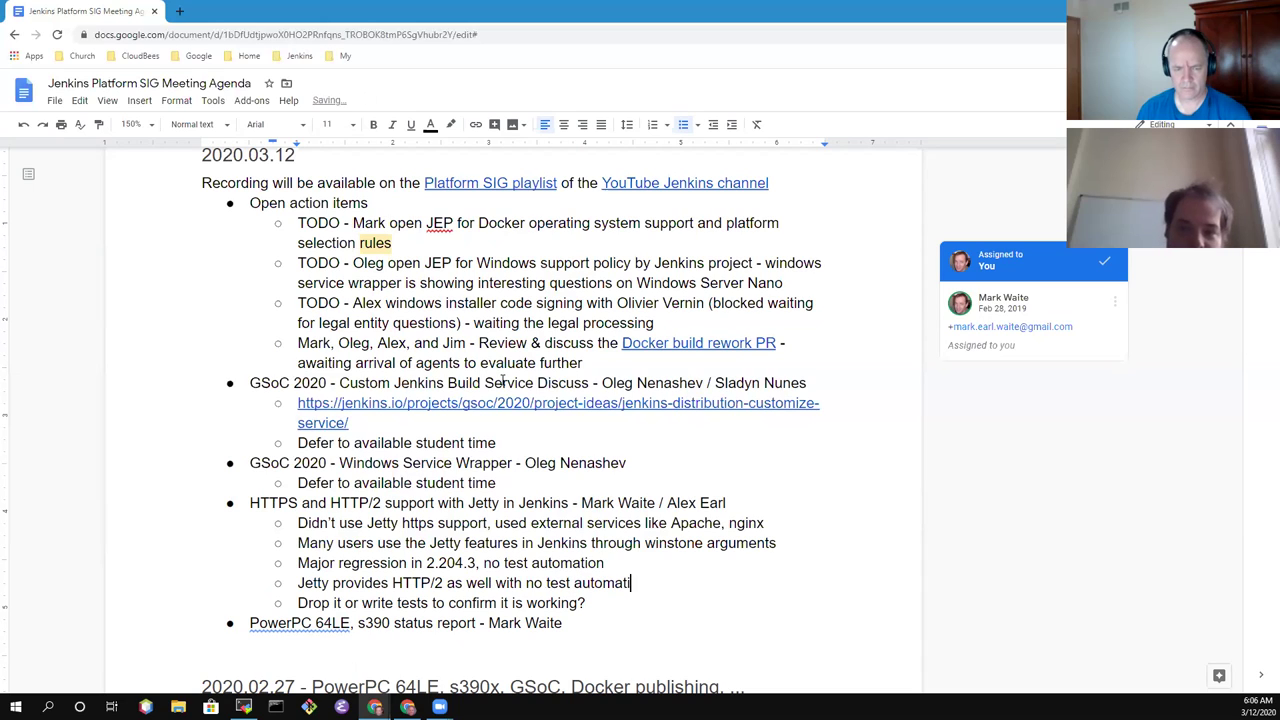
text(on to support )
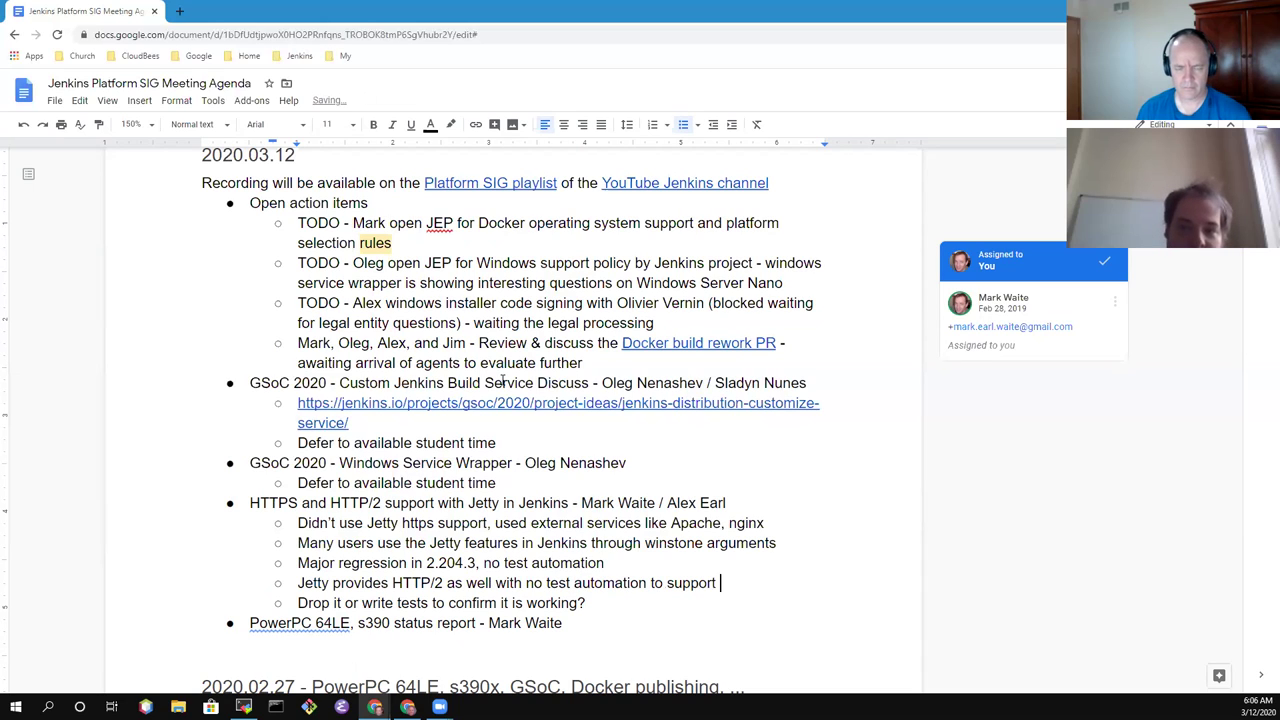
text(them)
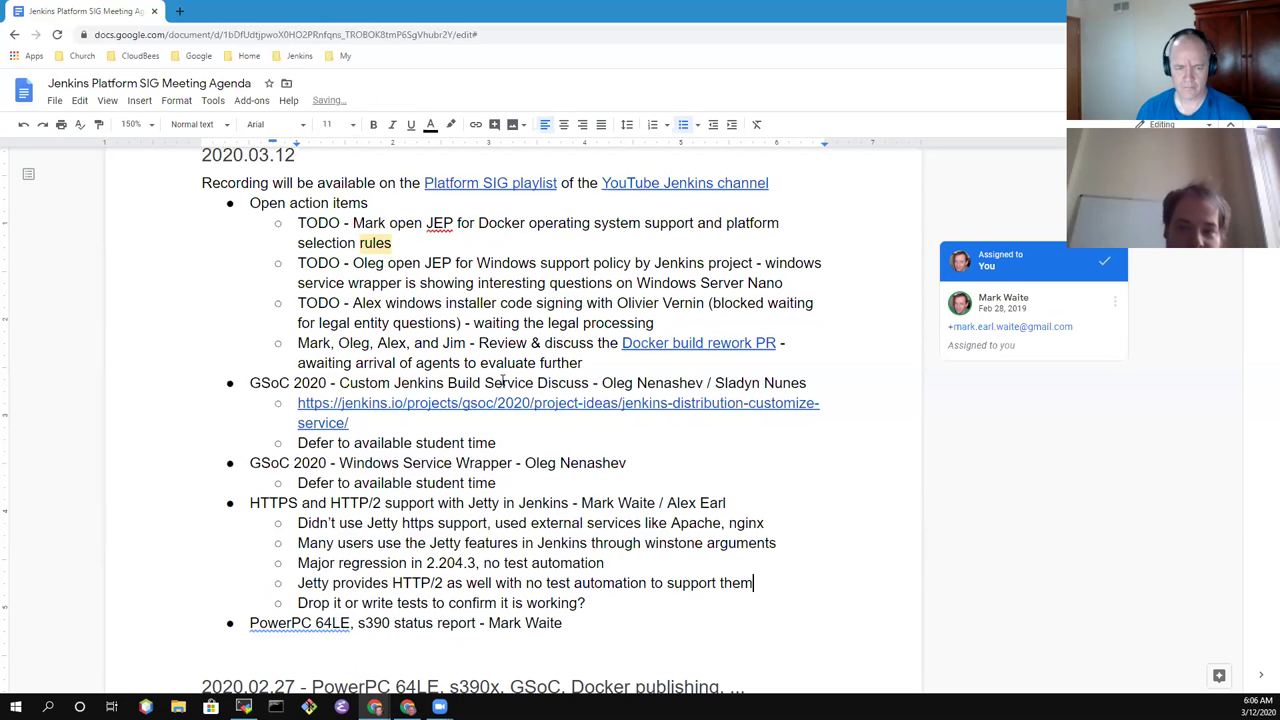
Add the sub-bullet "Either make the support official with test coverage" below the Jetty HTTP/2 note
key(Return)
text(Either ma)
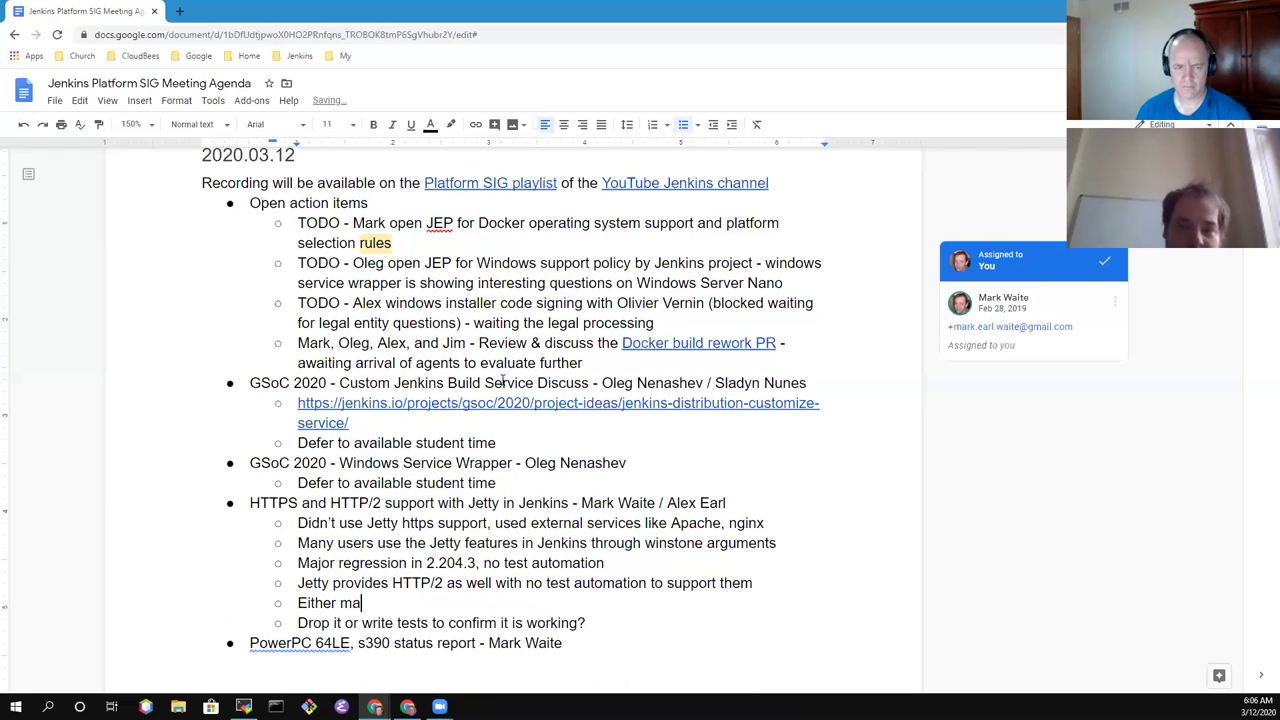
text(ke the testing)
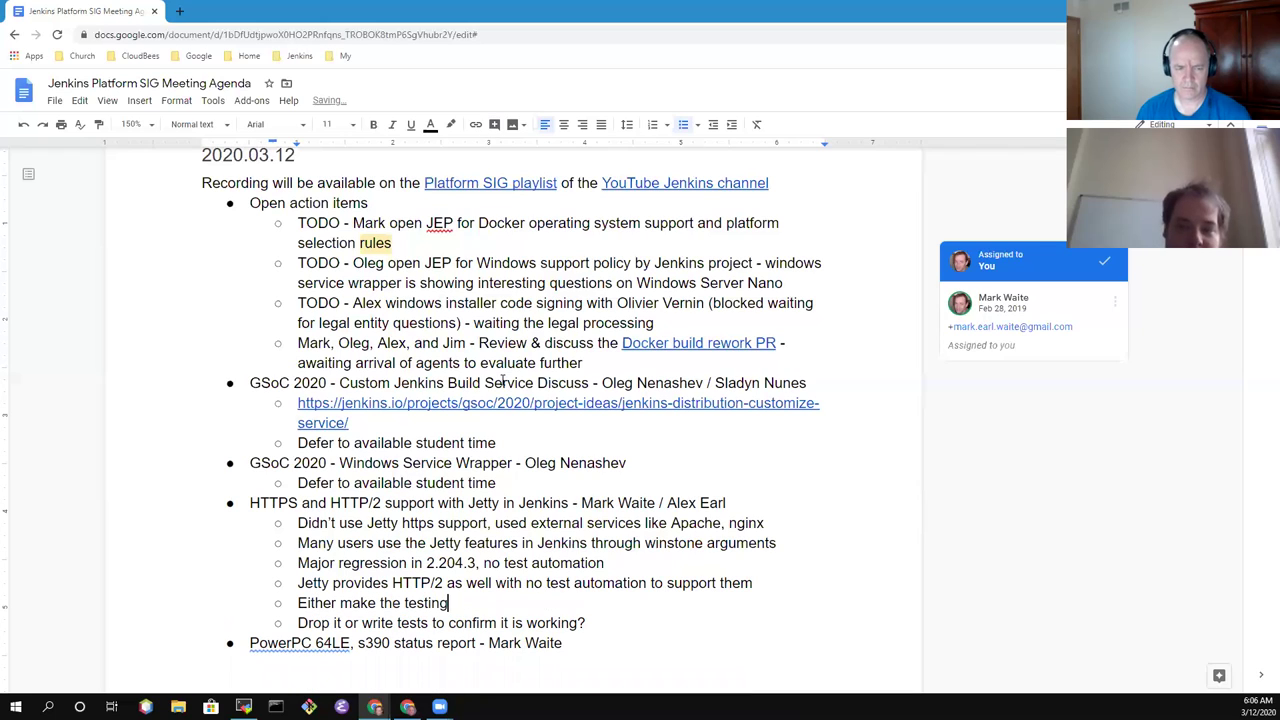
key(ctrl+BackSpace)
text(support o)
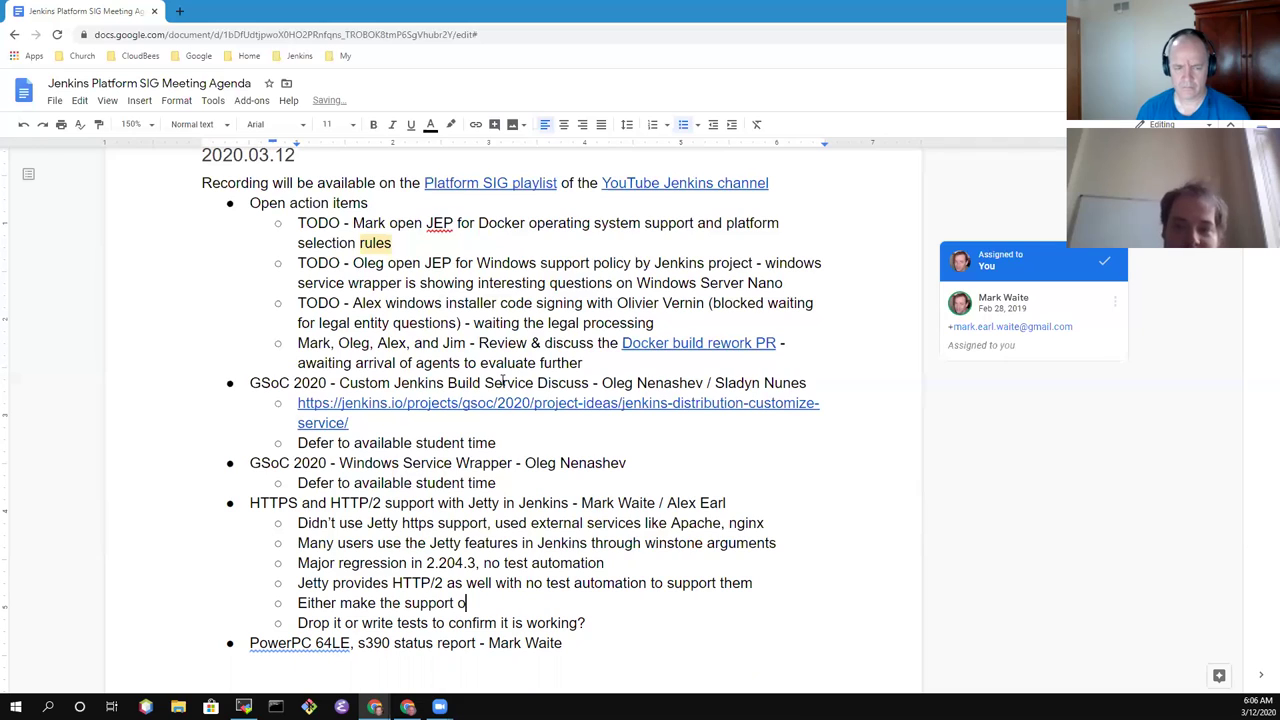
text(fficual)
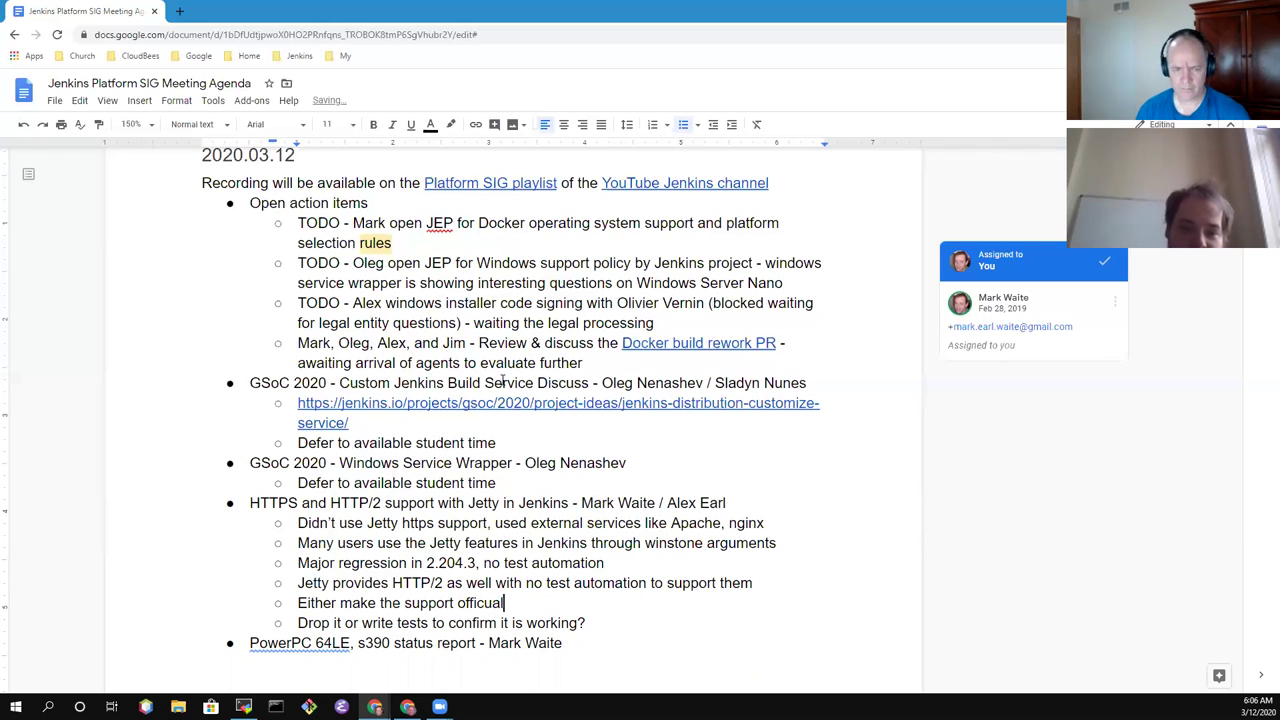
key(BackSpace)
key(BackSpace)
key(BackSpace)
text(ial with tes)
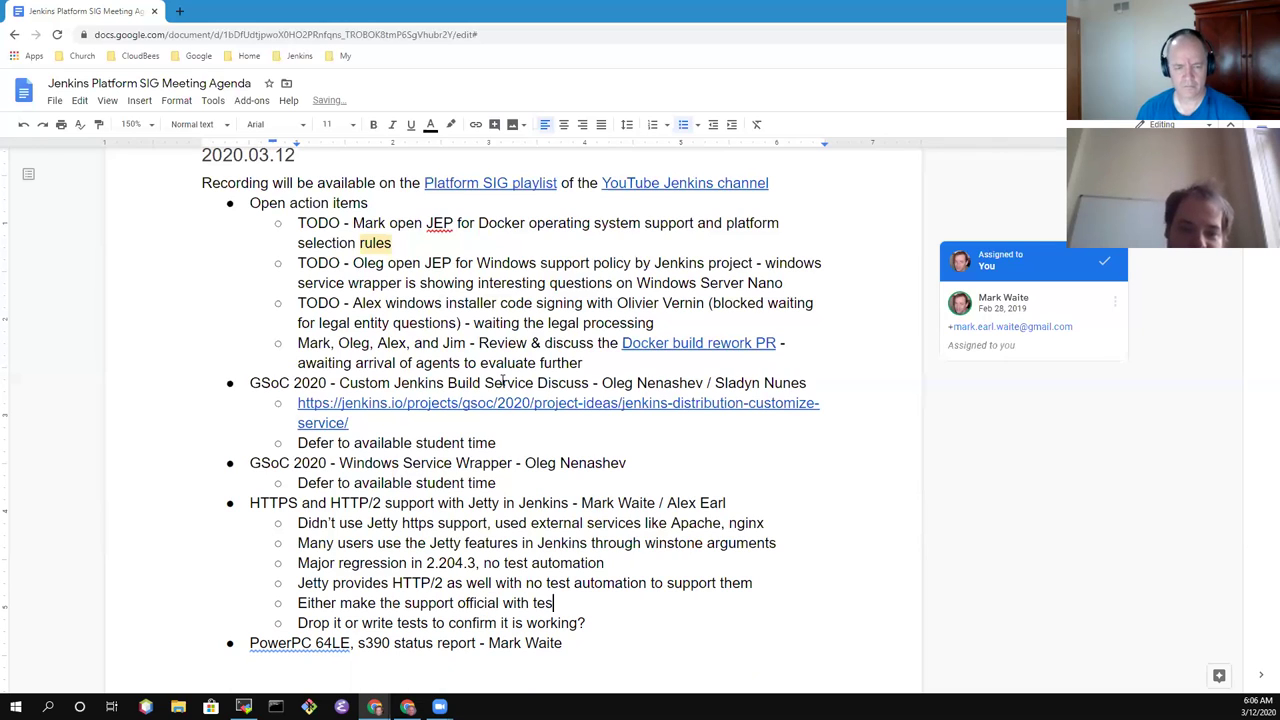
text(t coverage)
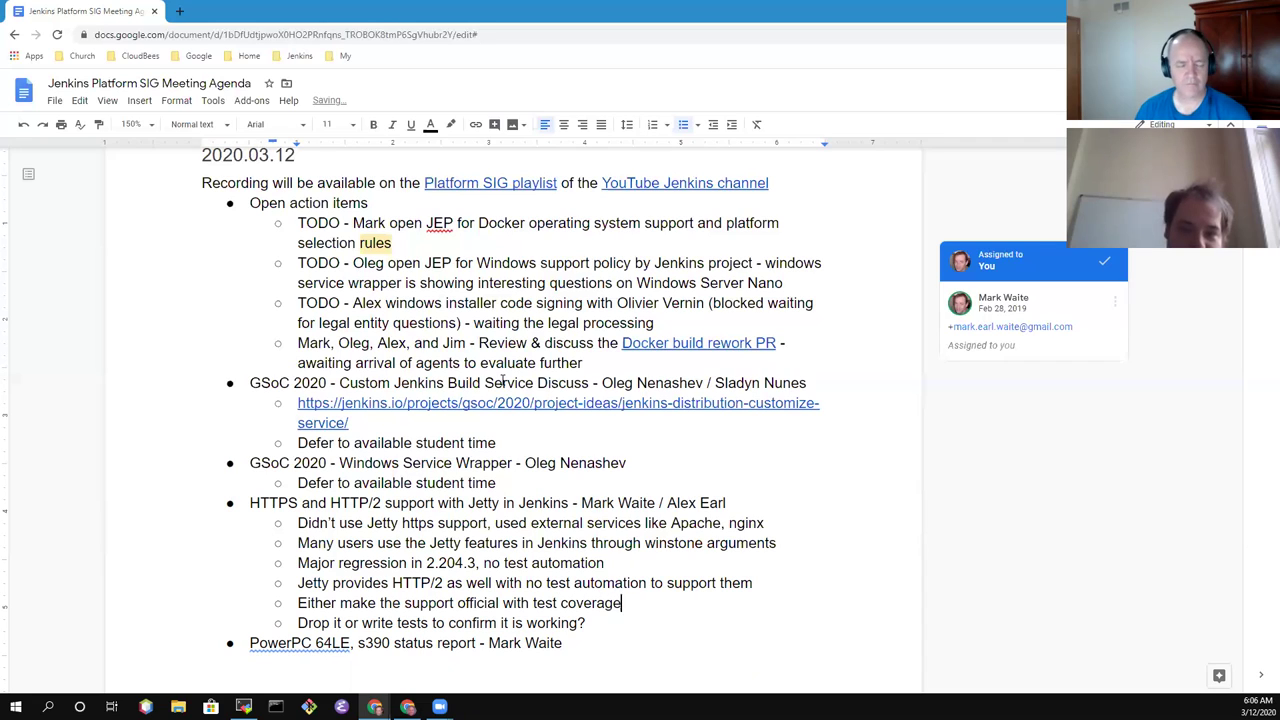
Replace "Either" with "Preference to" at the start of the note about making the support official
key(ctrl+shift+Right)
key(ctrl+shift+Right)
key(ctrl+shift+Left)
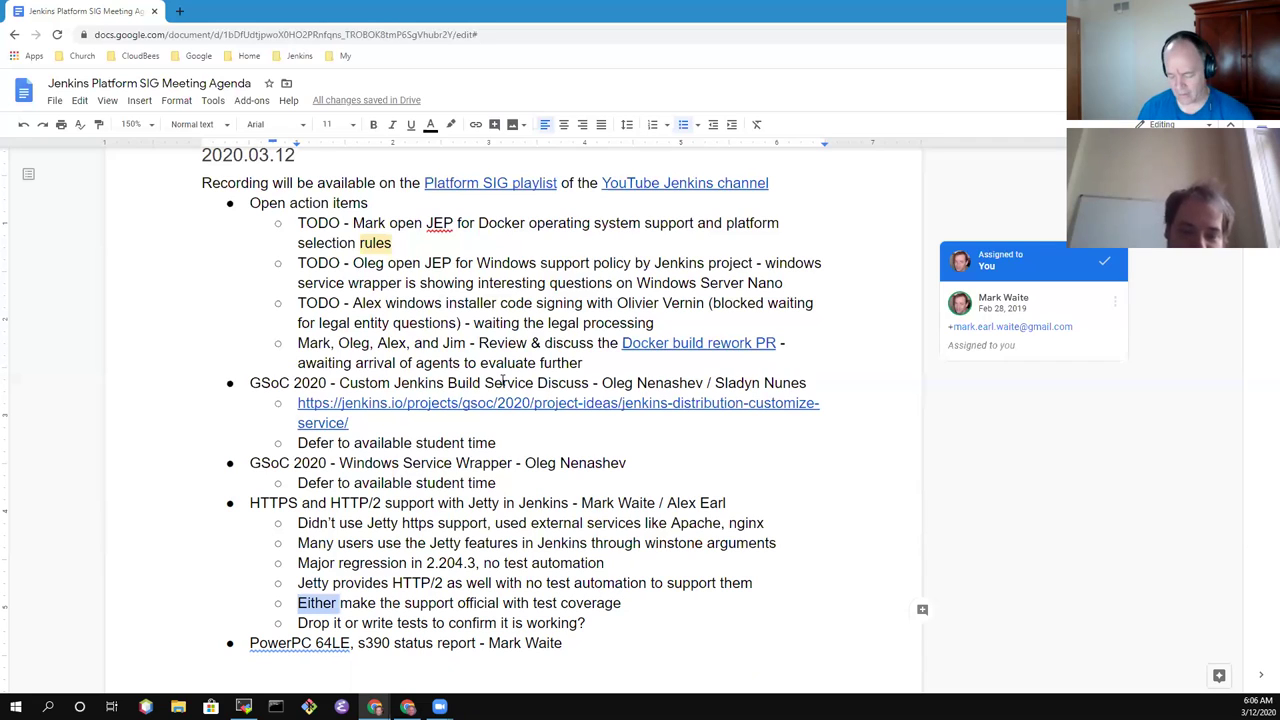
text(Prefe)
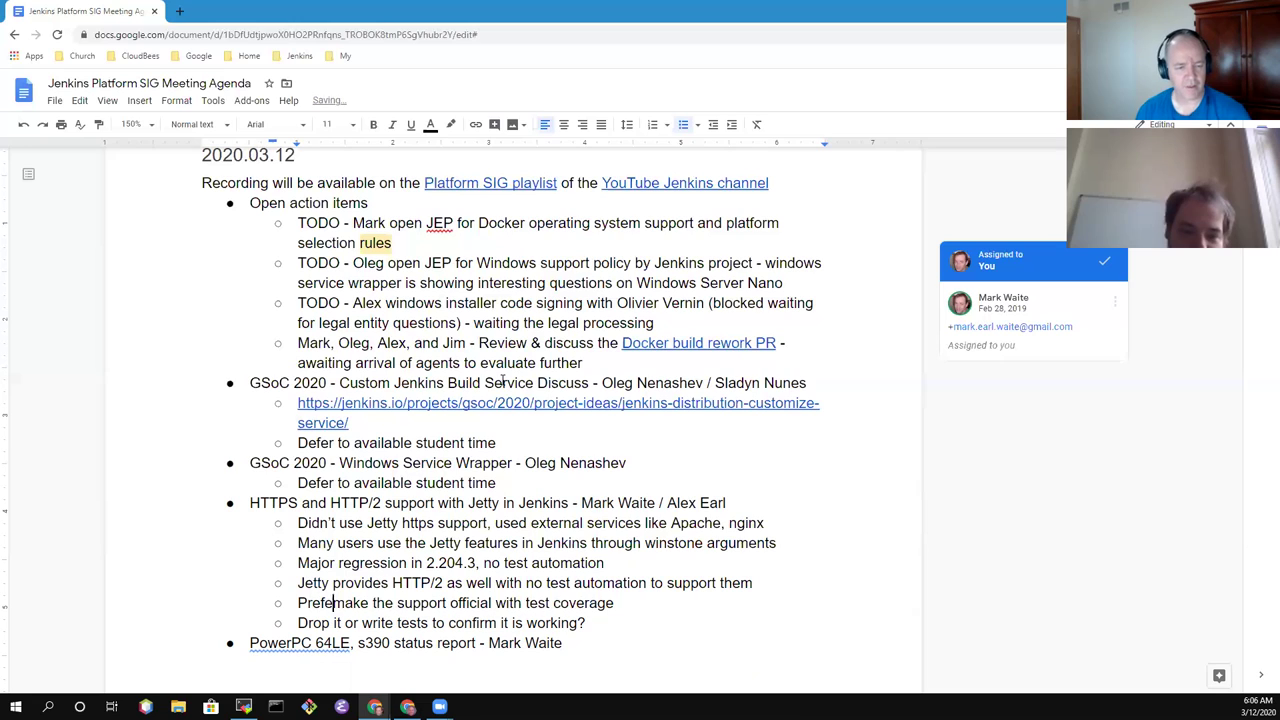
text(rence)
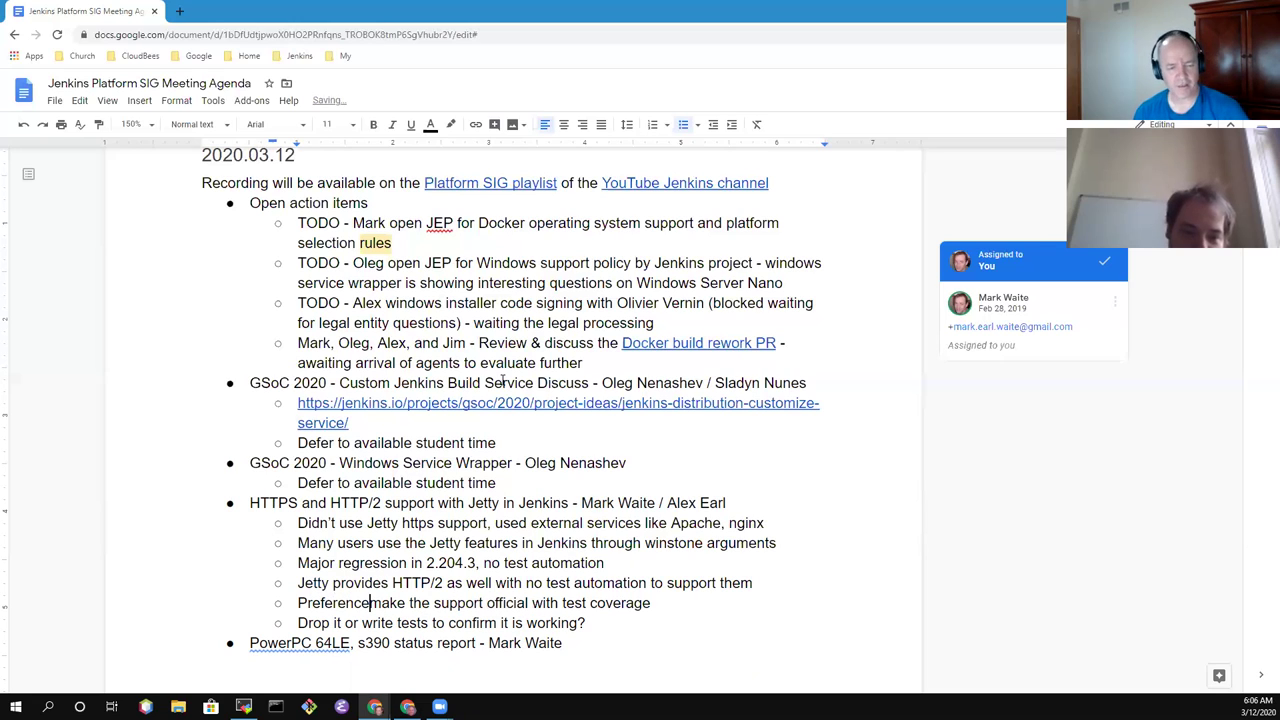
text( to)
key(End)
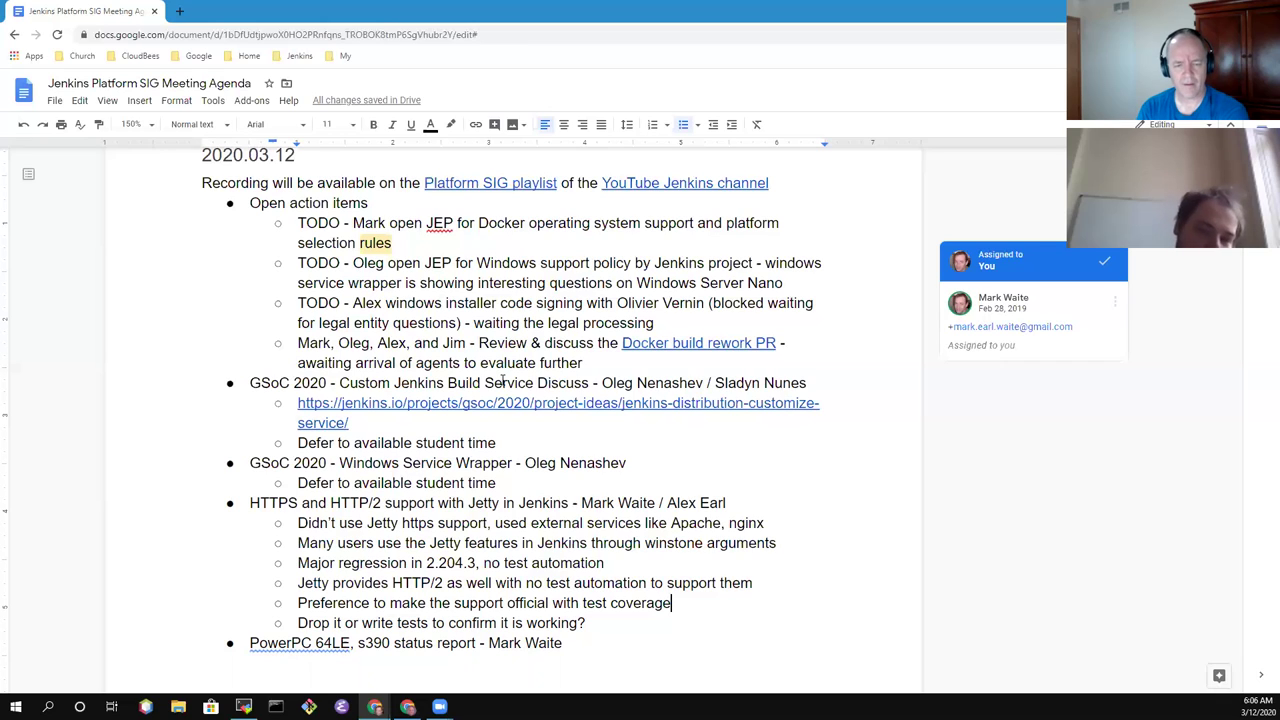
Add the nested bullet "Winstone level tests to detect them when they happen in the component" one level under the preference note
key(Return)
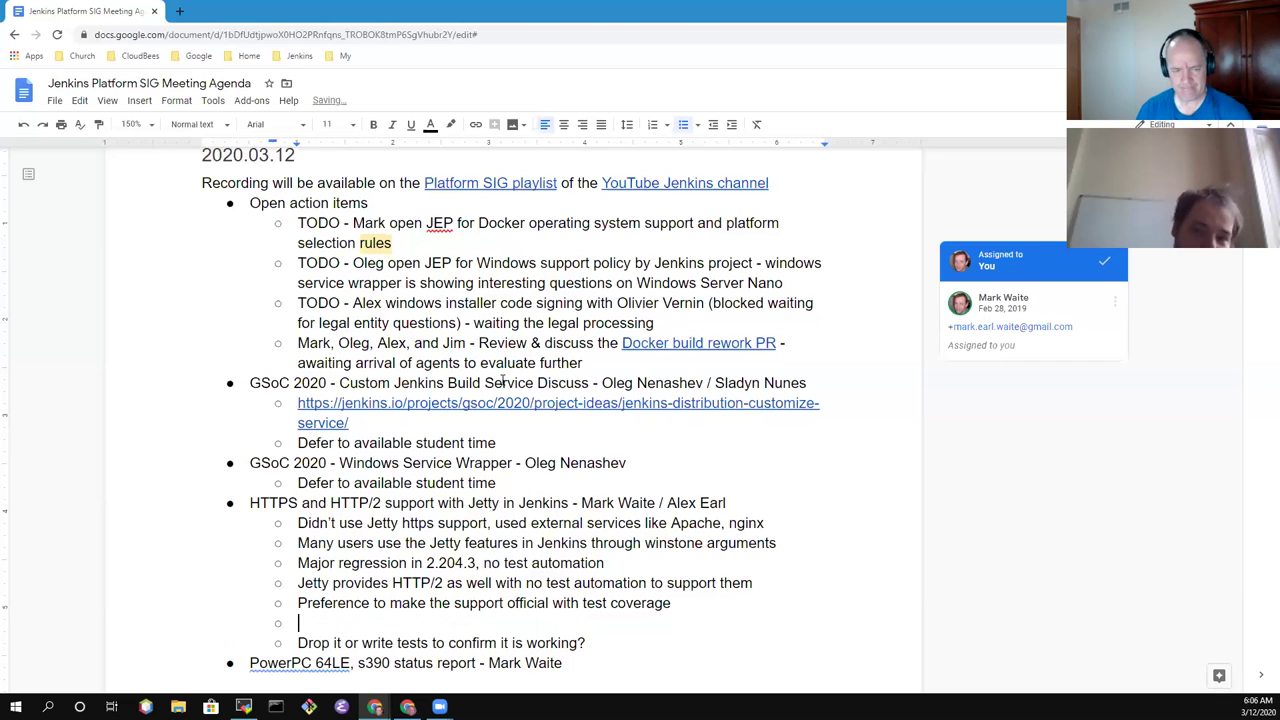
text(Wins)
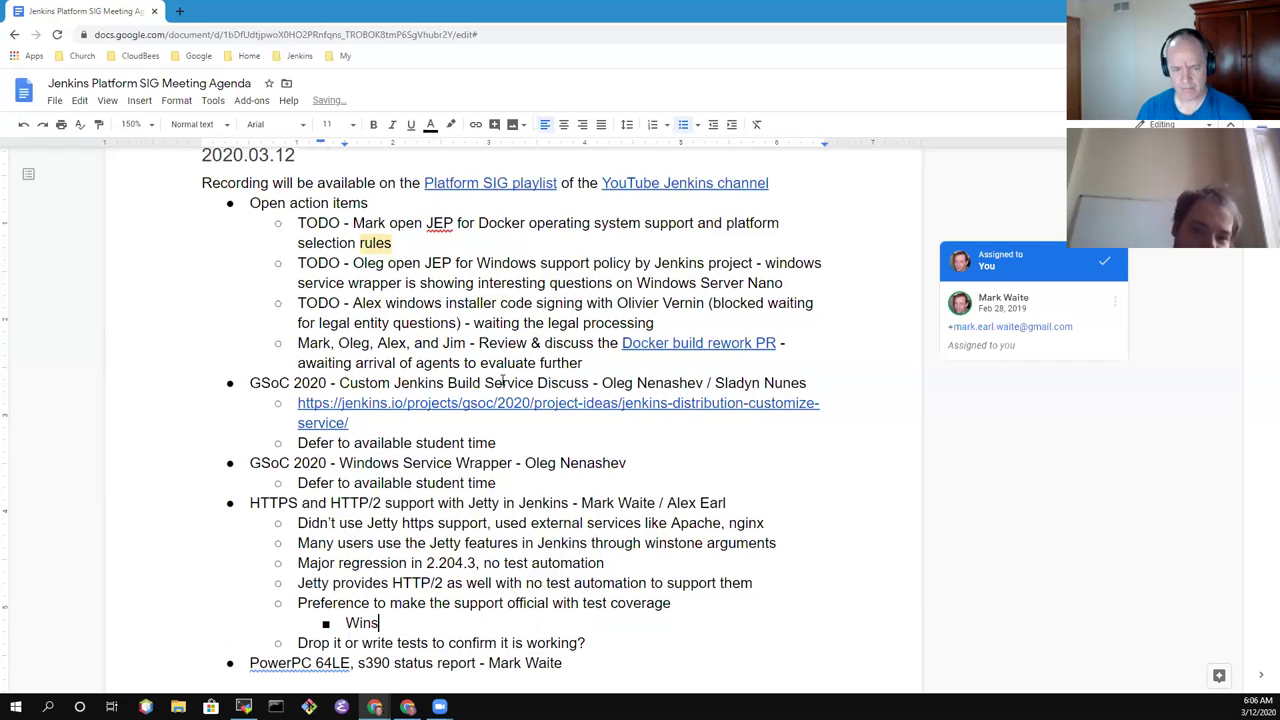
text(tone level)
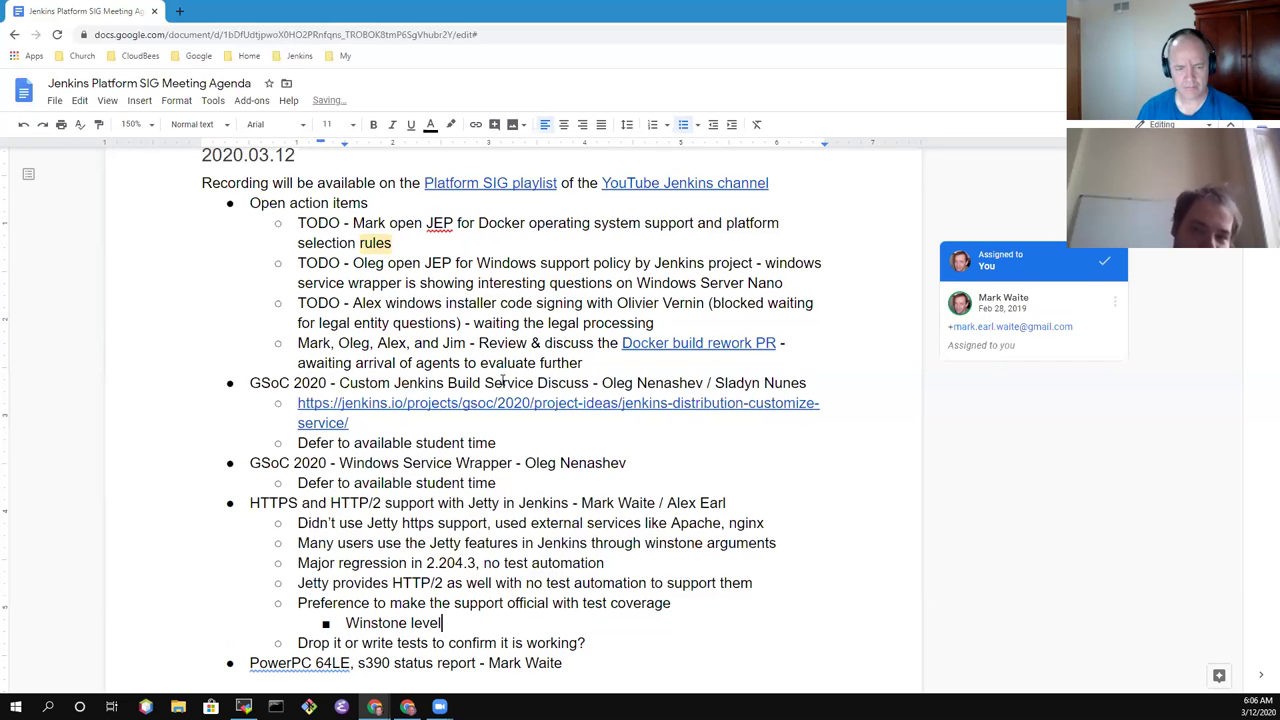
text( tests to de)
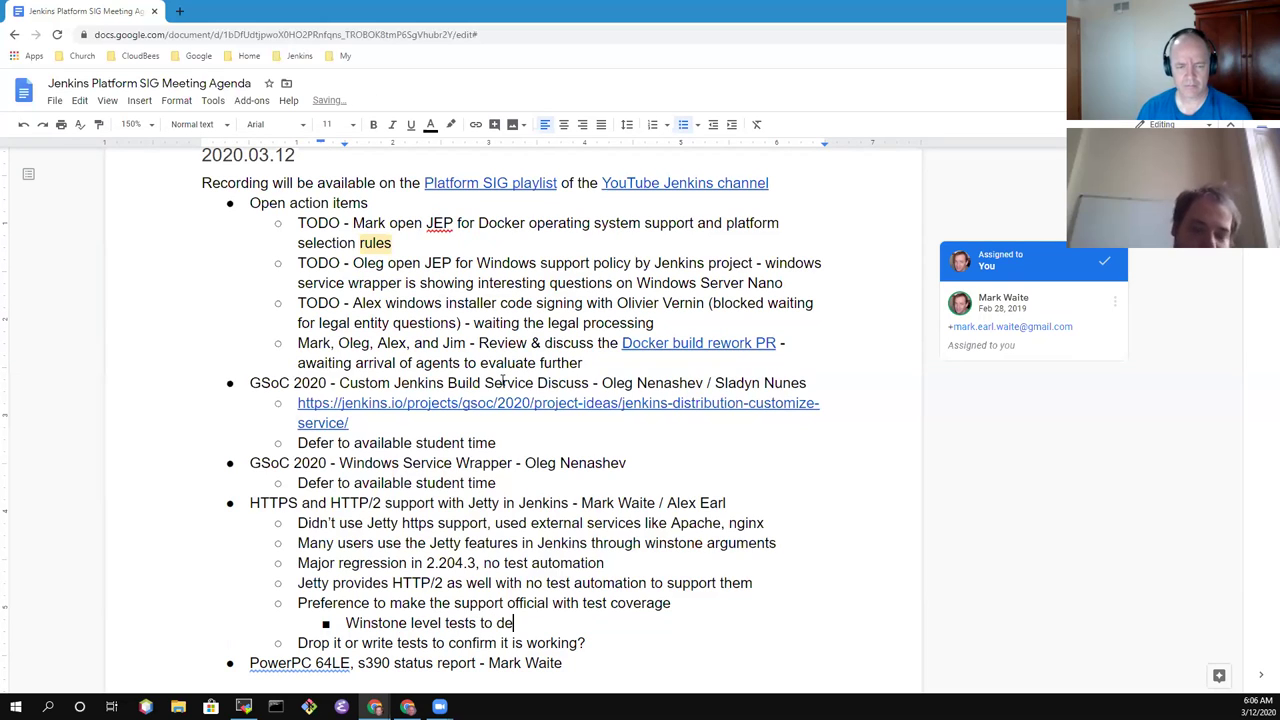
text(tect them whe)
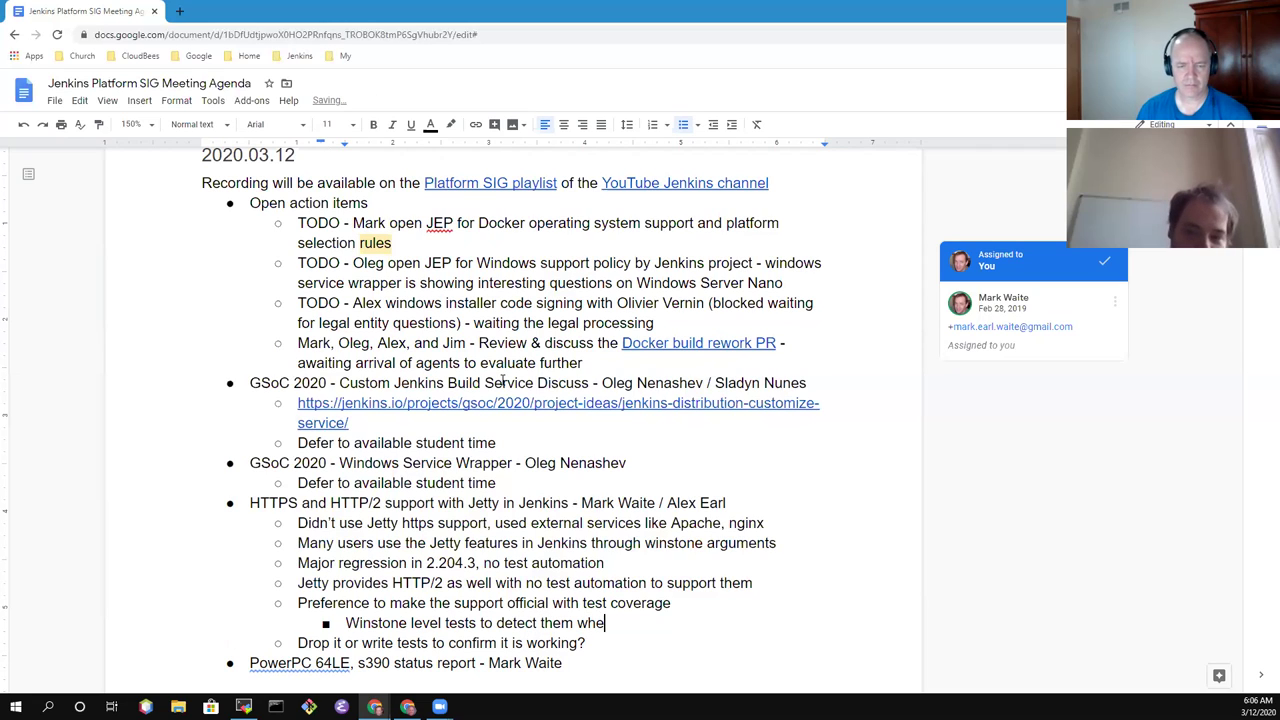
text(n they happen in the )
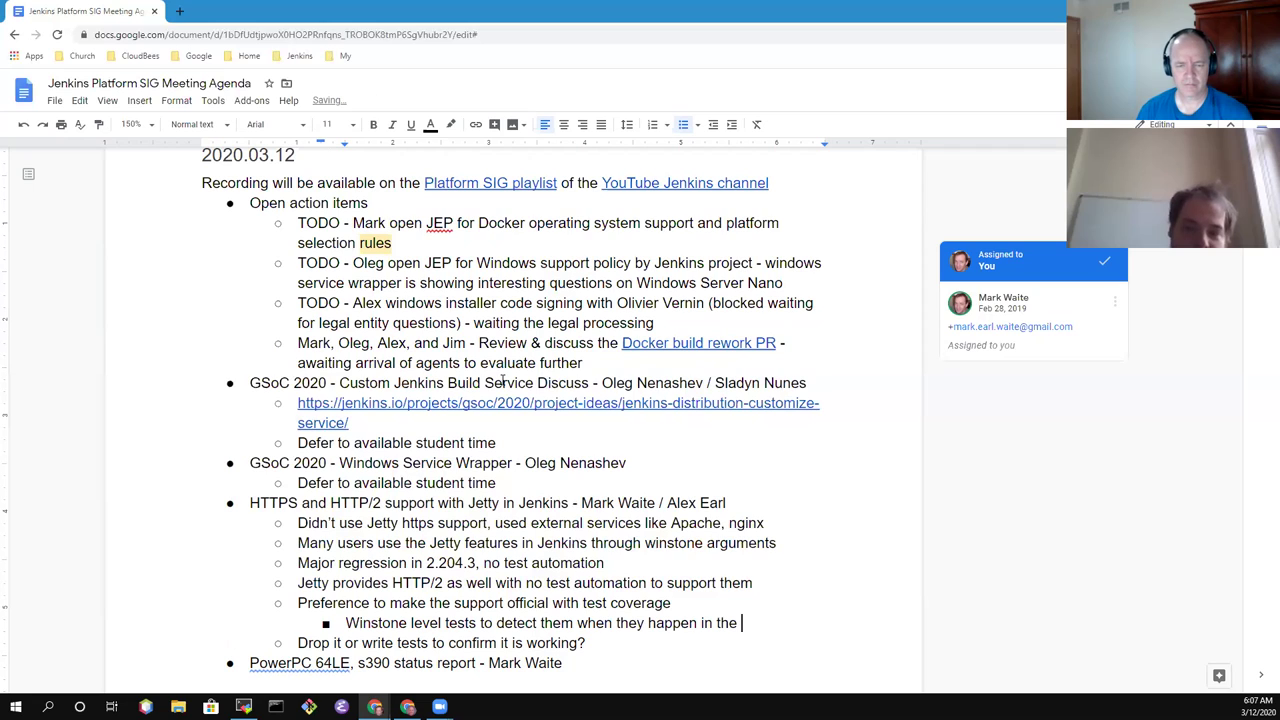
text(component)
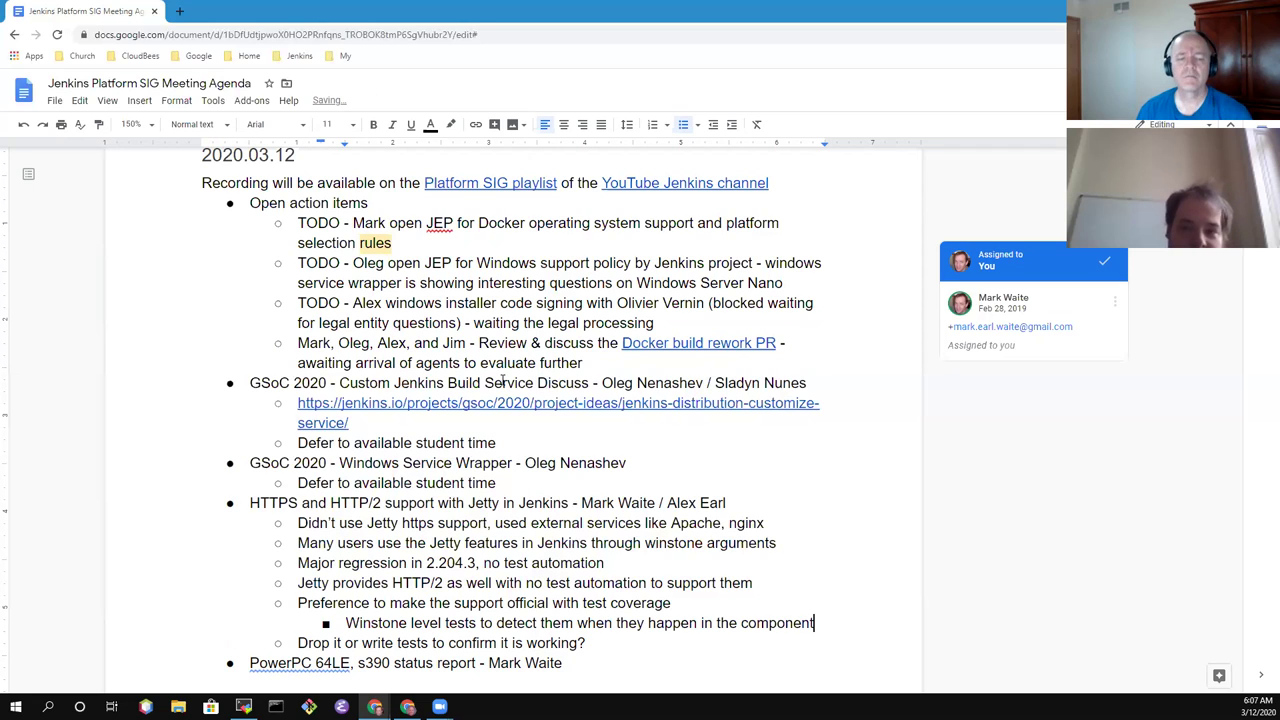
Add the nested bullet "Regressions inherited from Jetty, not tested in Winstone or Jenkins" below the Winstone level tests note
key(Return)
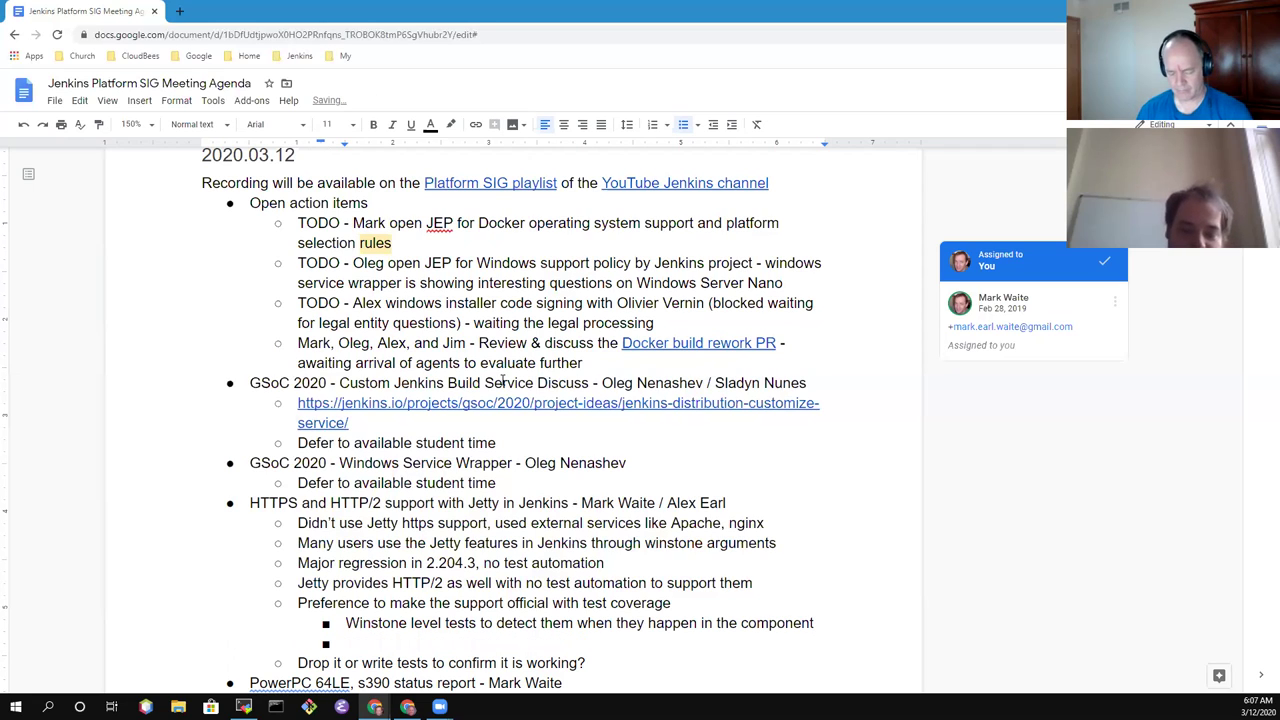
text(Regressions )
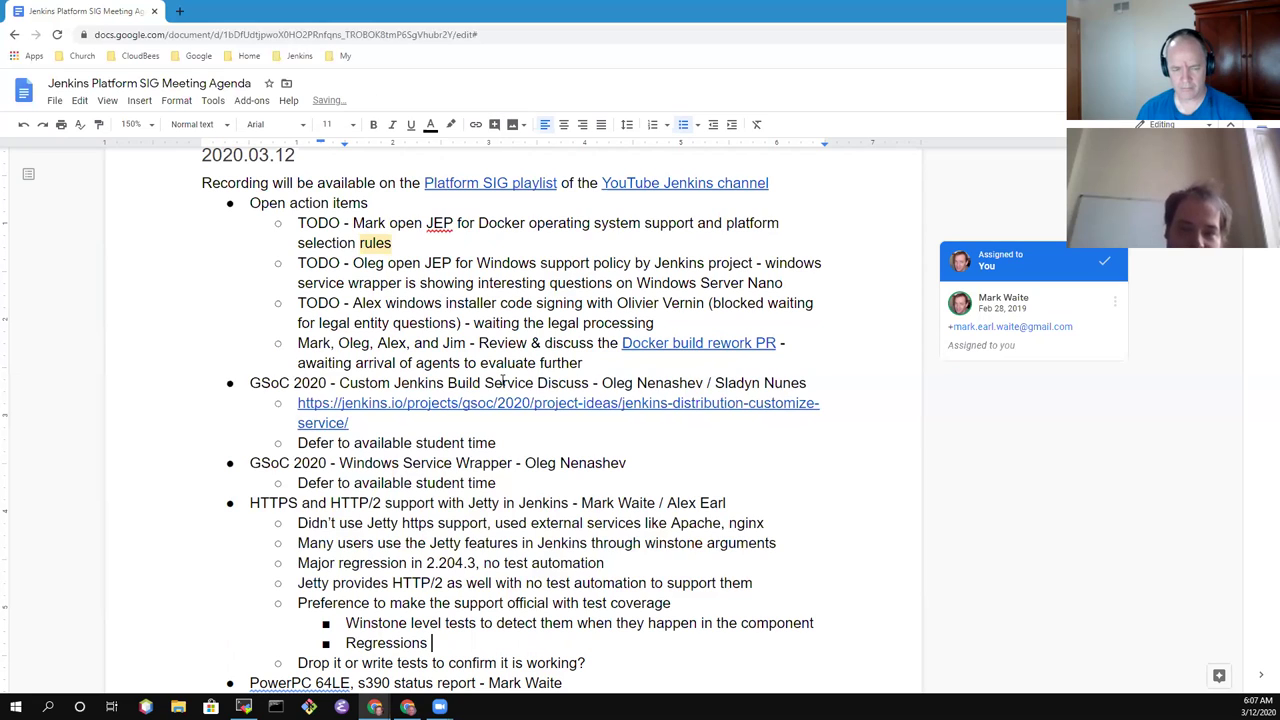
text(inherit)
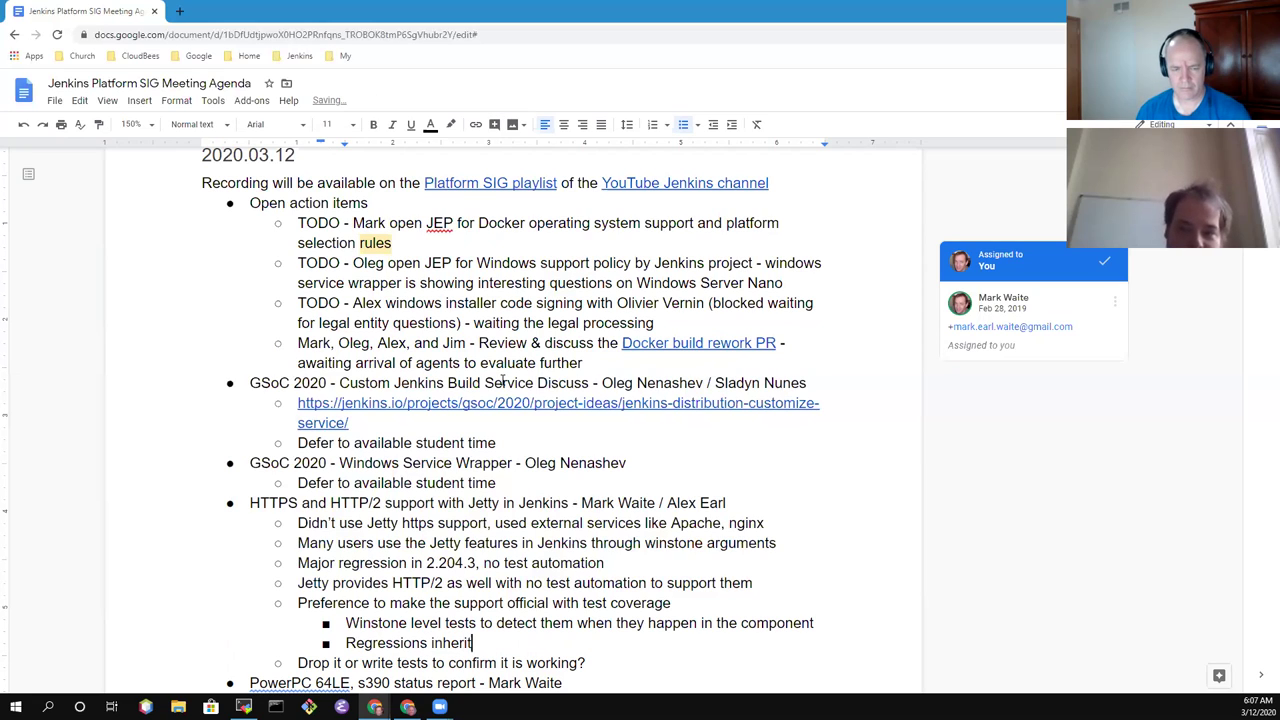
text(ed from Jet)
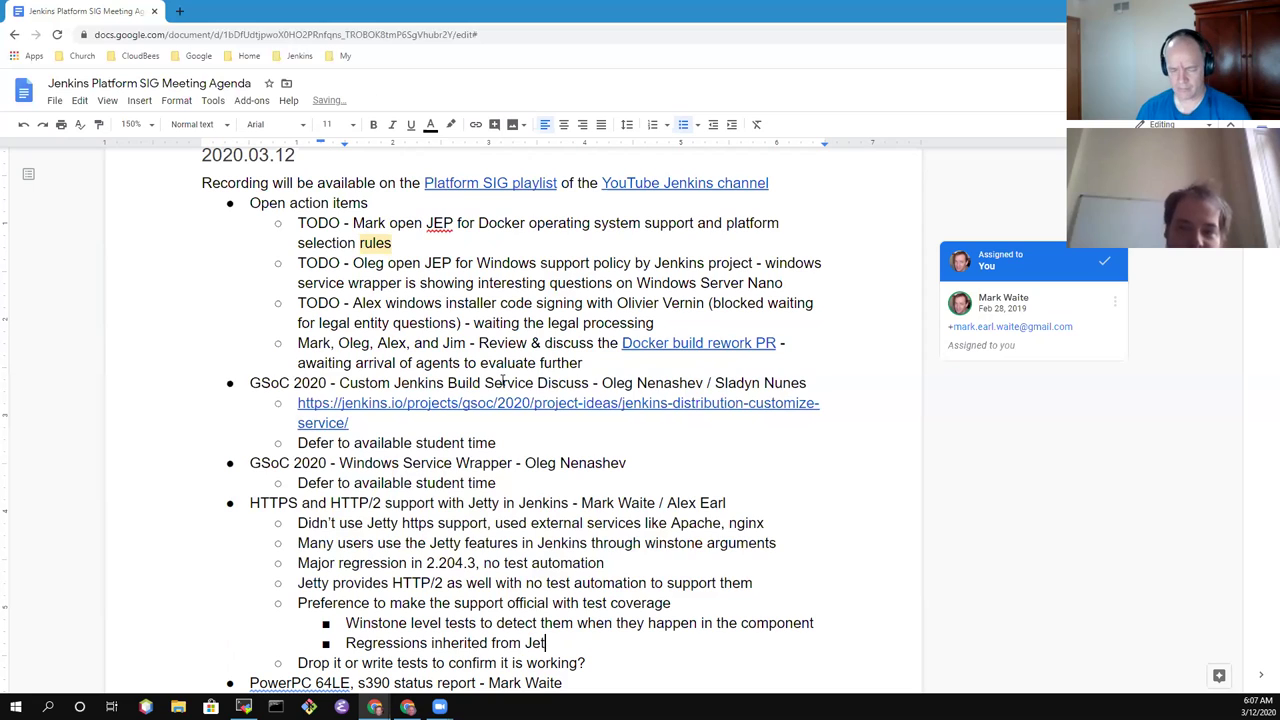
text(ty, not teste)
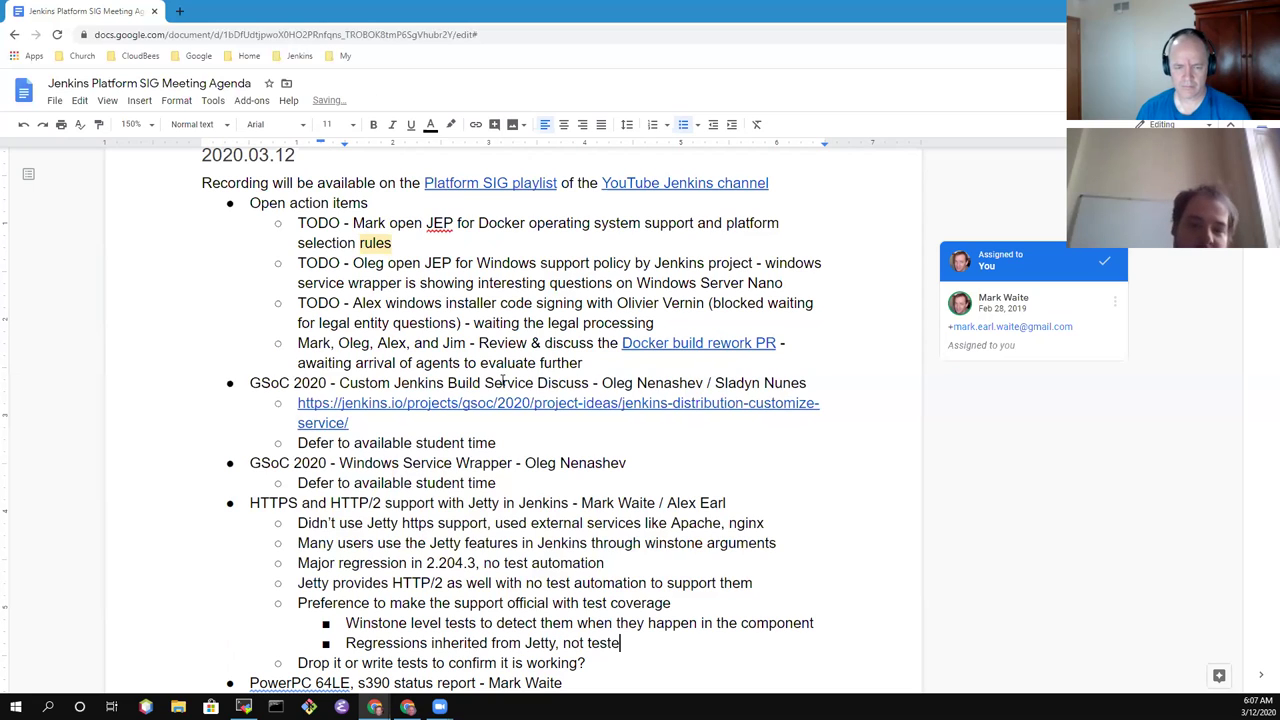
text(d in win)
key(BackSpace)
key(BackSpace)
key(BackSpace)
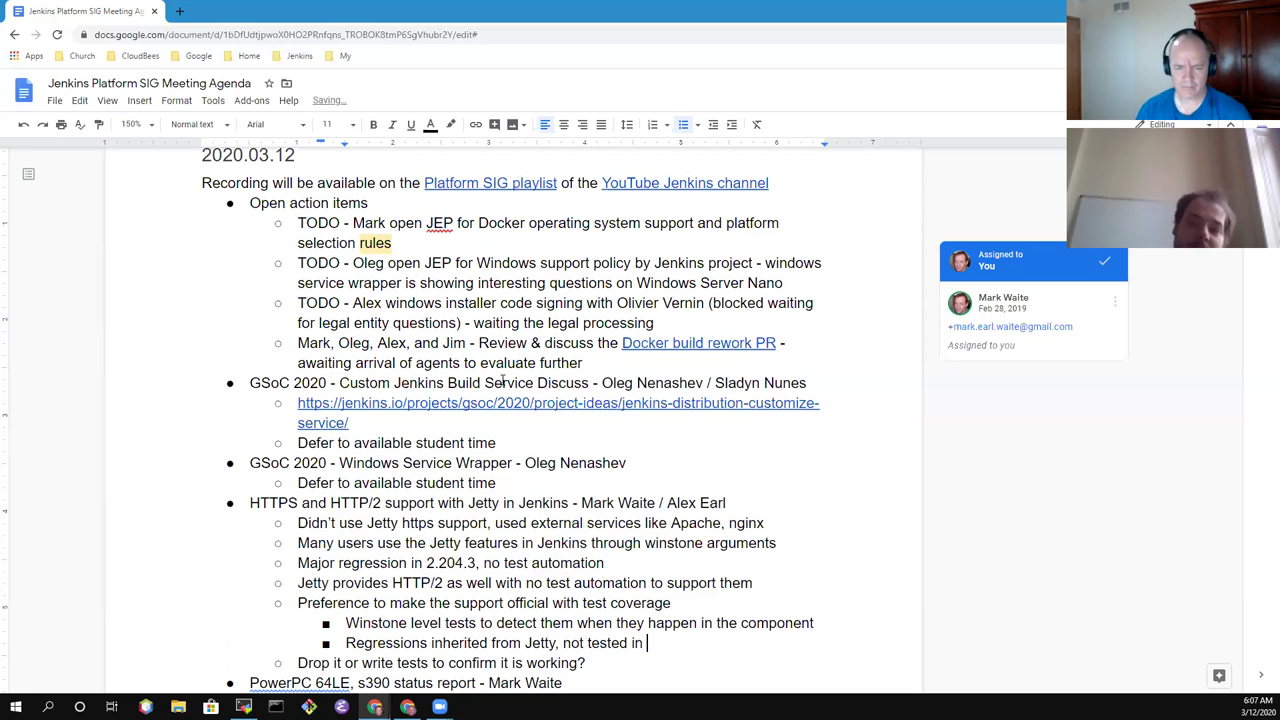
text(Winstone or )
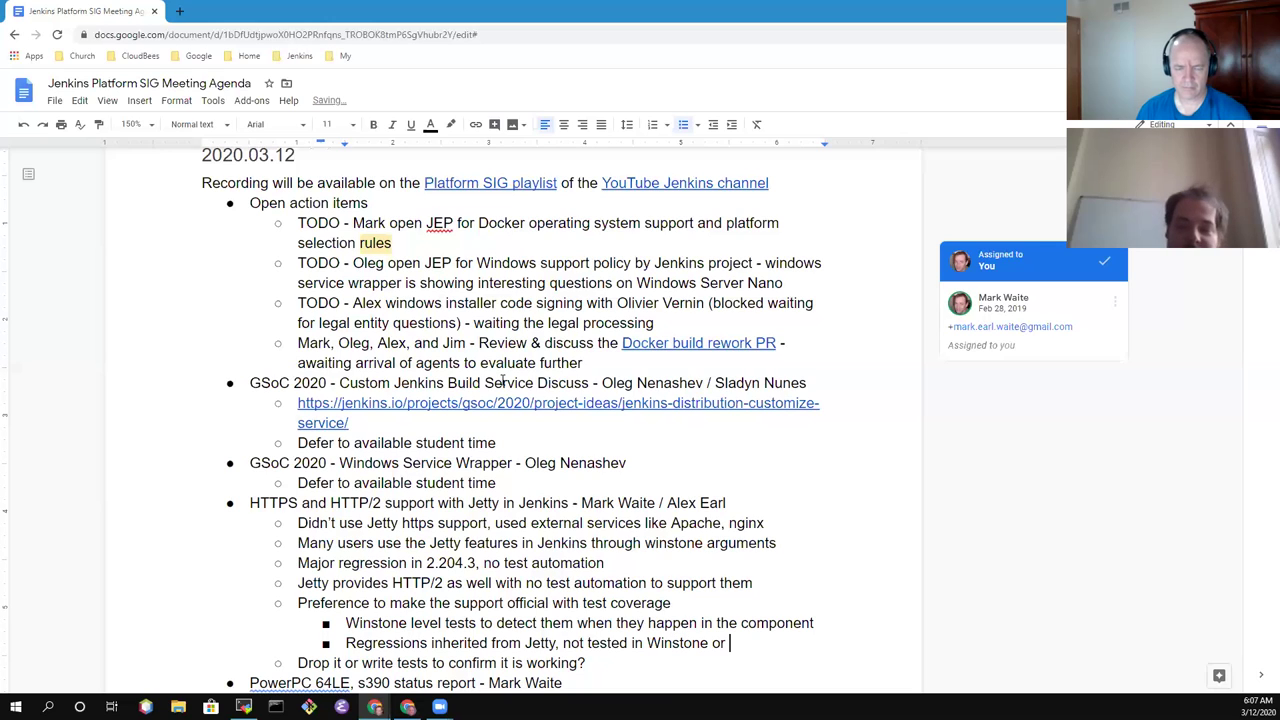
text(Jenkins)
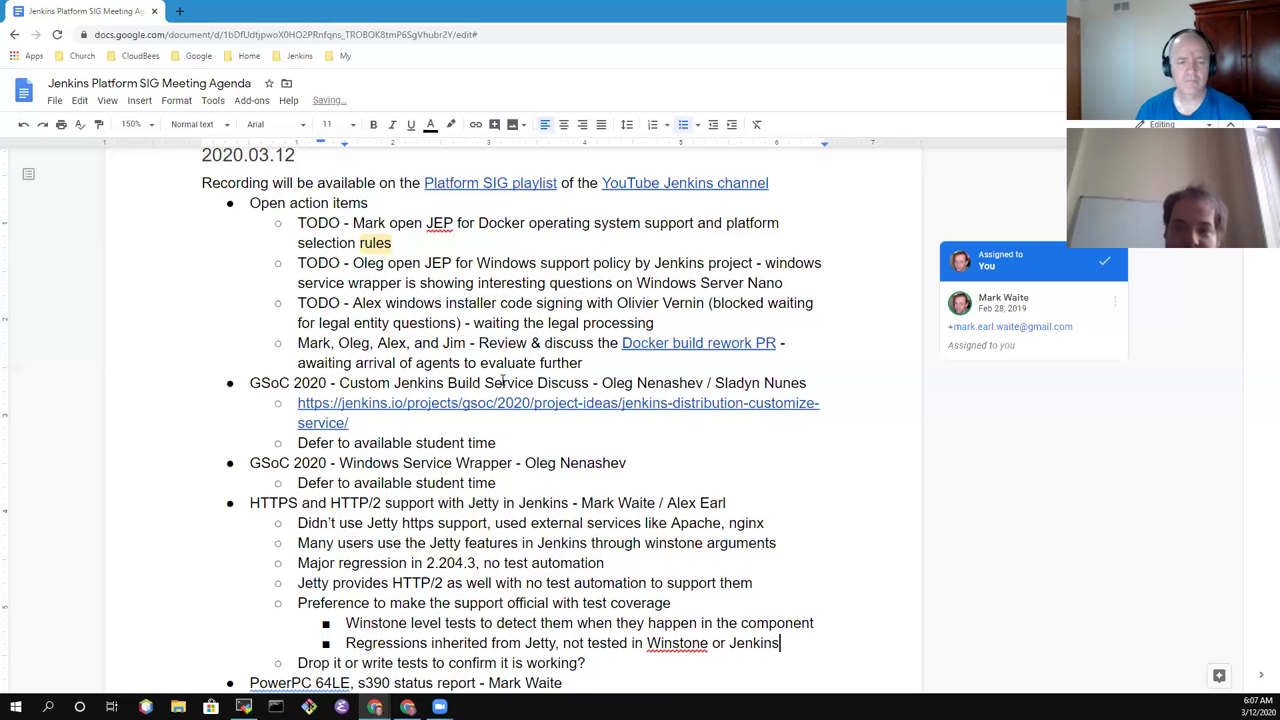
Add the nested bullet "Better to test in Winstone first" below the inherited regressions note
key(Return)
text(Better to)
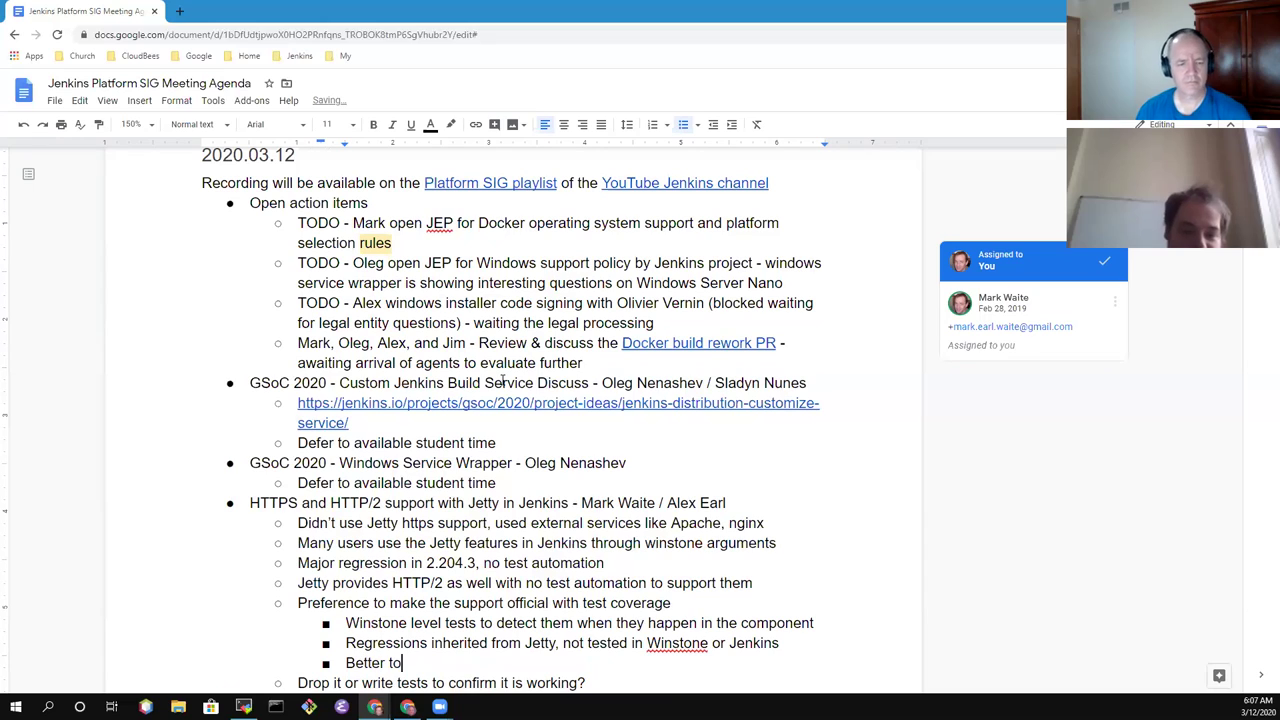
text( te s)
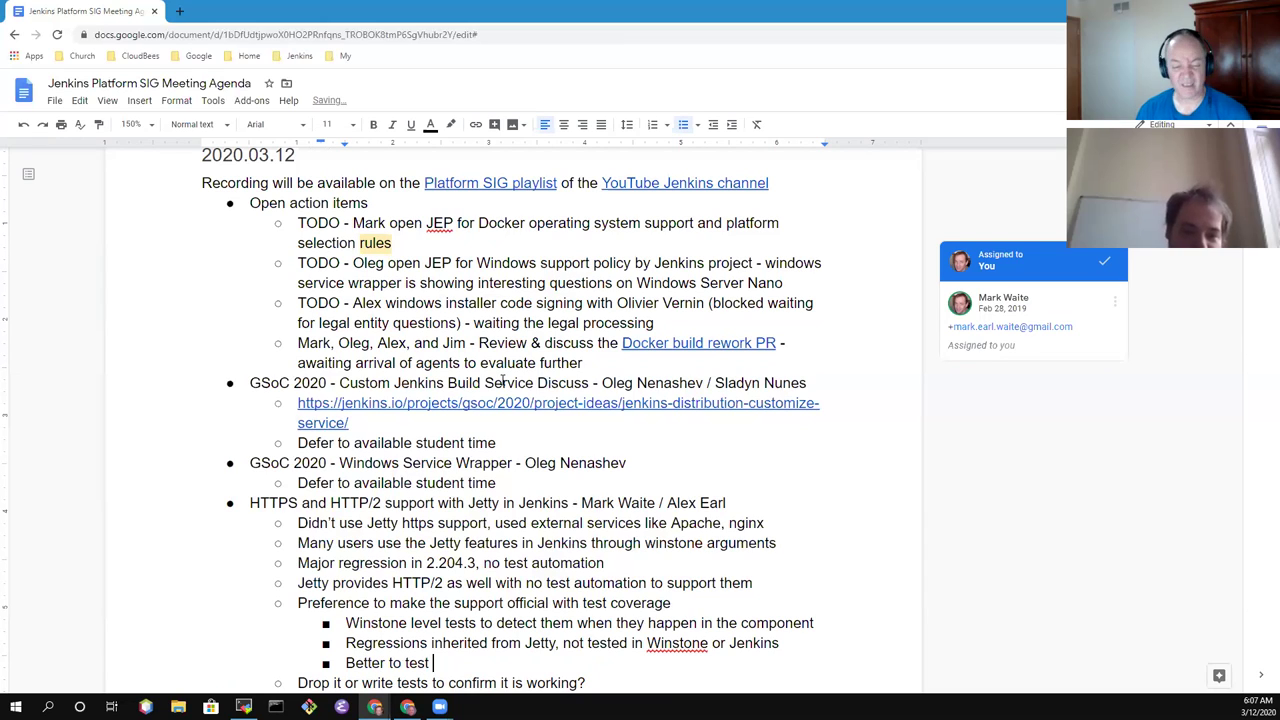
text(t )
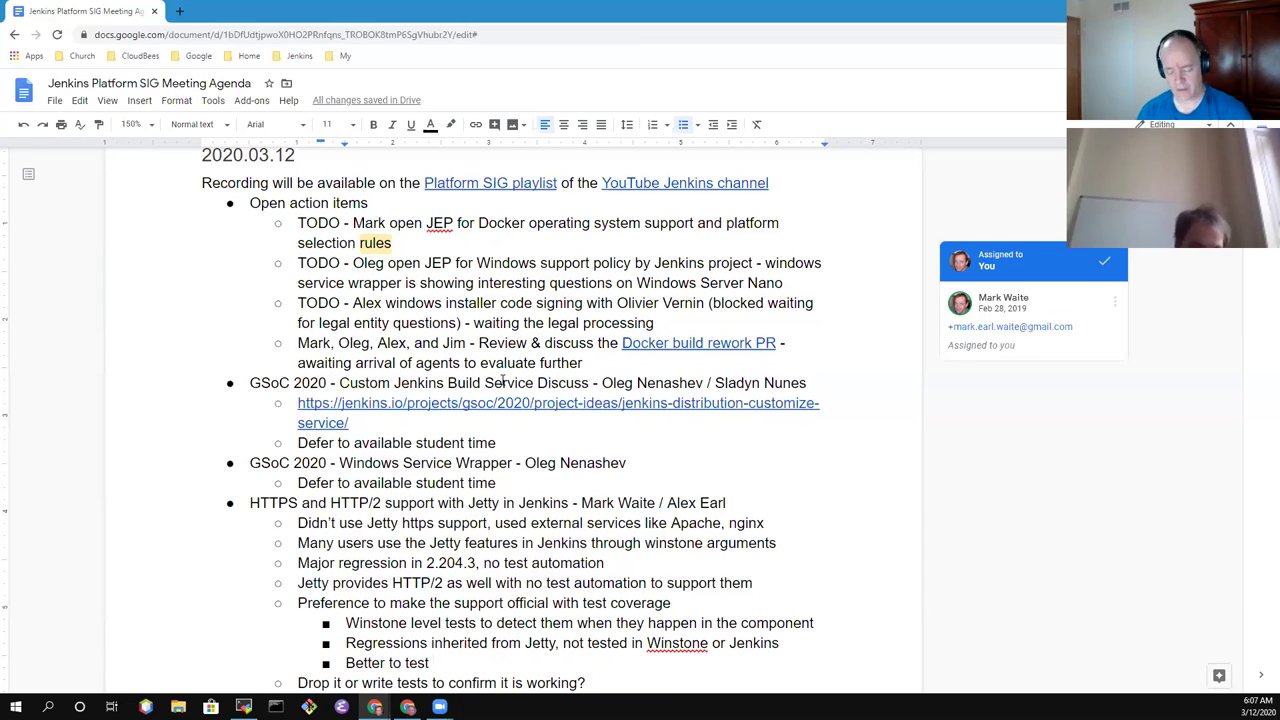
text(in Wi)
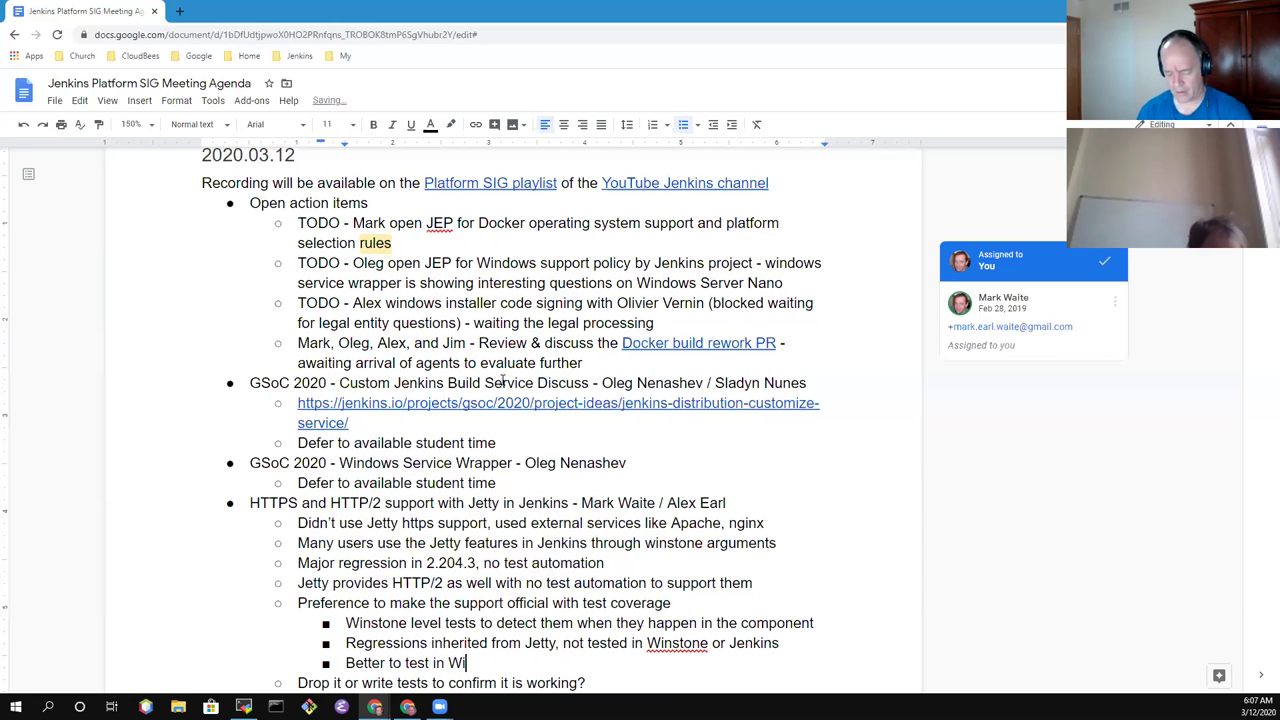
text(nstone)
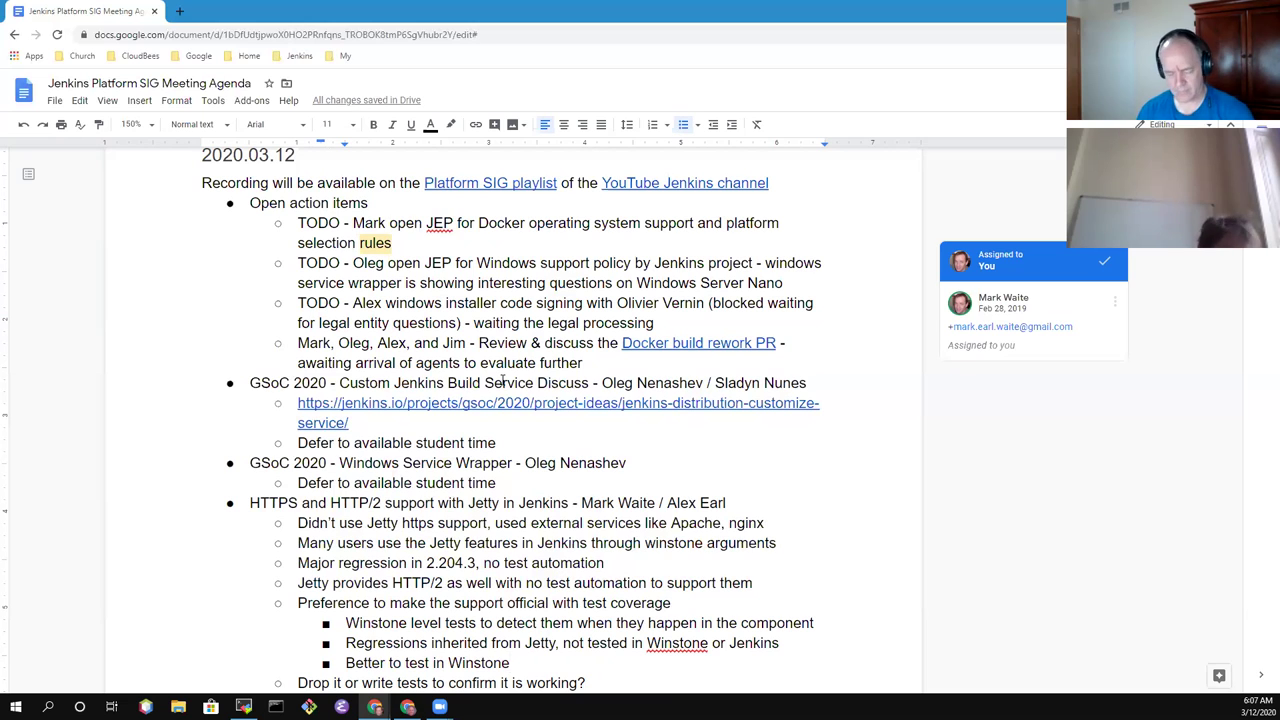
text( first)
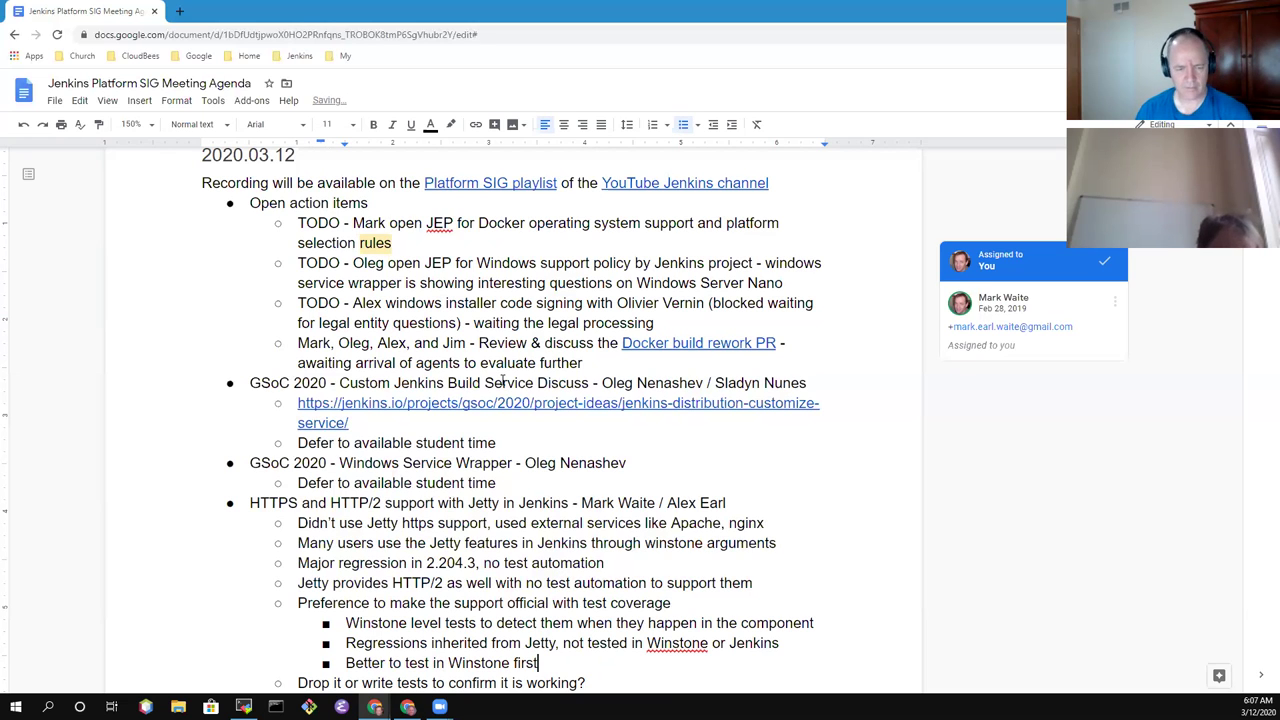
scroll(502, 380, down, 1)
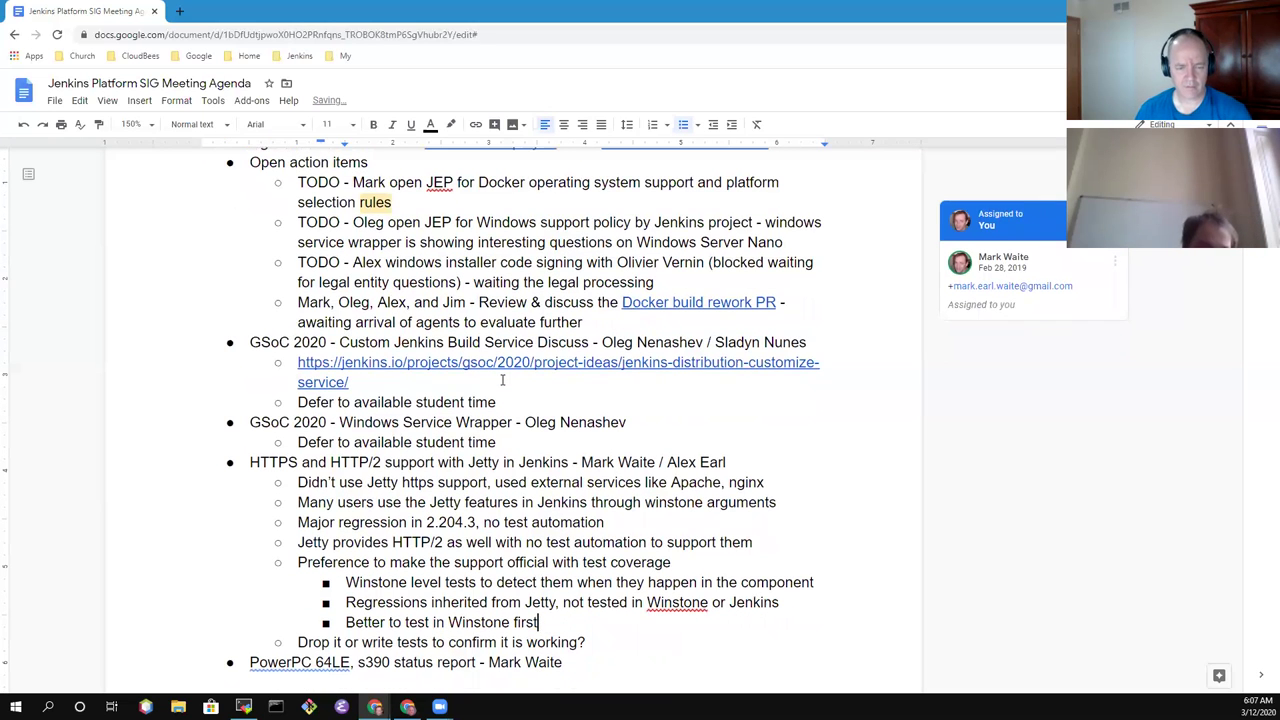
key(Return)
key(shift+Tab)
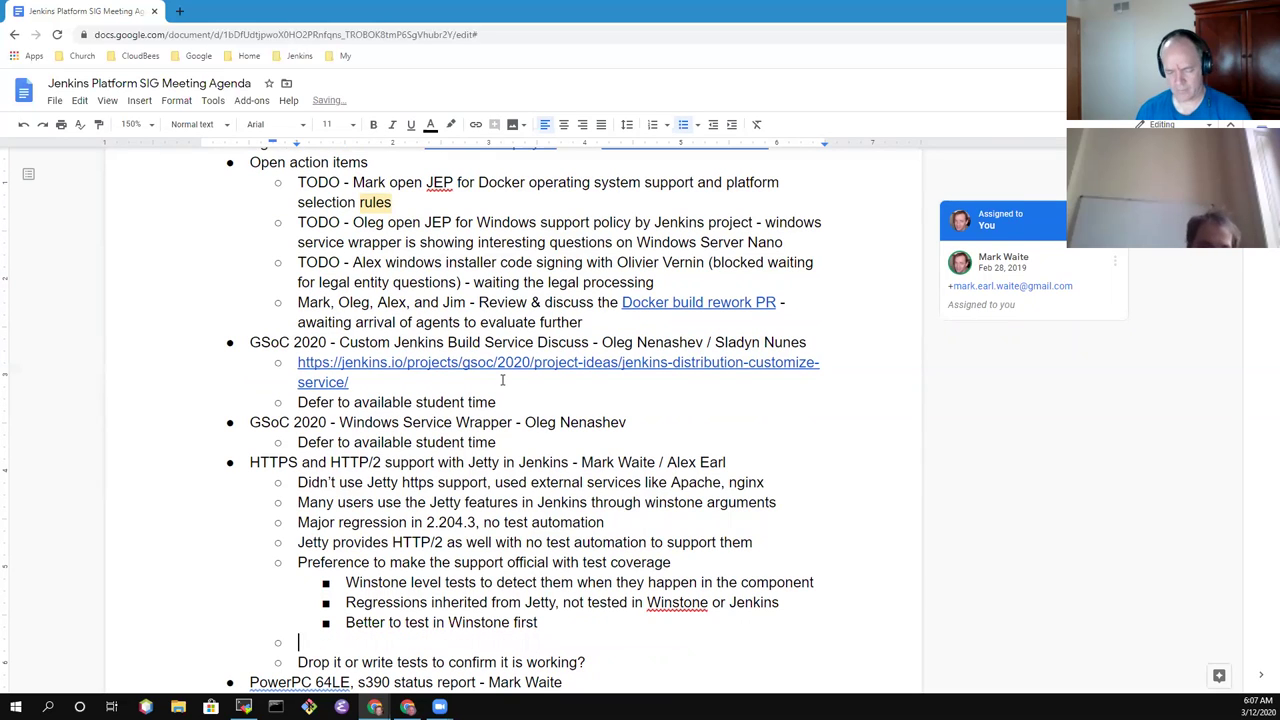
key(BackSpace)
key(BackSpace)
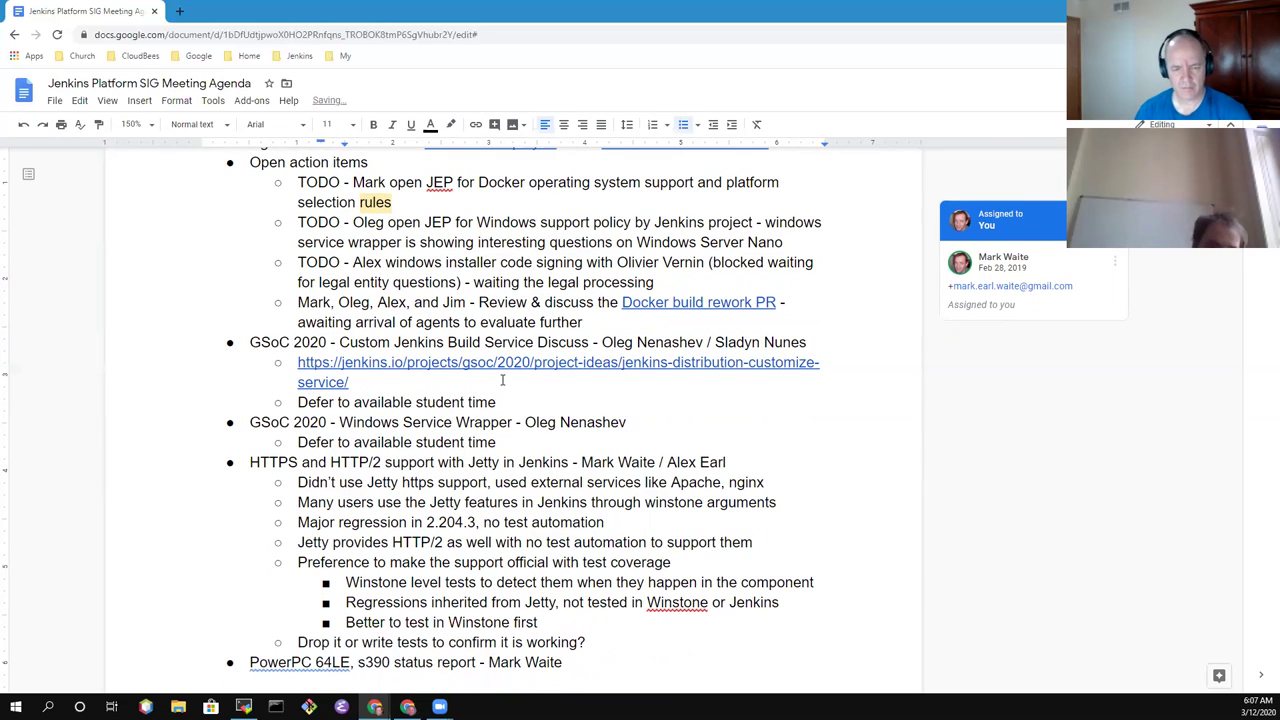
Add the bullet "Some documentation required, may need additional changes in the Docker images" below the note about dropping it or writing tests
key(Down)
key(End)
key(Return)
text(Soime)
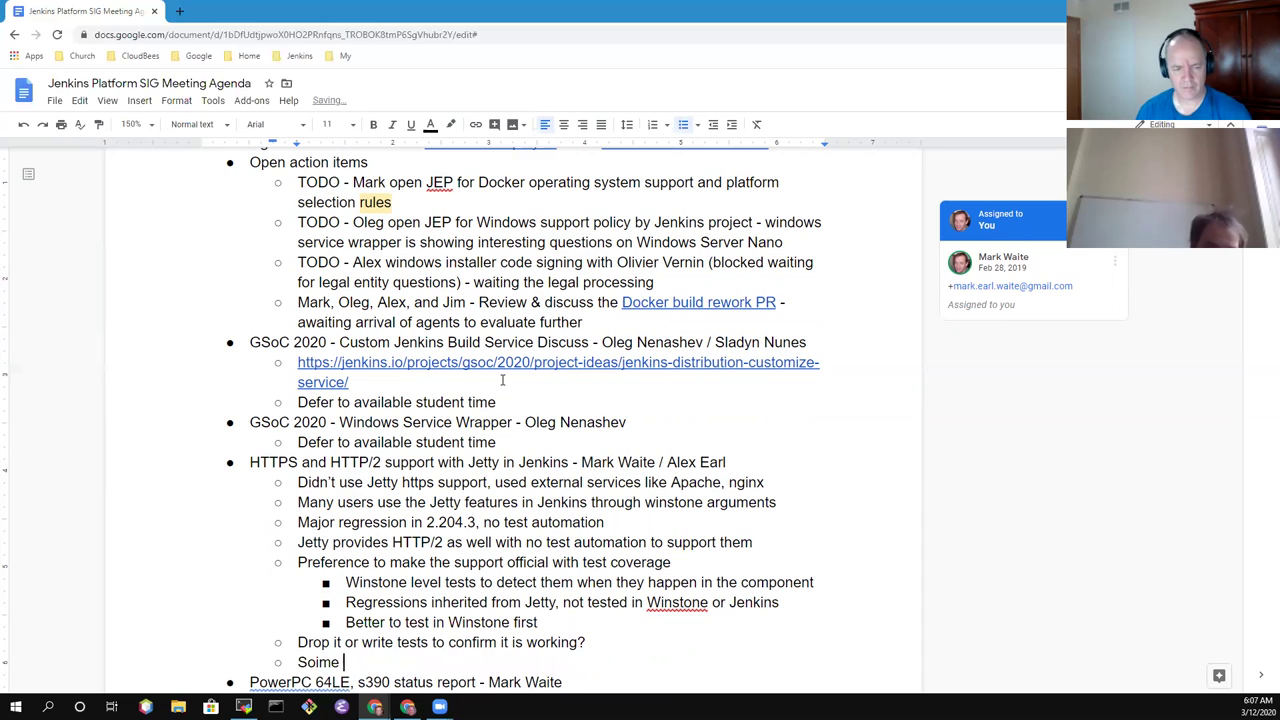
key(BackSpace)
key(BackSpace)
key(BackSpace)
key(BackSpace)
text(me documen)
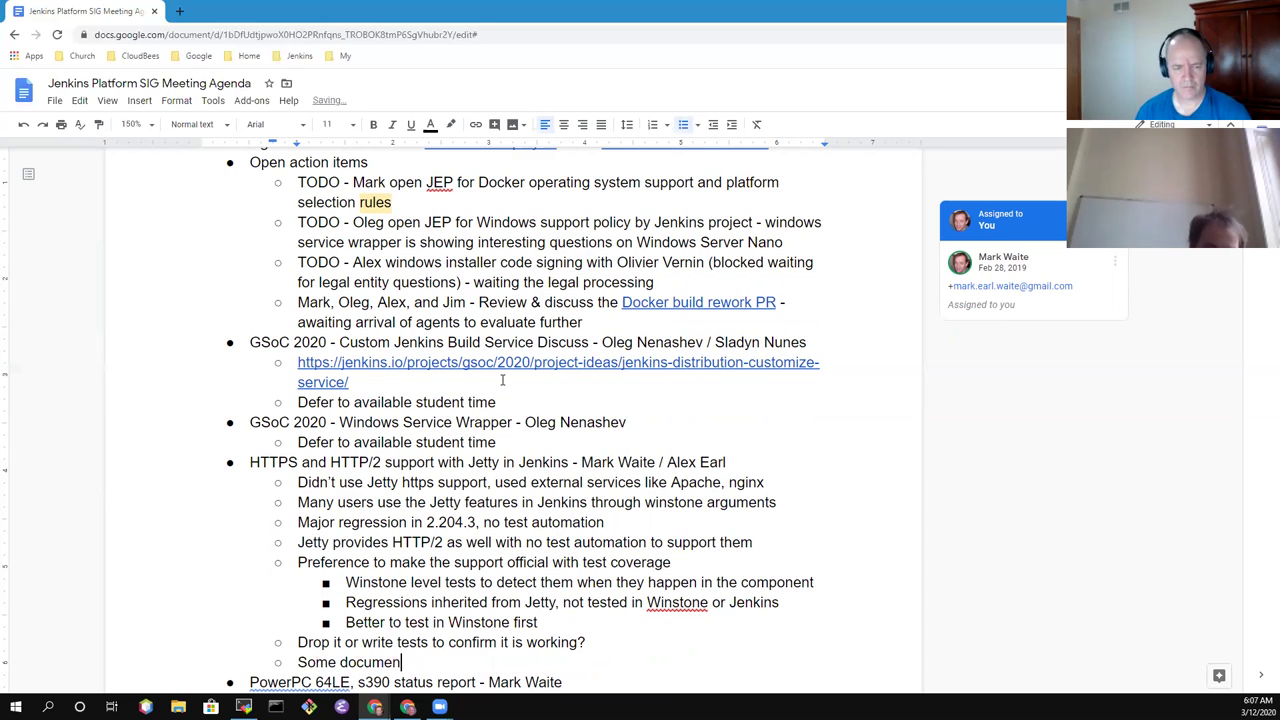
text(tation needed)
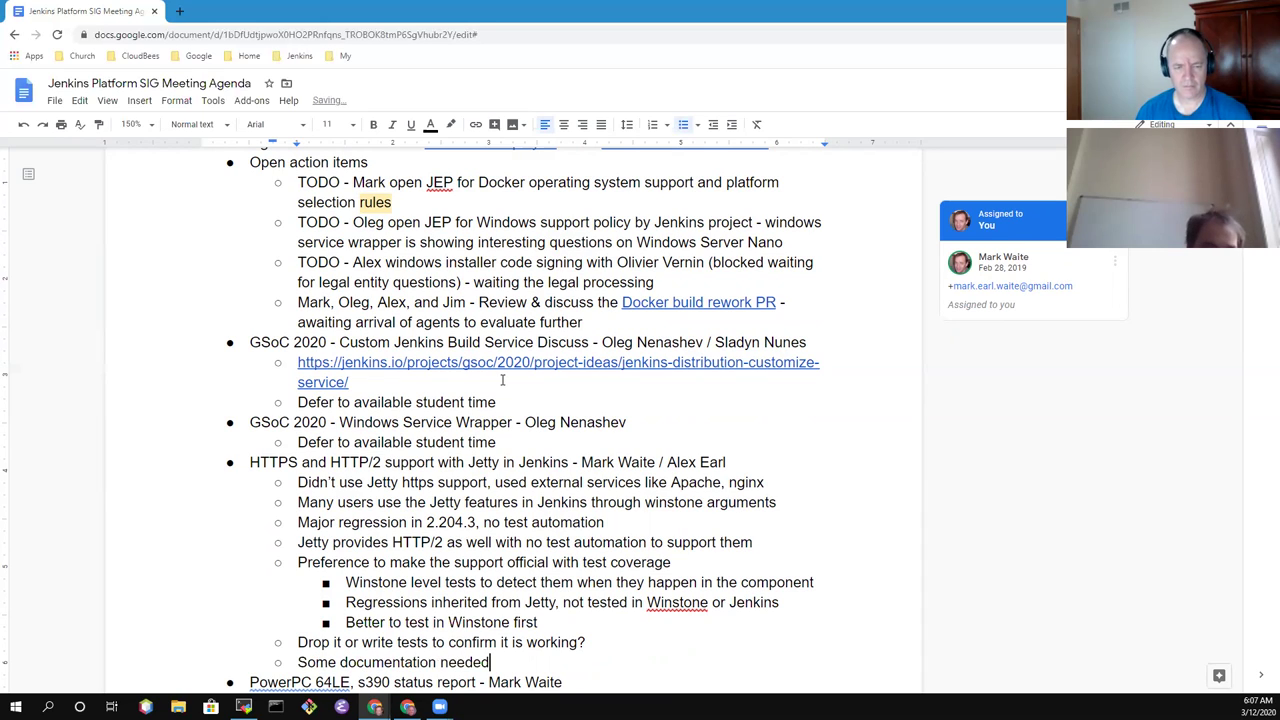
key(ctrl+BackSpace)
text(required)
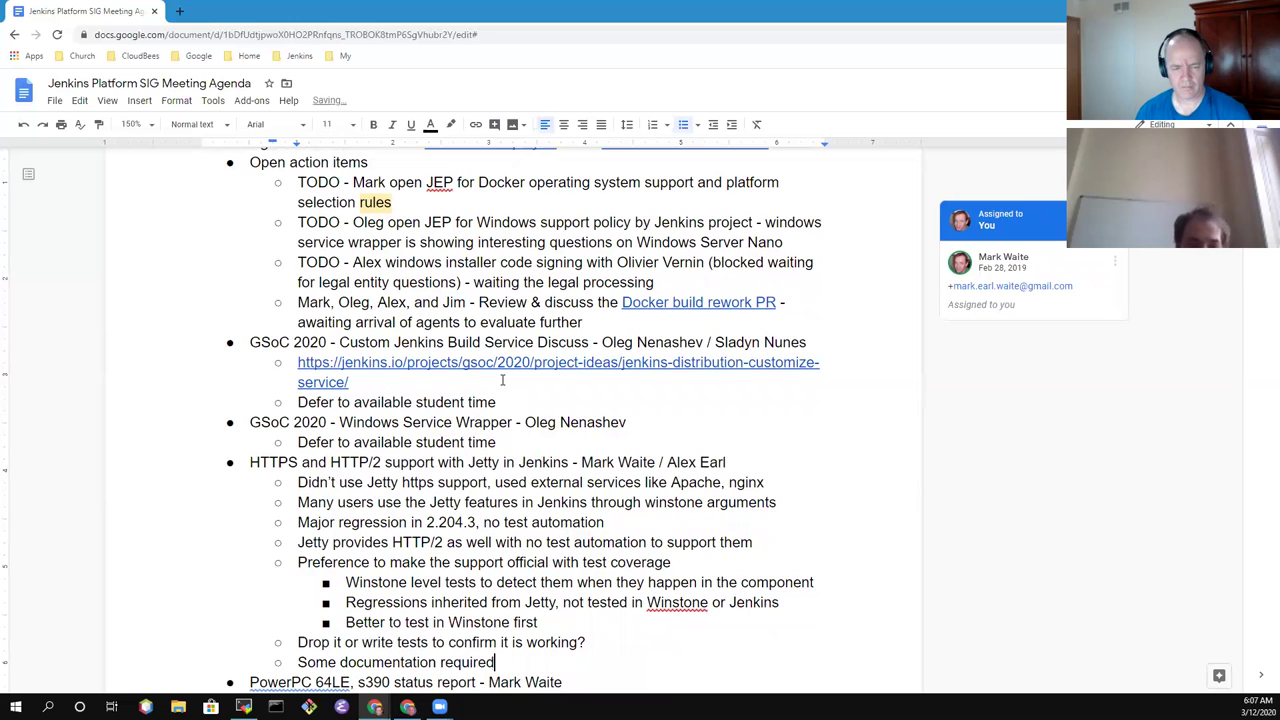
text(, may nee)
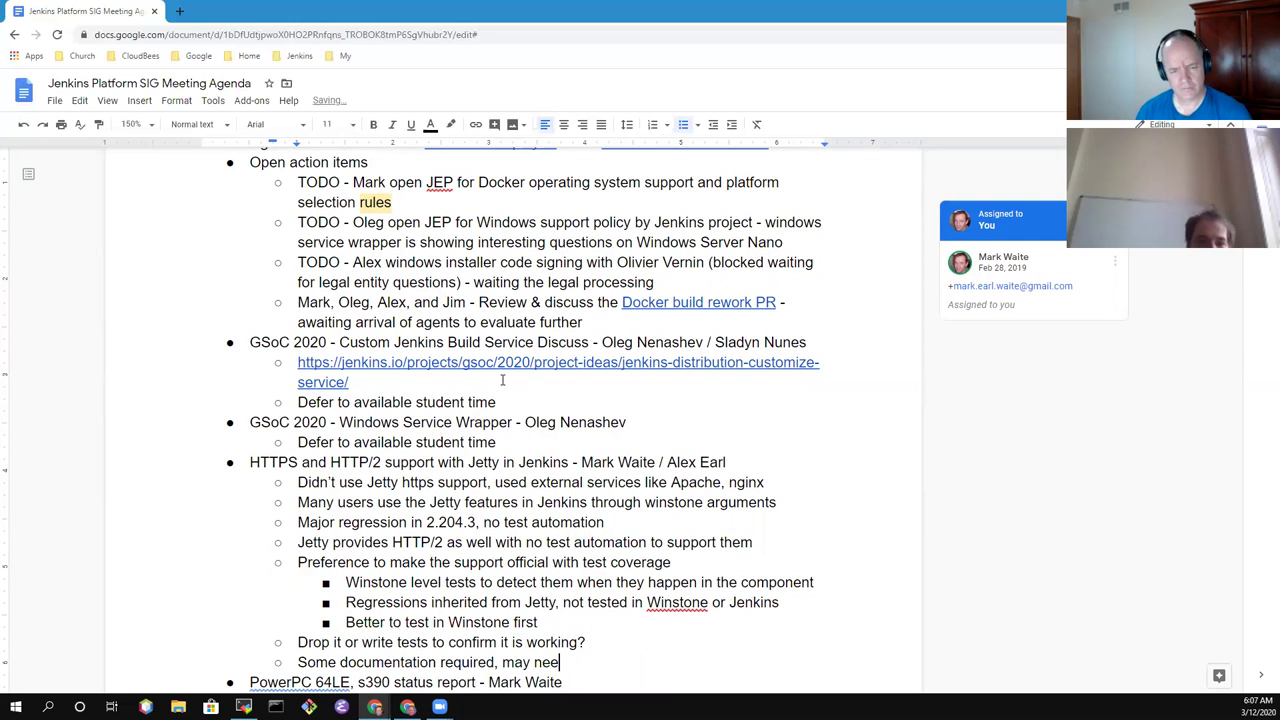
text(d additional )
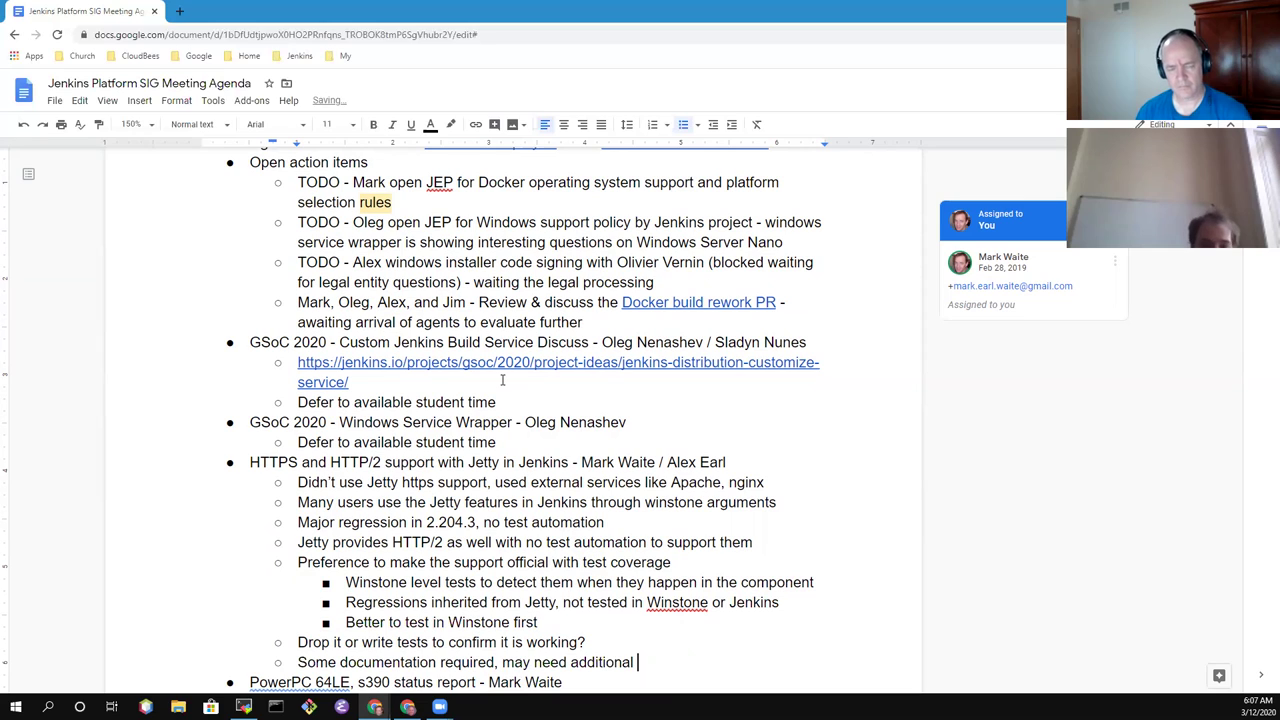
text(changes in the D)
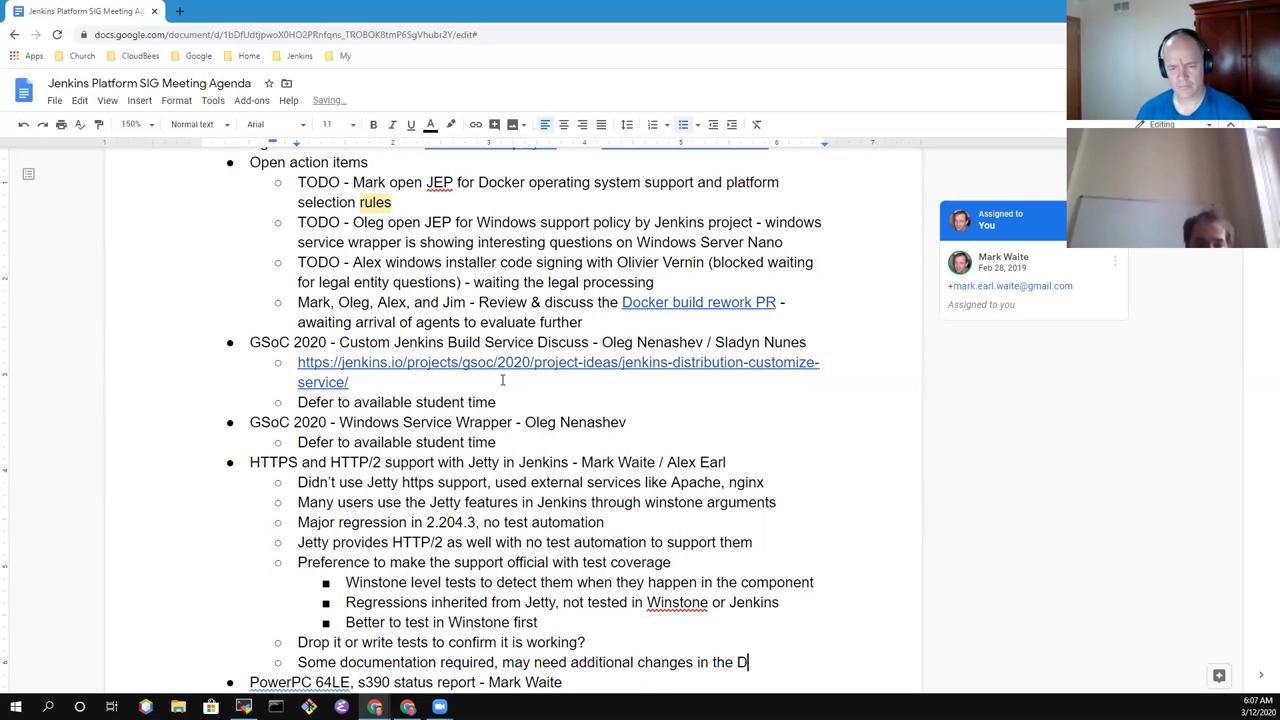
text(ocker images)
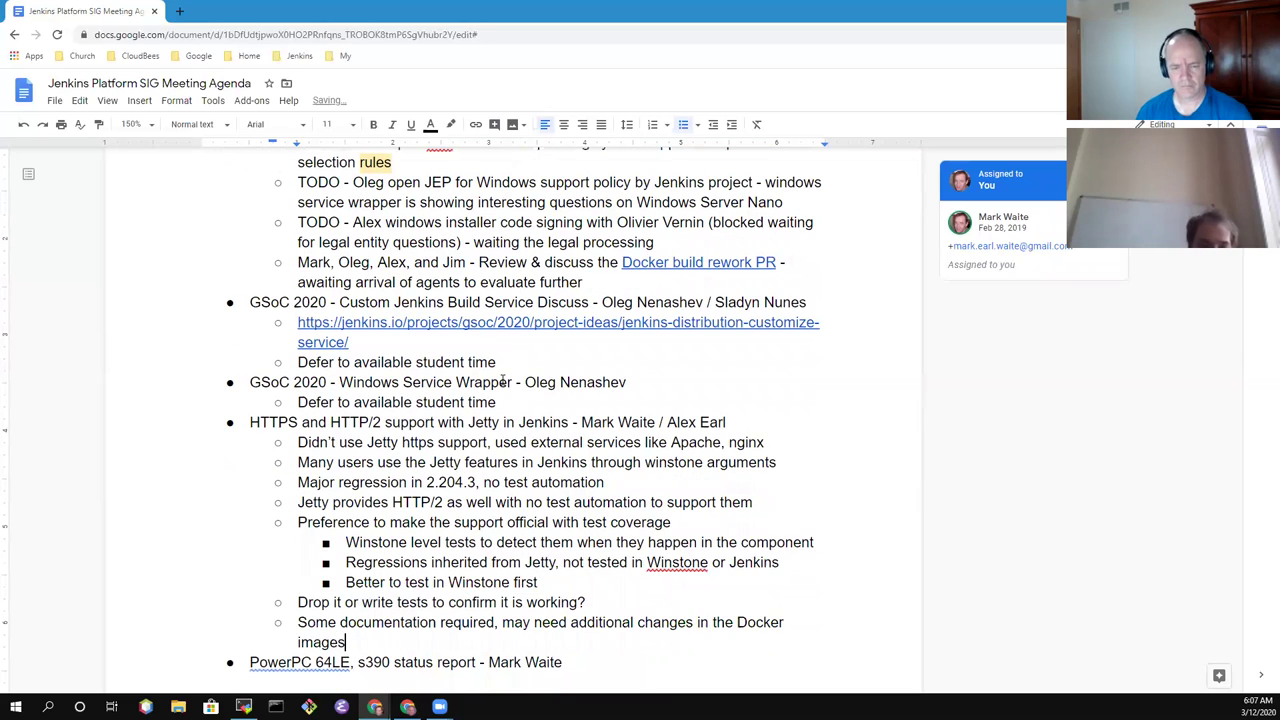
Shorten the end of the documentation note to "additional changes in Docker images" by removing "the"
key(BackSpace)
key(BackSpace)
key(BackSpace)
key(BackSpace)
key(BackSpace)
key(BackSpace)
key(BackSpace)
key(BackSpace)
key(BackSpace)
key(BackSpace)
key(BackSpace)
key(BackSpace)
key(BackSpace)
key(BackSpace)
key(BackSpace)
key(BackSpace)
key(BackSpace)
key(BackSpace)
key(BackSpace)
key(BackSpace)
text(in D)
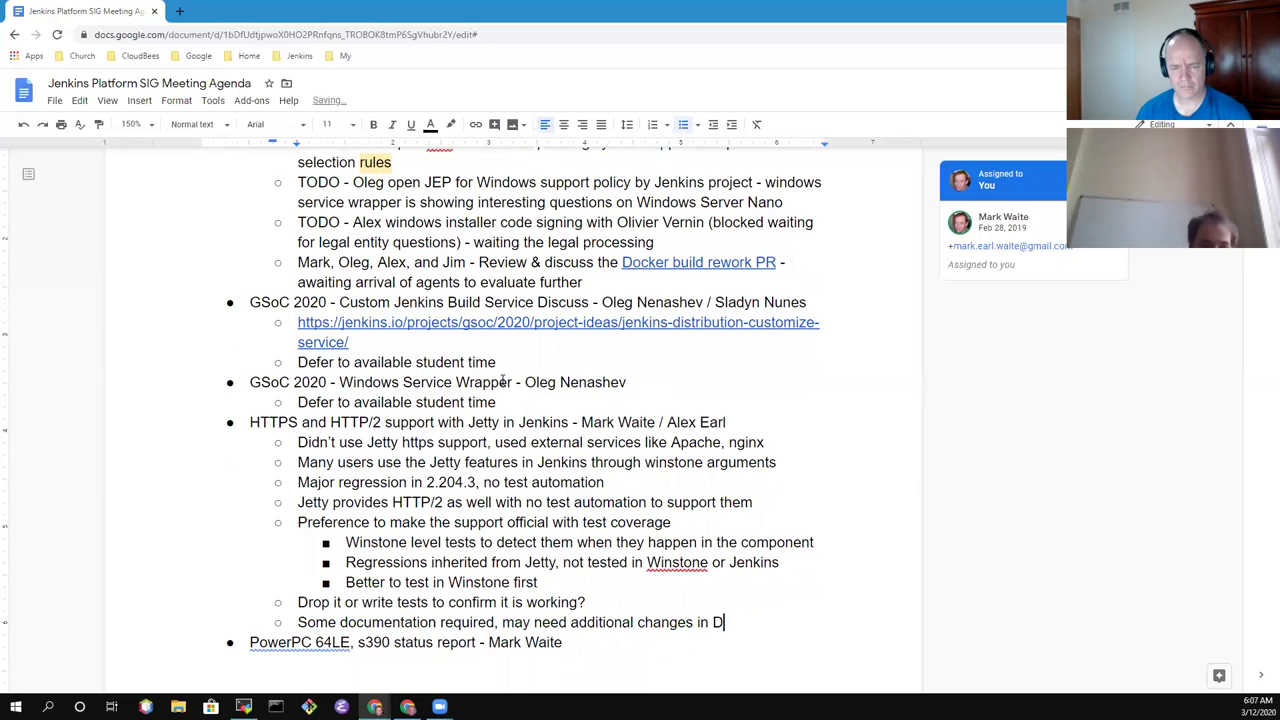
text(ocker images)
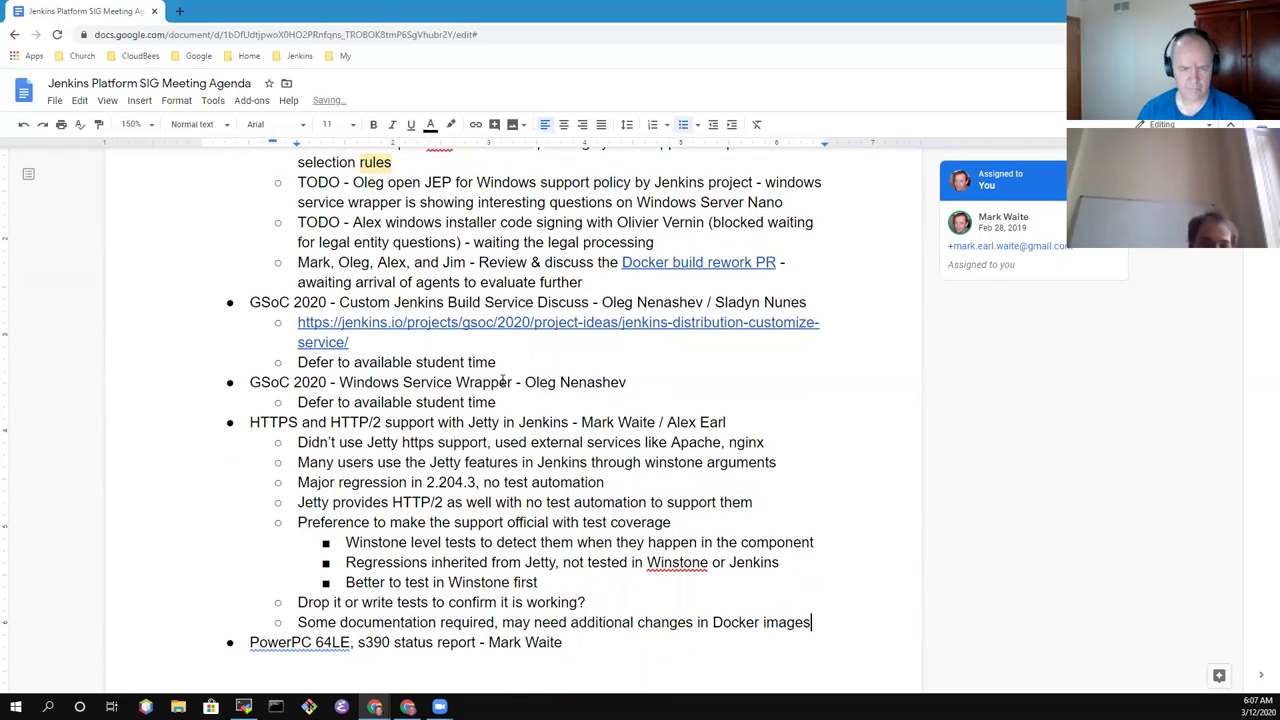
Add the nested bullet "Additional hooks to enable in Docker" one level under the documentation note
key(Return)
key(Tab)
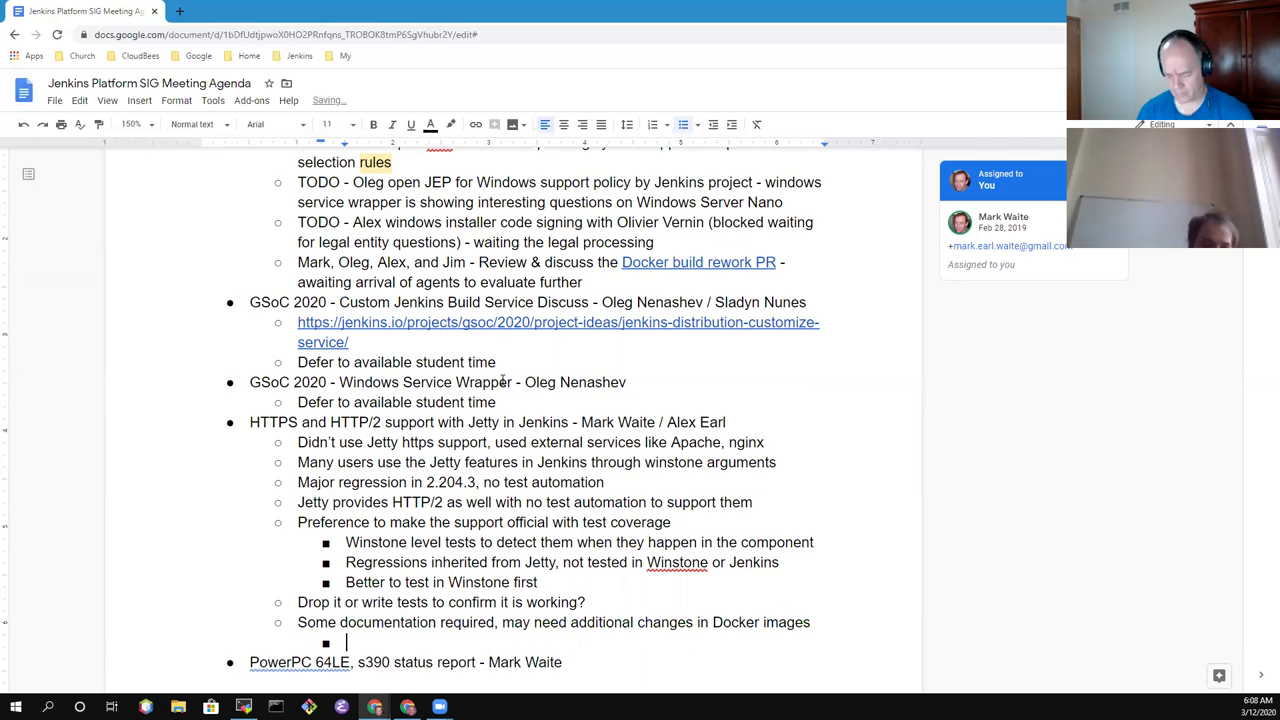
text(M)
key(BackSpace)
text(A)
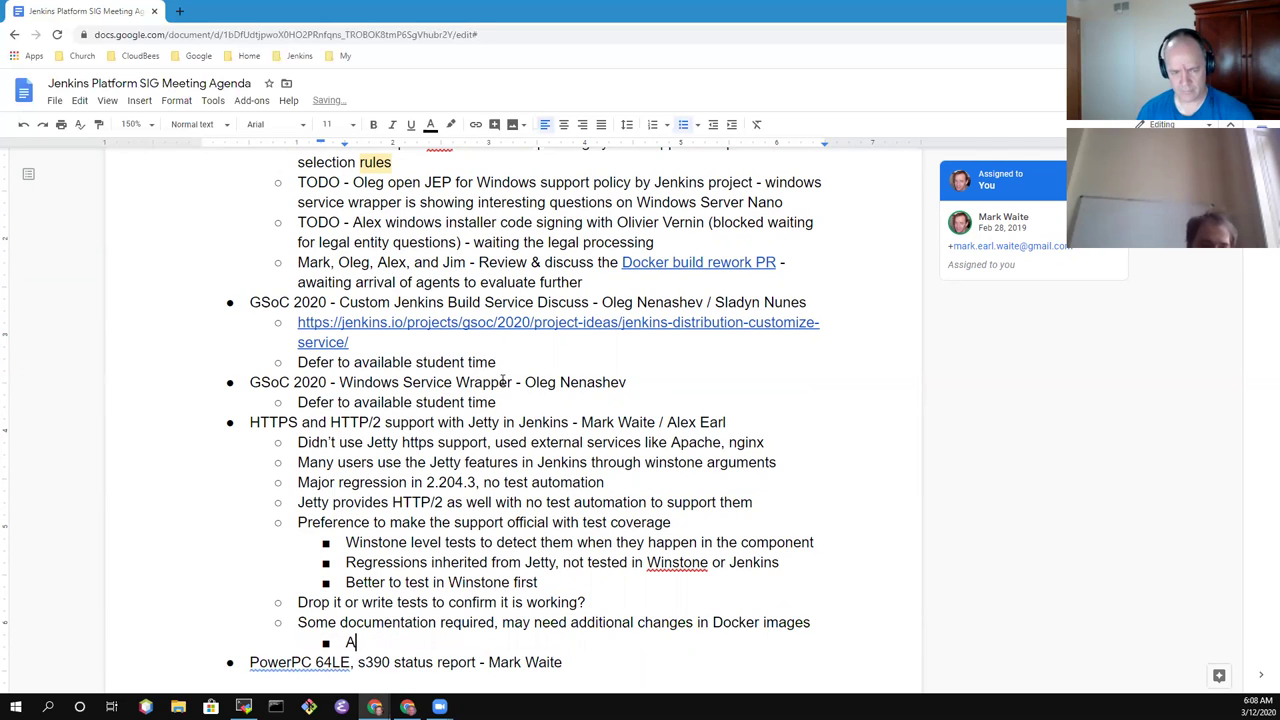
text(dditional hooks of e)
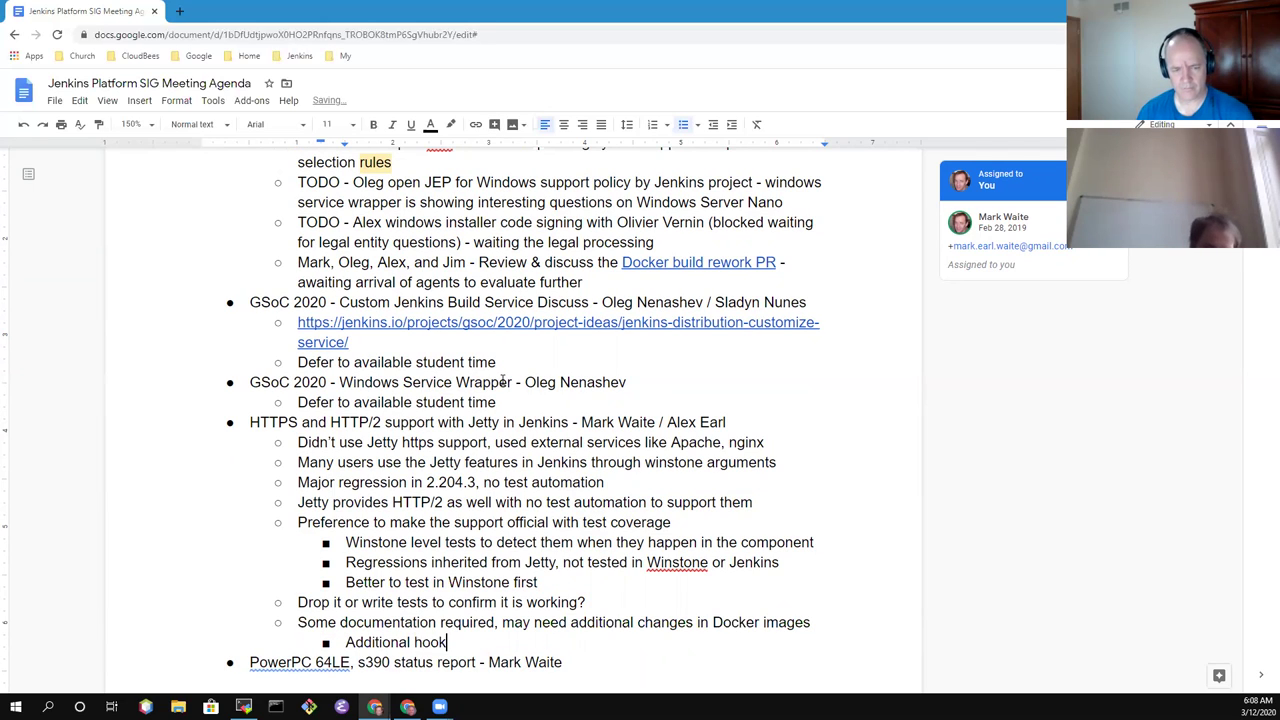
key(BackSpace)
key(BackSpace)
key(BackSpace)
key(BackSpace)
text(to)
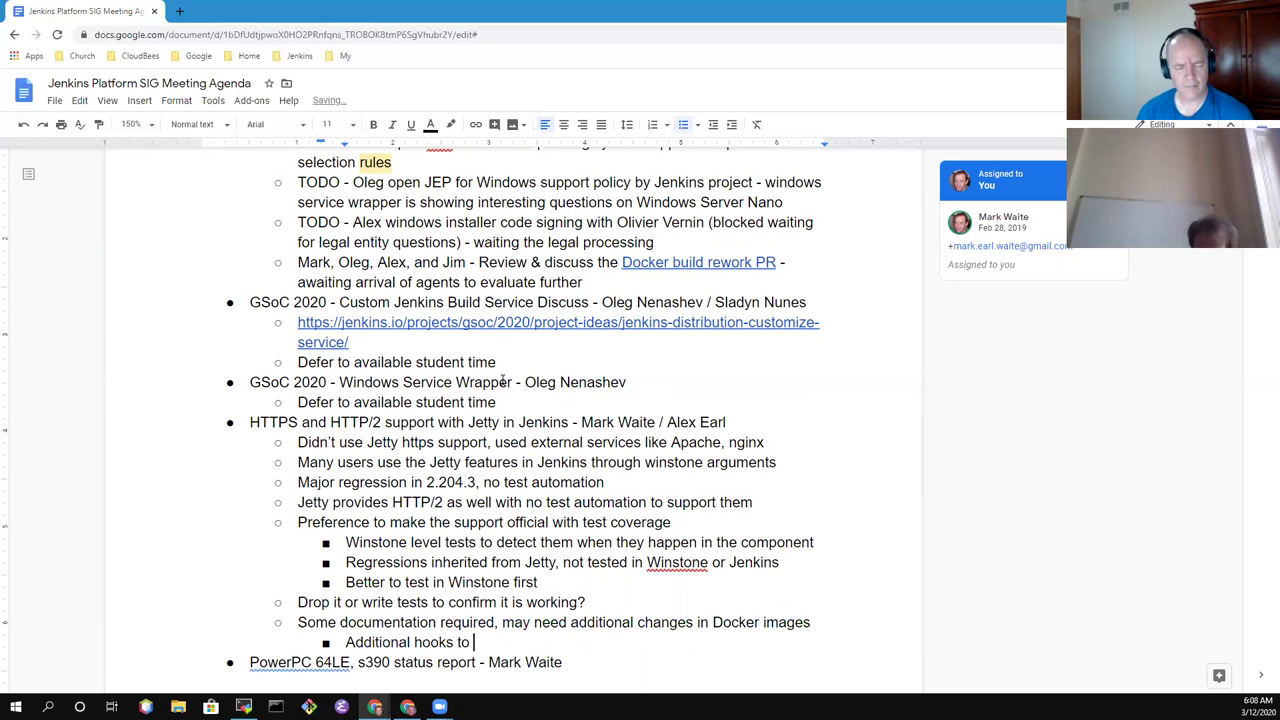
text( emn)
key(BackSpace)
key(BackSpace)
text(mna)
key(BackSpace)
key(BackSpace)
key(BackSpace)
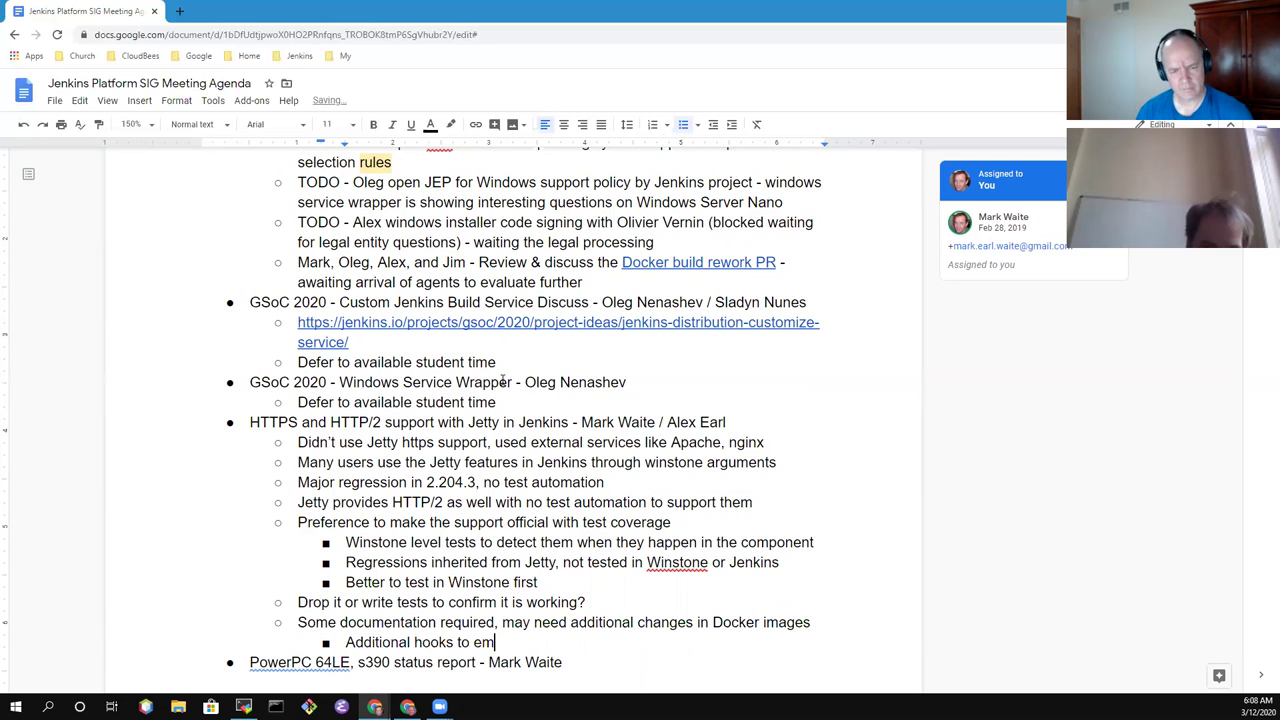
text(nable in Docker)
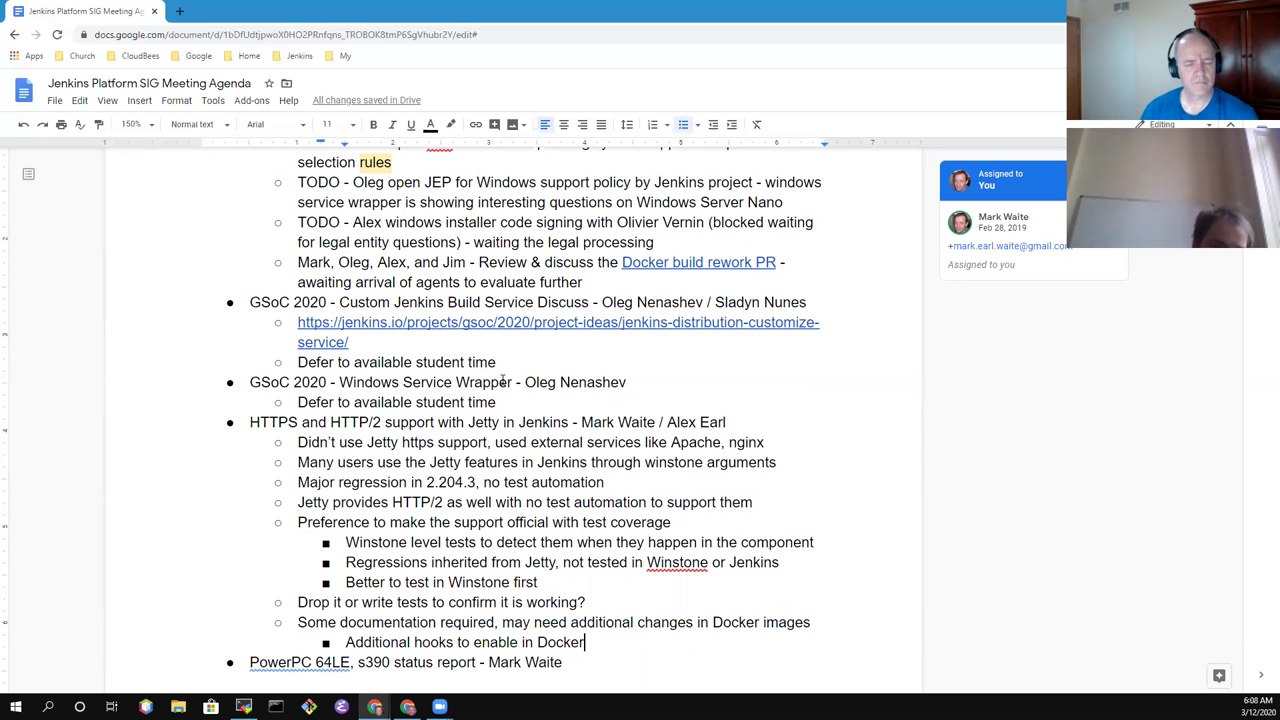
Add the bullet "Should Jenkins default to use HTTPS by default (out of scope, but worth thought)" at the same level as the documentation note
scroll(503, 381, down, 1)
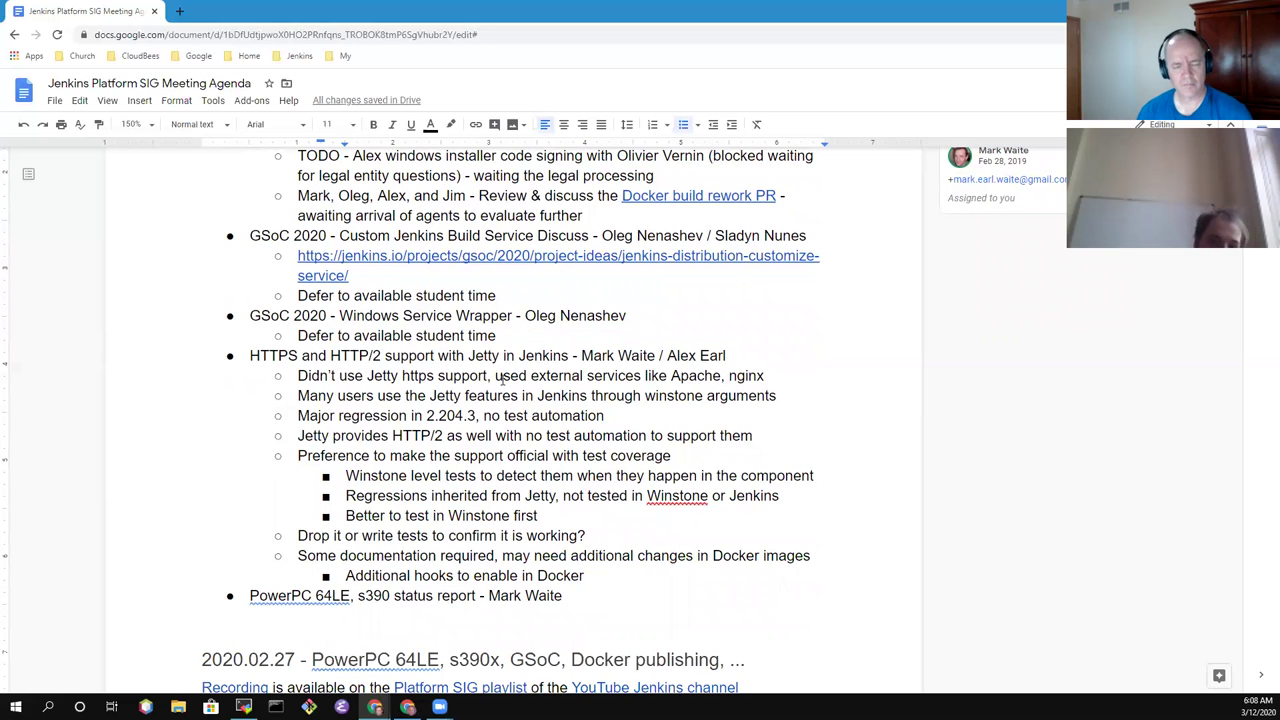
key(Return)
key(shift+Tab)
text(Shou)
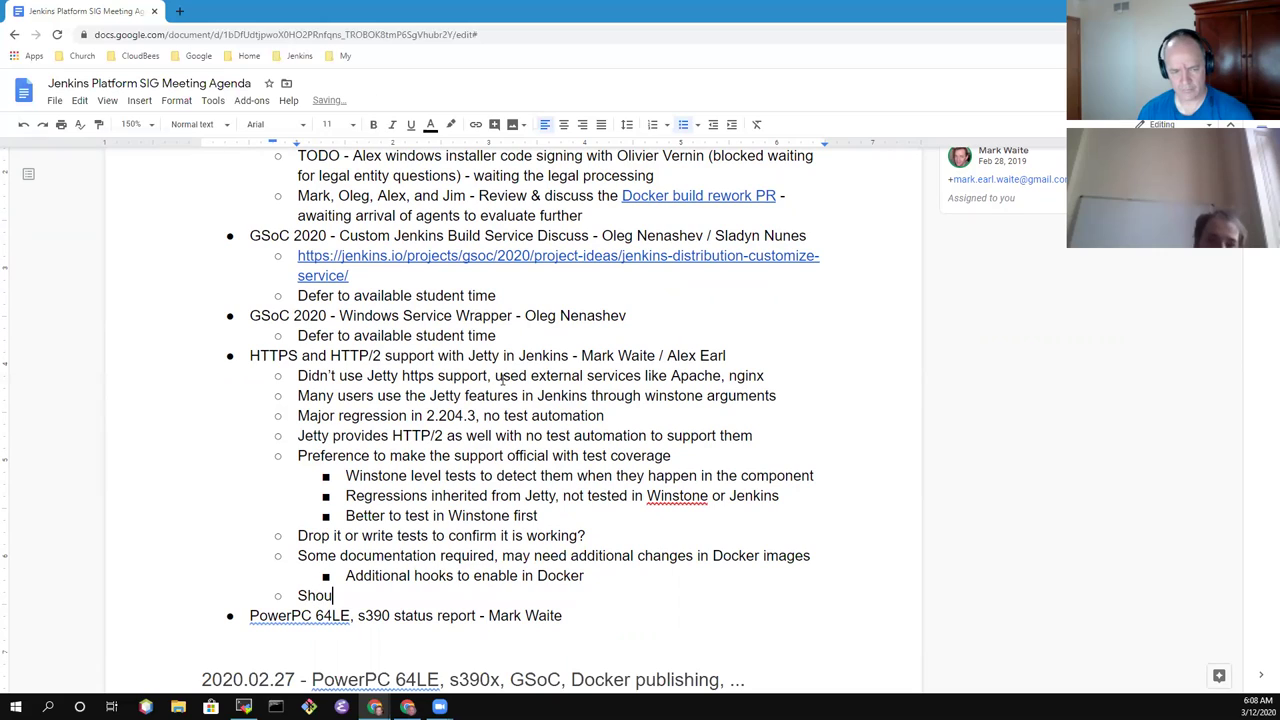
text(ld)
key(BackSpace)
key(BackSpace)
text(ld )
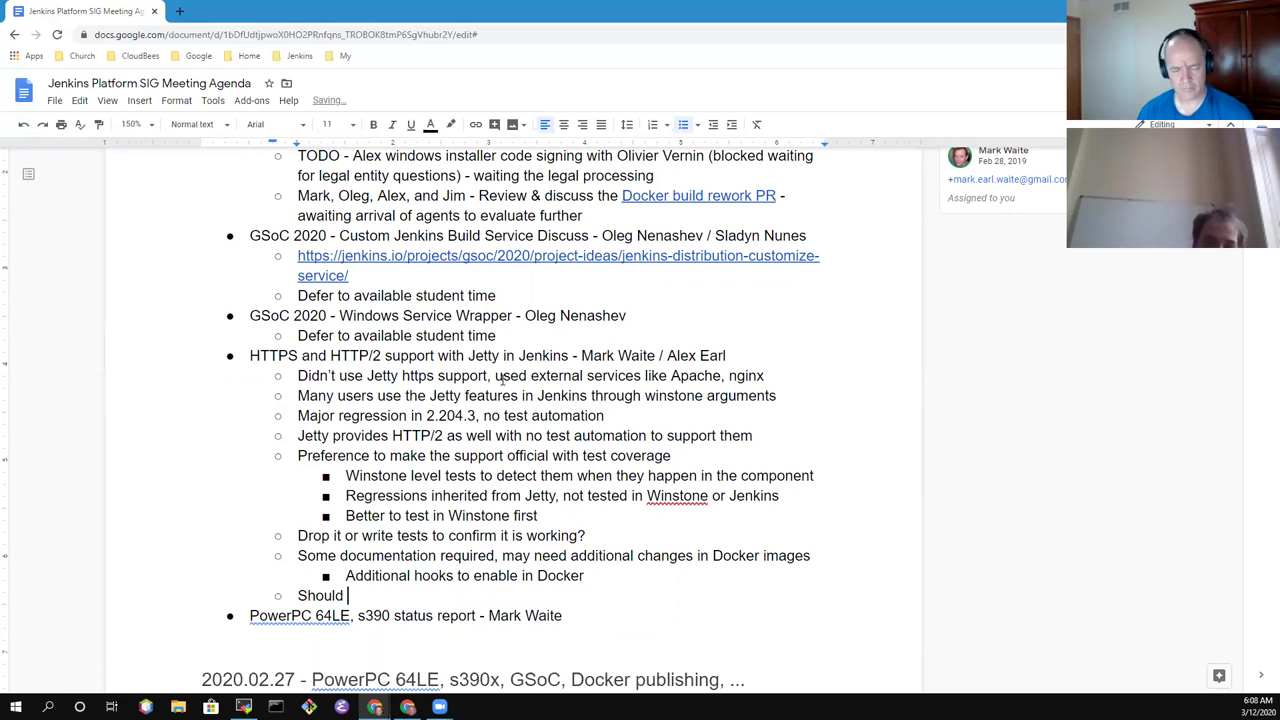
text(Jenkins def)
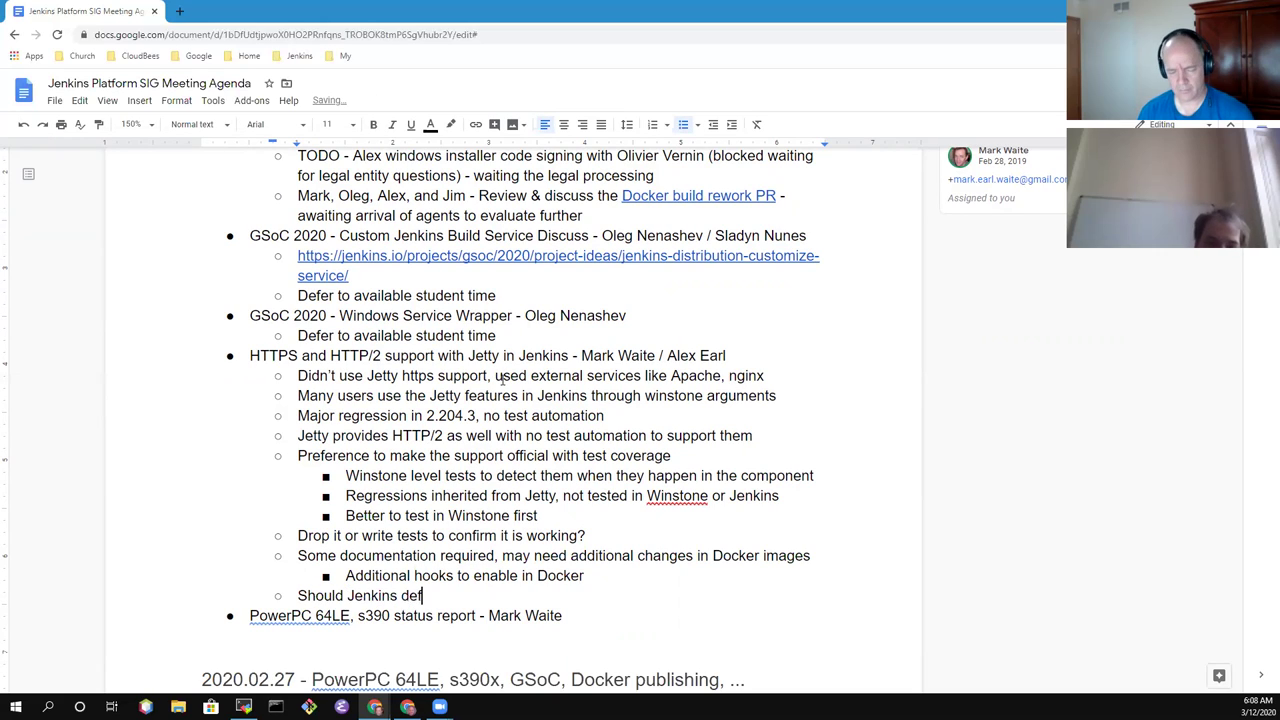
text(ault to use HTTPS be)
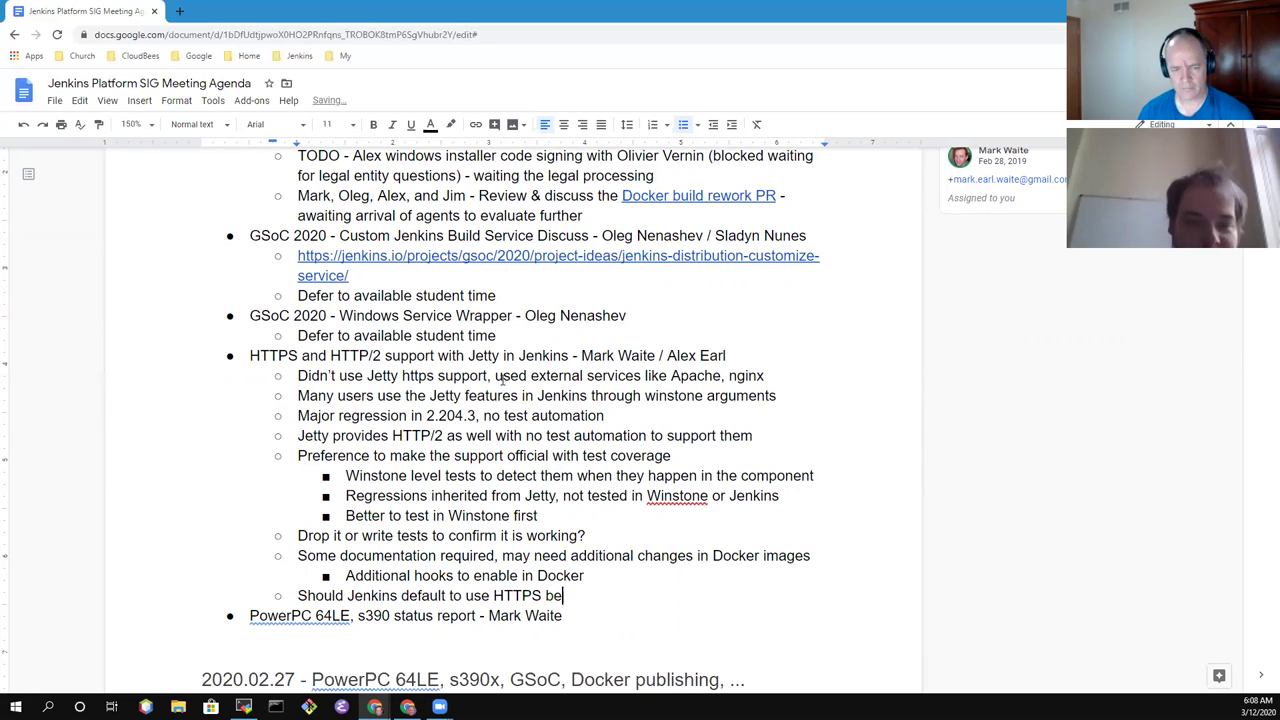
key(BackSpace)
text(y default)
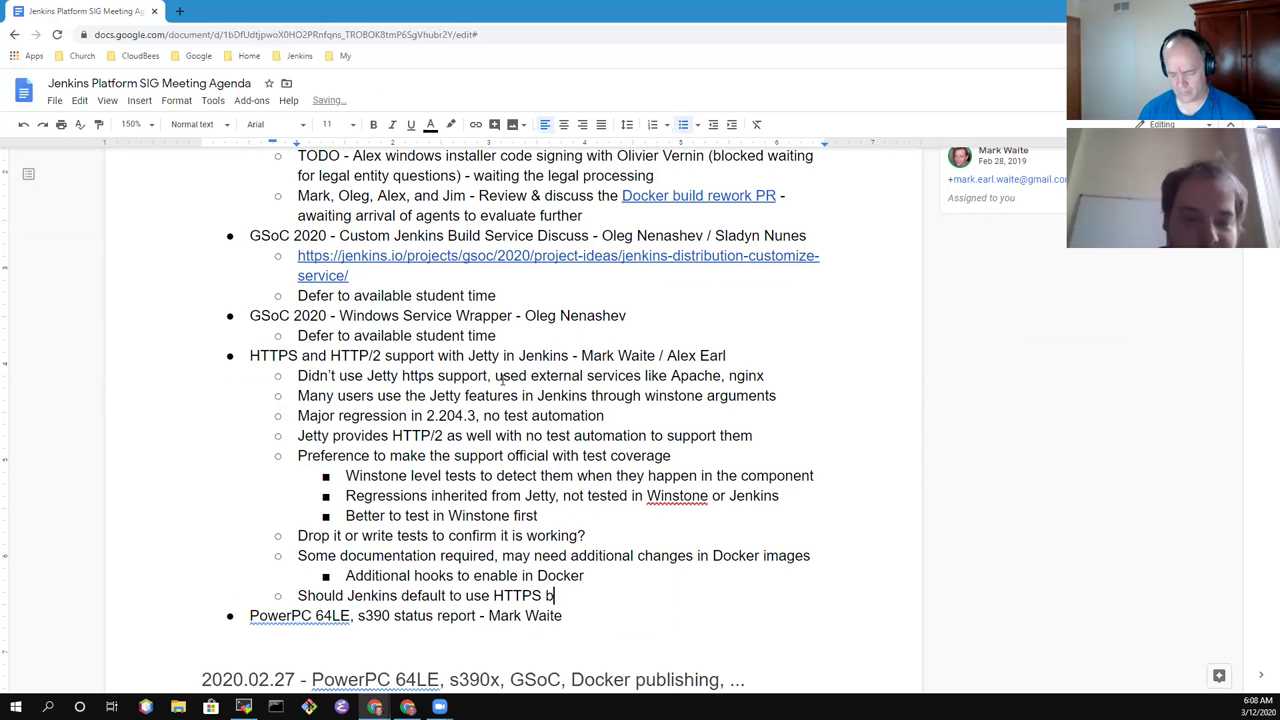
text( ()
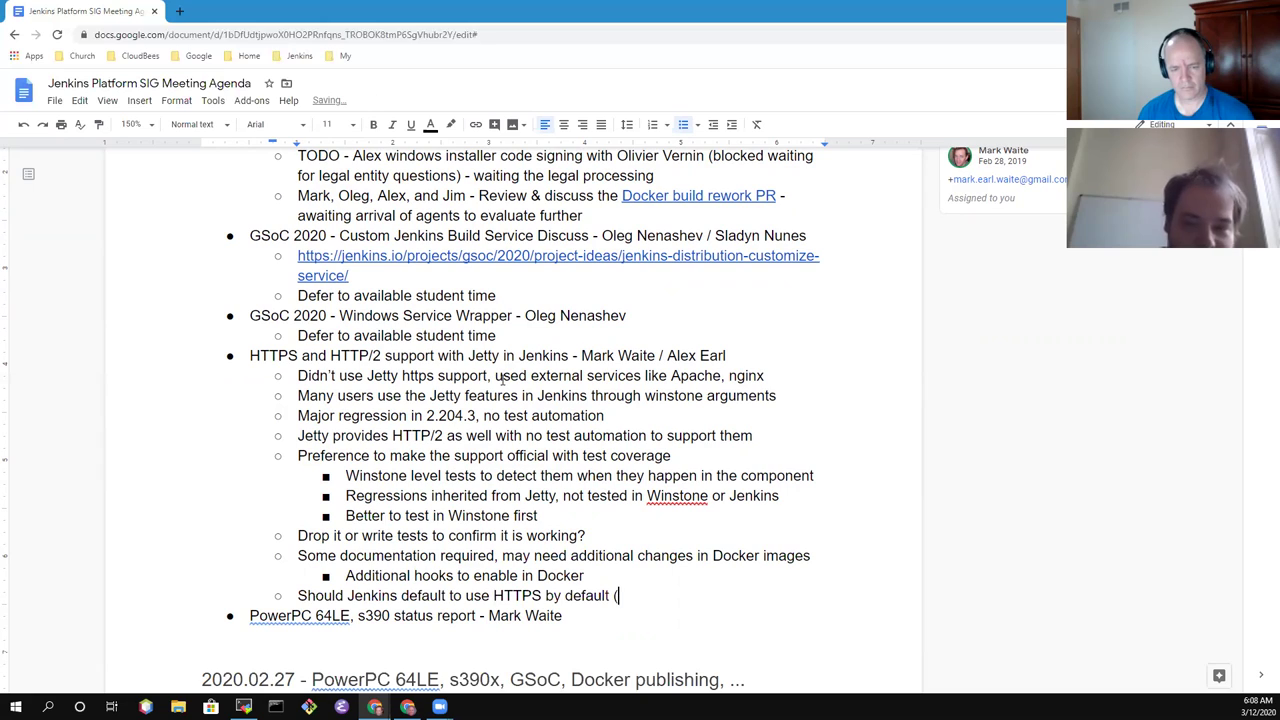
text(out o)
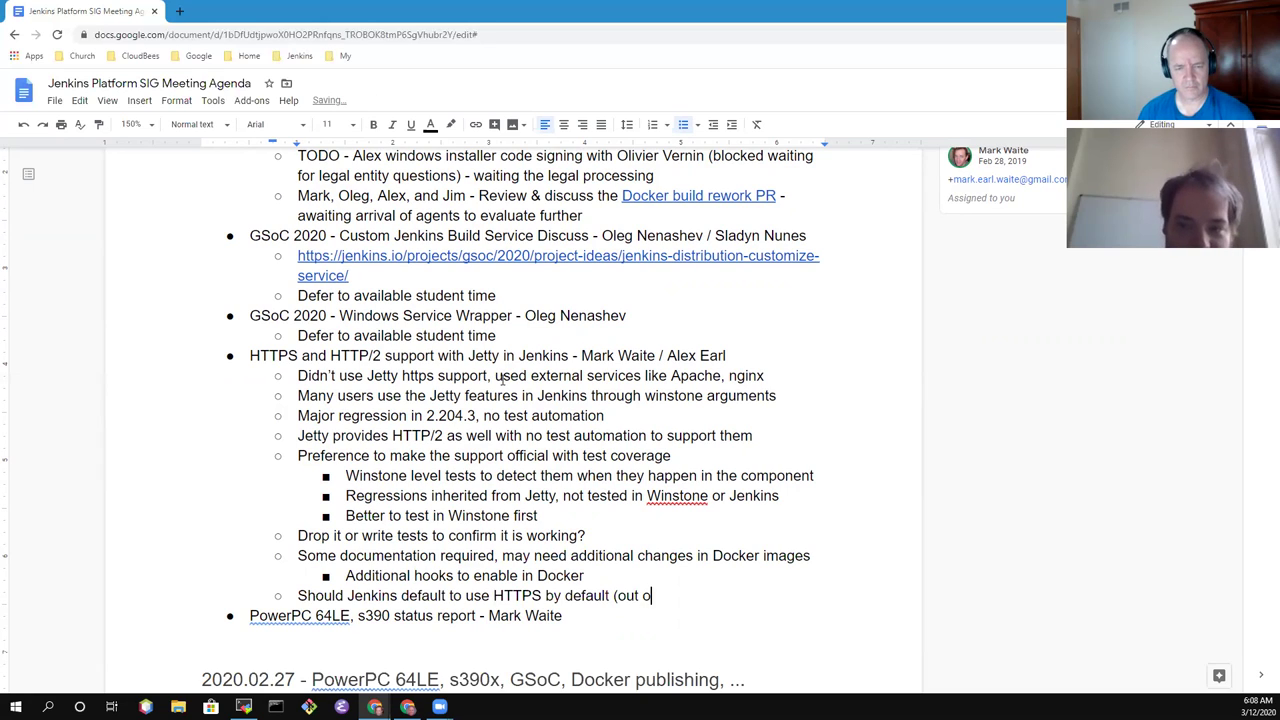
text(f scope, but )
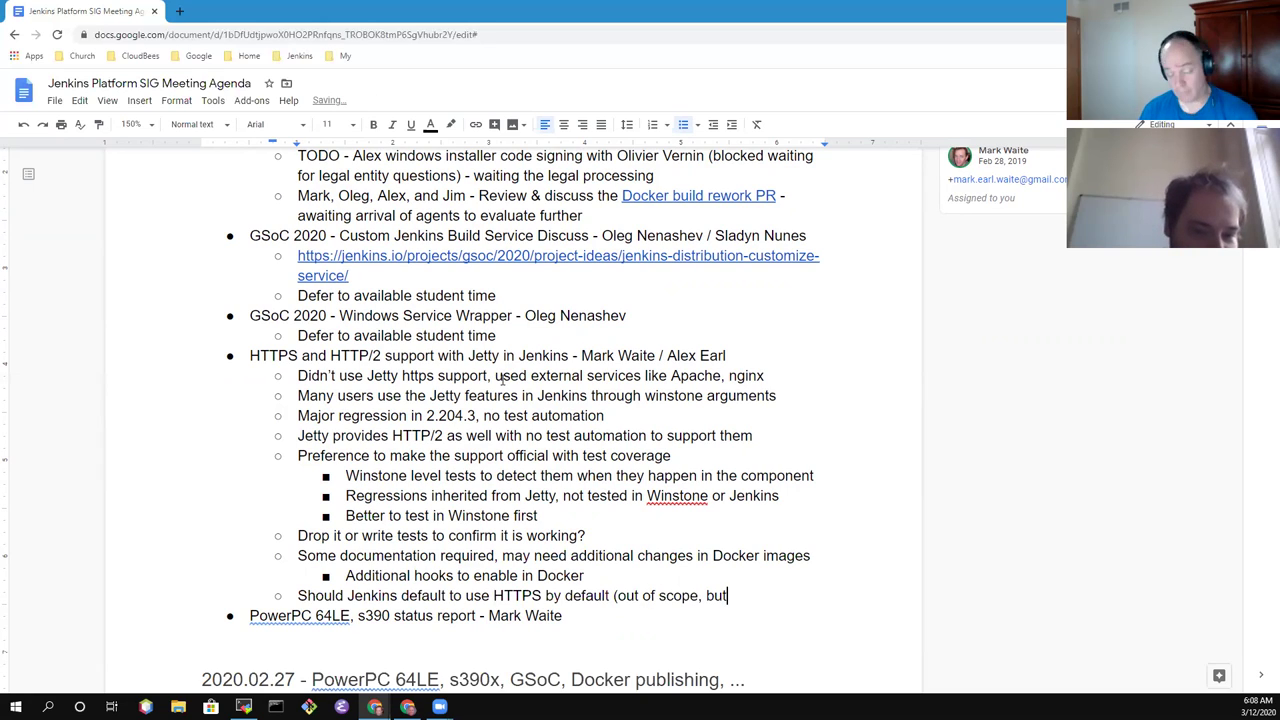
text(worth)
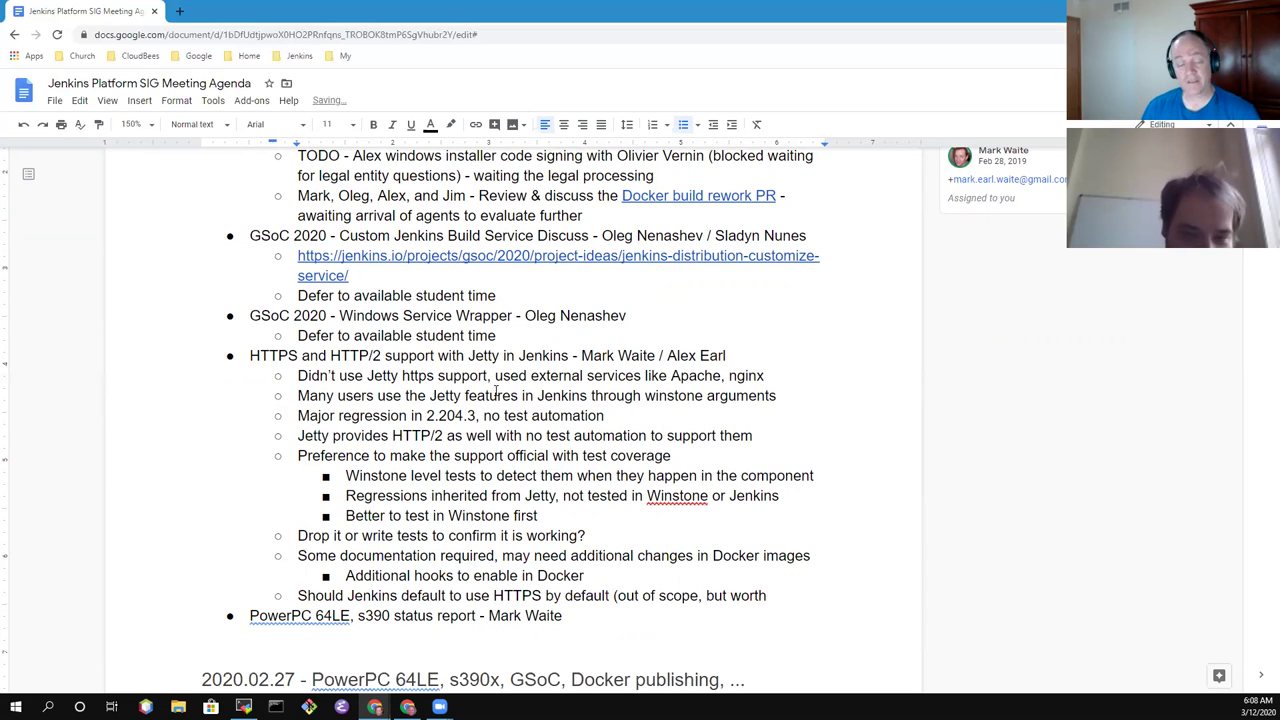
text( thought))
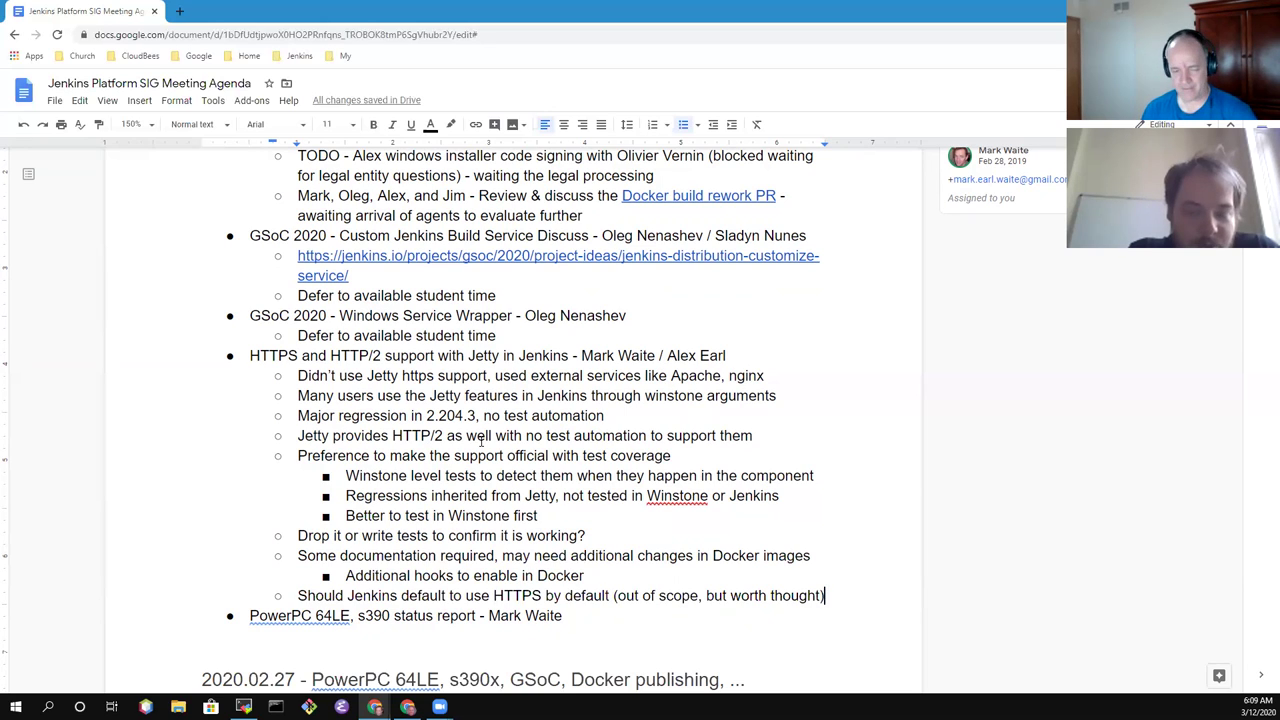
Add the bullet "Would require that users configure their own certificates" below the HTTPS by default question
key(Return)
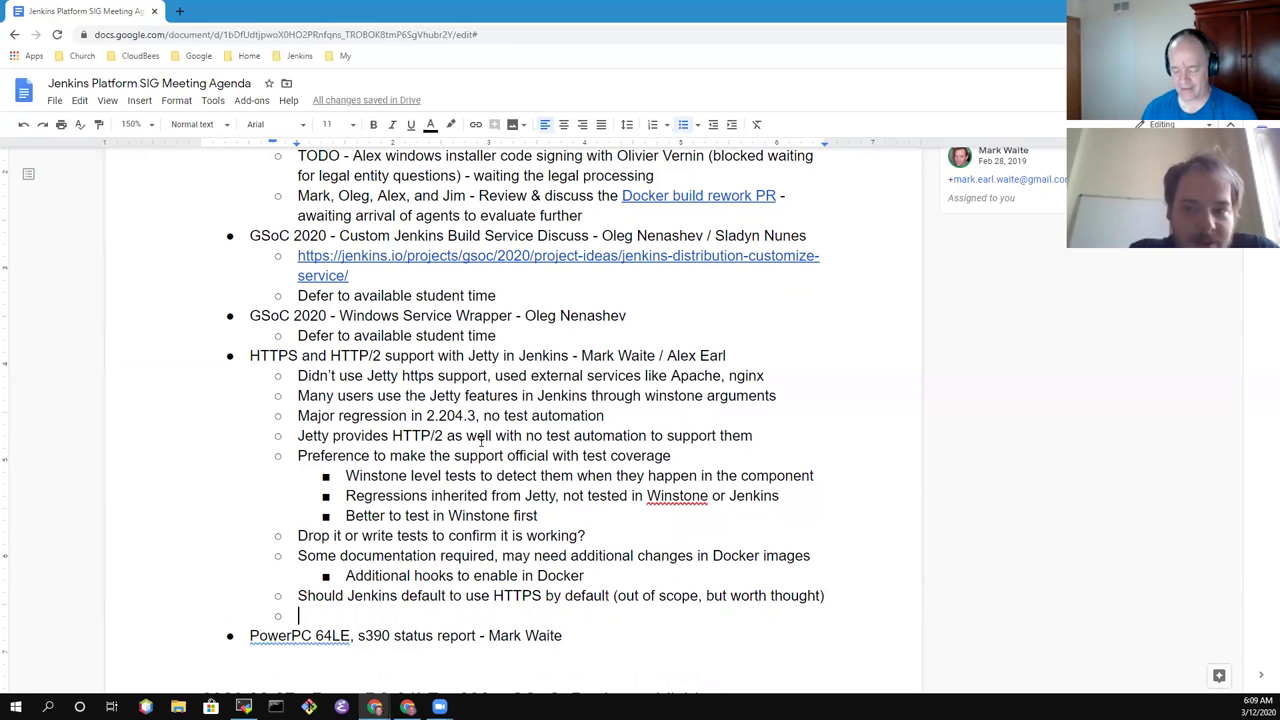
text(Would re)
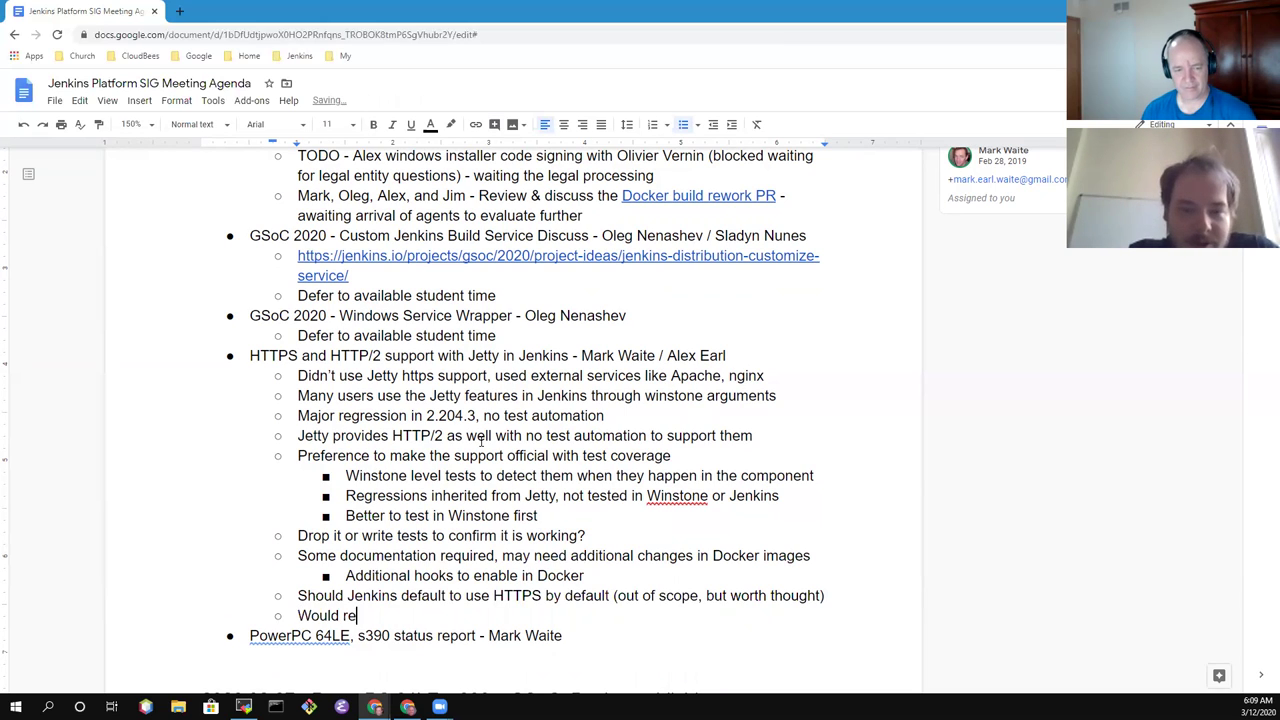
text(quire that users )
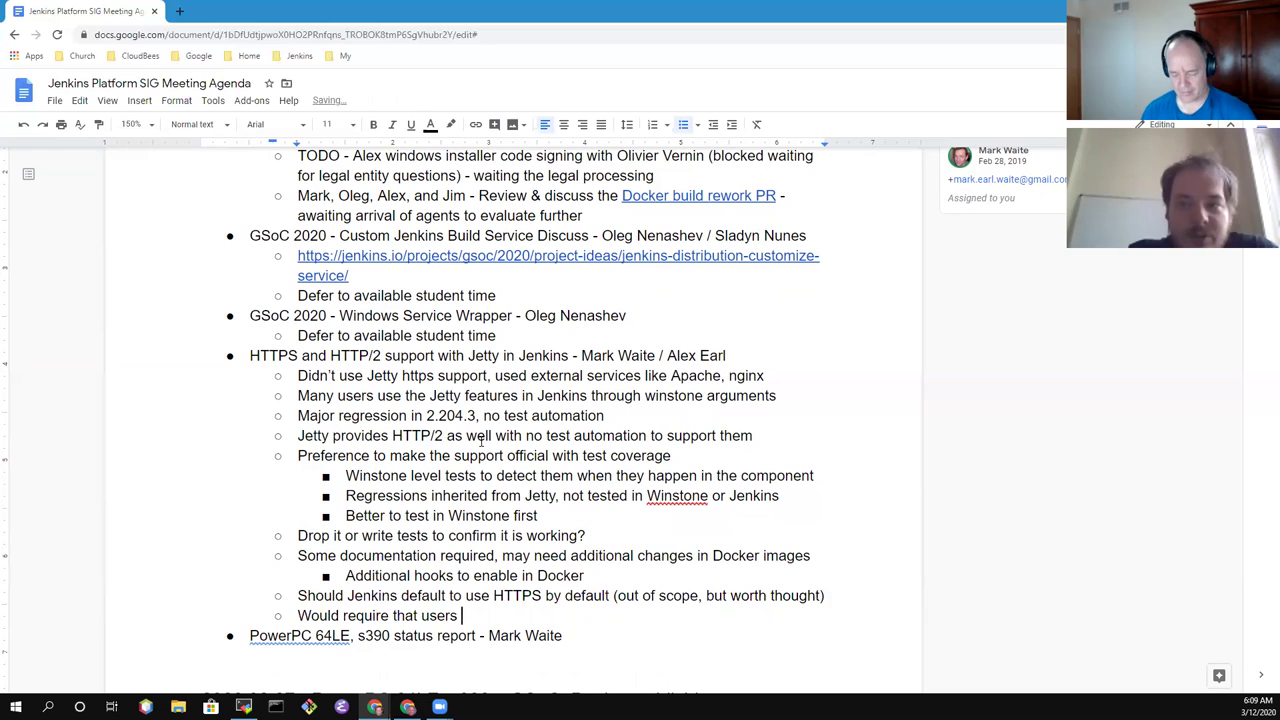
text(configure their ow)
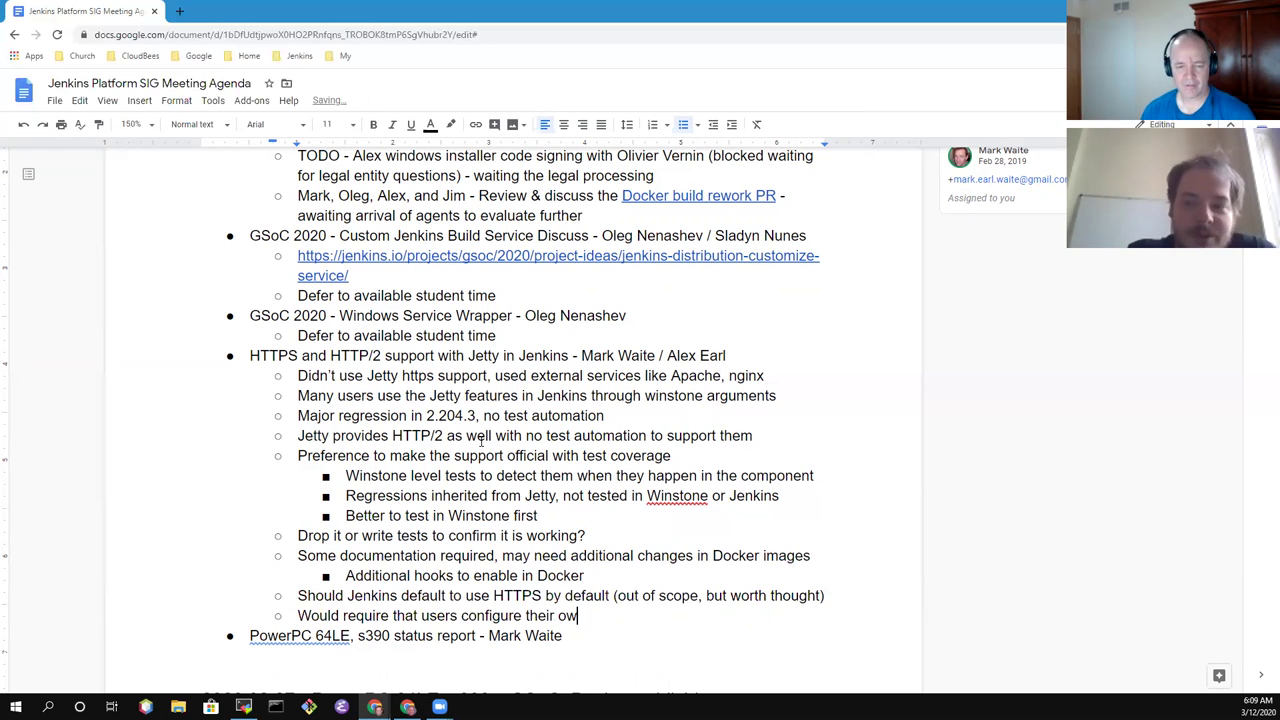
text(n certif)
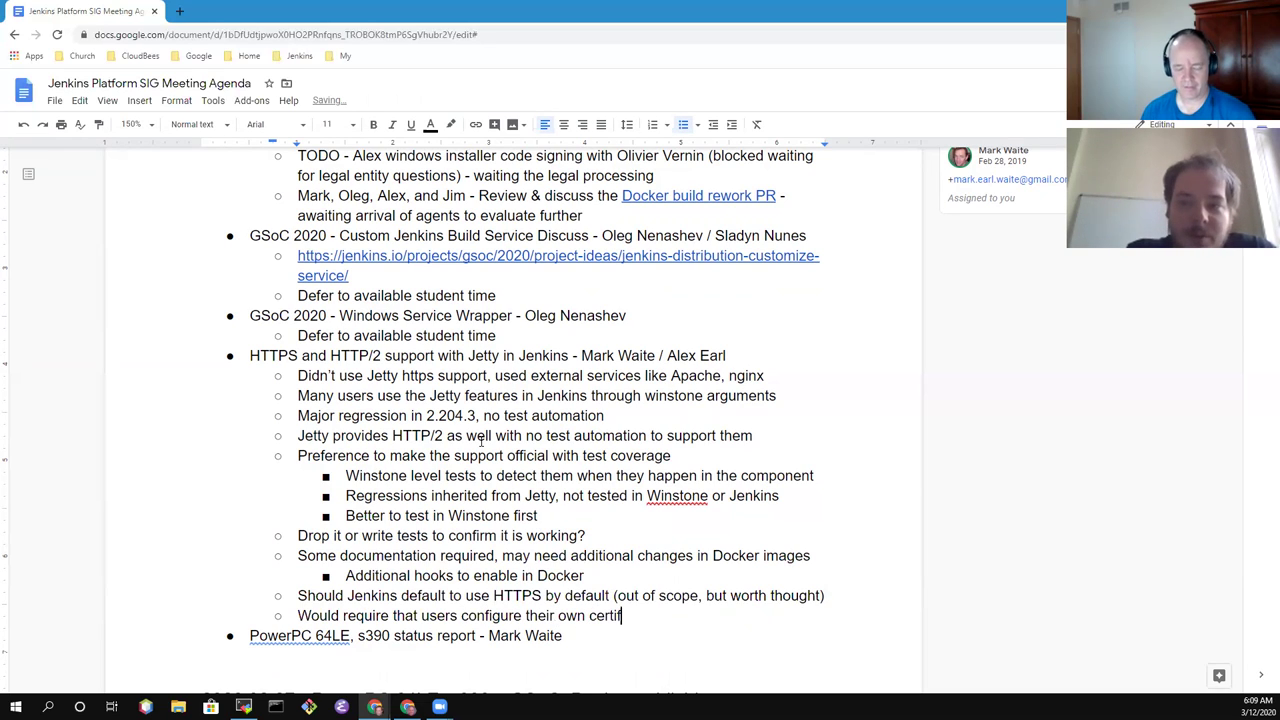
text(icates)
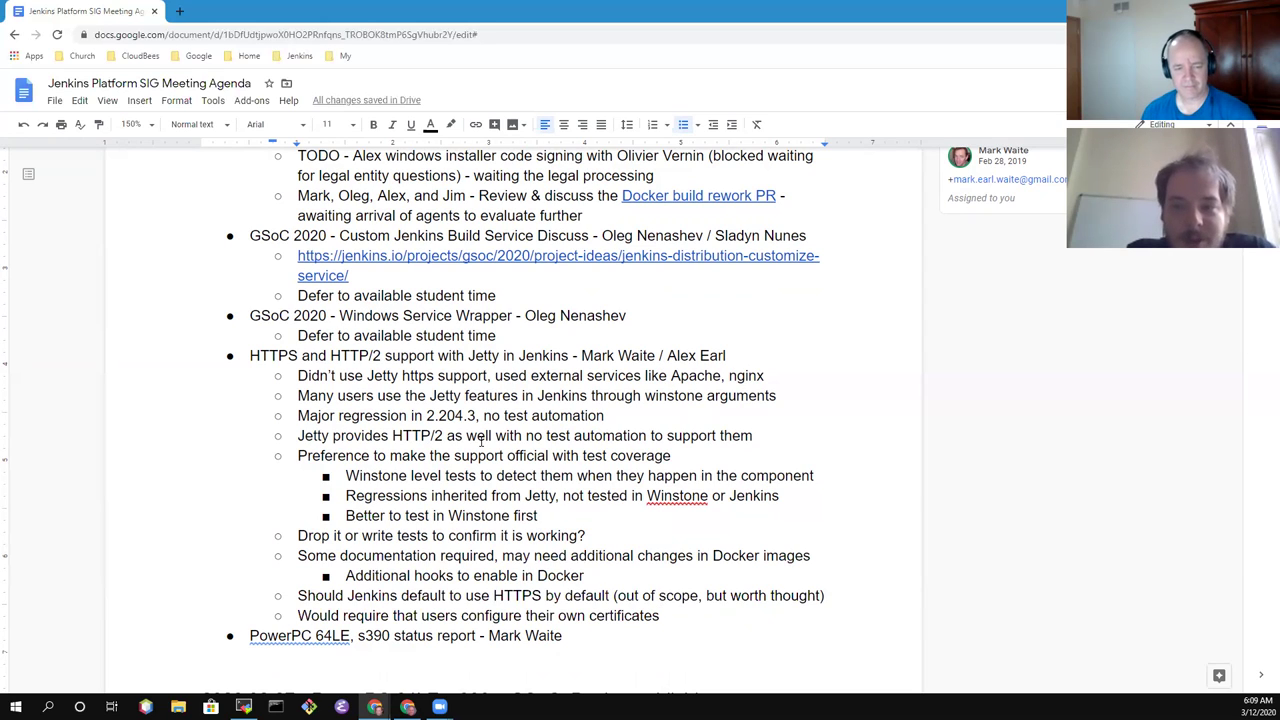
Add the nested bullet "Challenge in disconnected environments, separate topic for long-term" one level under the note about users configuring their own certificates
key(Return)
key(Tab)
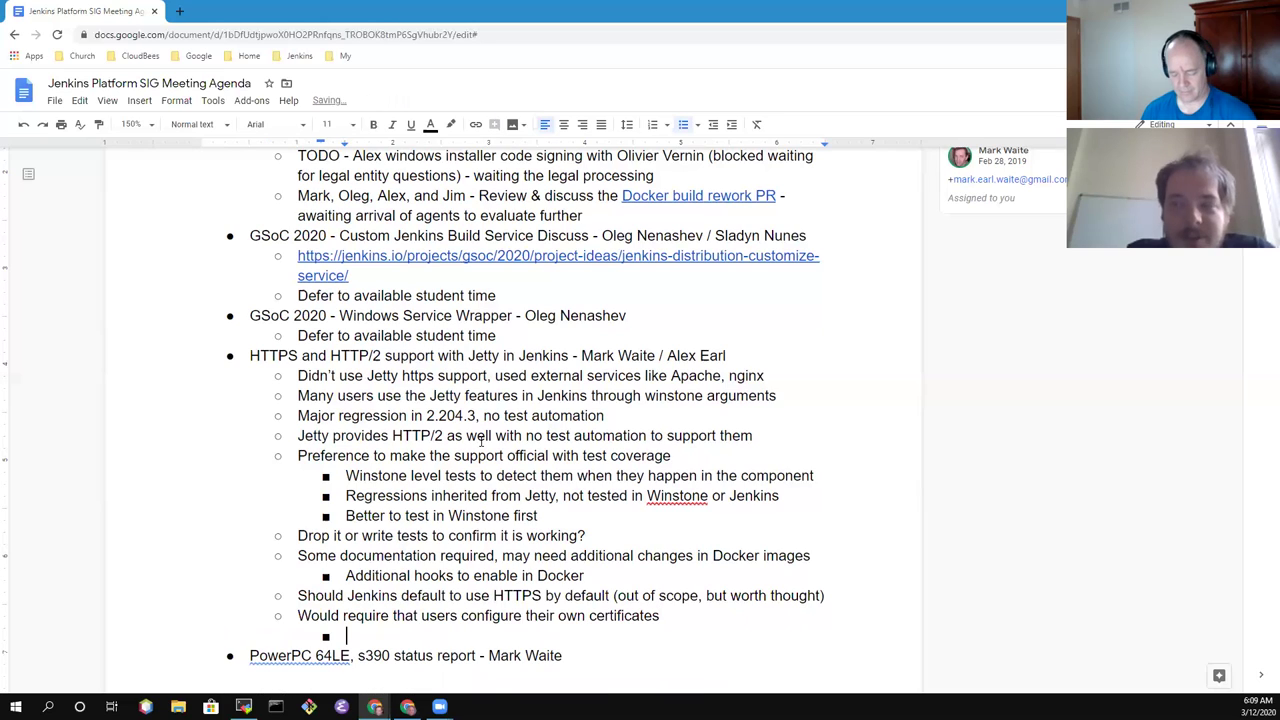
text(Challenge in )
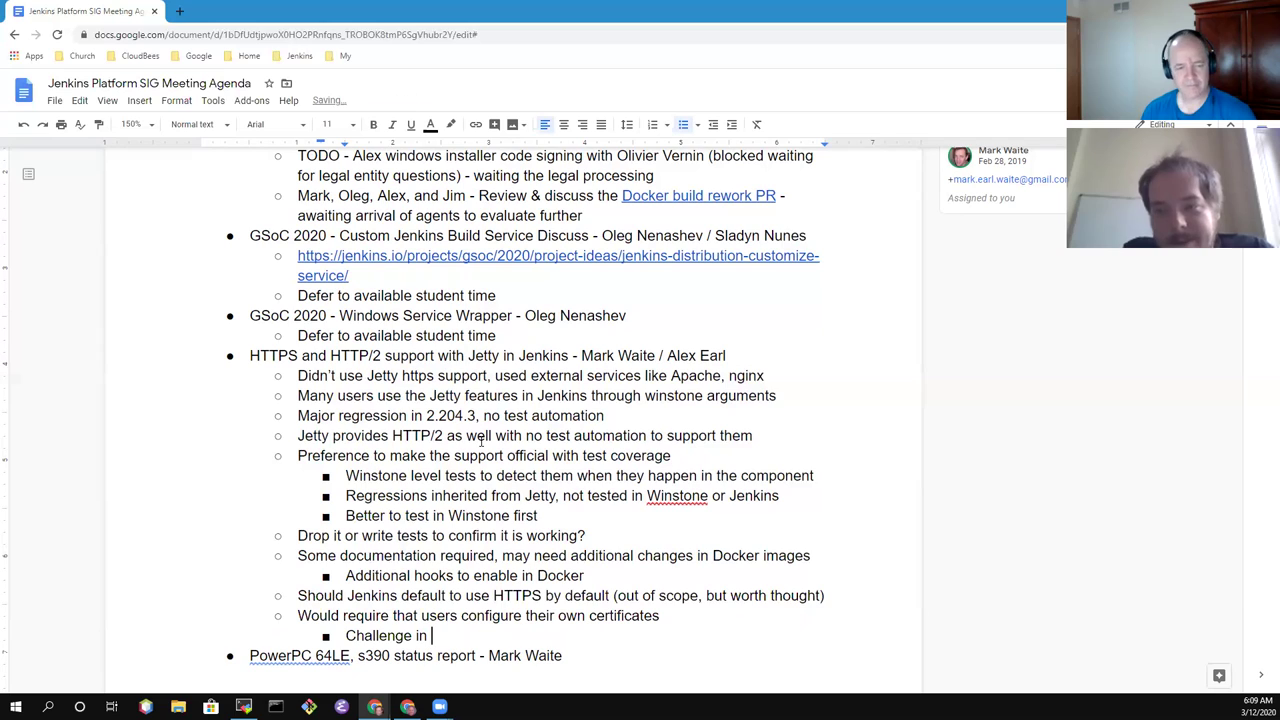
text(disconnected)
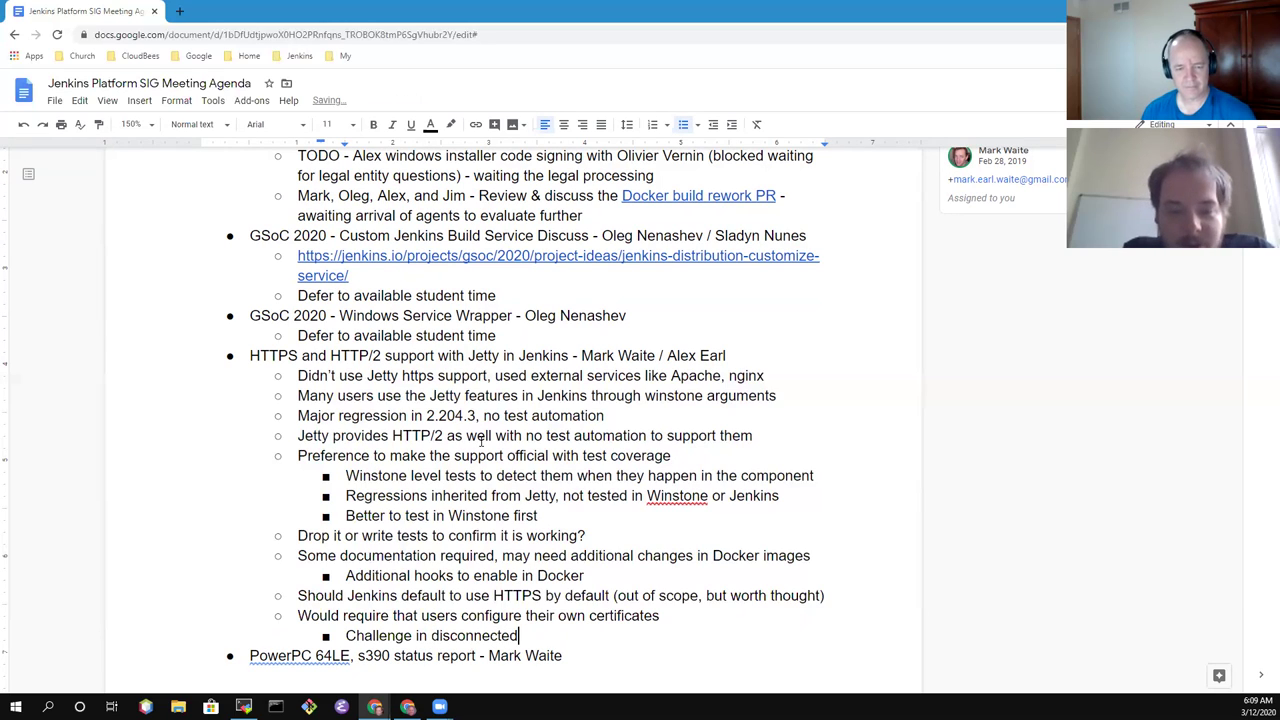
text( environments)
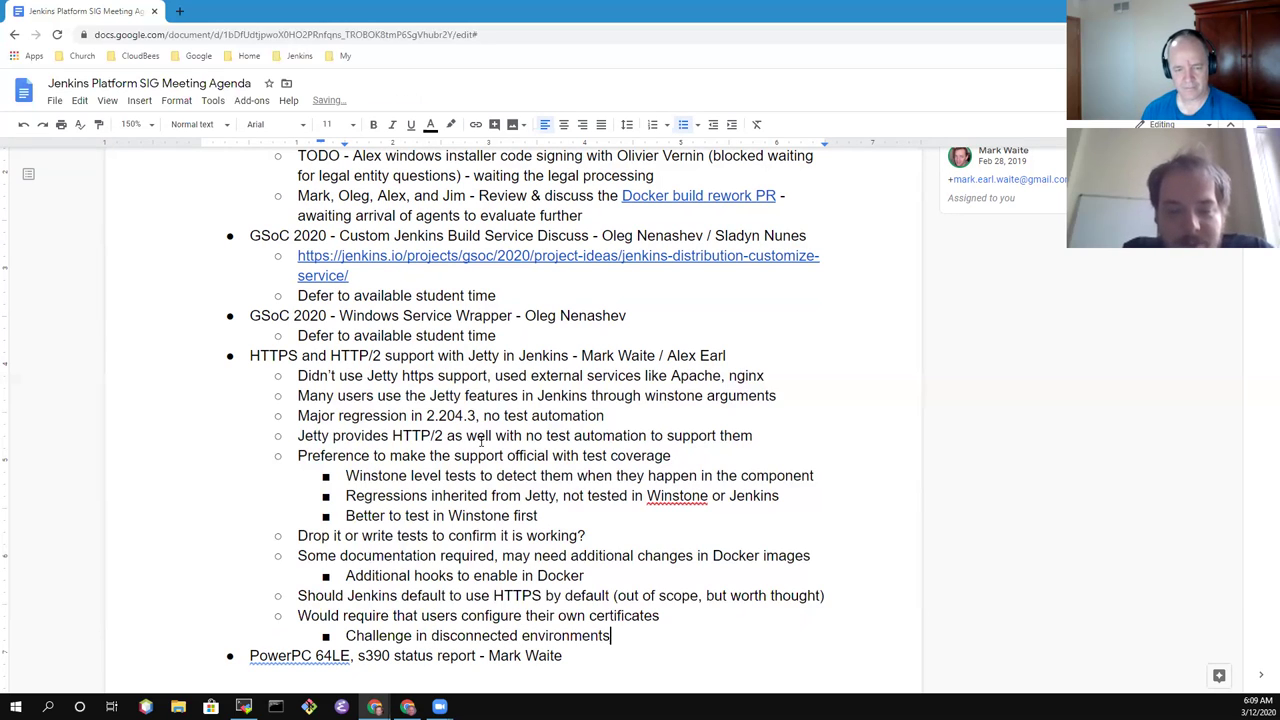
text(, separate )
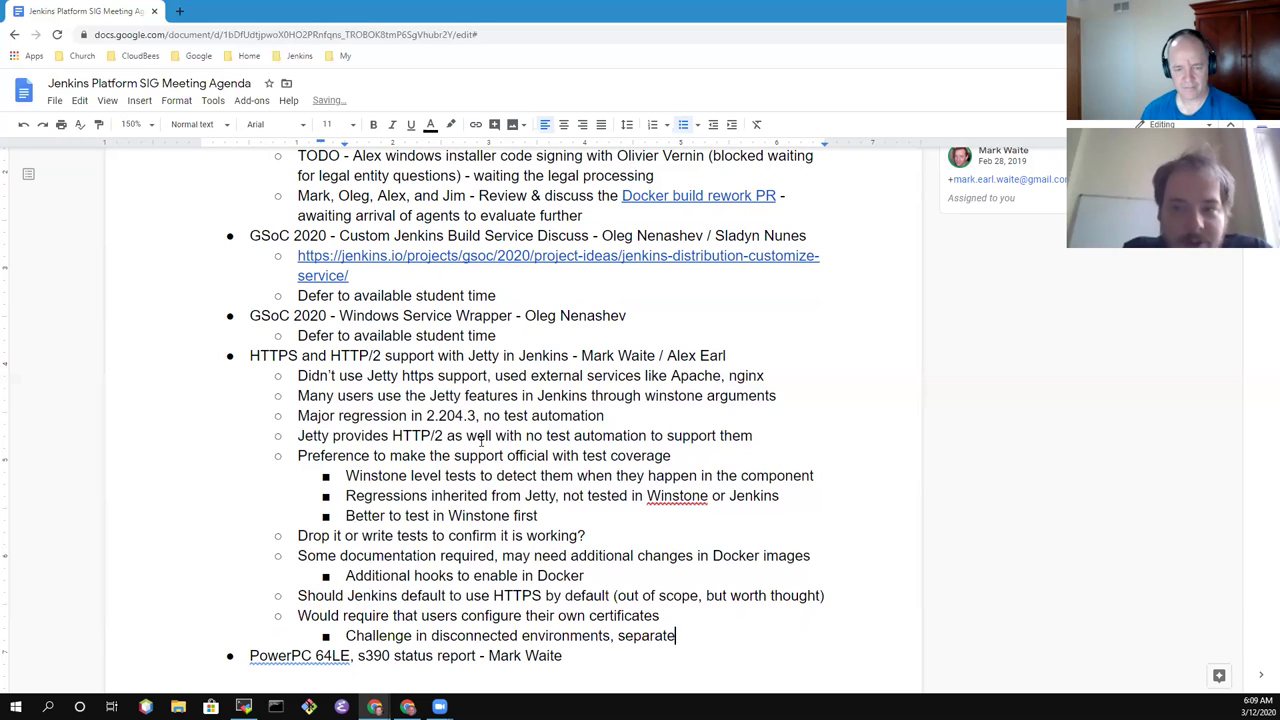
text(topic for l)
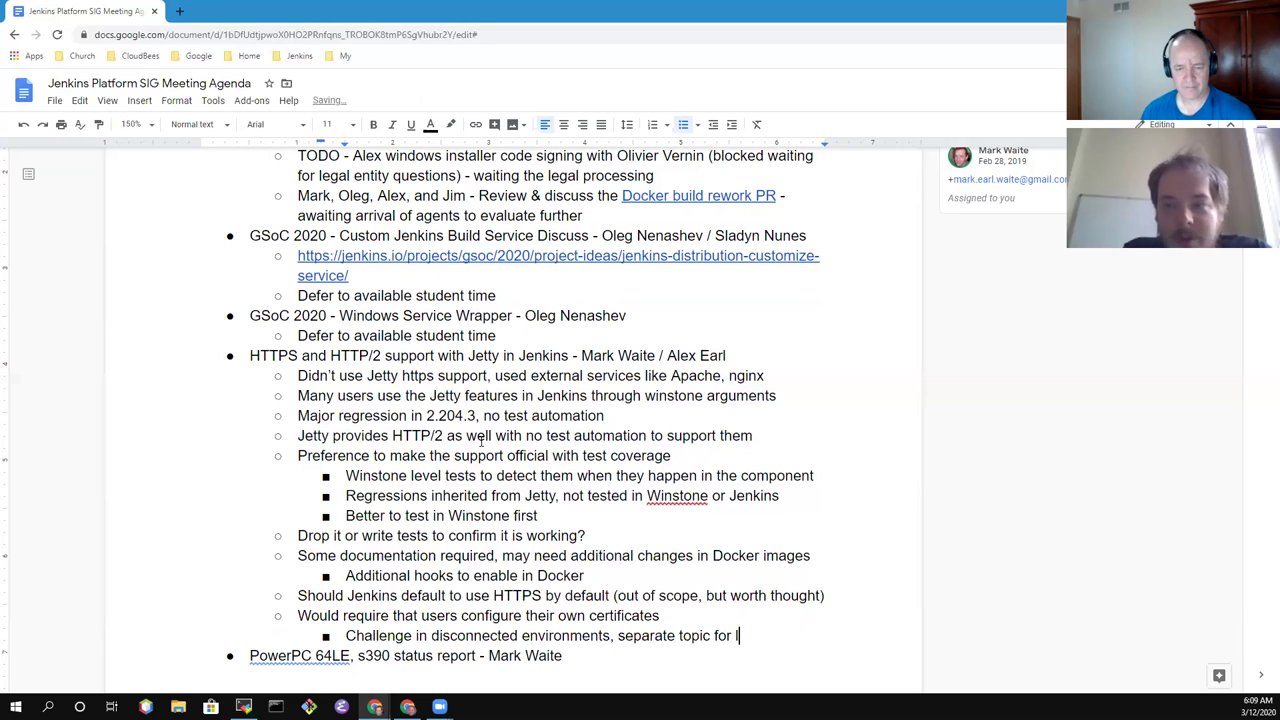
text(ong-term)
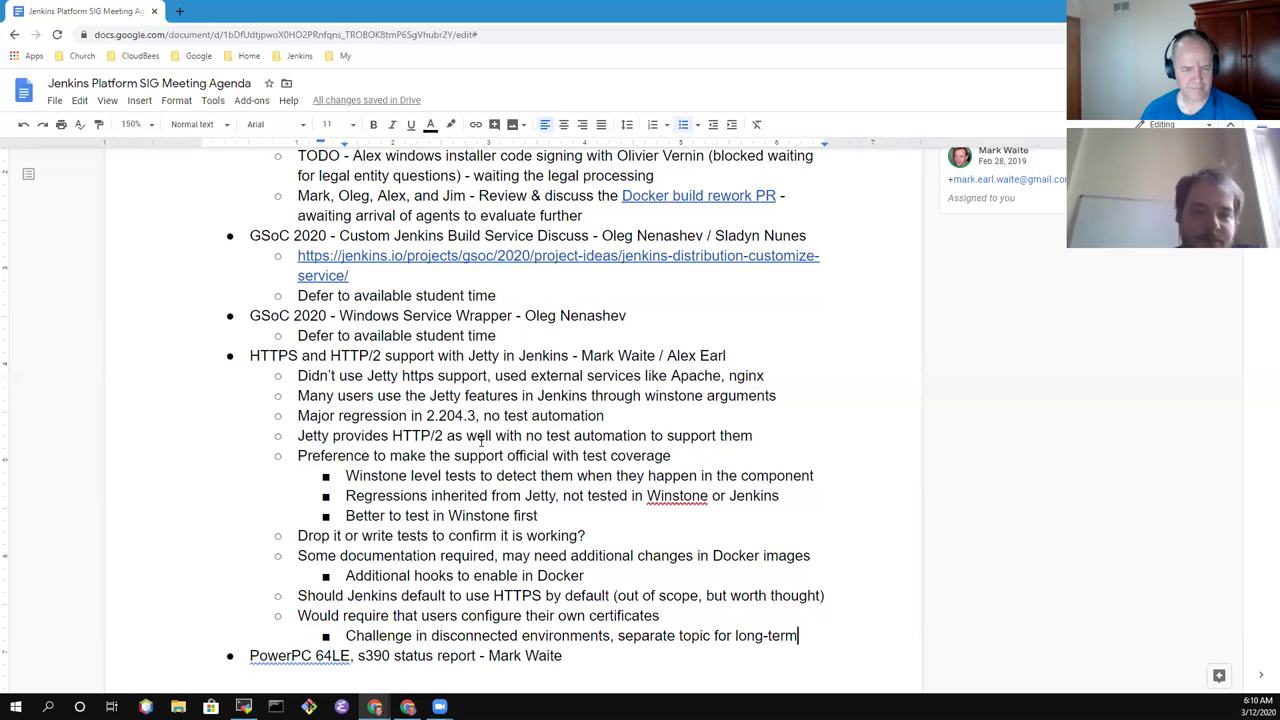
key(Up)
key(Up)
key(Up)
key(Up)
key(Up)
key(Up)
key(Up)
key(Up)
key(Up)
key(Up)
key(Up)
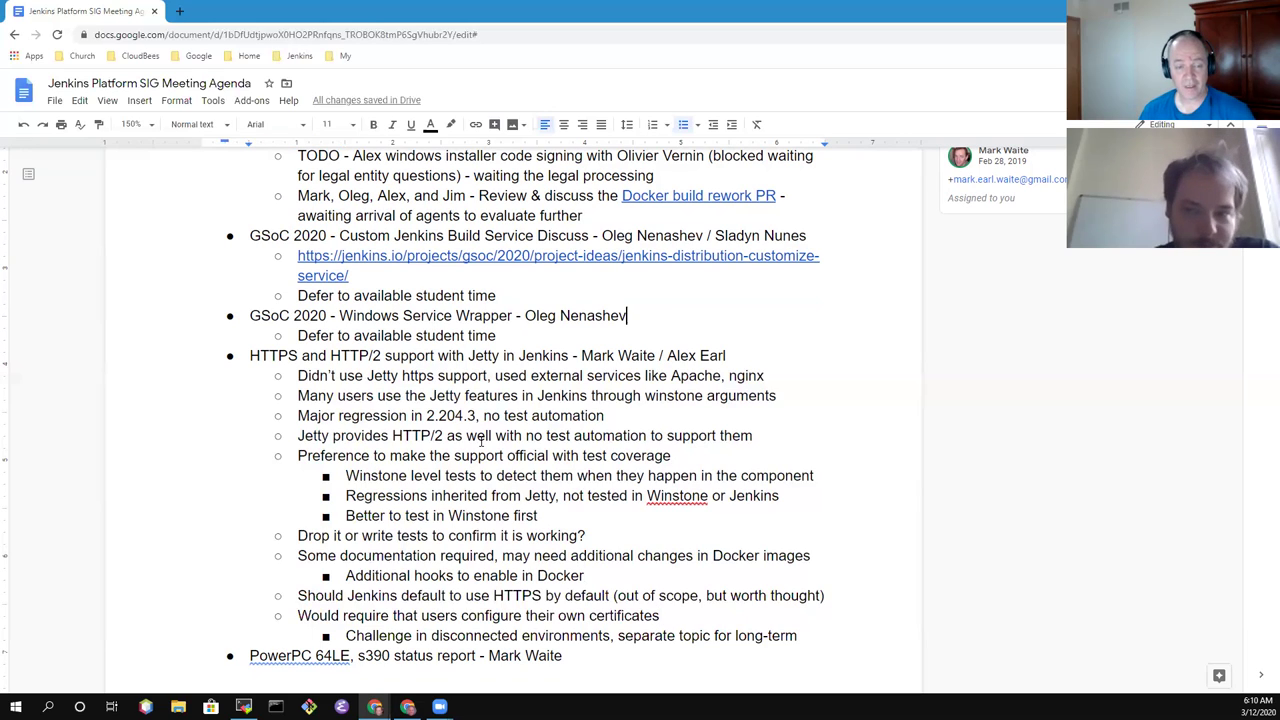
key(shift+End)
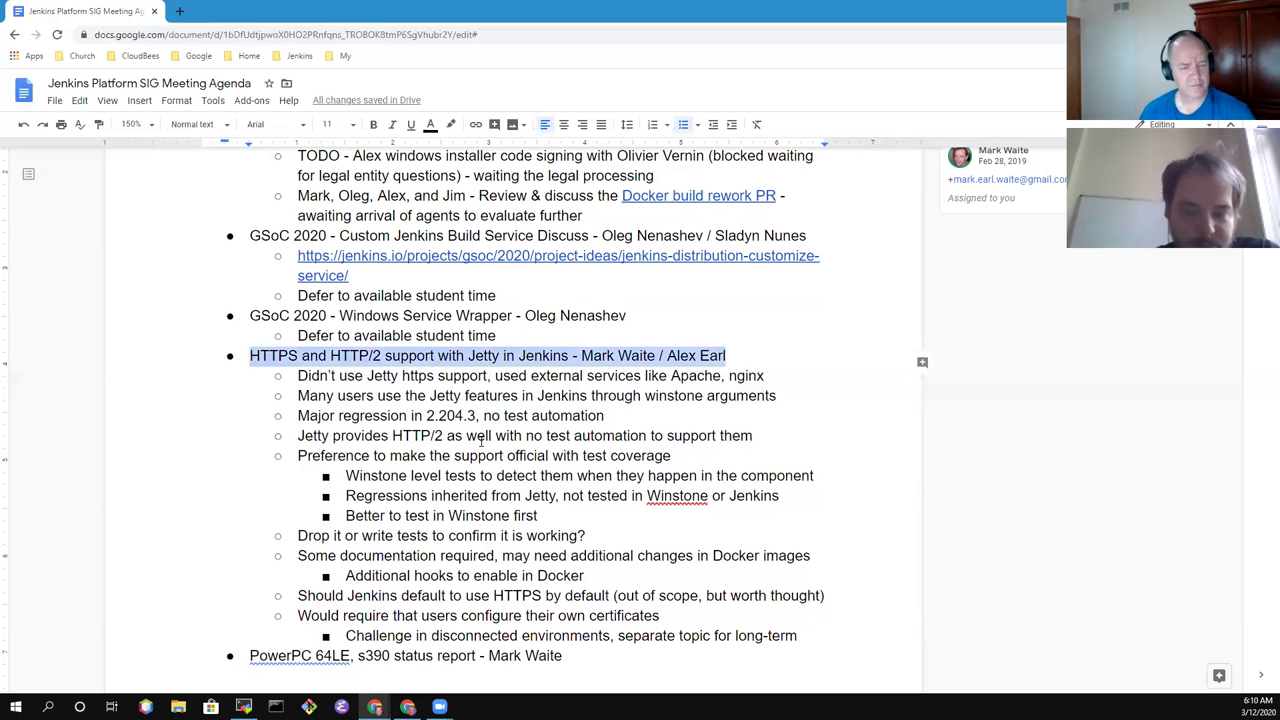
key(Down)
key(Down)
key(Down)
key(Down)
key(Down)
key(Down)
key(Down)
key(Down)
key(Down)
key(Down)
key(Down)
key(Down)
key(Down)
key(Down)
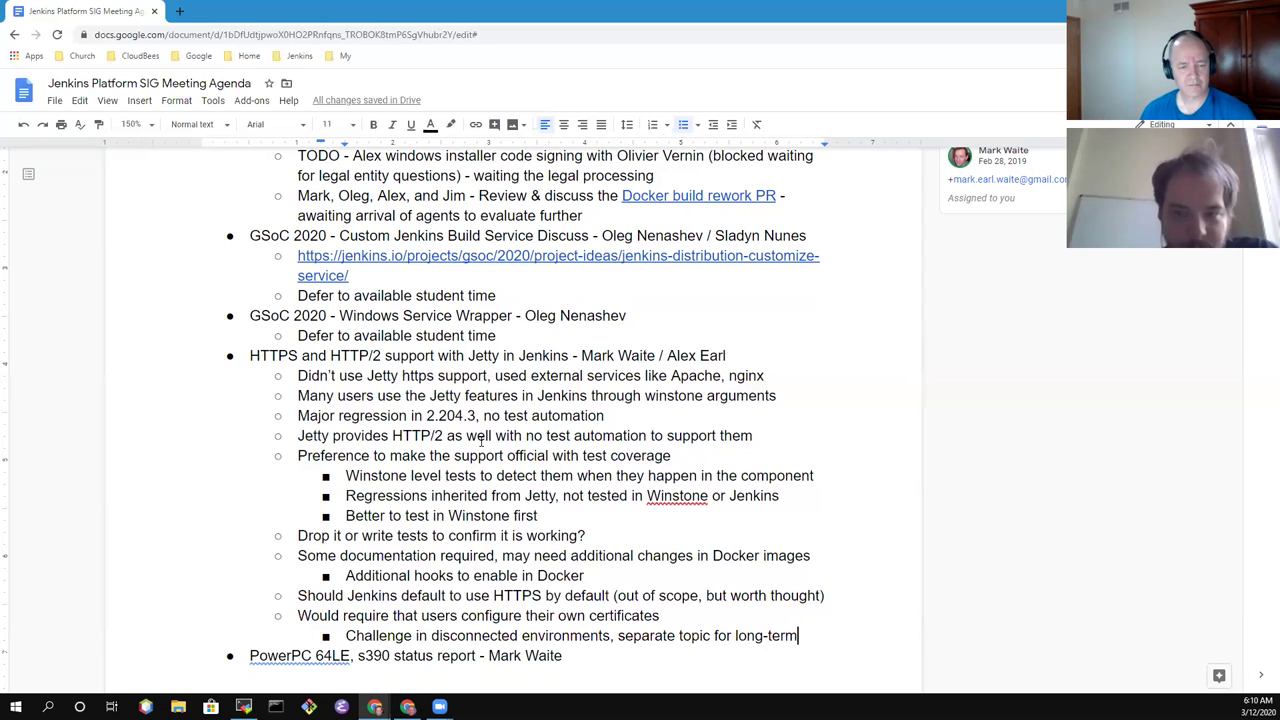
Add the bullet "Test" below the disconnected environments note, at the same level as the certificates note
key(Return)
key(shift+Tab)
key(shift+Tab)
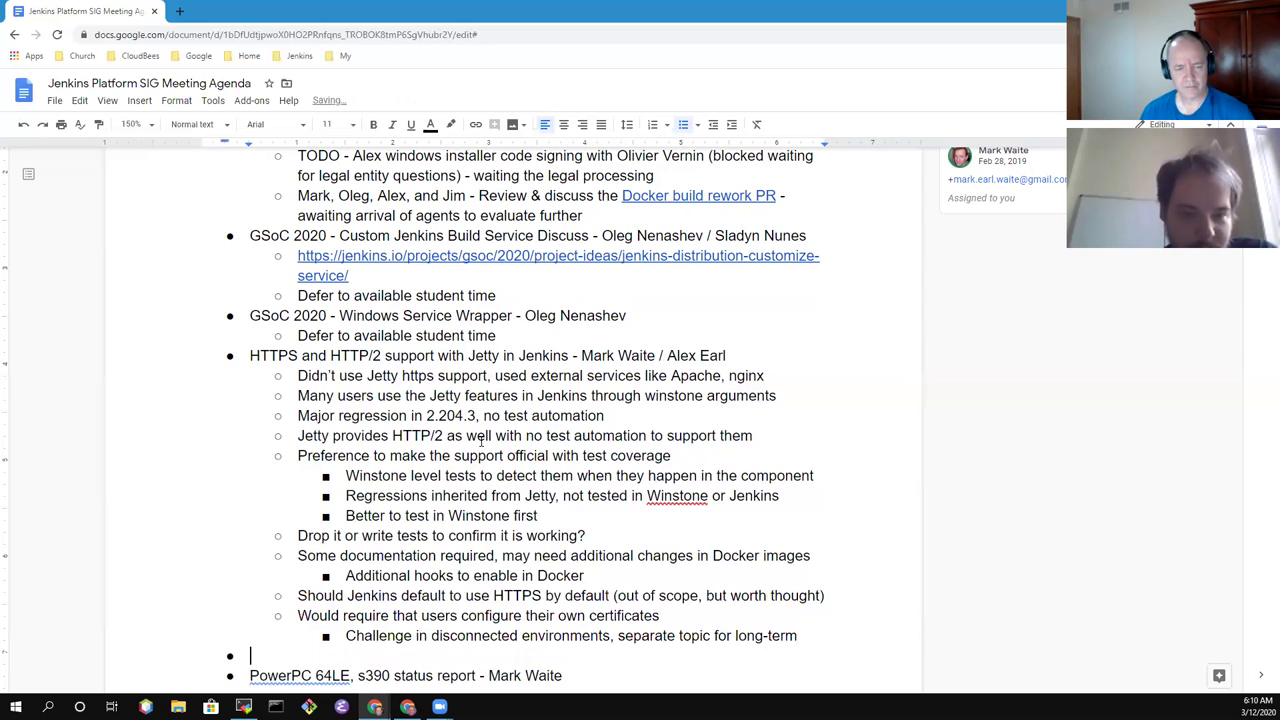
key(Tab)
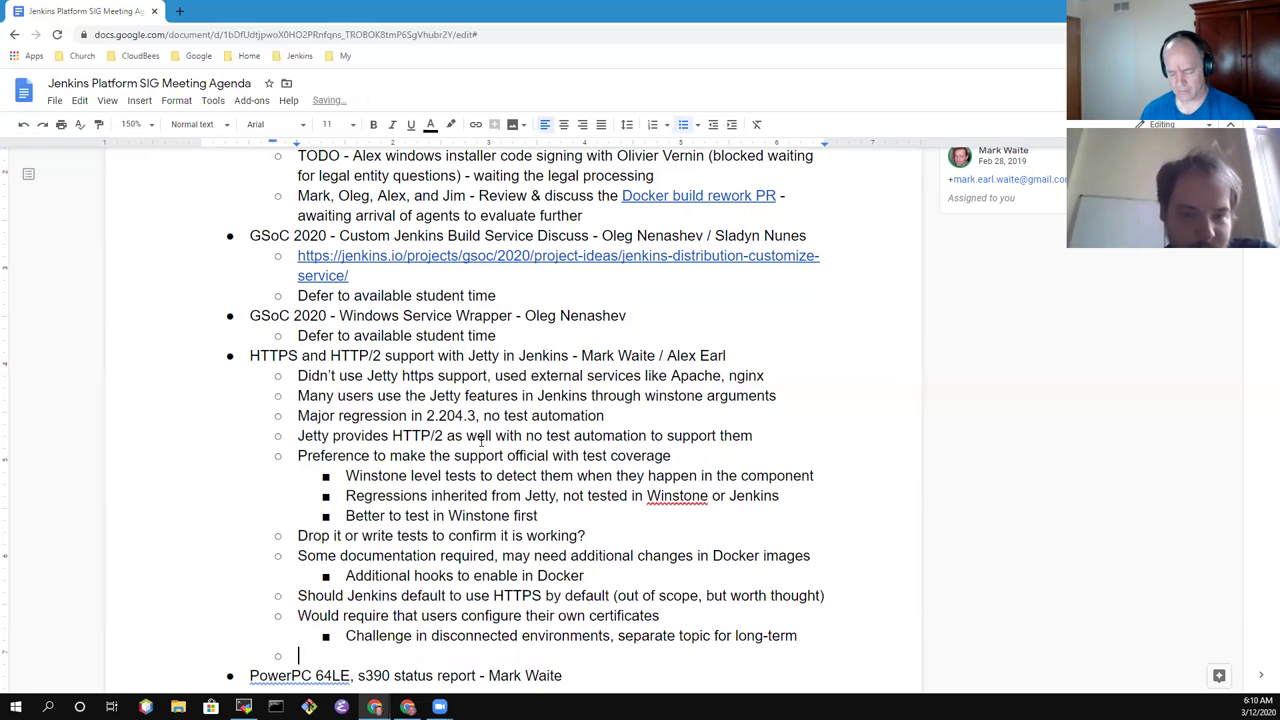
text(Test)
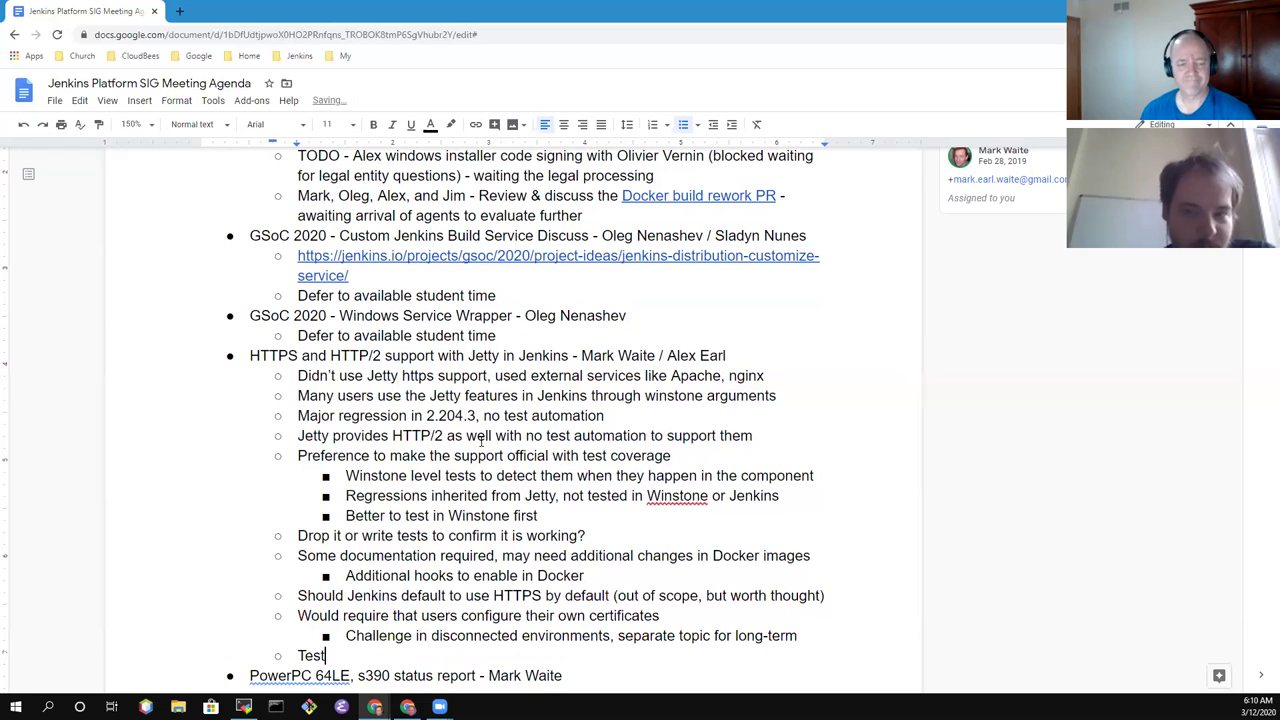
Delete the bullet "Drop it or write tests to confirm it is working?" including its empty line
key(Up)
key(Up)
key(Up)
key(Up)
key(Up)
key(Up)
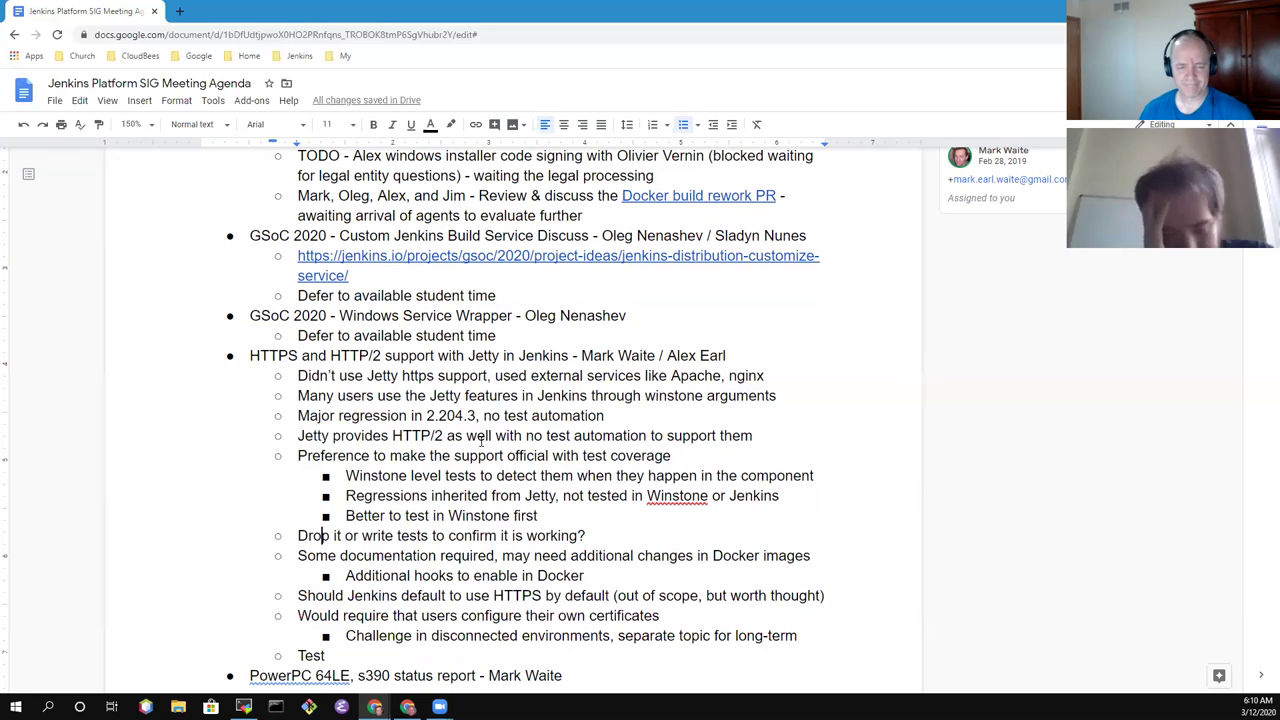
key(Home)
key(shift+End)
key(Delete)
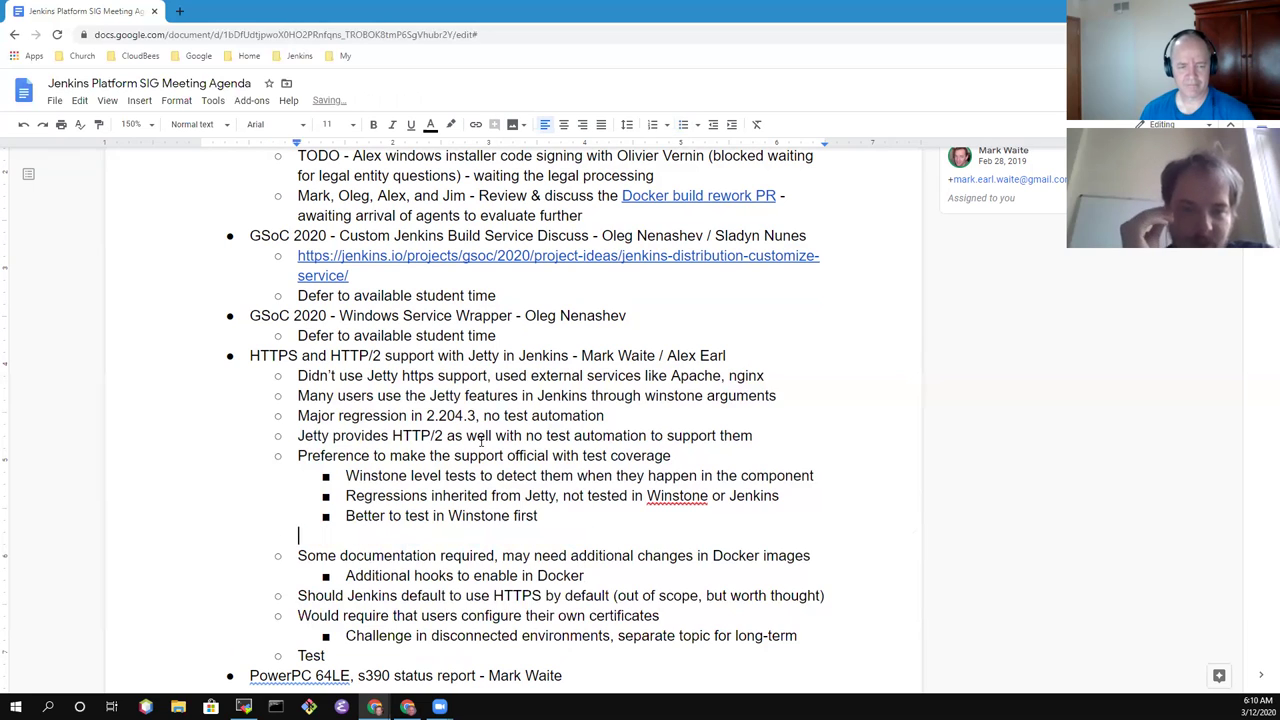
key(BackSpace)
key(BackSpace)
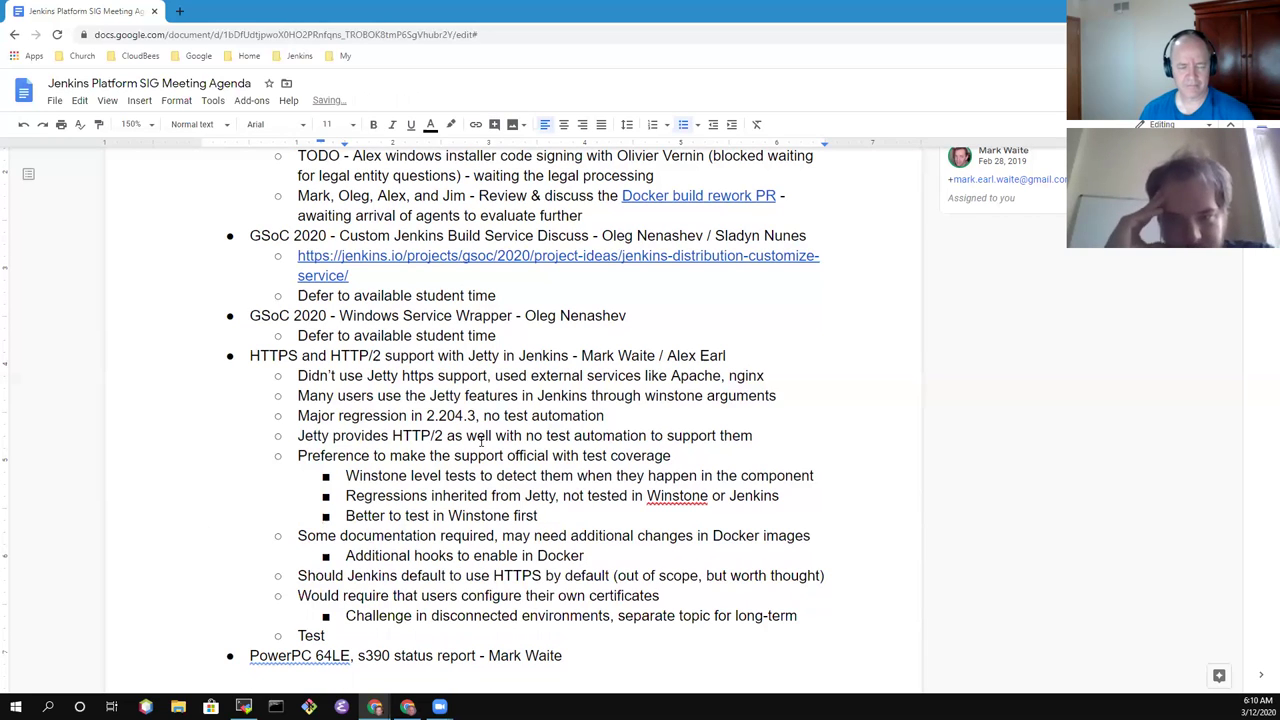
Remove the "Test" bullet and its empty line from the end of the Jetty notes
key(Down)
key(Down)
key(Down)
key(Down)
key(Down)
key(Down)
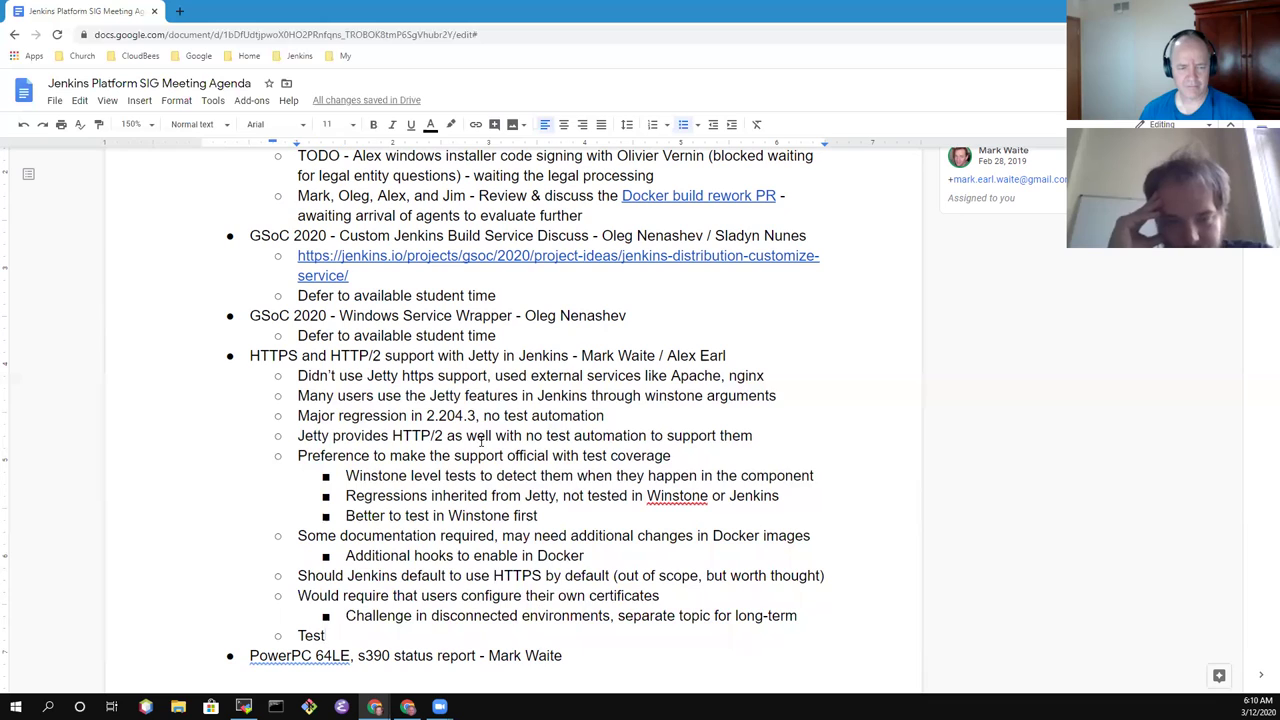
key(BackSpace)
key(BackSpace)
key(BackSpace)
key(BackSpace)
key(BackSpace)
key(BackSpace)
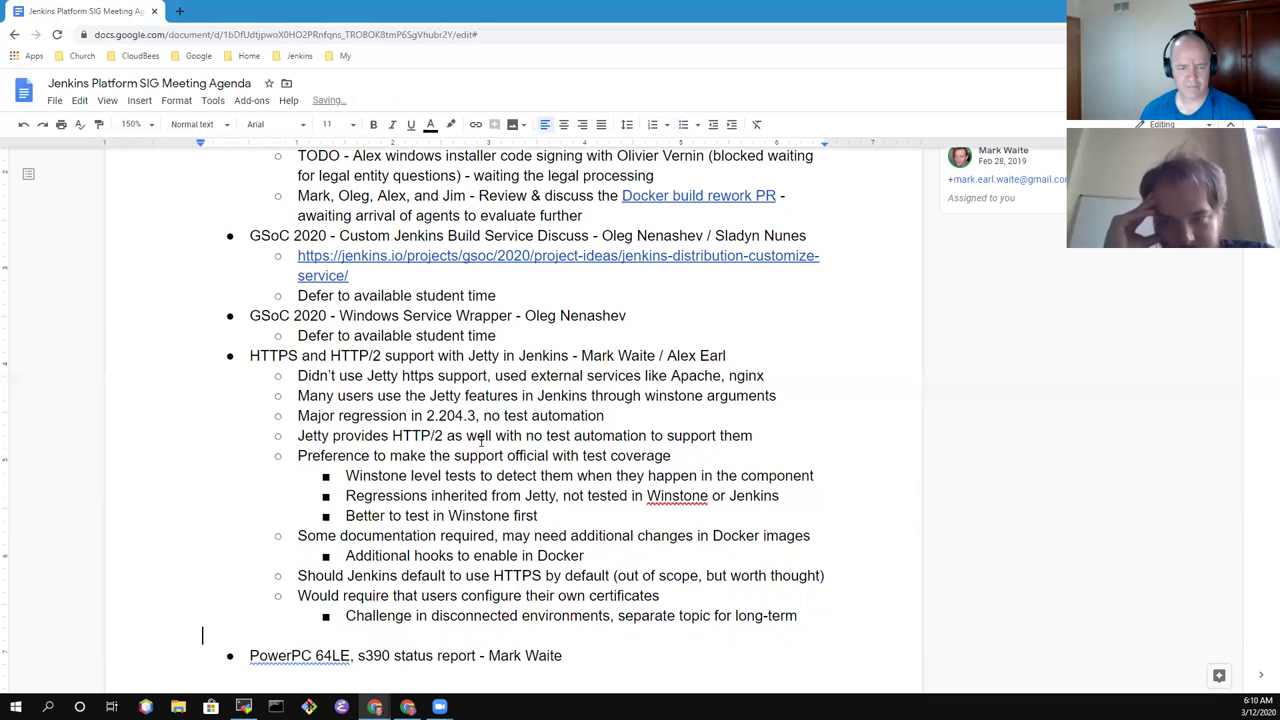
key(BackSpace)
Add the bullet "Action: review regression issues and retrospective" at the same level as the certificates note
key(Return)
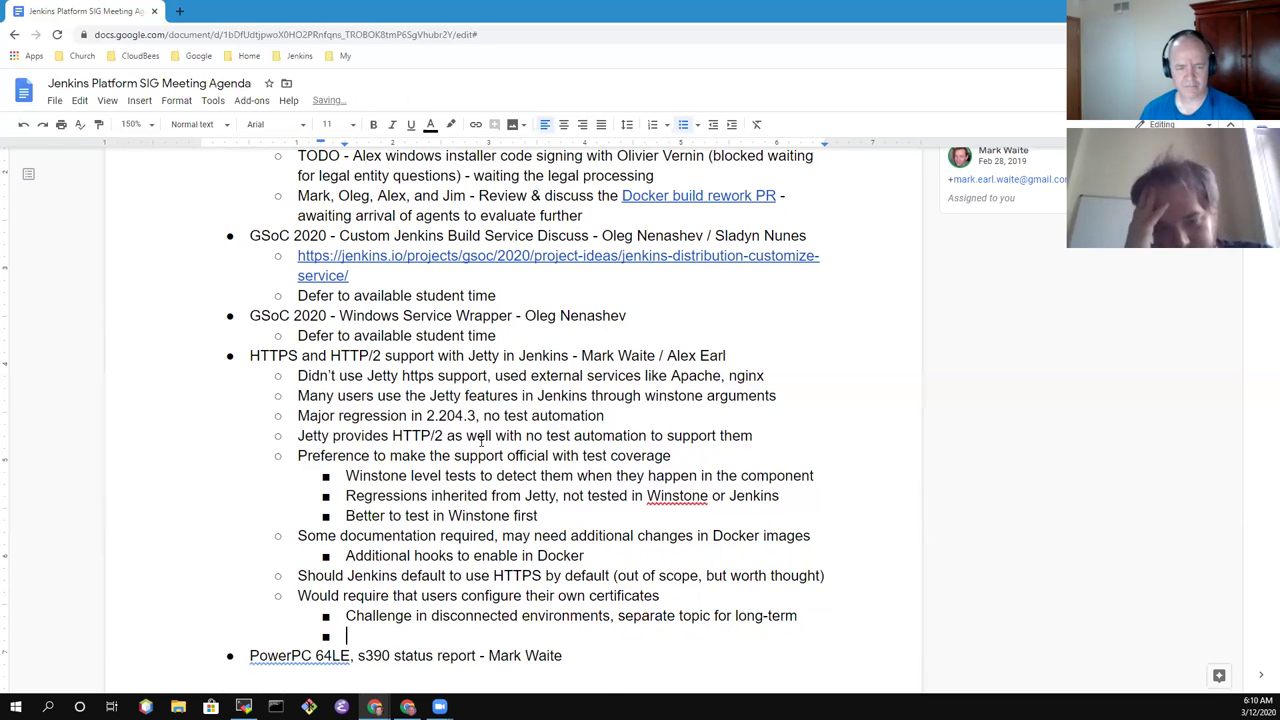
key(shift+Tab)
text(Action: )
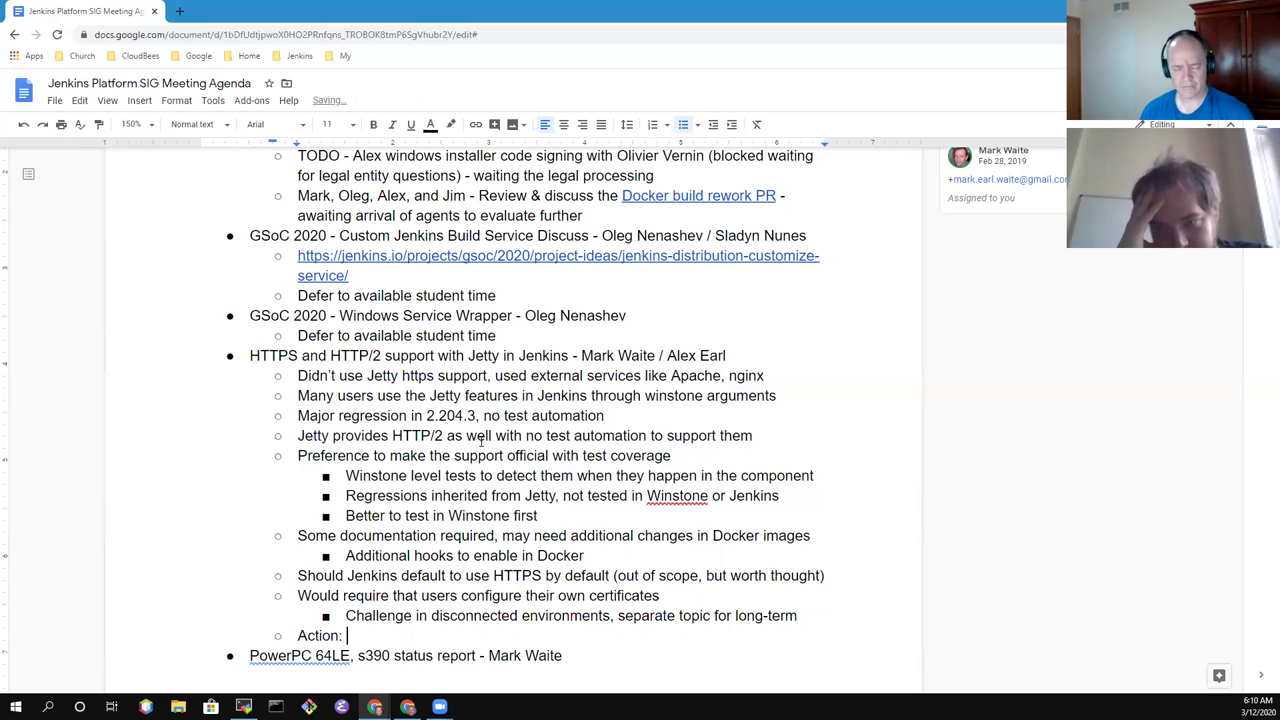
text(review)
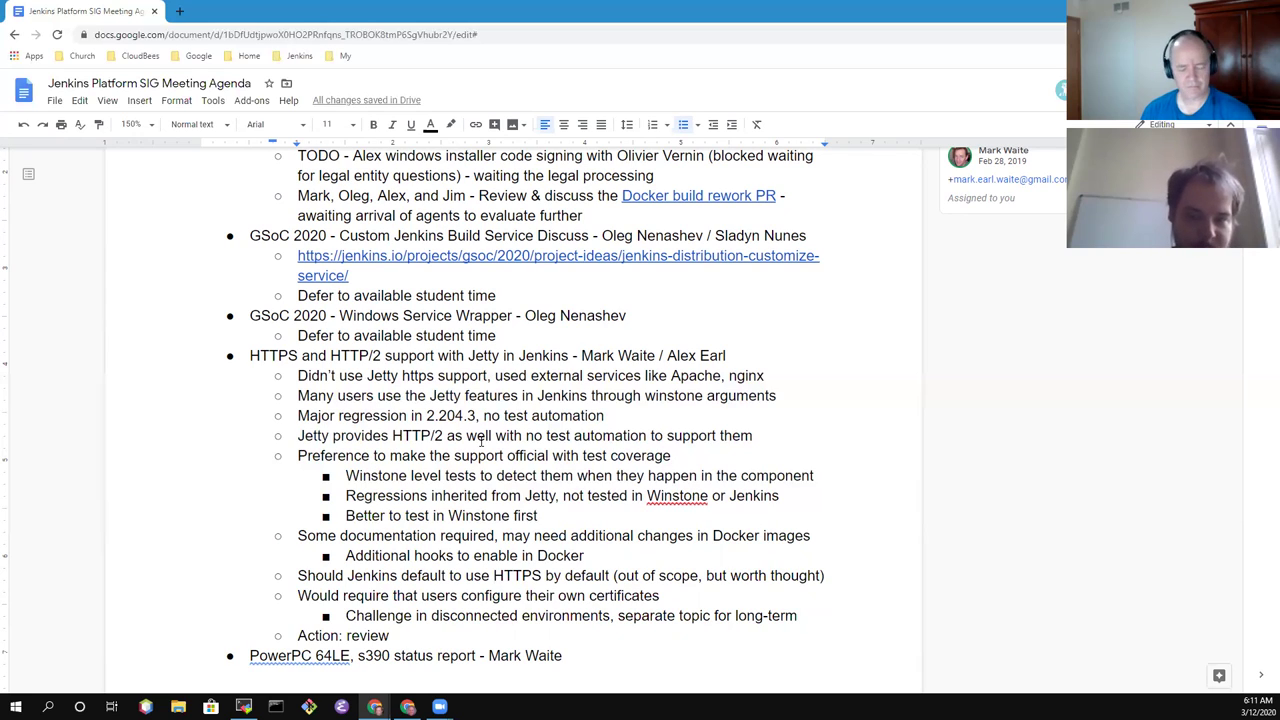
text(regression iss)
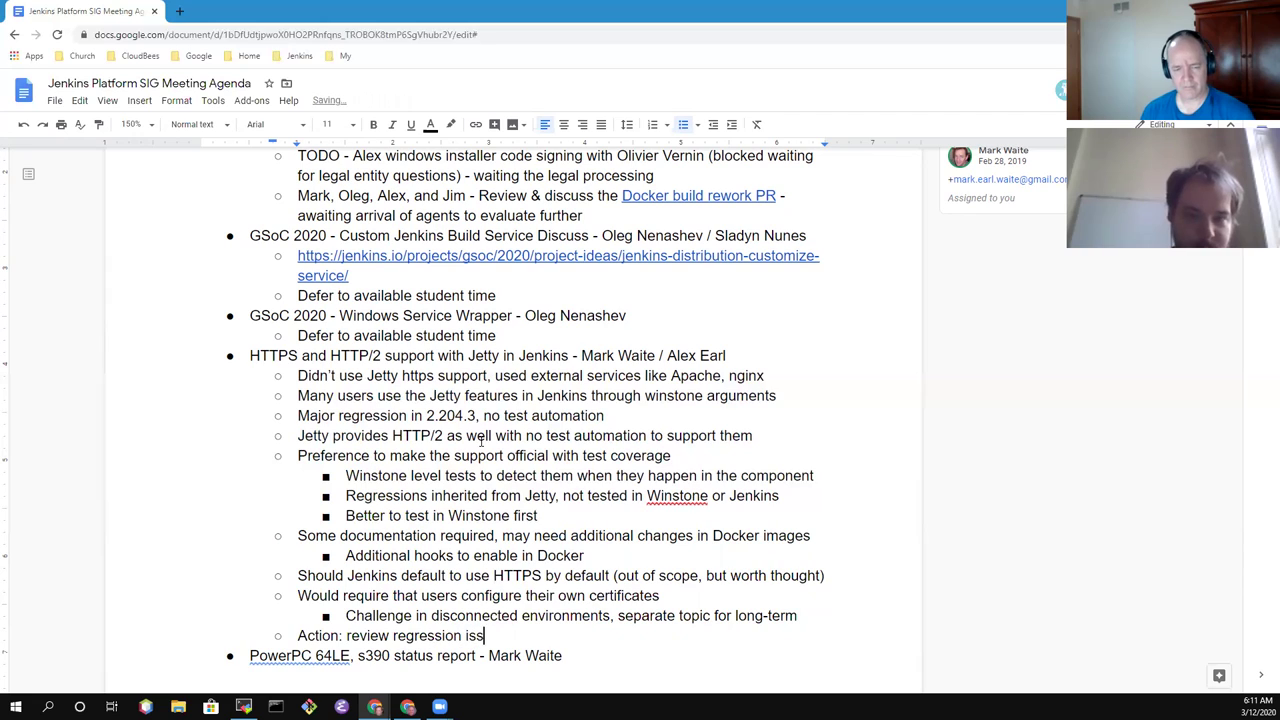
text(ues and )
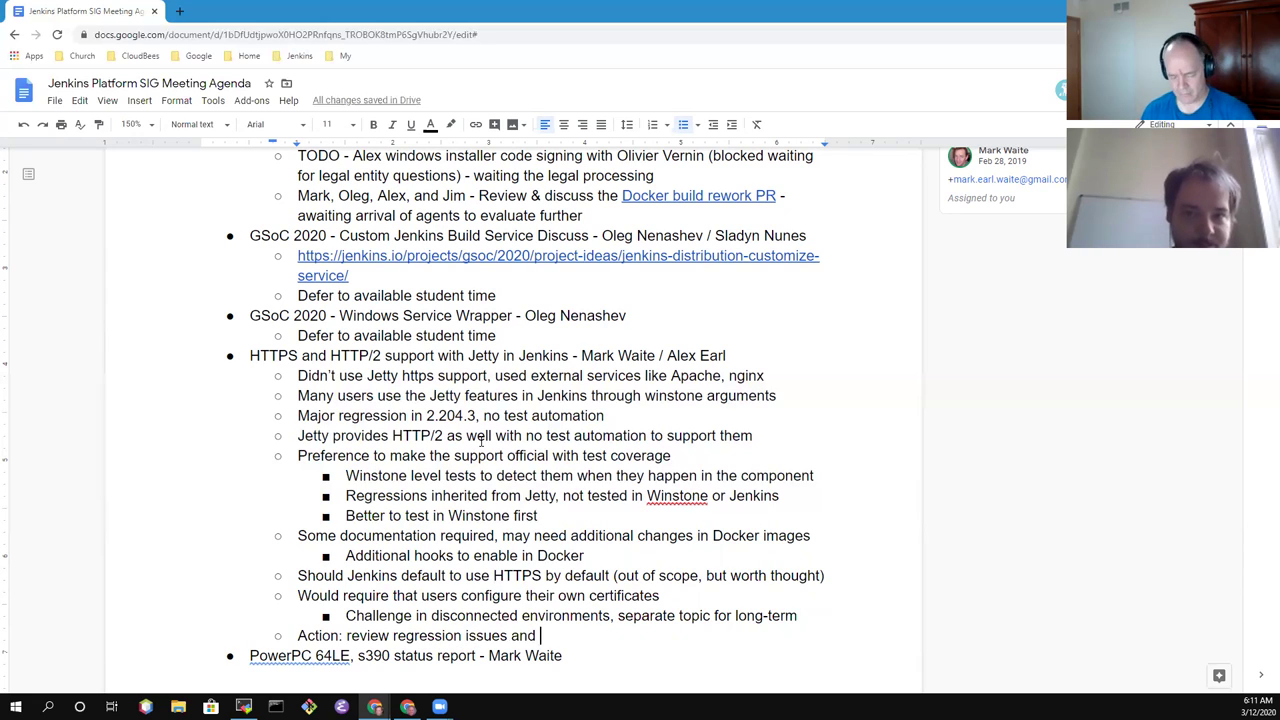
text(retr)
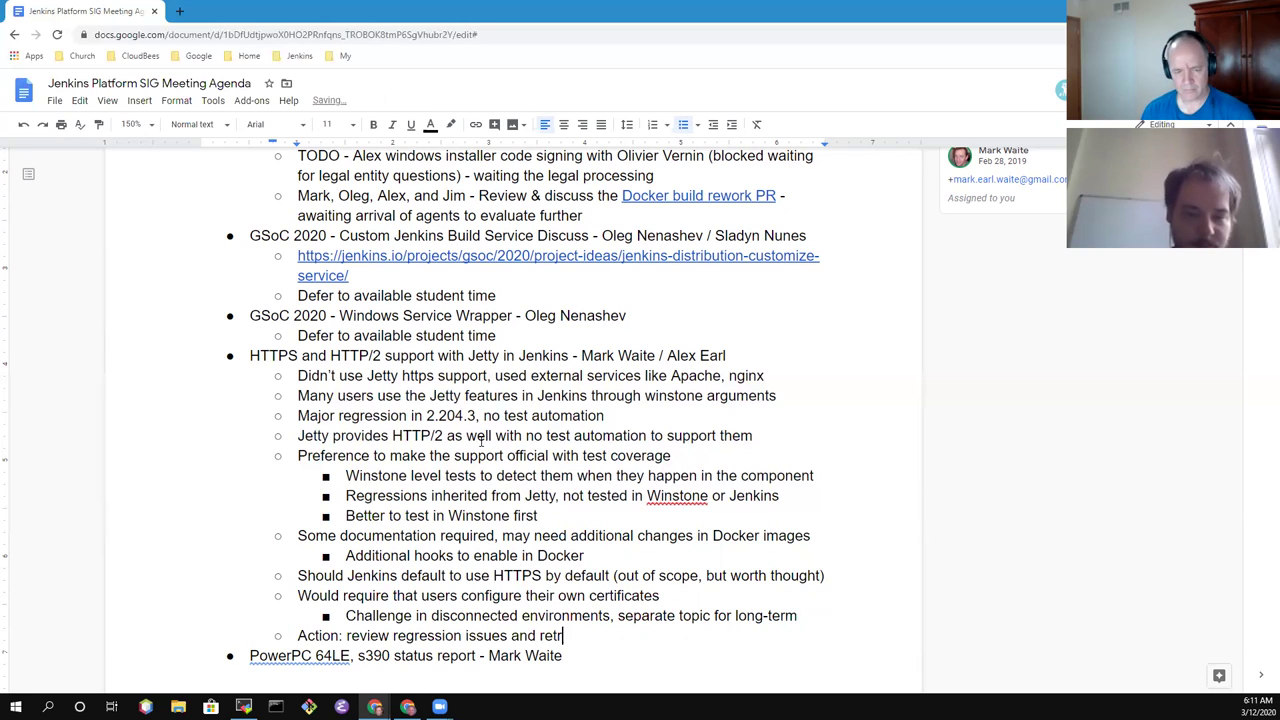
text(ospective)
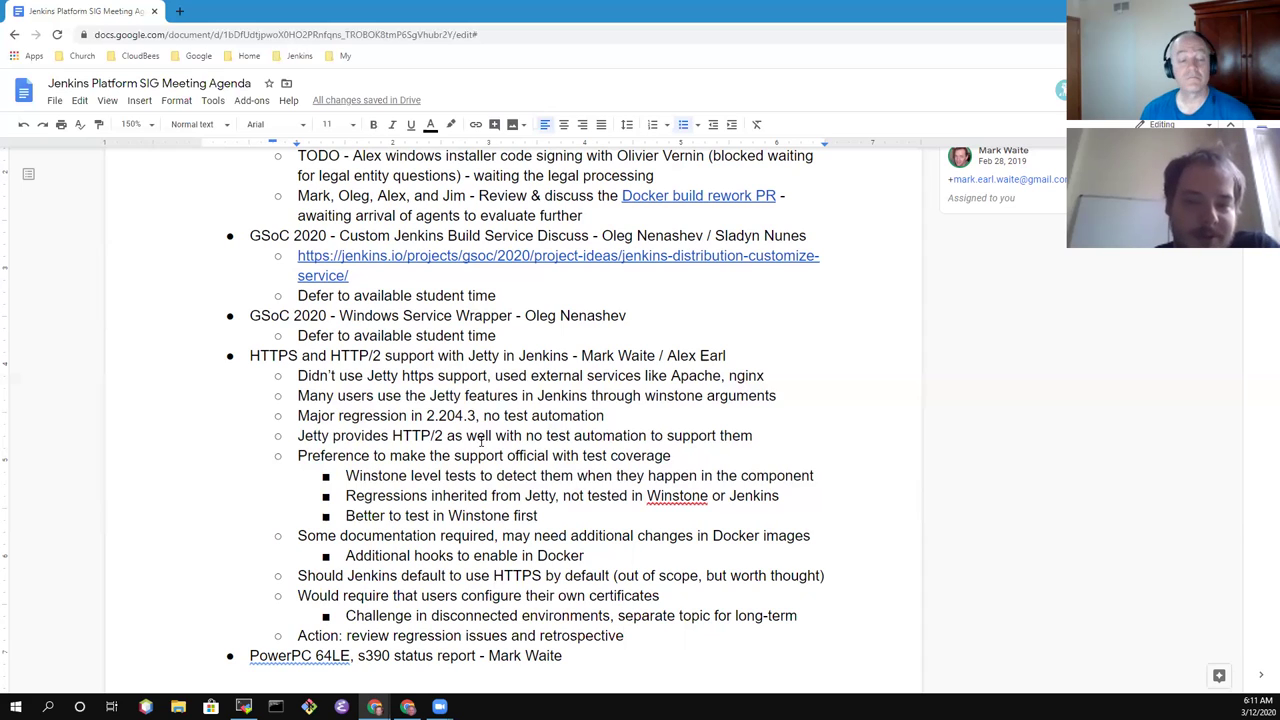
Add the bullet "Smoke test for https has been added to Winstone" below the action note
key(Return)
text(S)
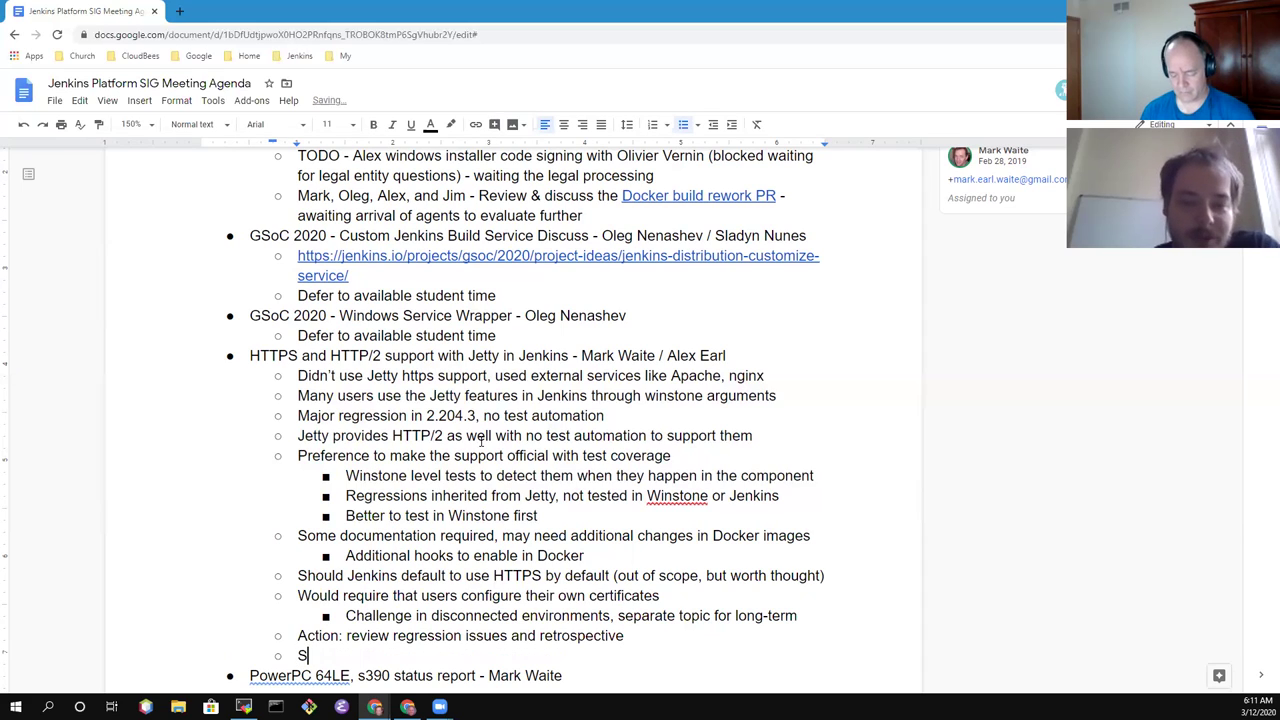
text(moke test for https)
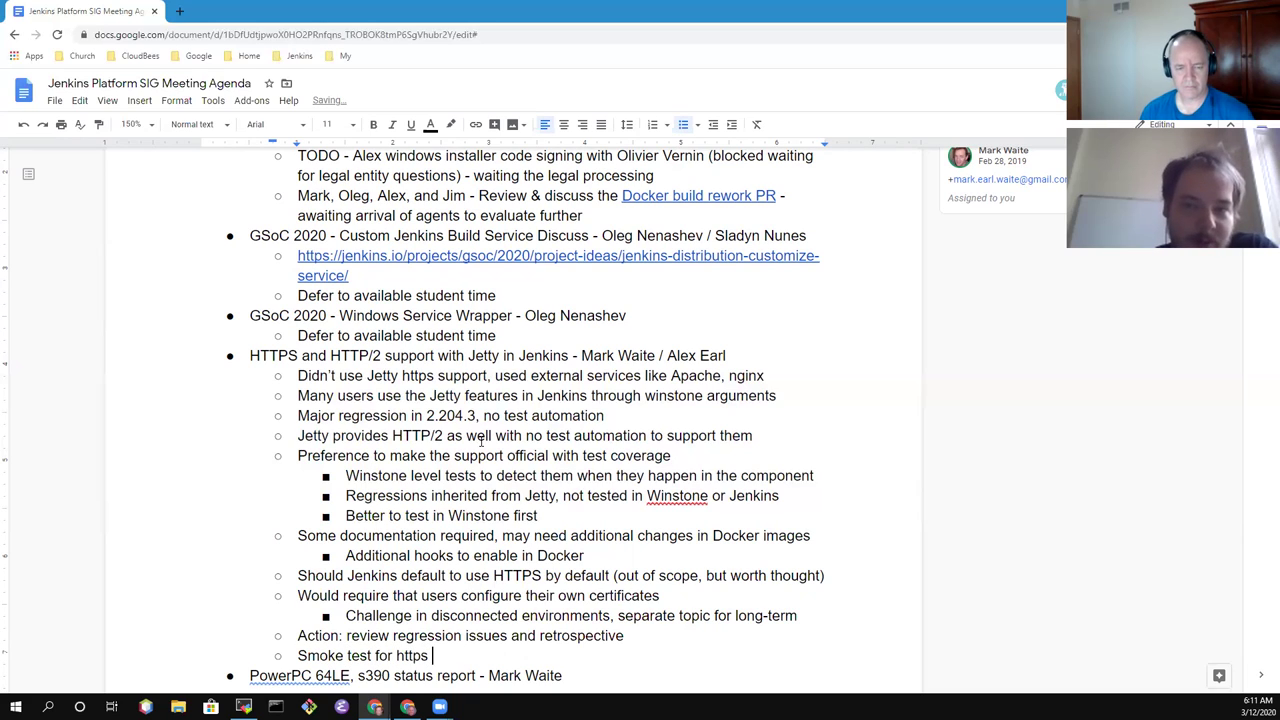
text( has been added)
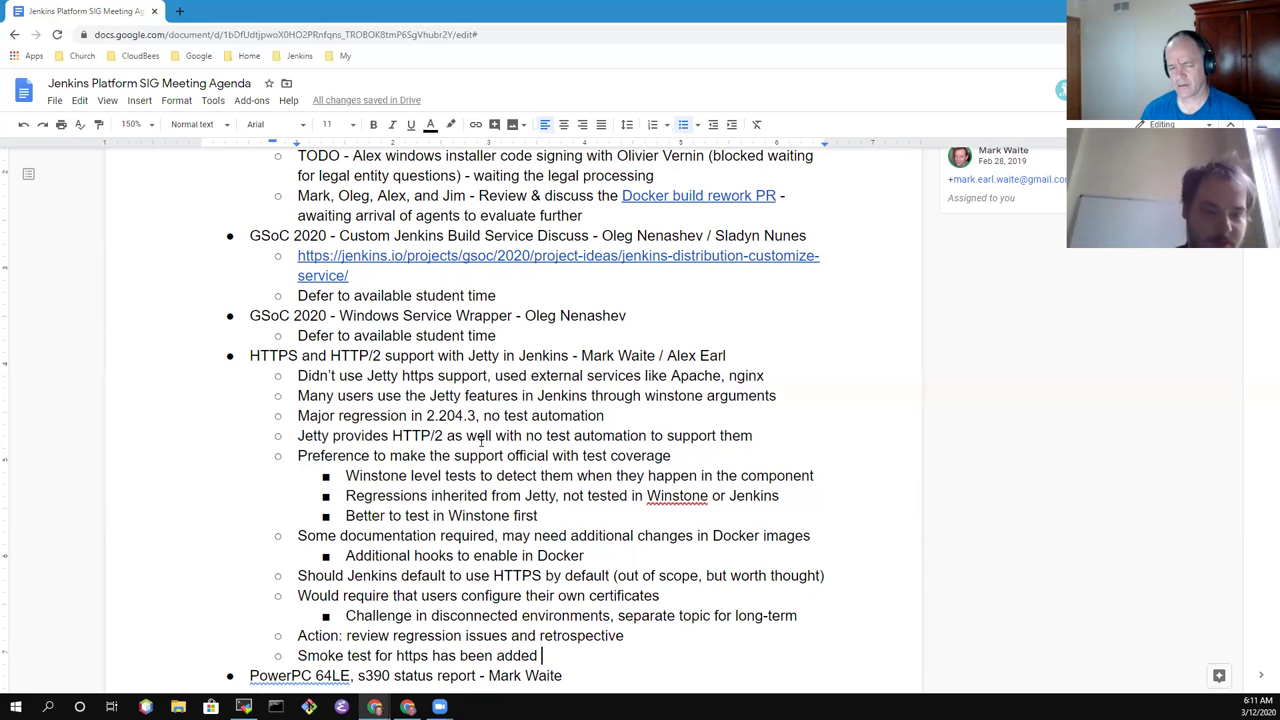
text(to Windston)
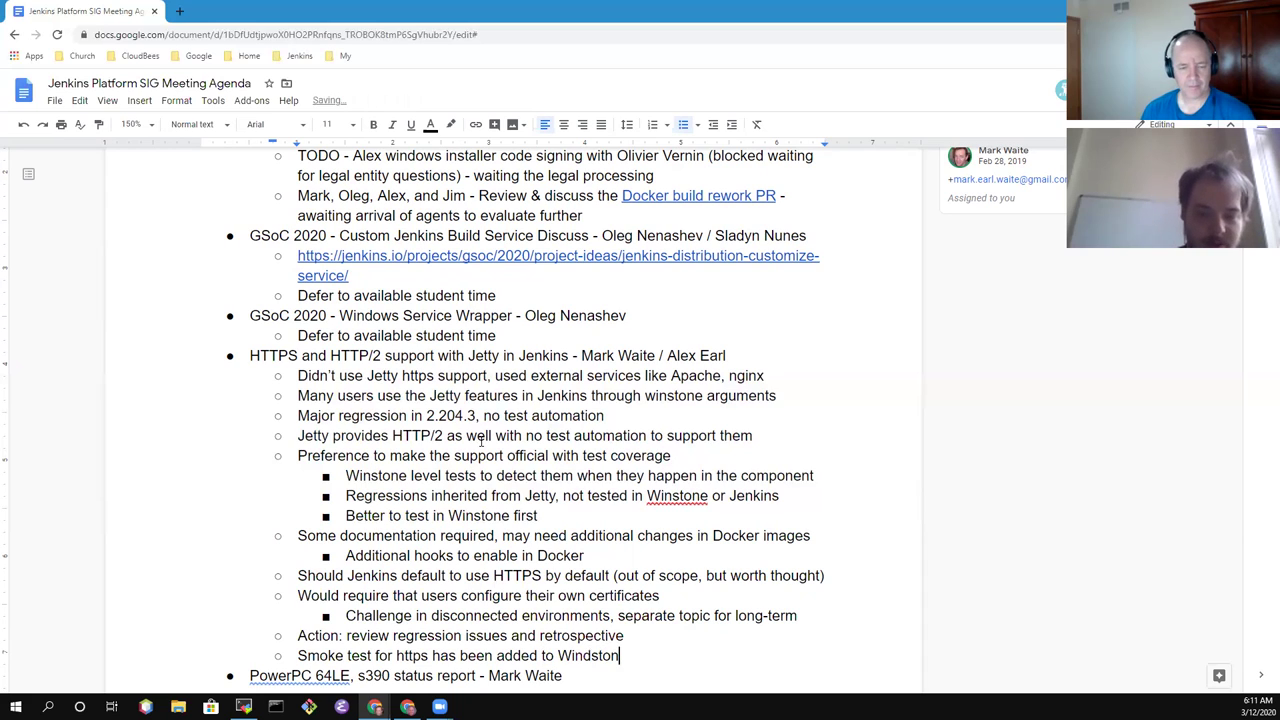
key(ctrl+BackSpace)
text(Winstone)
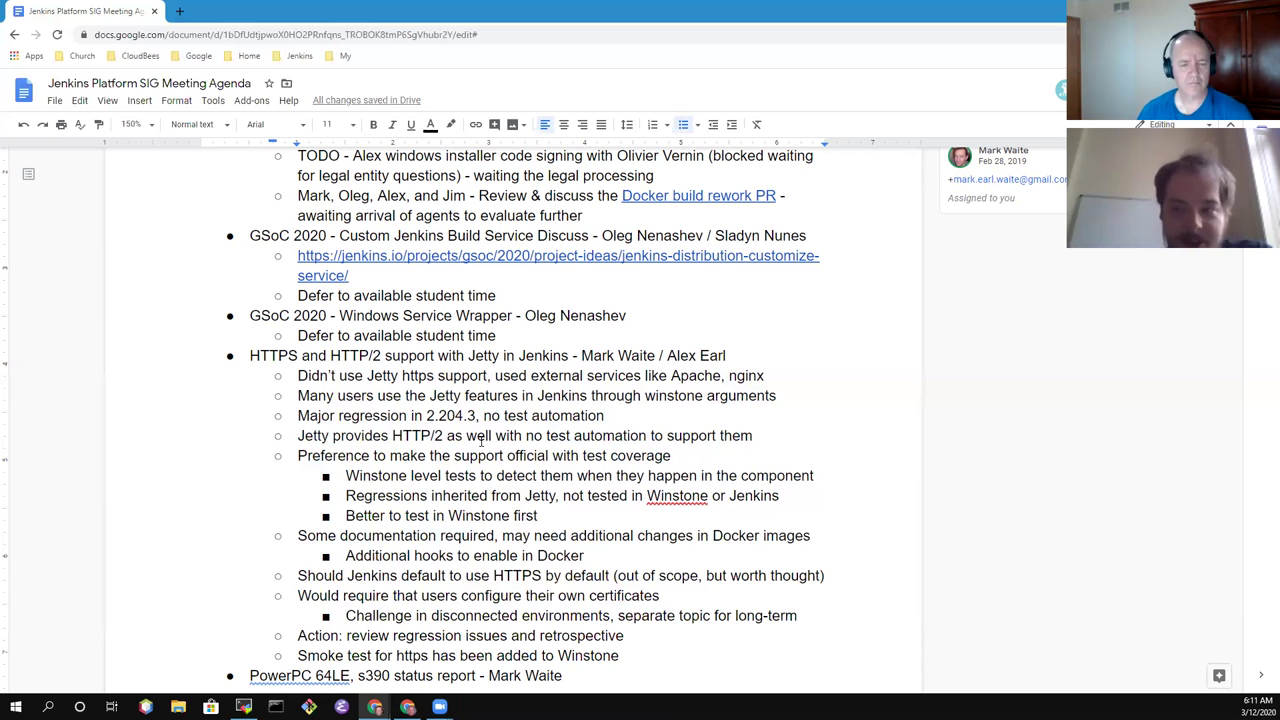
Add the bullet "Tests in the Jenkins environment are more difficult" below the Winstone smoke test note
scroll(480, 441, down, 2)
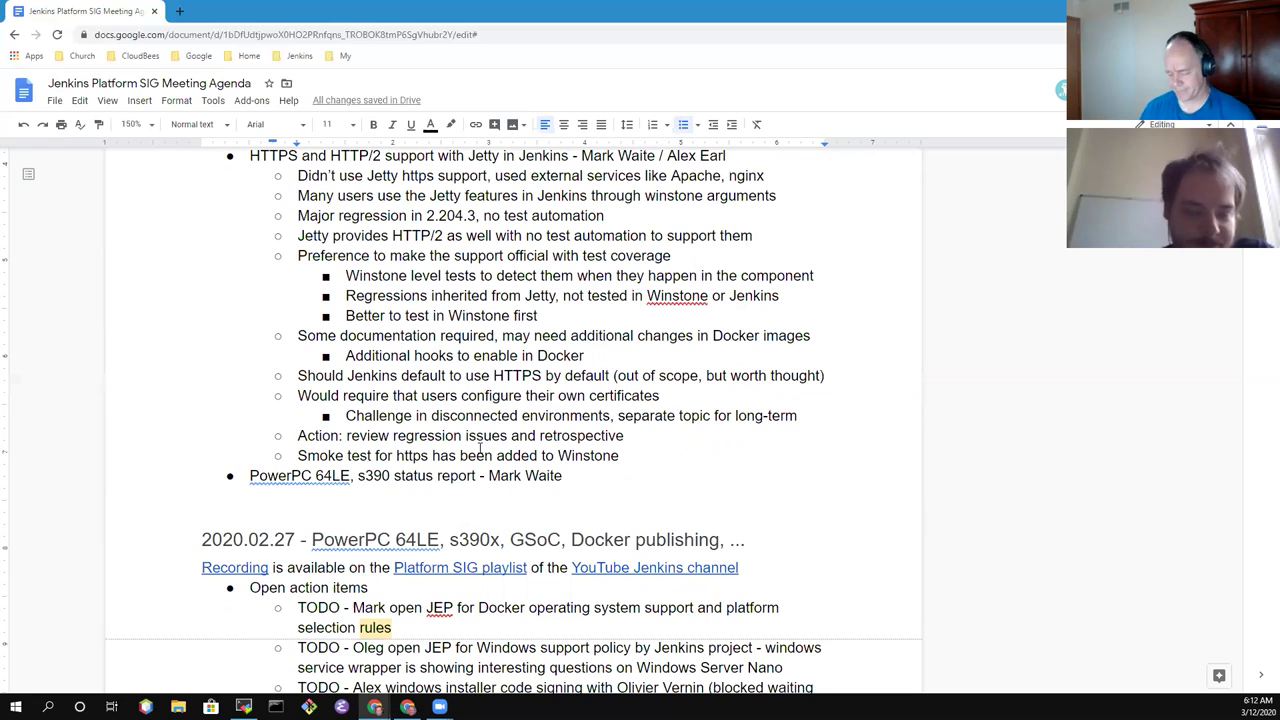
key(Return)
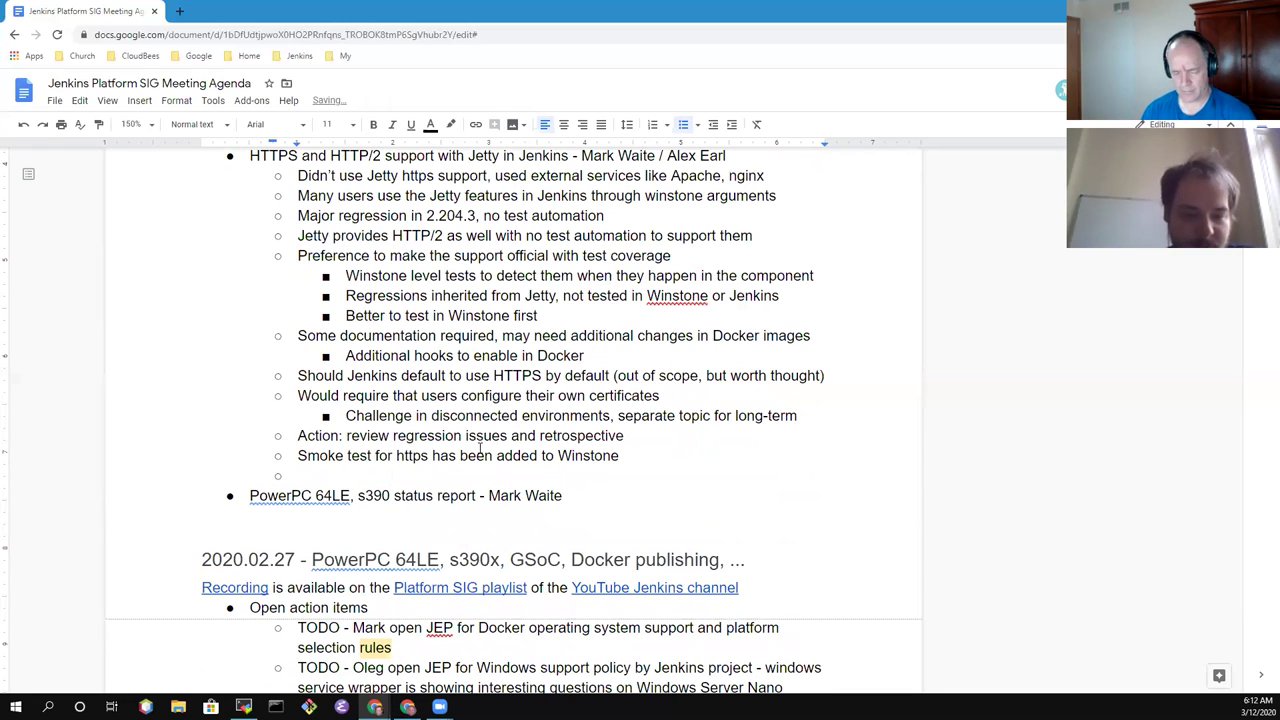
text(Tests in the Jenkins)
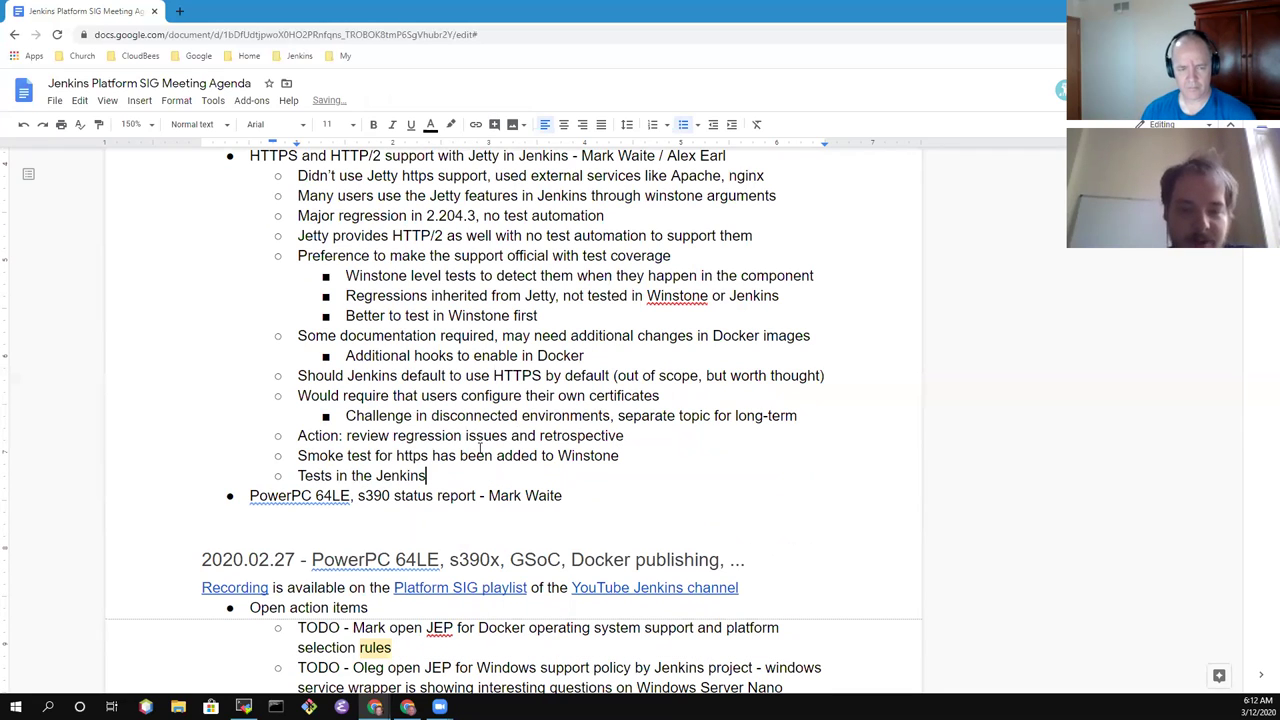
text( environment )
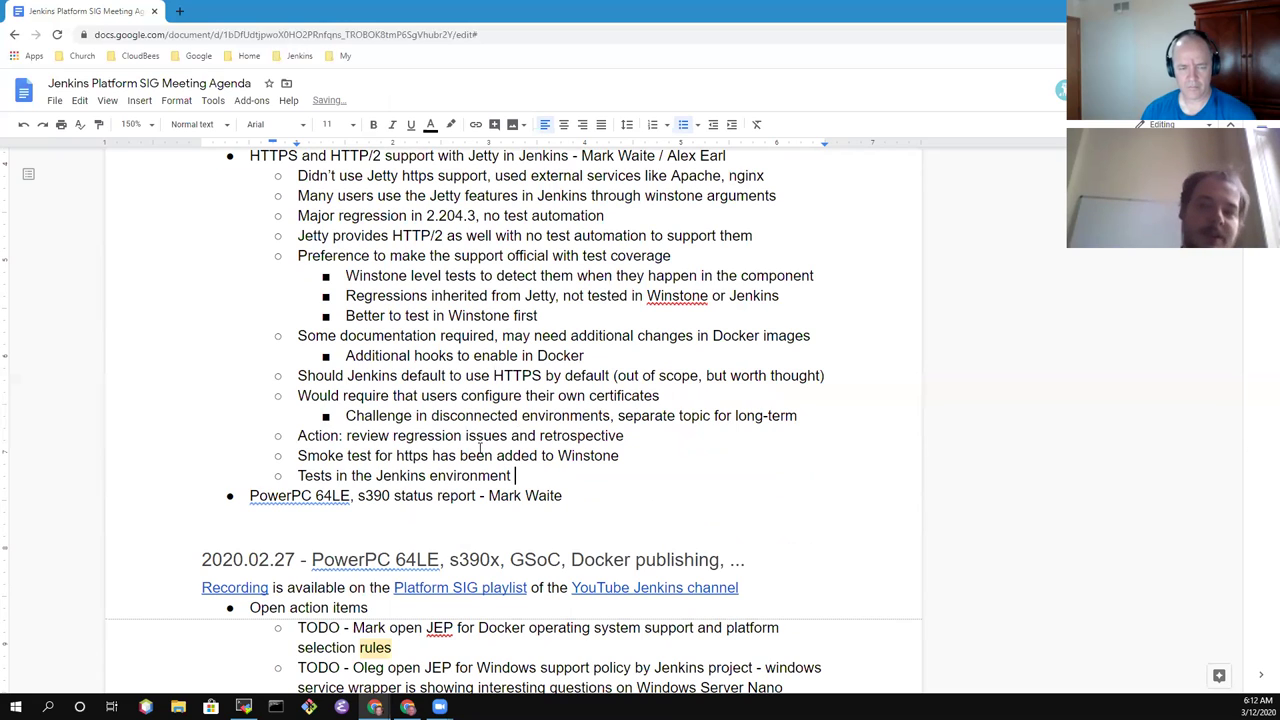
text(are more di)
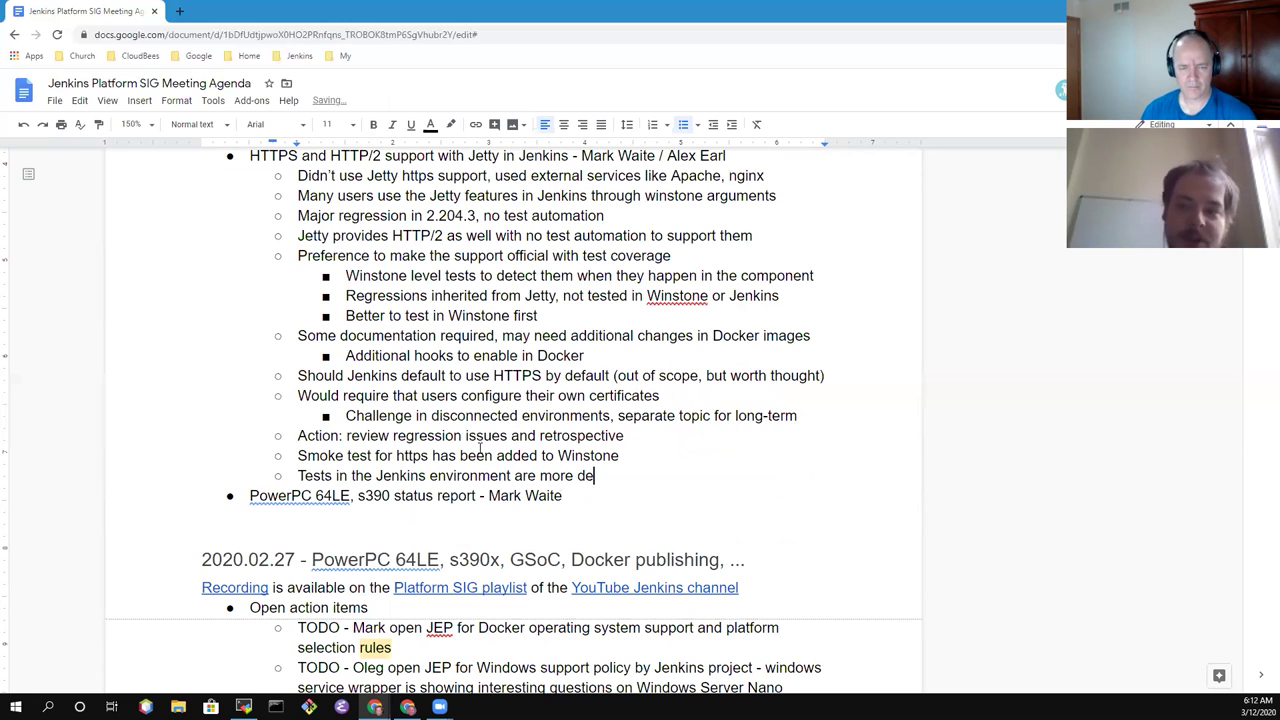
text(fficult)
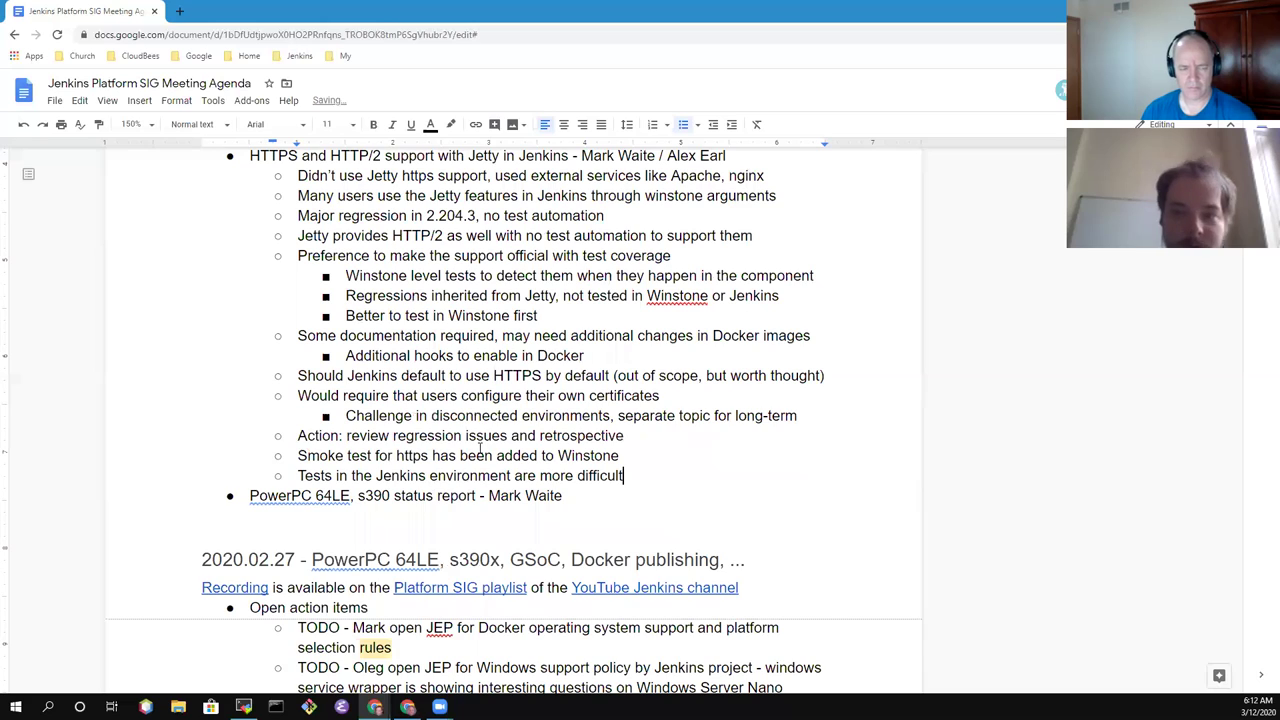
Add the bullet "Would like to run tests in both http and https" below the Jenkins environment note
key(Return)
text(QW)
key(BackSpace)
key(BackSpace)
text(W)
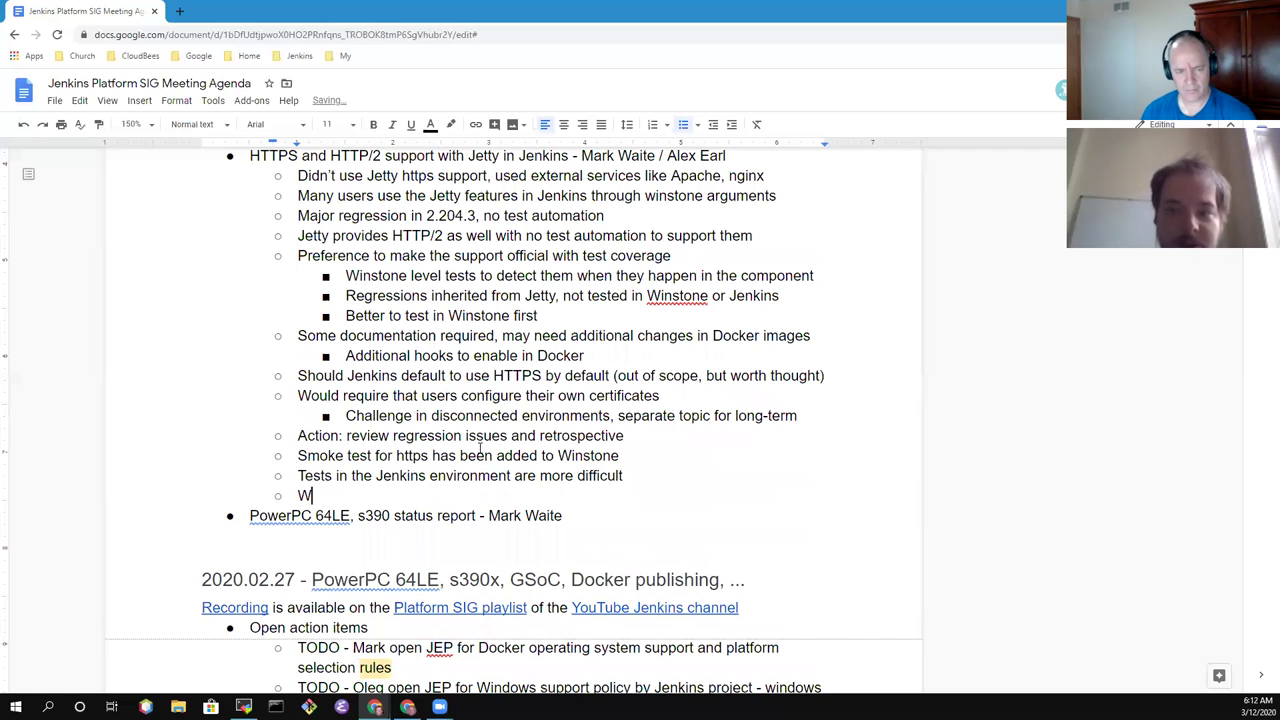
text(ould like to run )
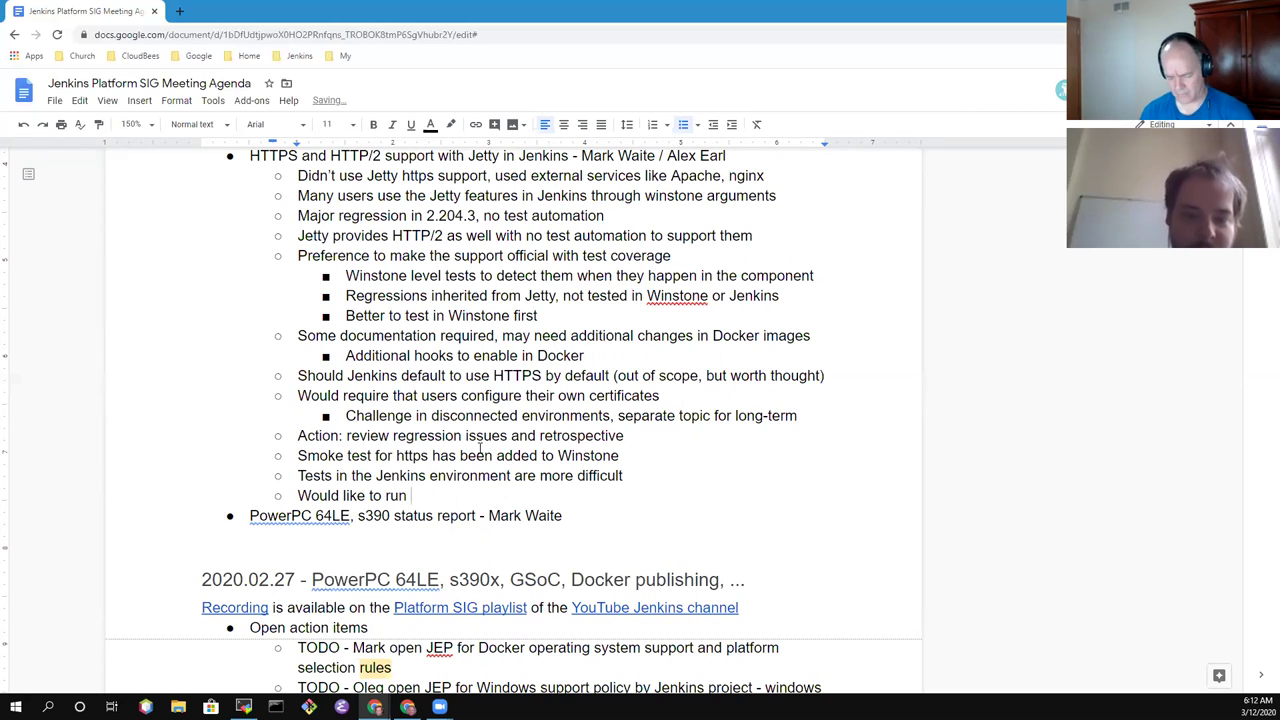
text(tests in both )
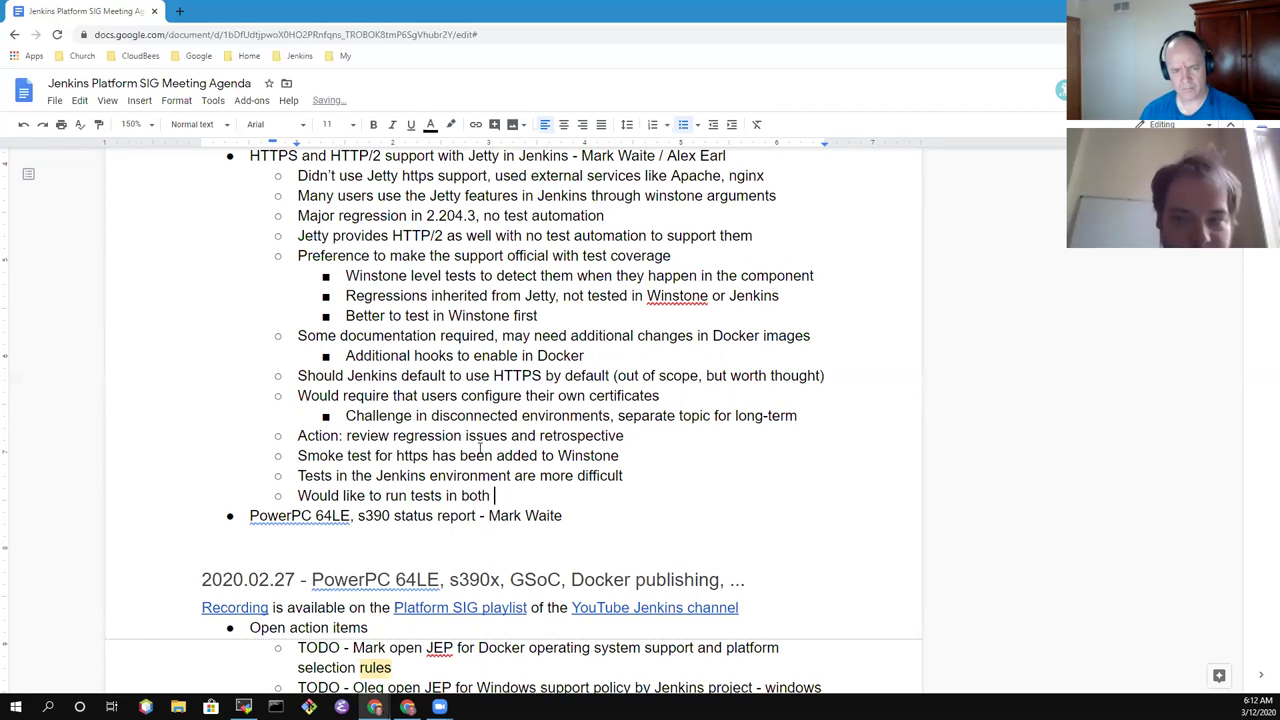
text(http and https)
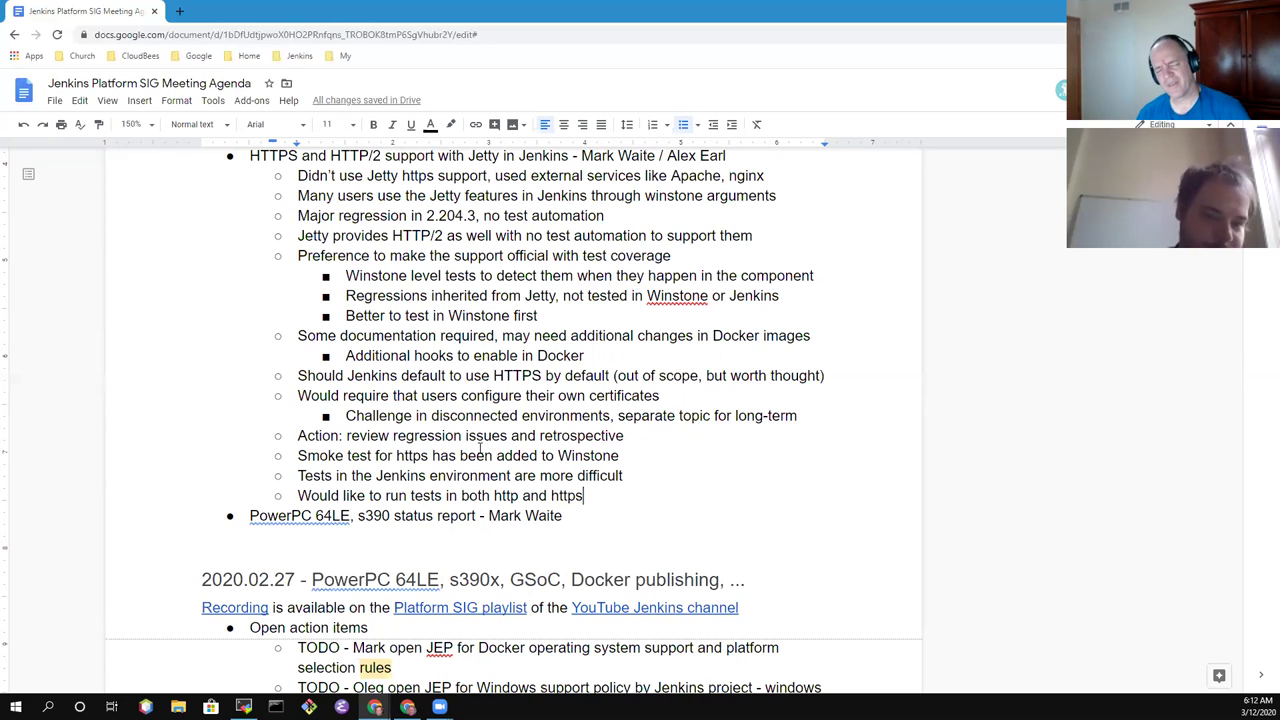
Insert "UI" before "tests" in the bullet about running tests in both http and https
key(ctrl+Left)
key(ctrl+Left)
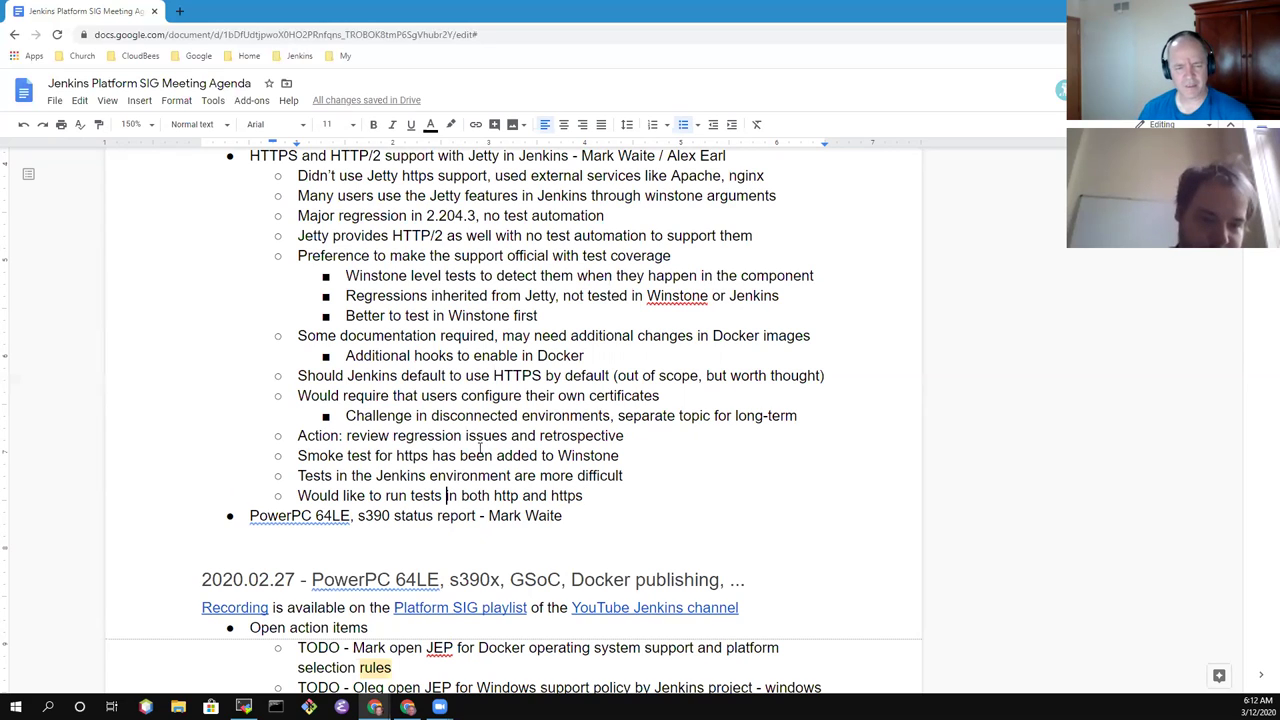
text(UI)
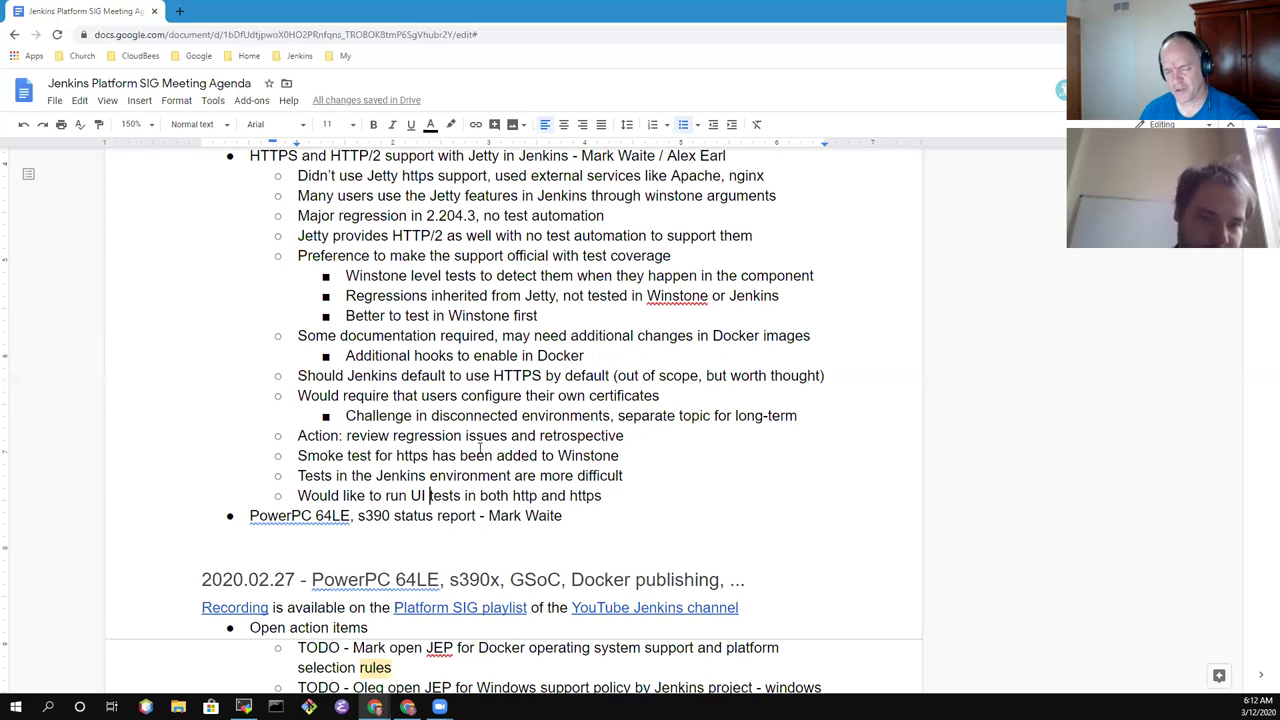
Add the sub-bullet "Form submission size limits an example" one level under the UI tests note
key(End)
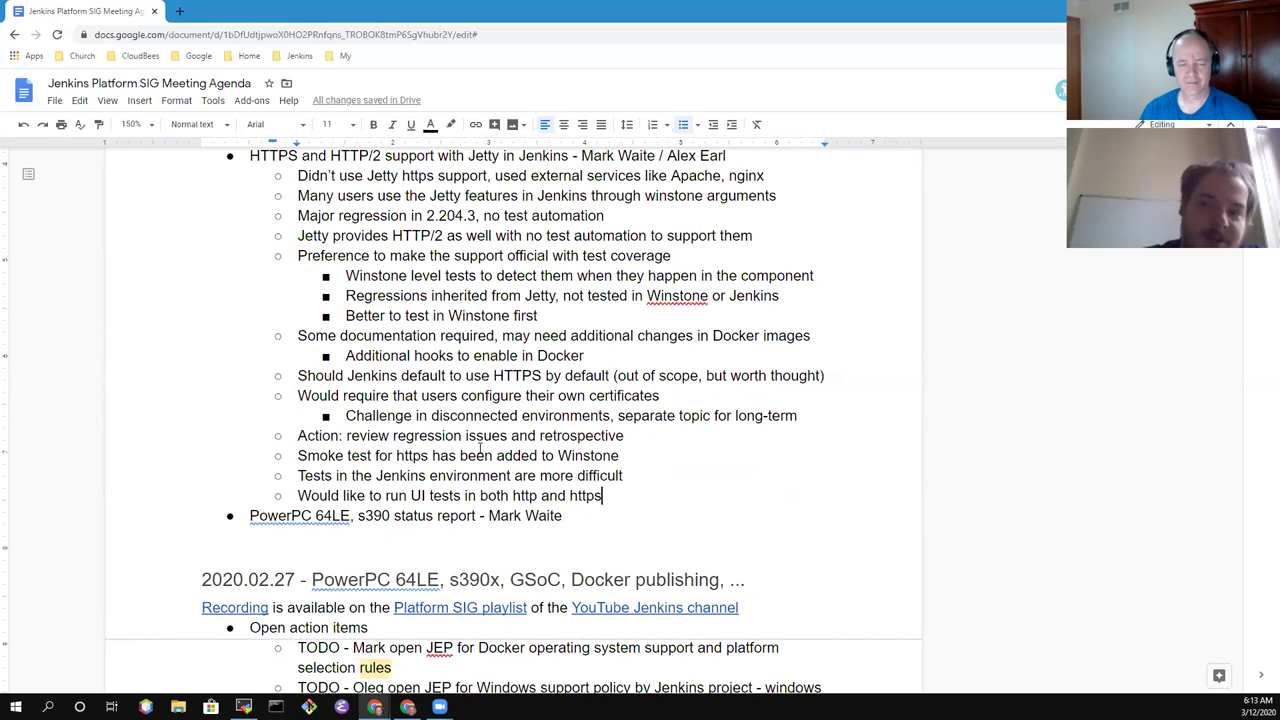
key(Return)
key(Tab)
text(Form sub)
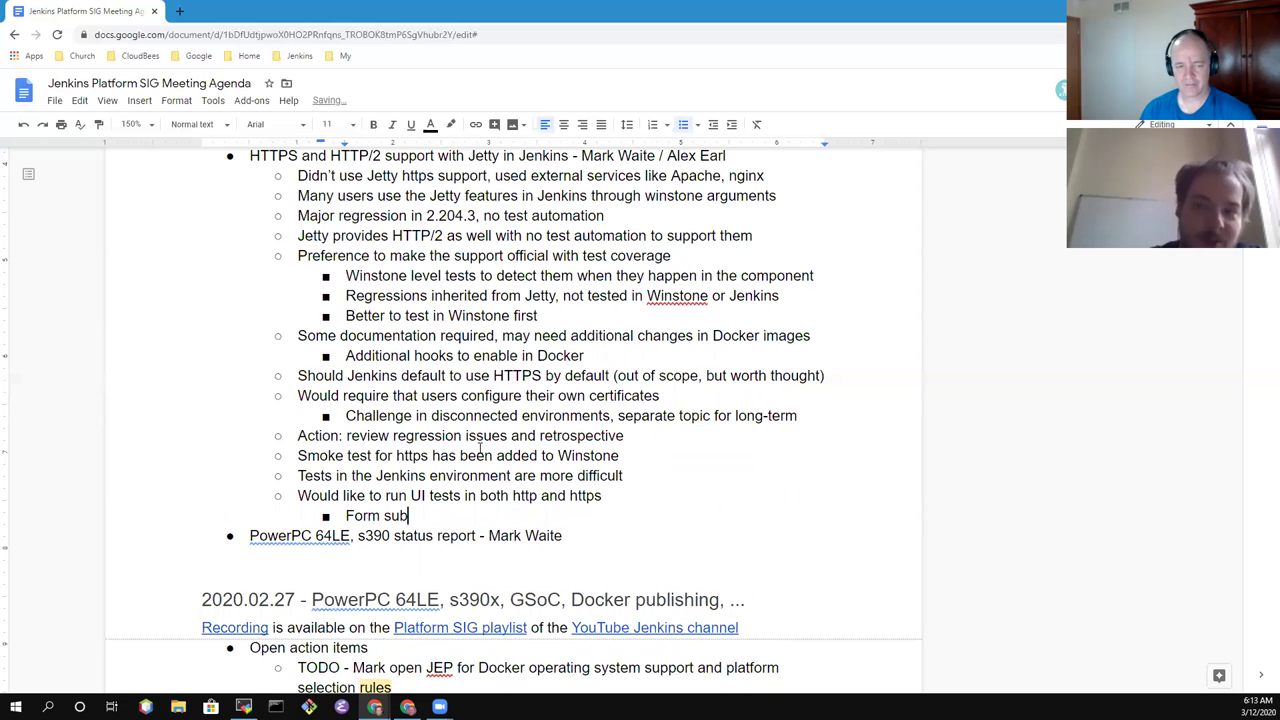
text(missions)
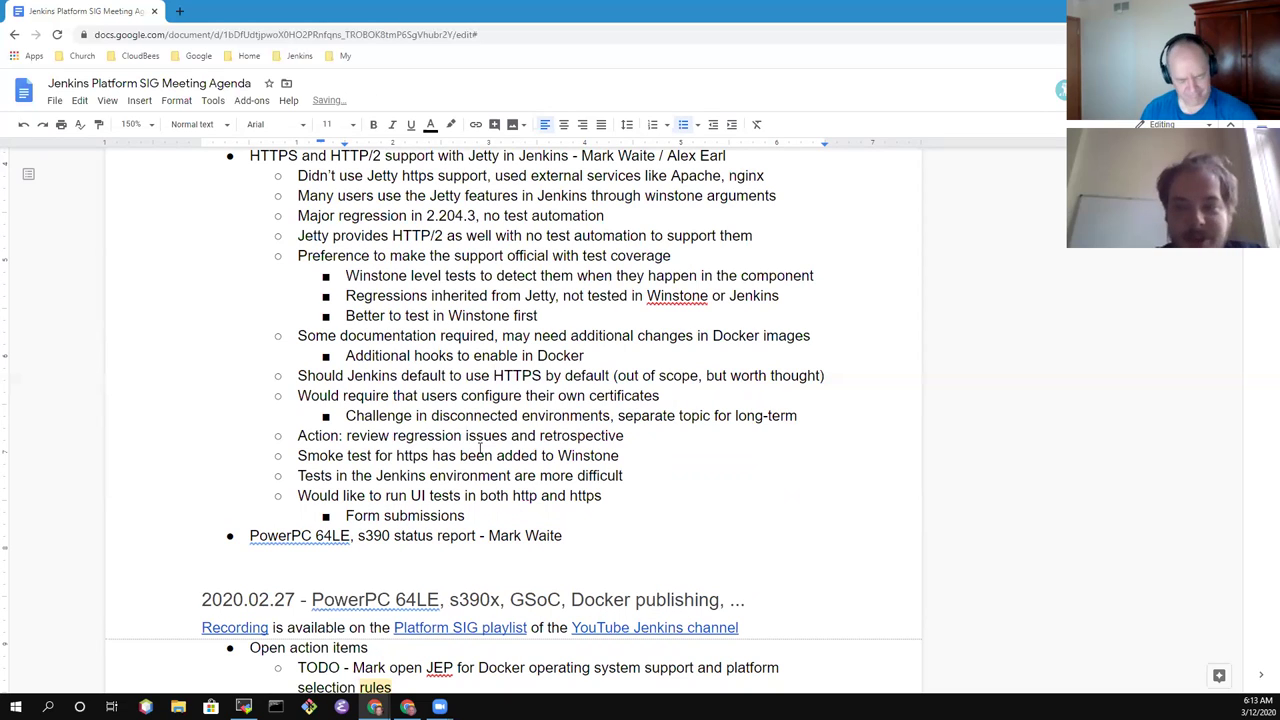
key(BackSpace)
text(sinz)
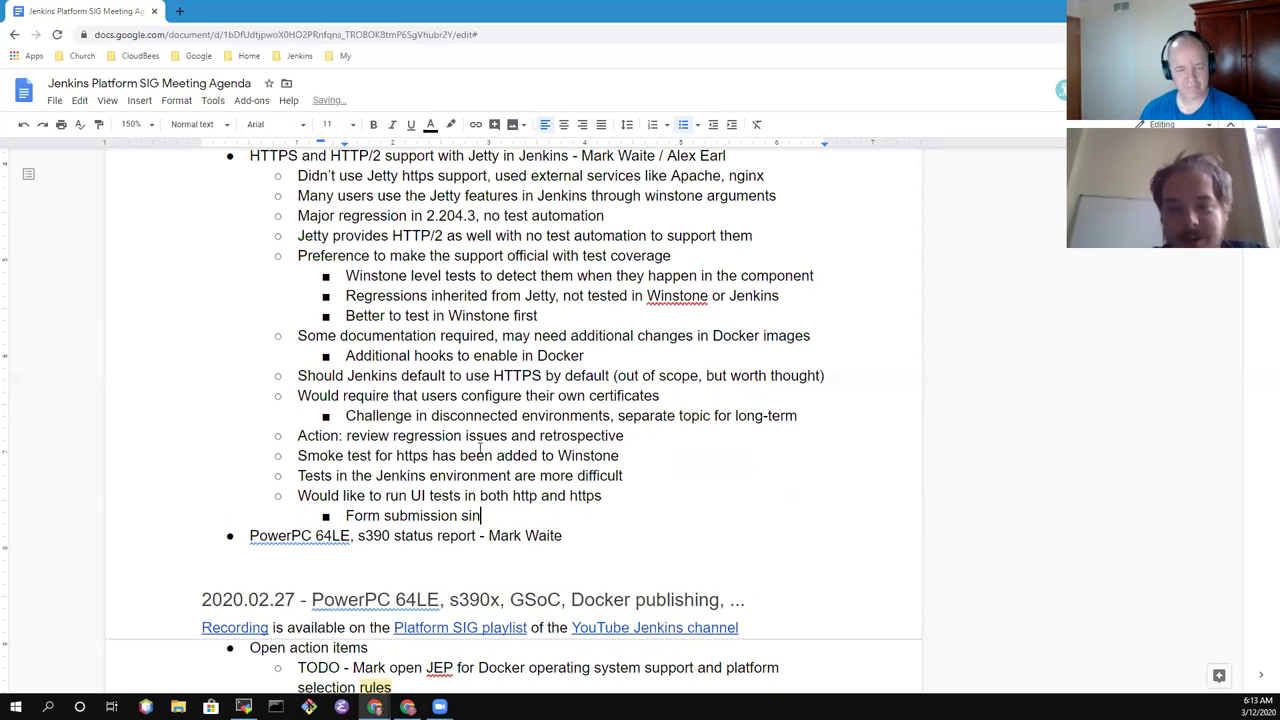
key(BackSpace)
key(BackSpace)
text(ze limits)
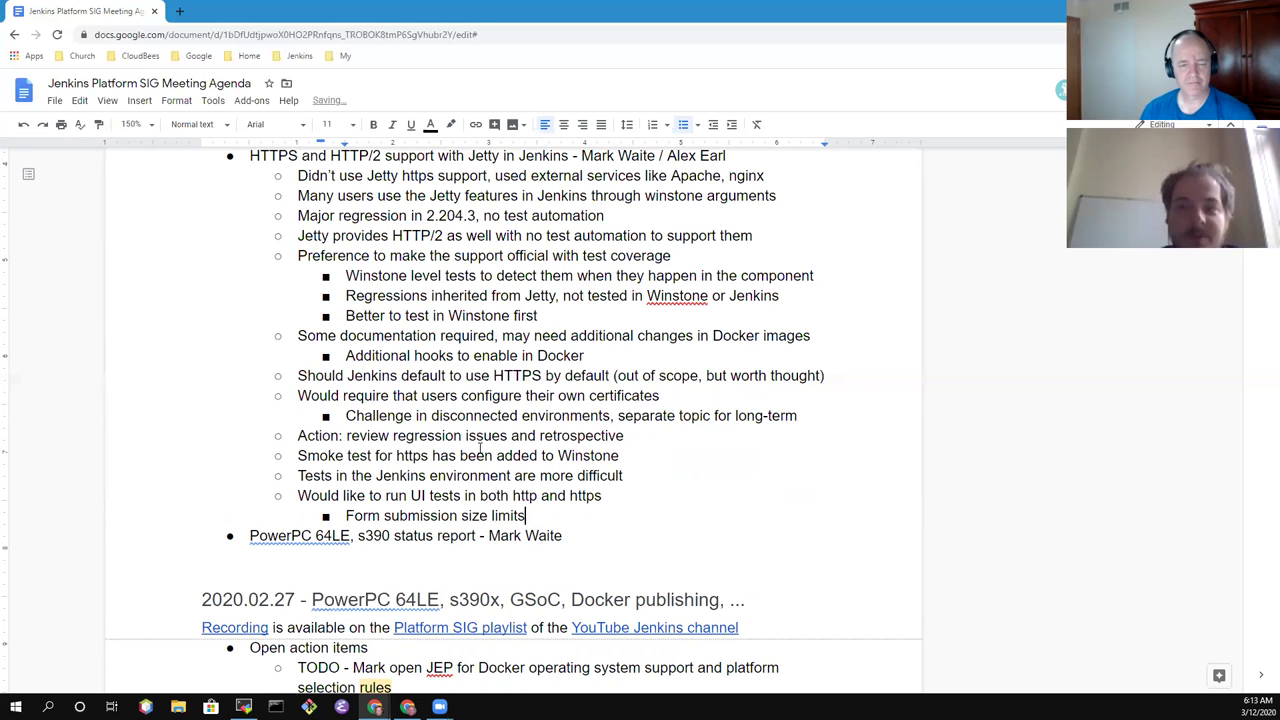
text( an example)
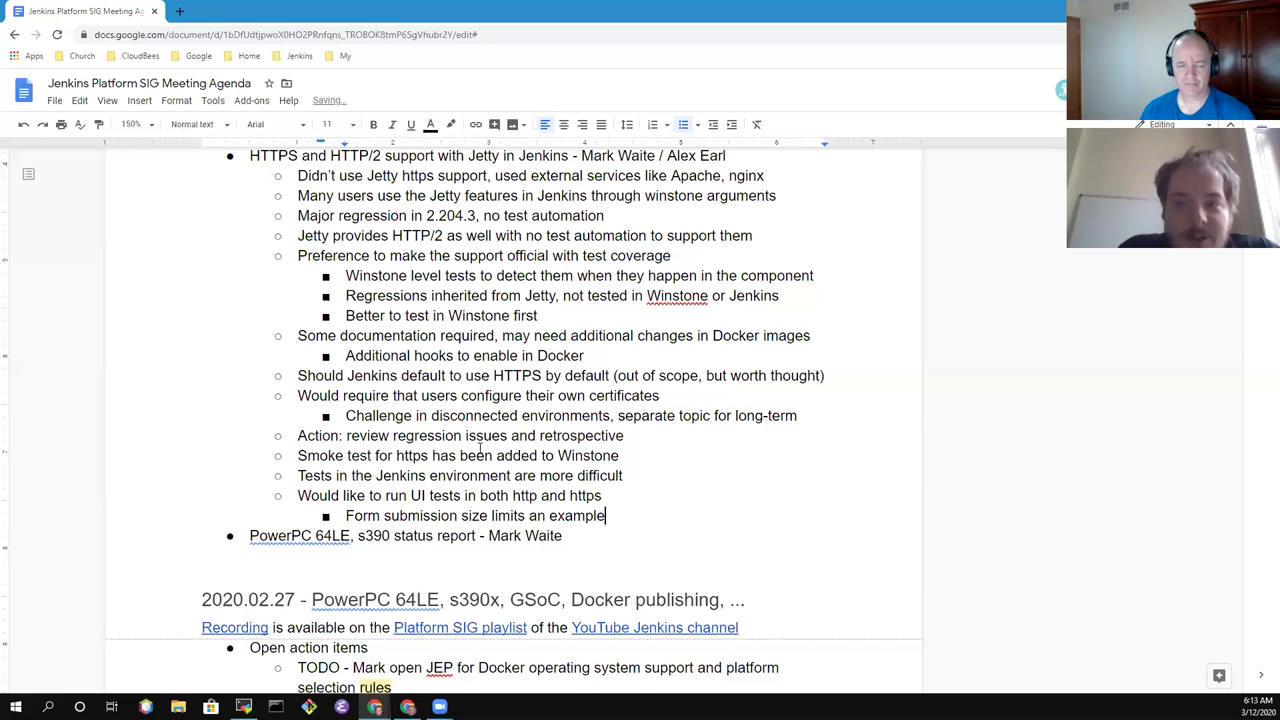
Add the sub-bullet "HTTP/2 even more risky because it is a separate library" below the form submission example
key(Return)
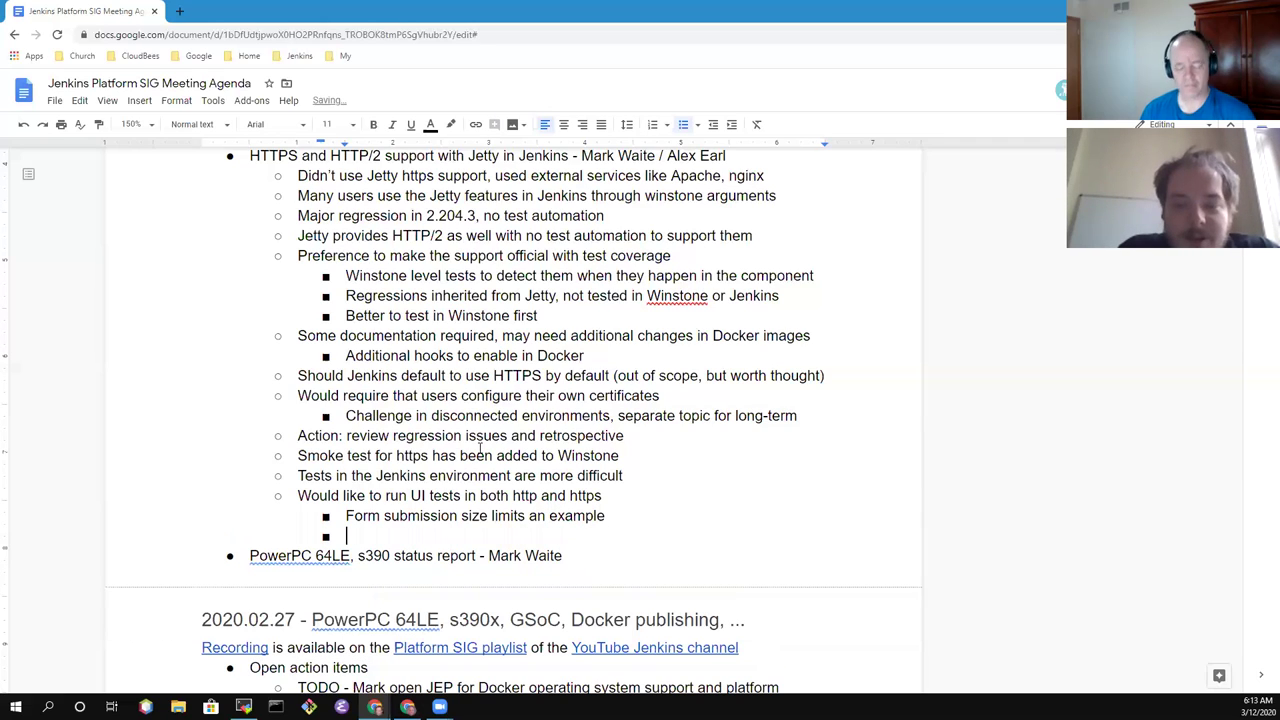
text(HTTP/)
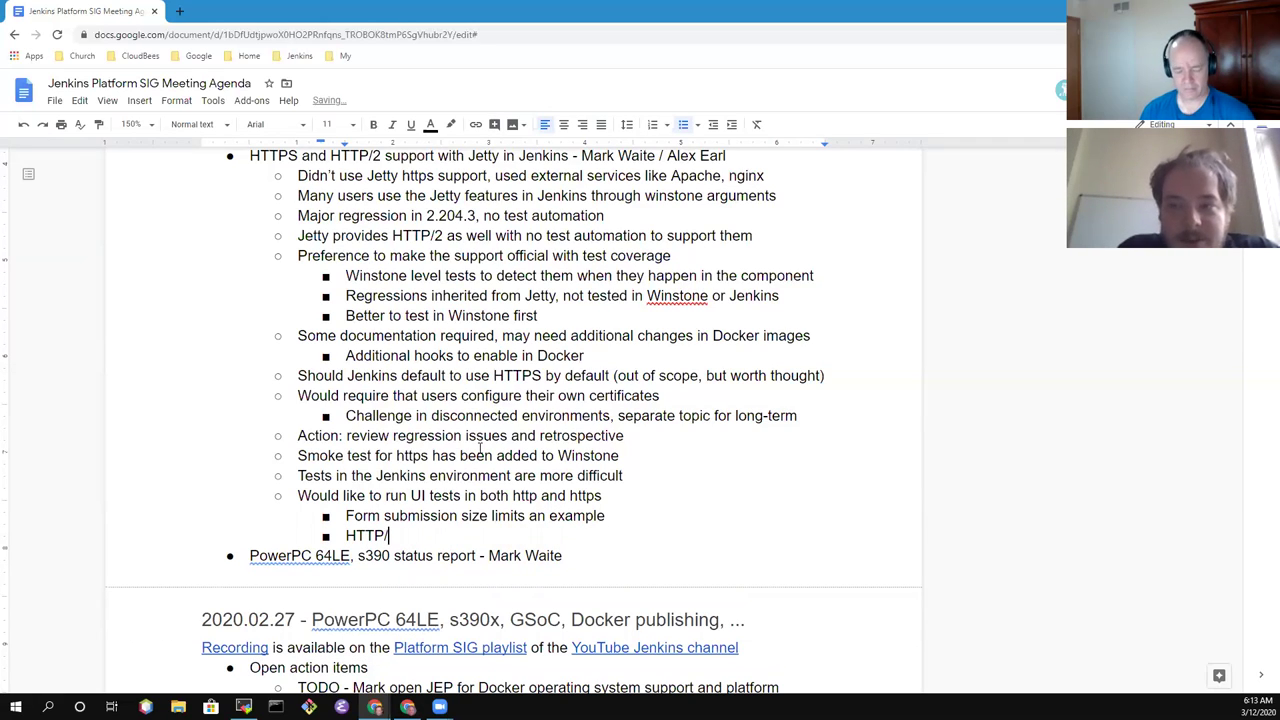
text(2 even more risky)
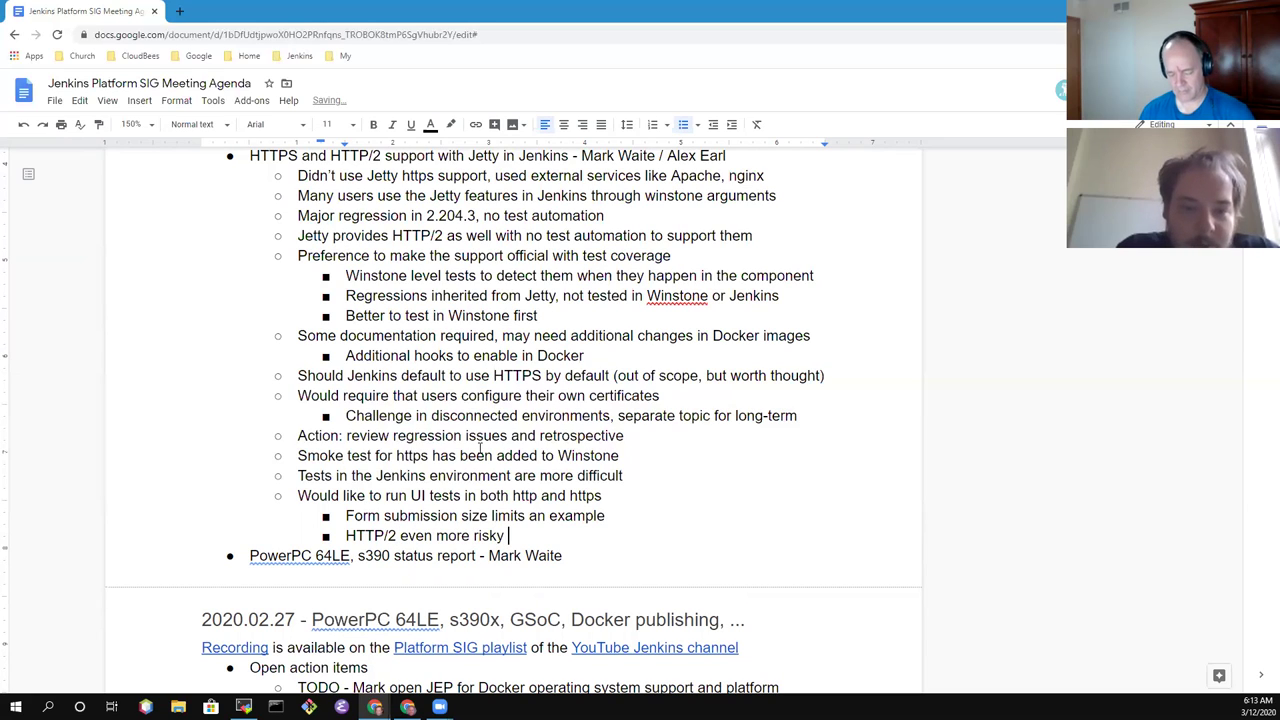
text( because it is a)
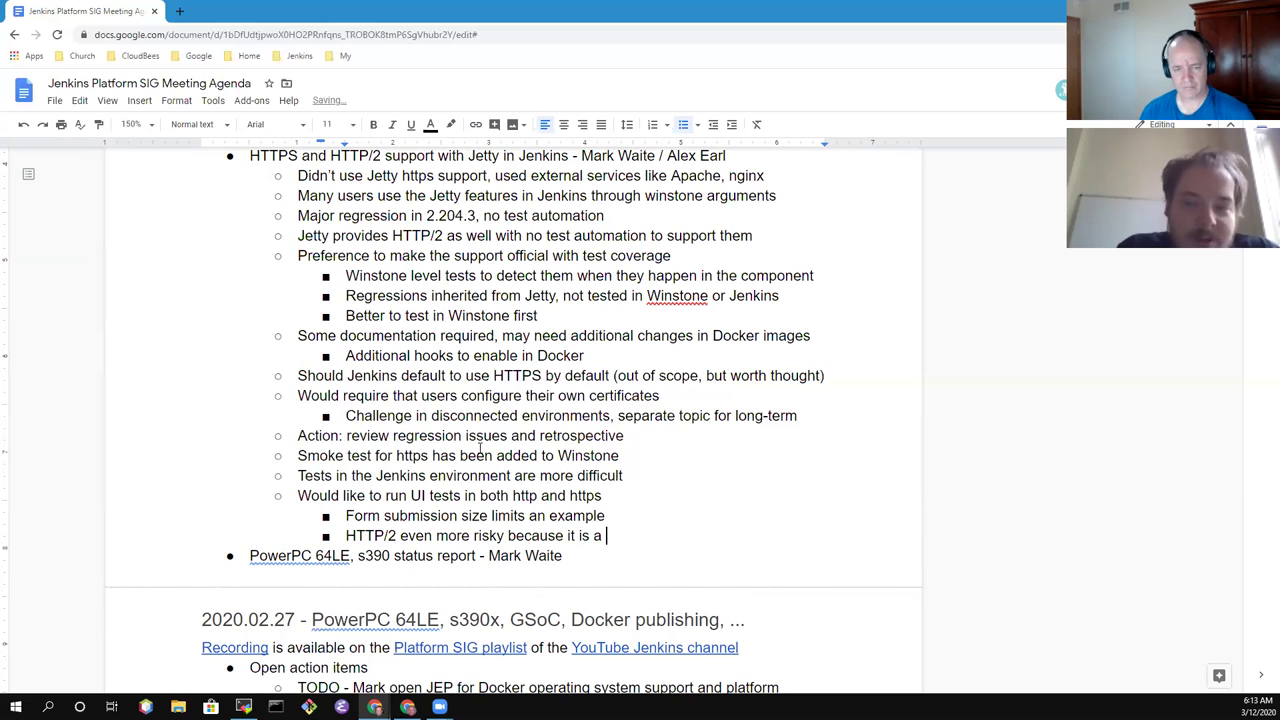
text( separate lib)
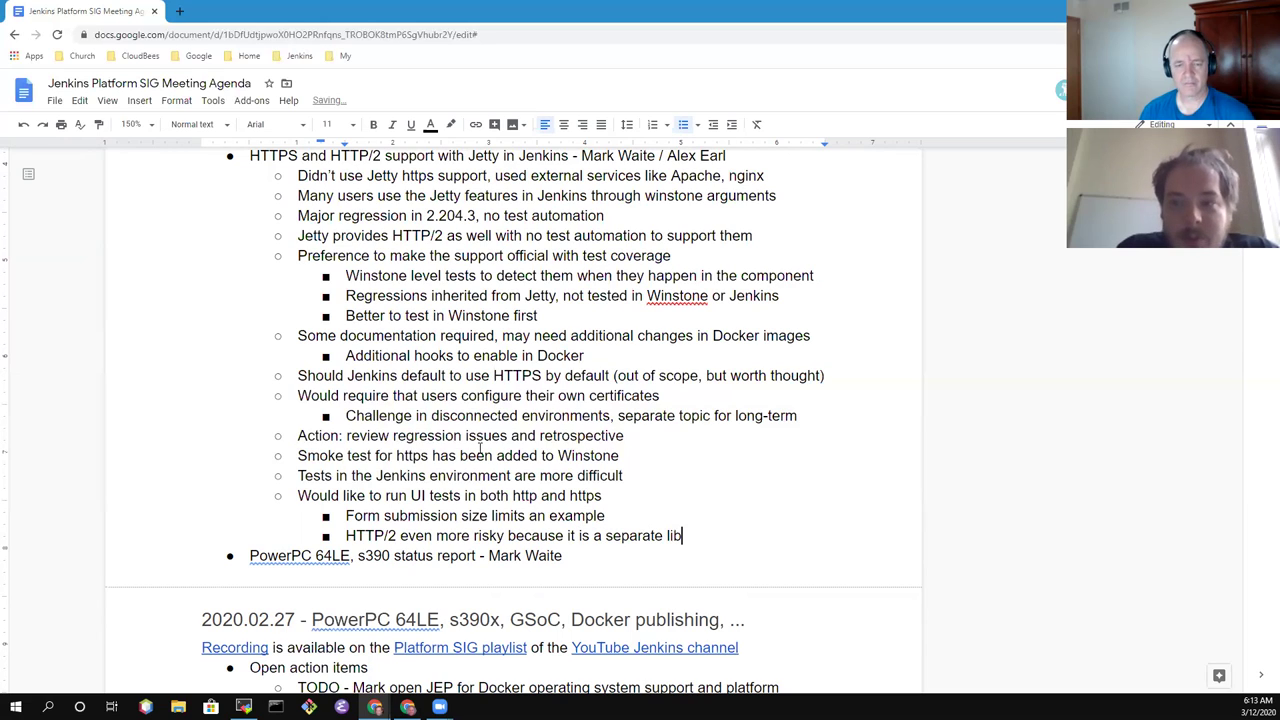
text(rary)
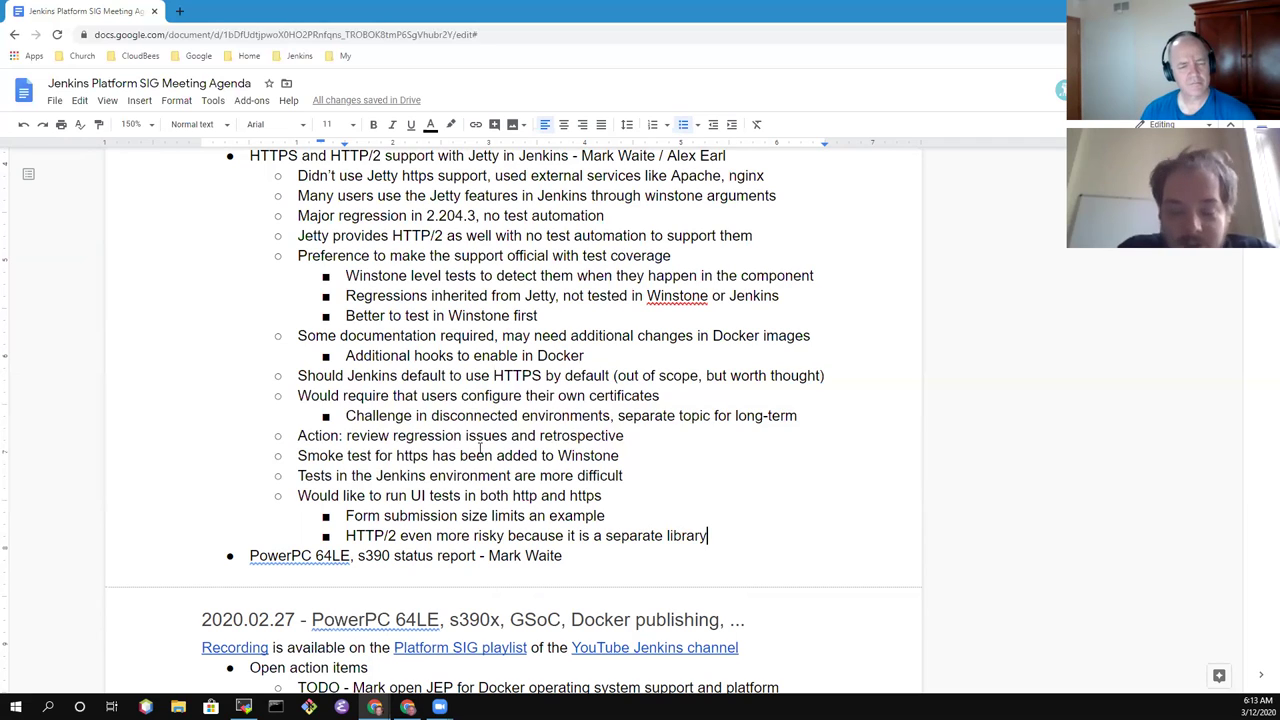
Add the sub-bullet "Custom war packager and Essentials test framework include those concepts" below the HTTP/2 risk note
key(Return)
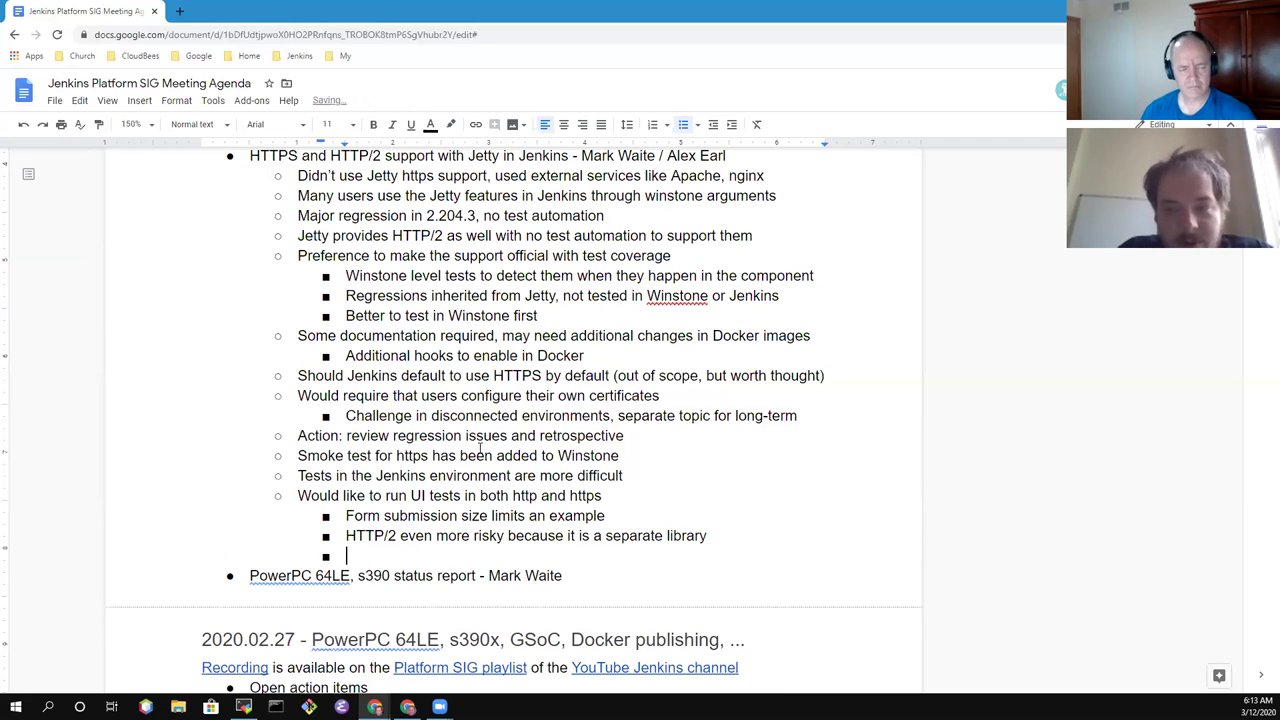
text(Cust)
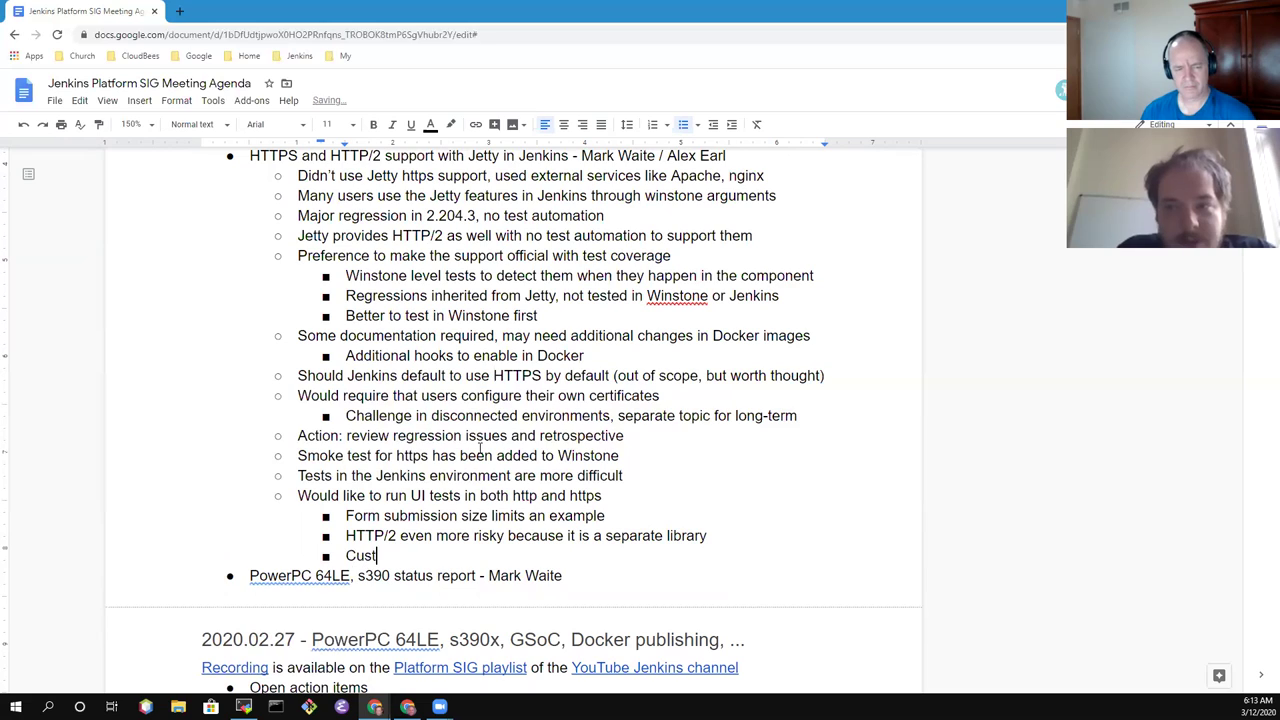
text(om war packag)
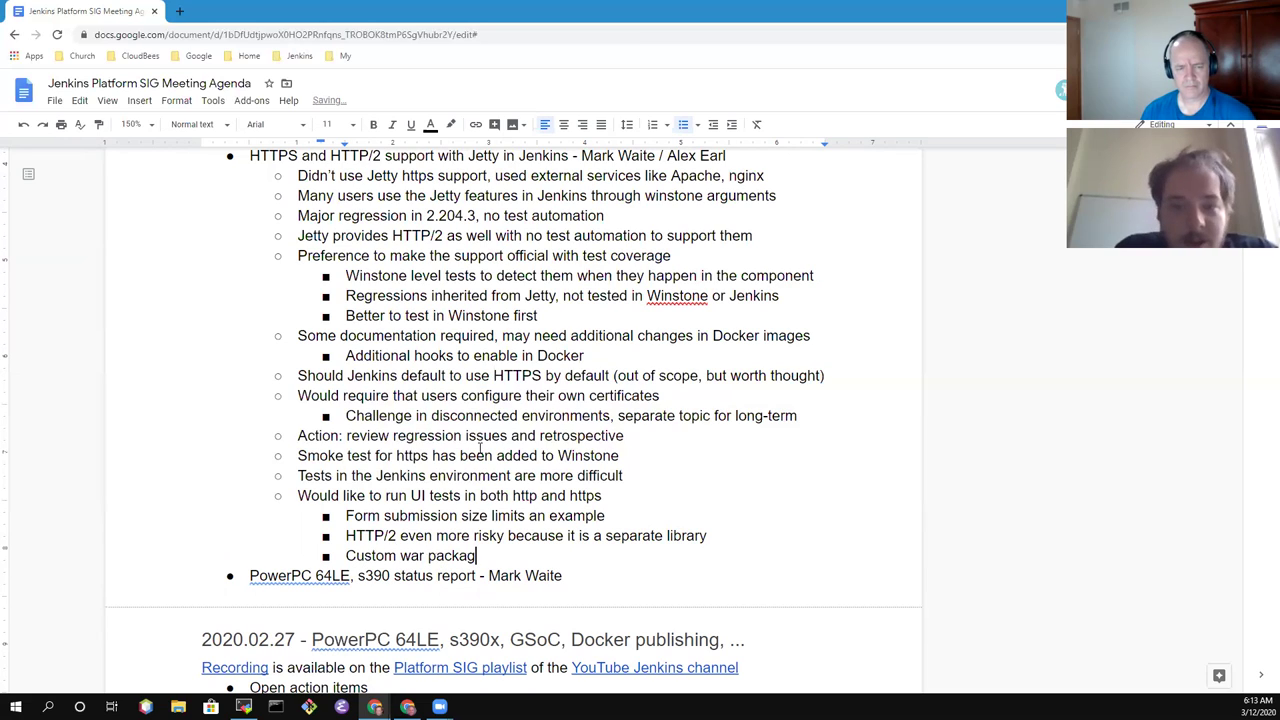
text(er and Ess)
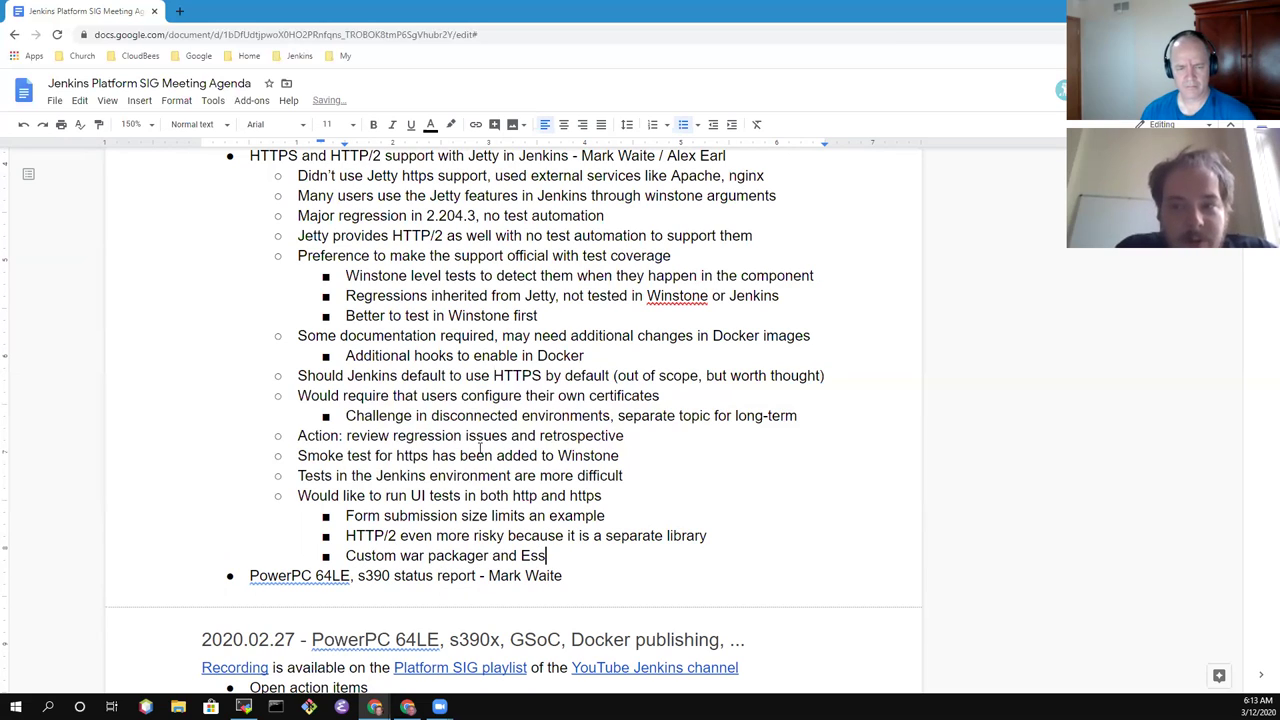
text(entials te)
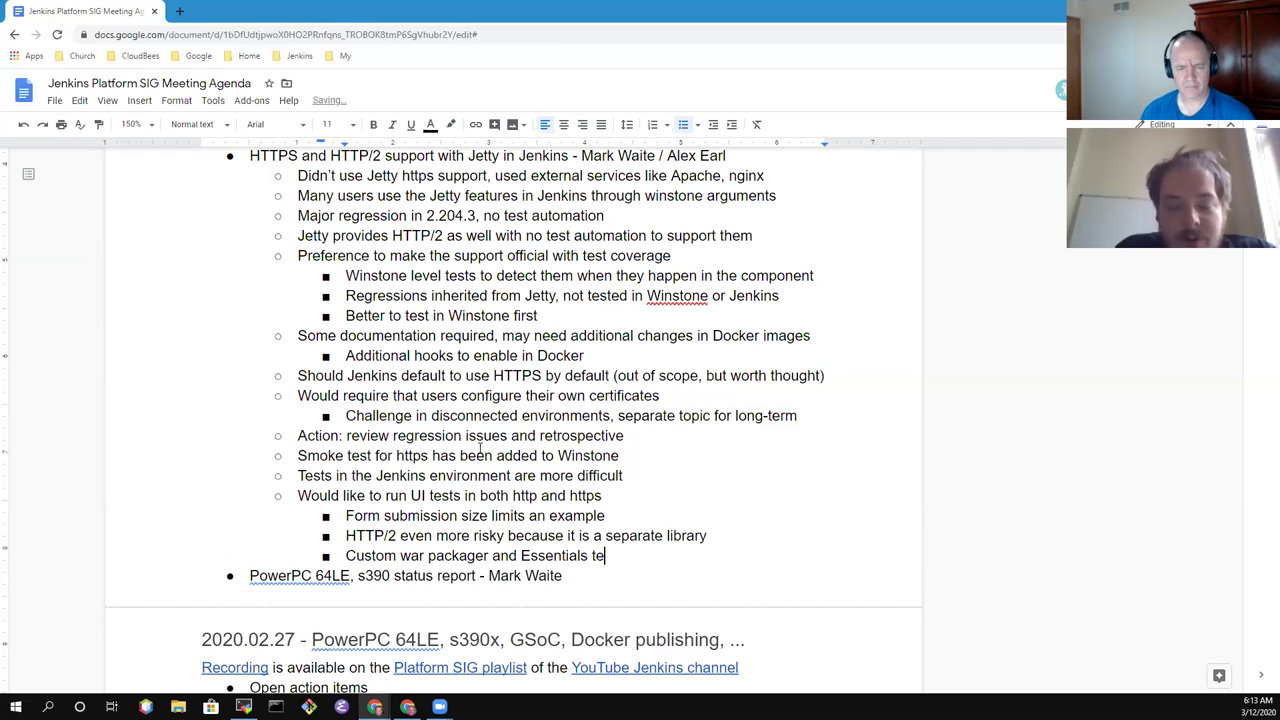
text(st framework)
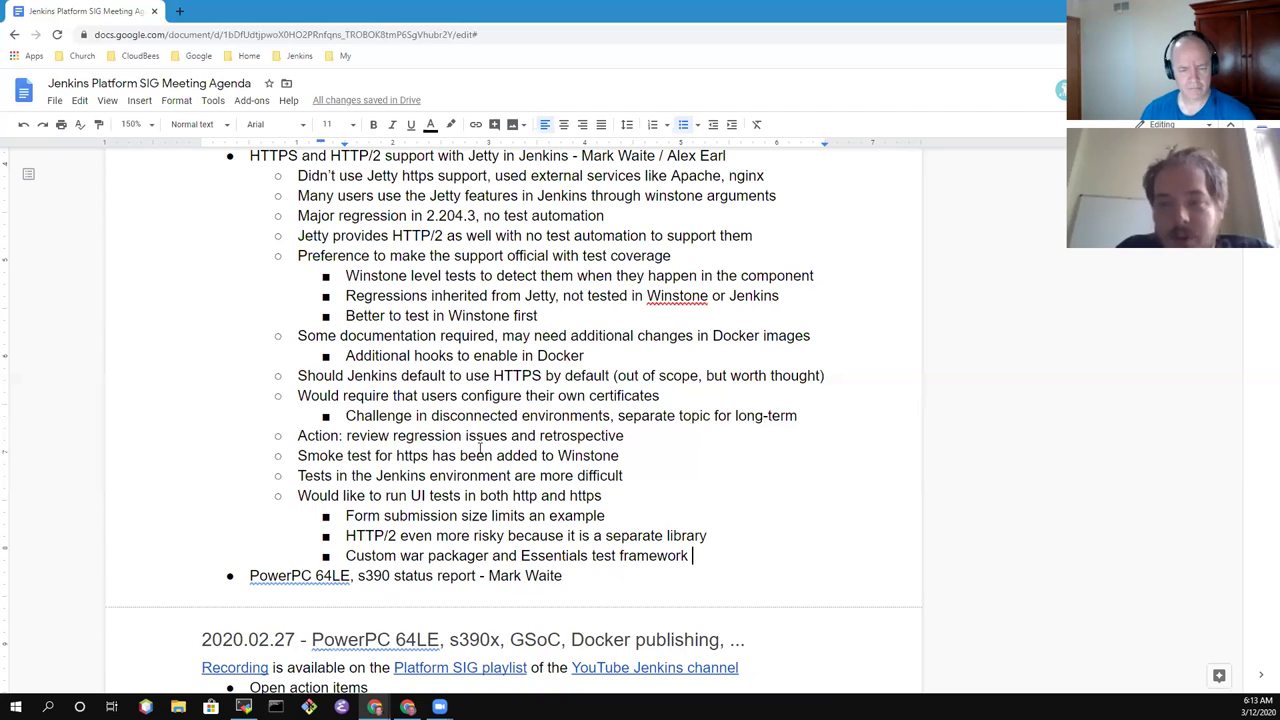
text(include)
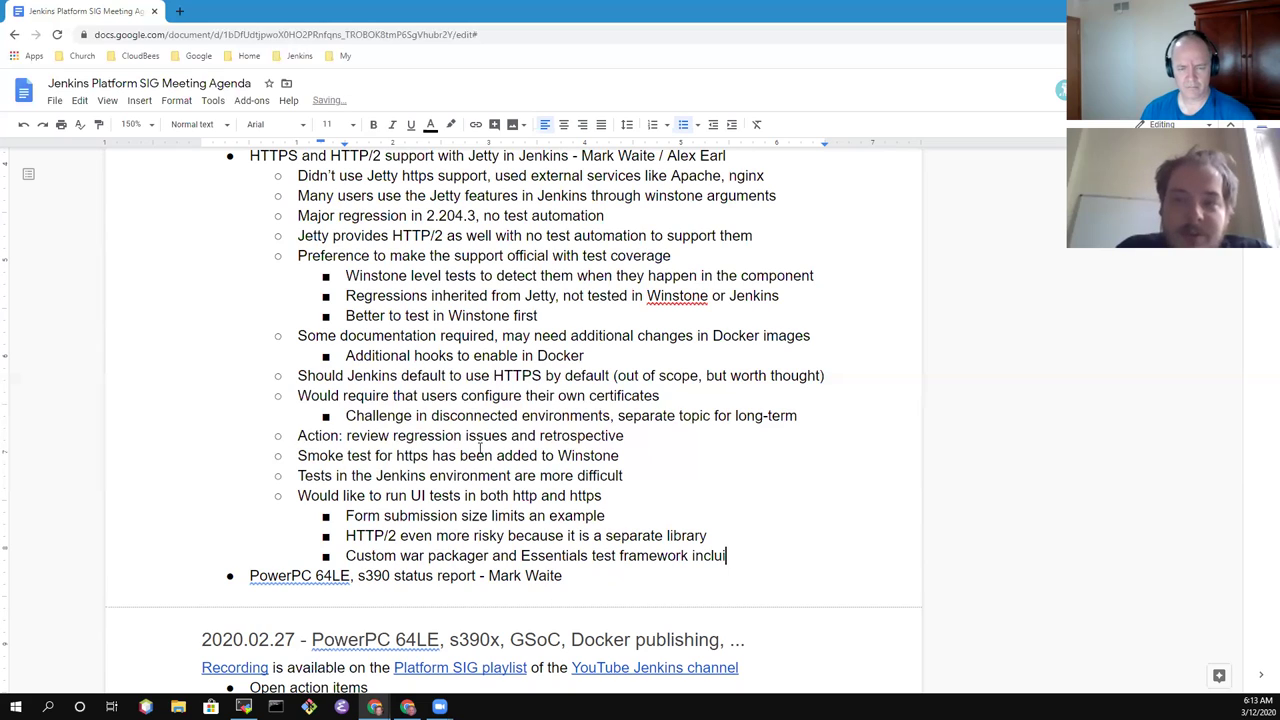
key(BackSpace)
key(BackSpace)
text(i)
key(BackSpace)
text(de those )
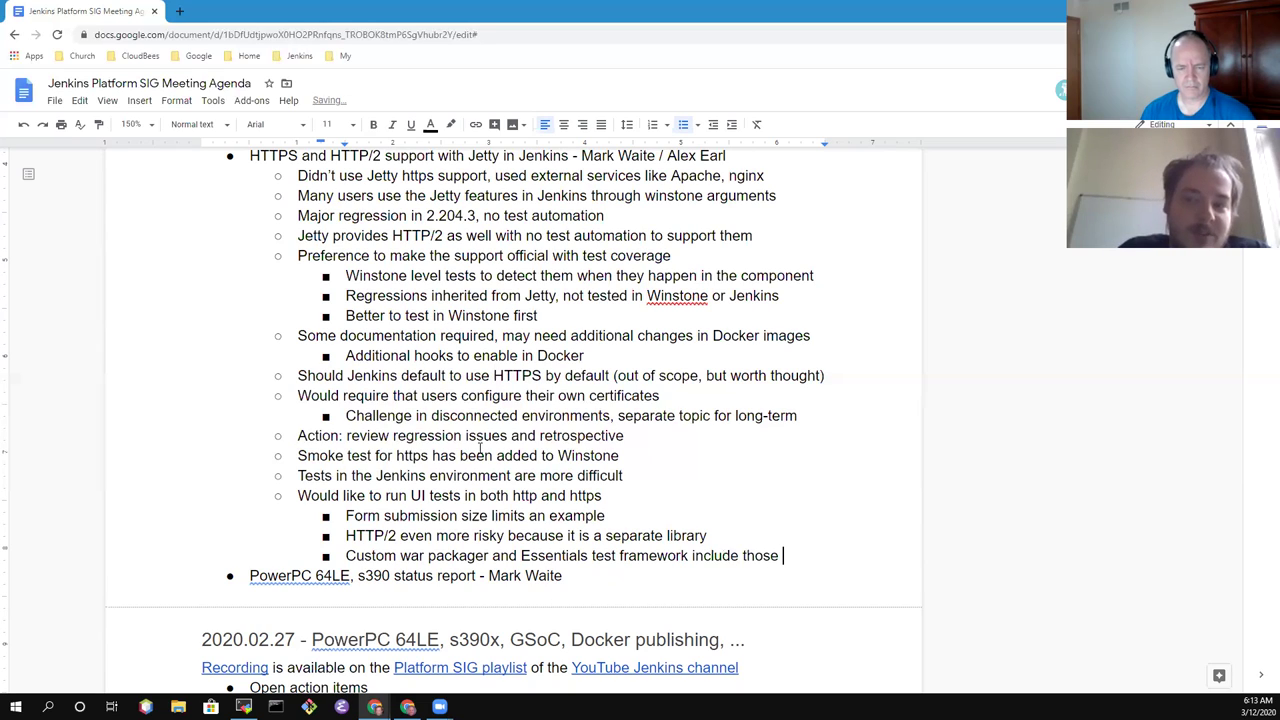
text(concepts)
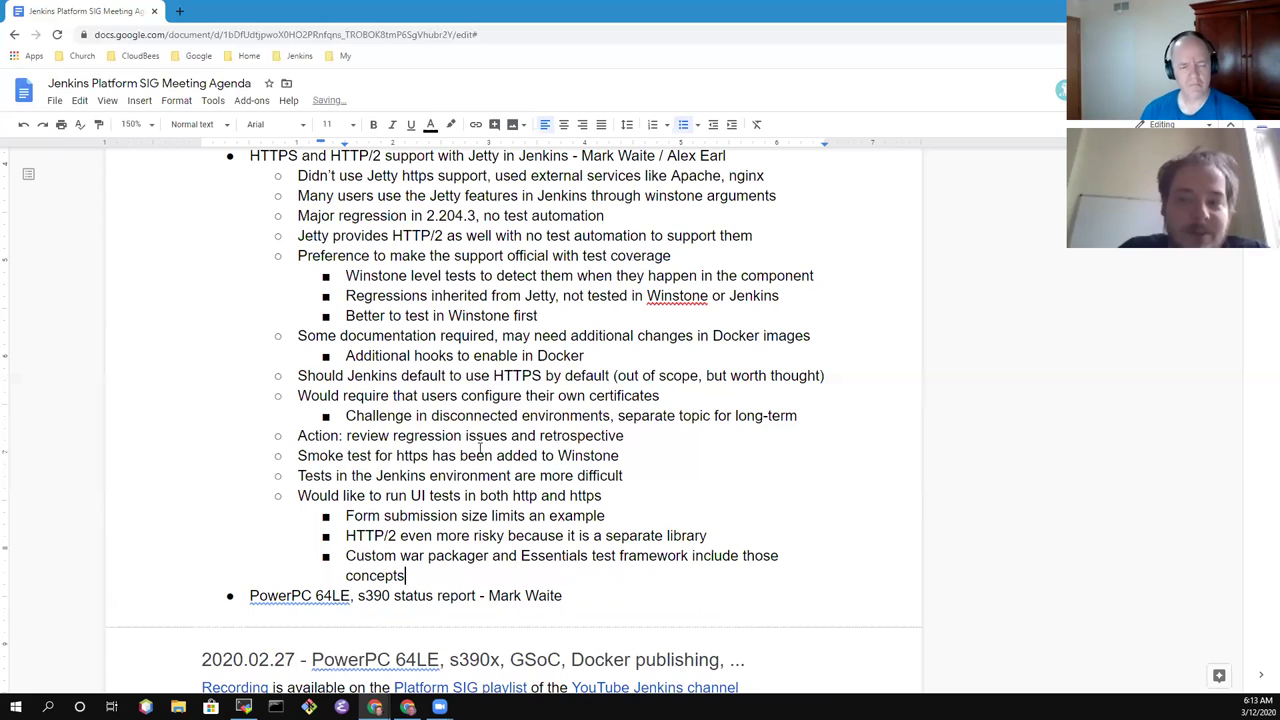
Extend the custom war packager sub-bullet with "and could enable HTTPS in the framework"
text( and )
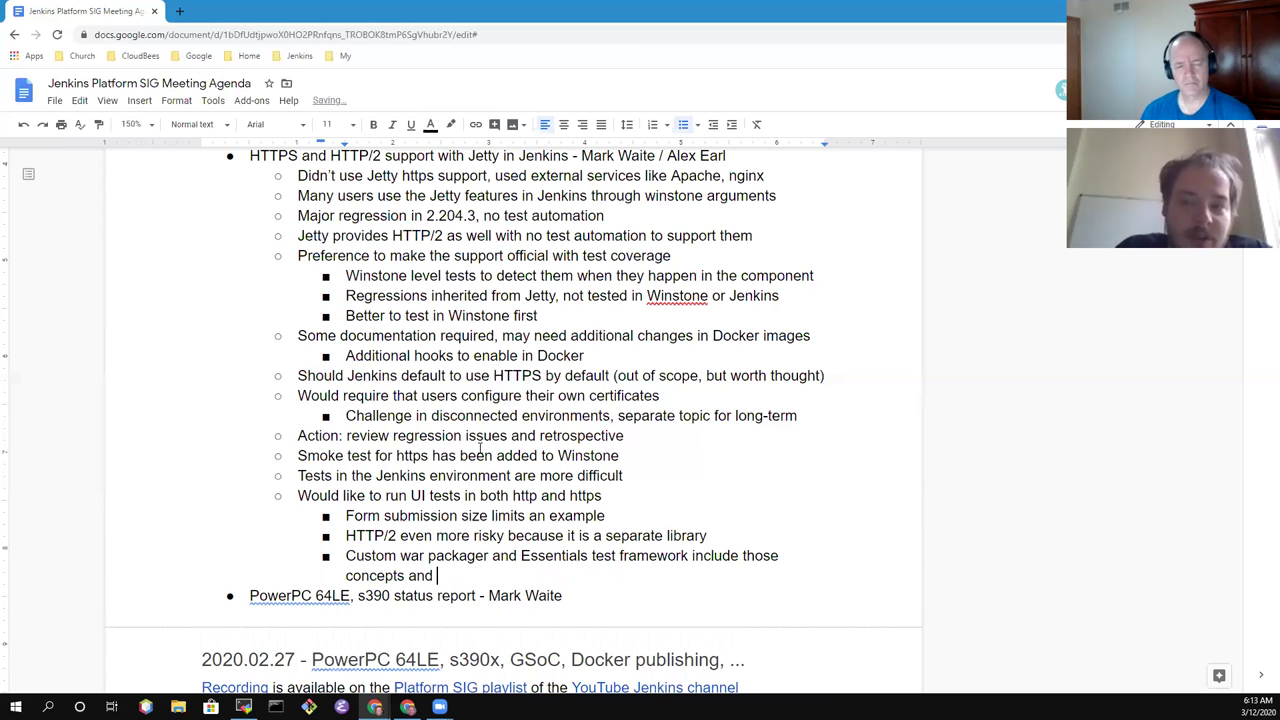
text(could enab)
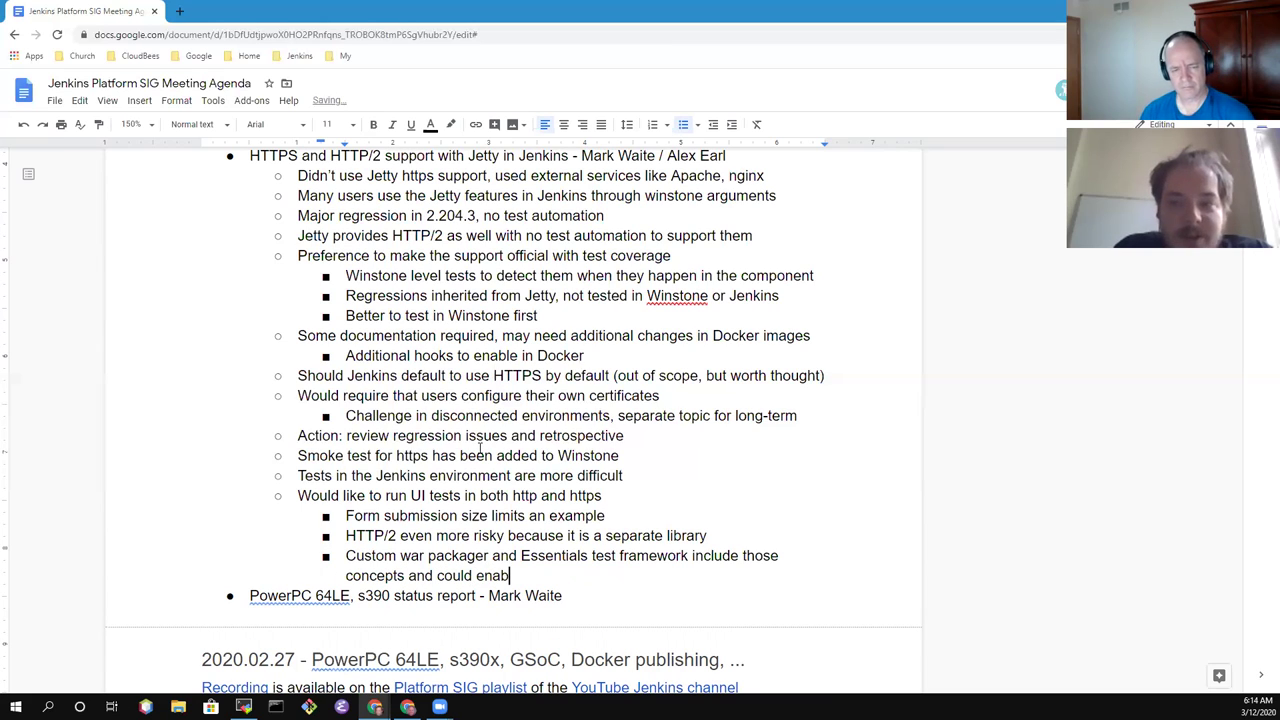
text(le HTTPS)
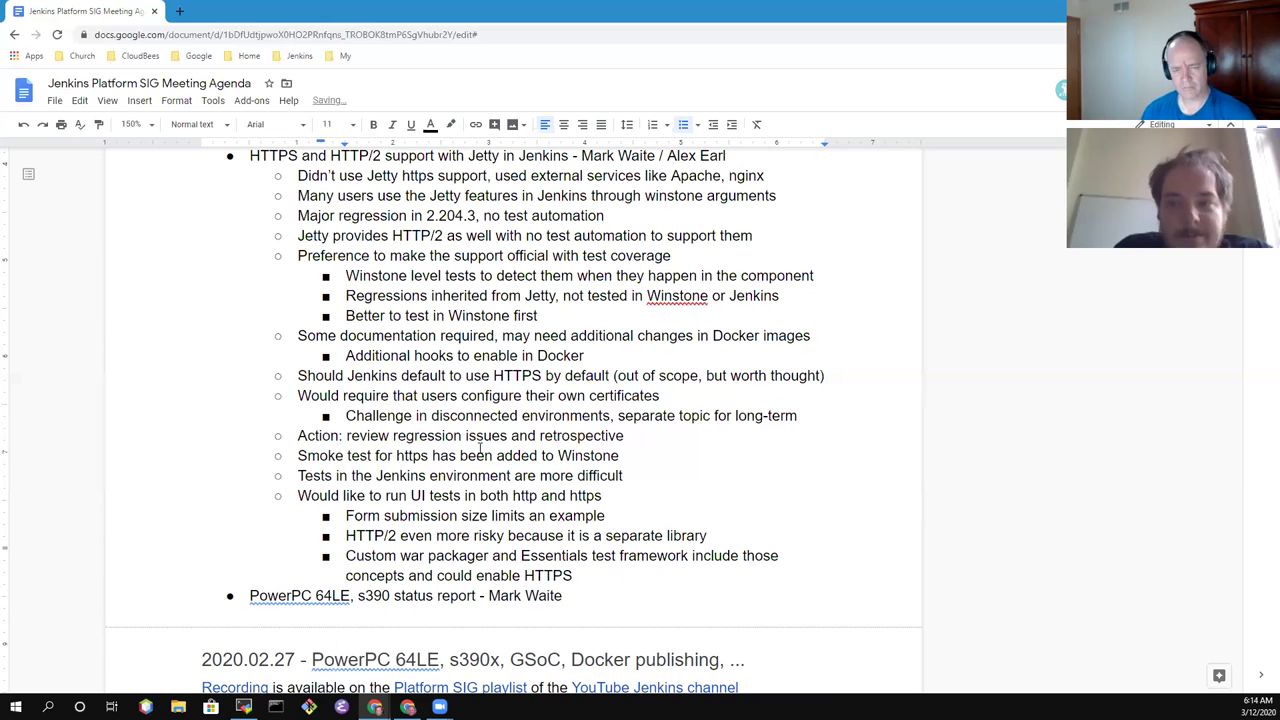
text( in the fram)
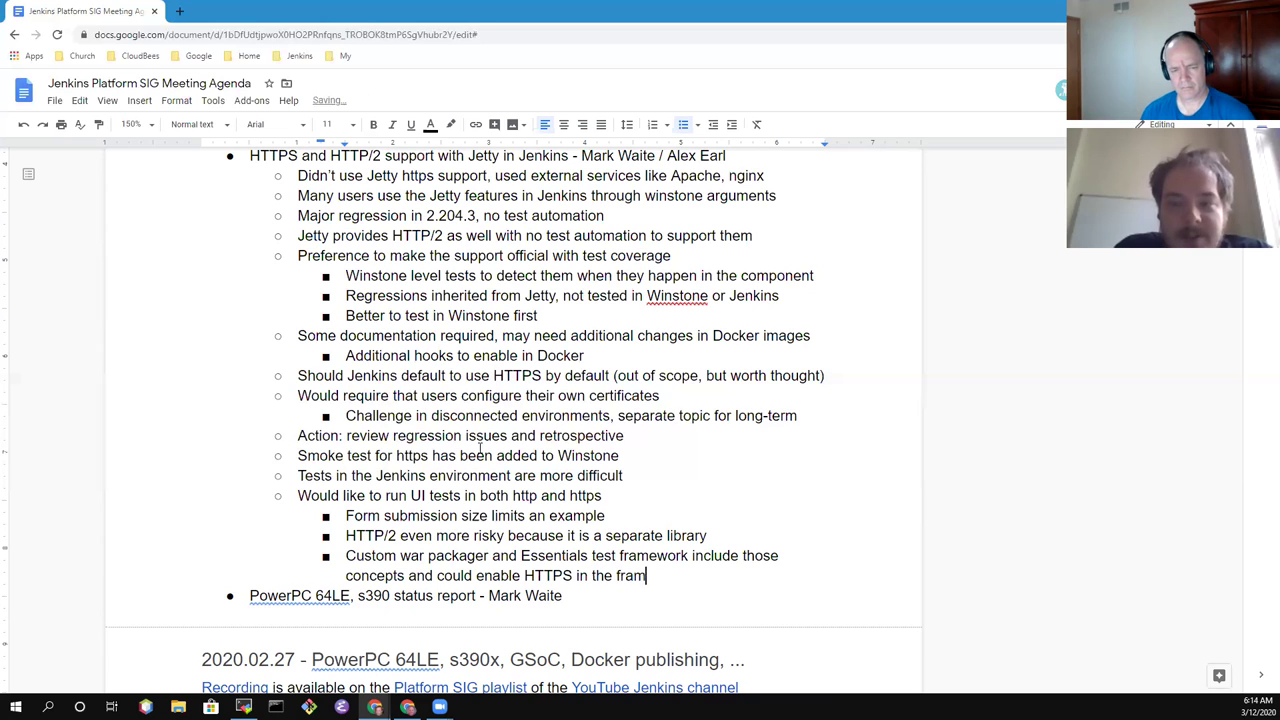
text(ework)
key(BackSpace)
text(rk )
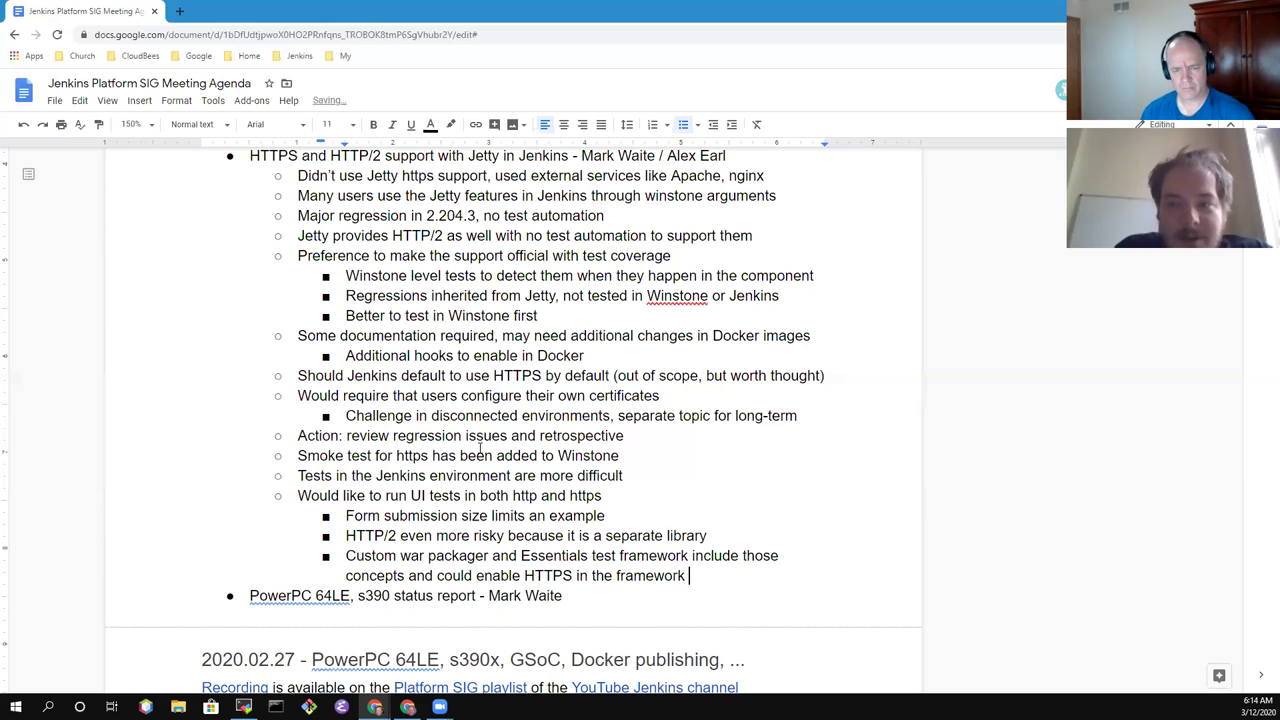
Append the remark "(more work needed)" to the end of the custom war packager sub-bullet
text((with)
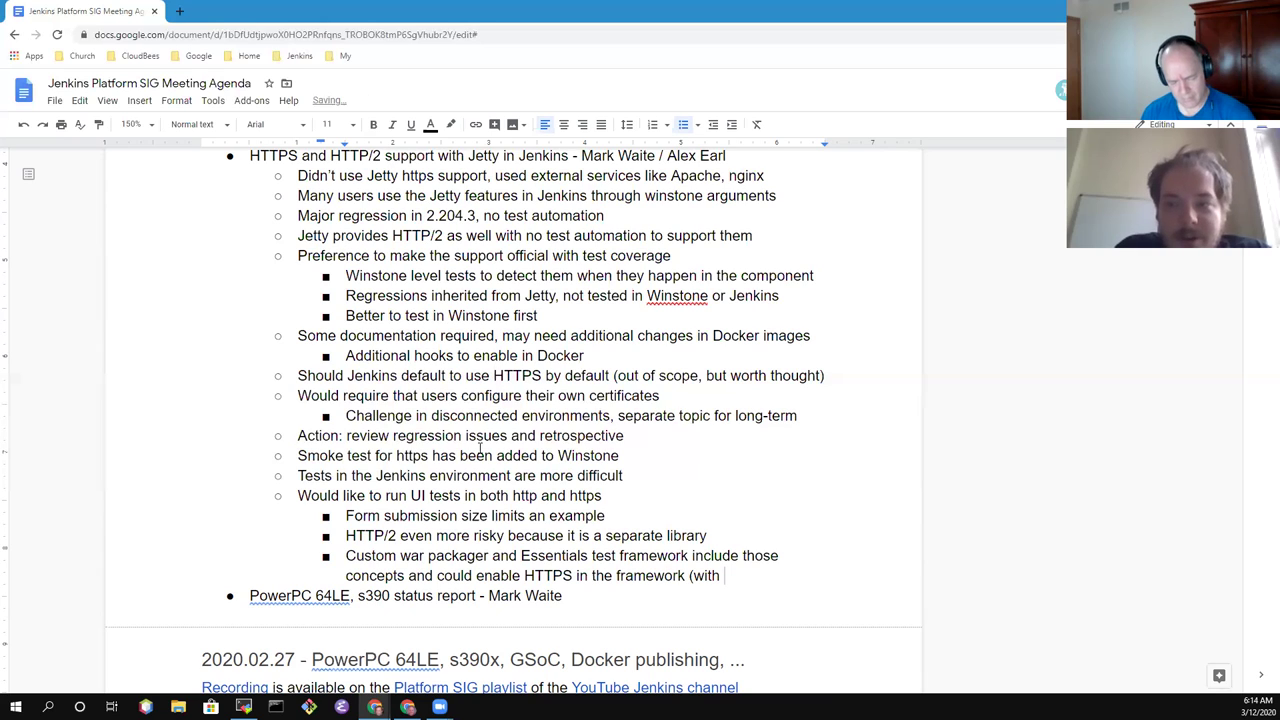
key(BackSpace)
key(BackSpace)
key(BackSpace)
key(BackSpace)
key(BackSpace)
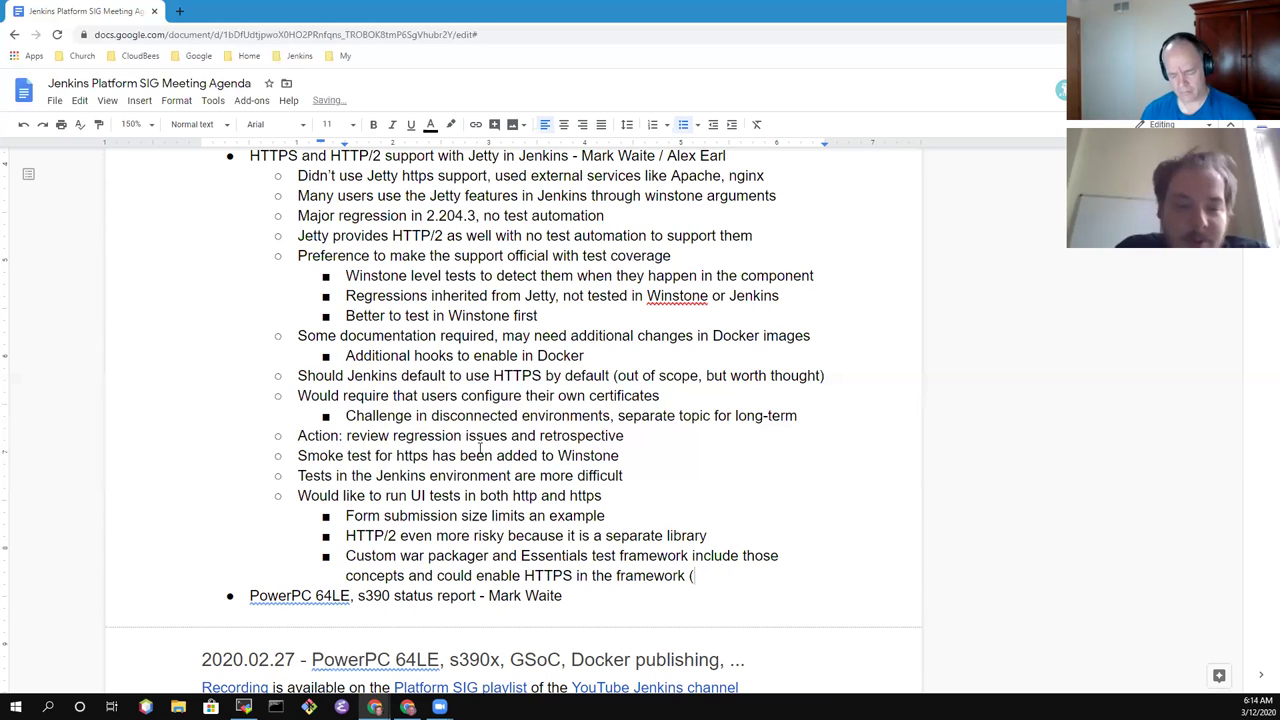
text(more work ne)
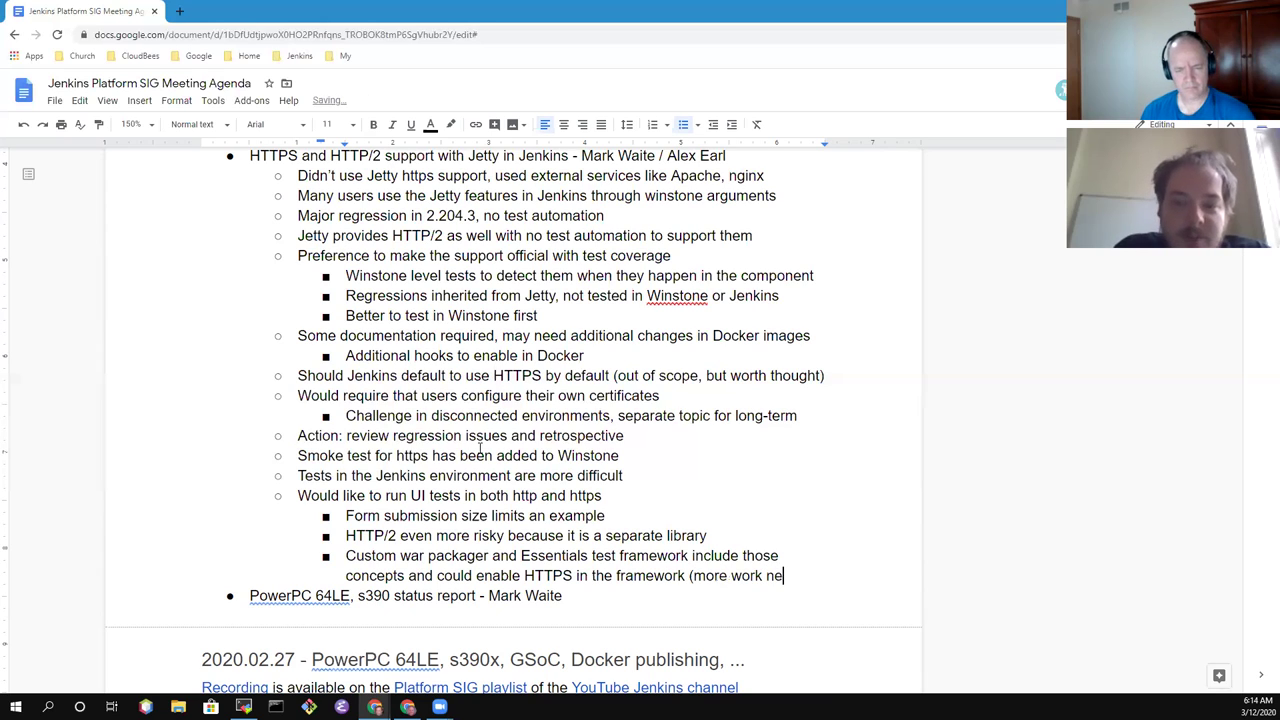
text(eded))
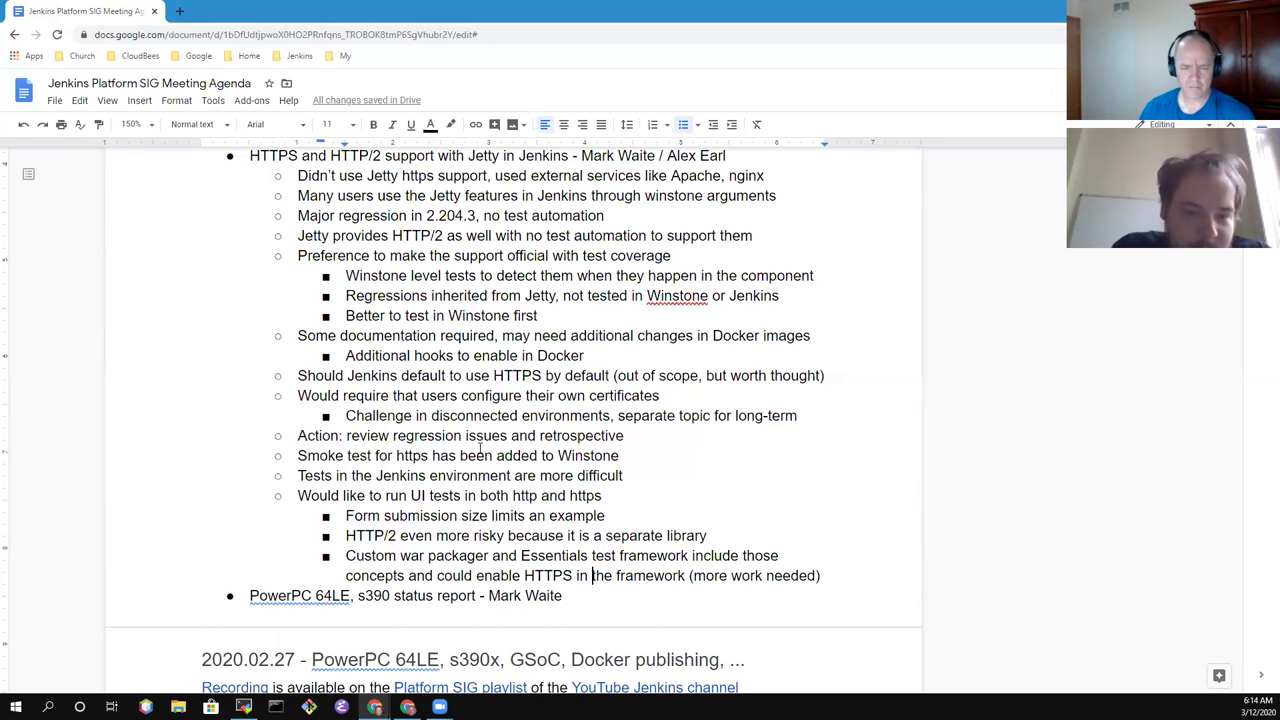
Reword "the framework" as "frameworks" after "could enable HTTPS in" in the custom war packager sub-bullet
text(ir)
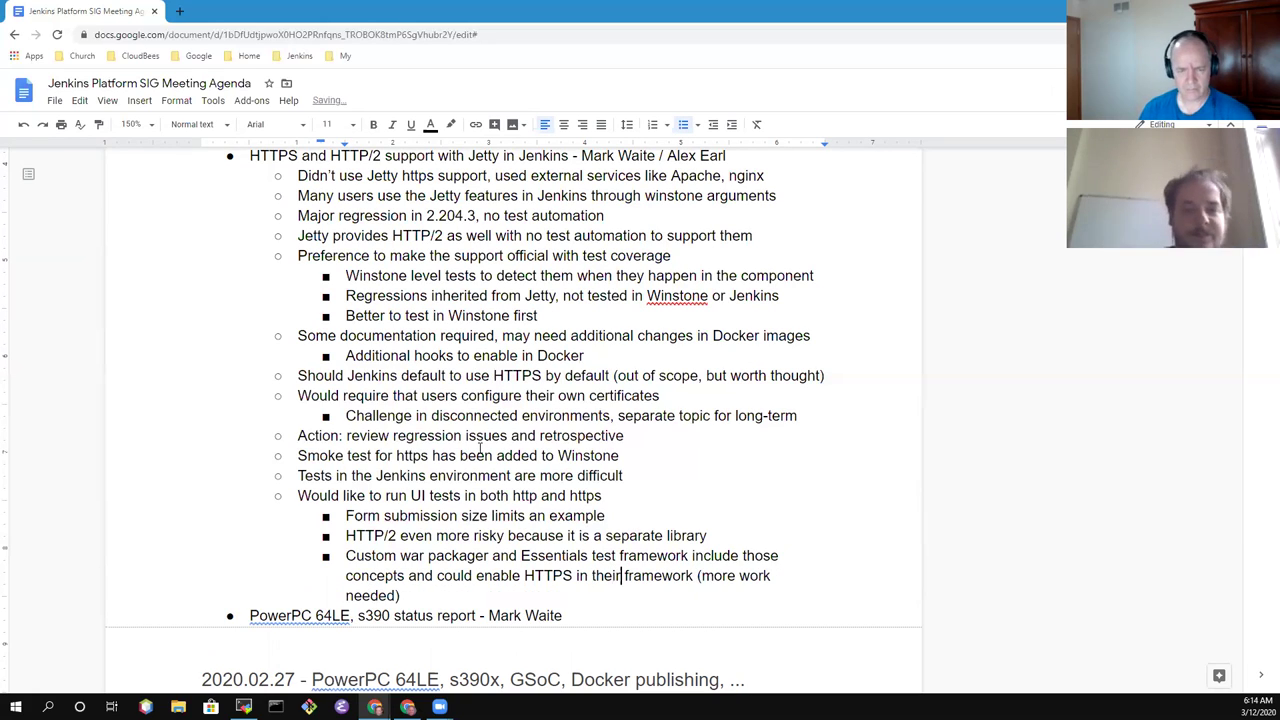
key(ctrl+shift+Left)
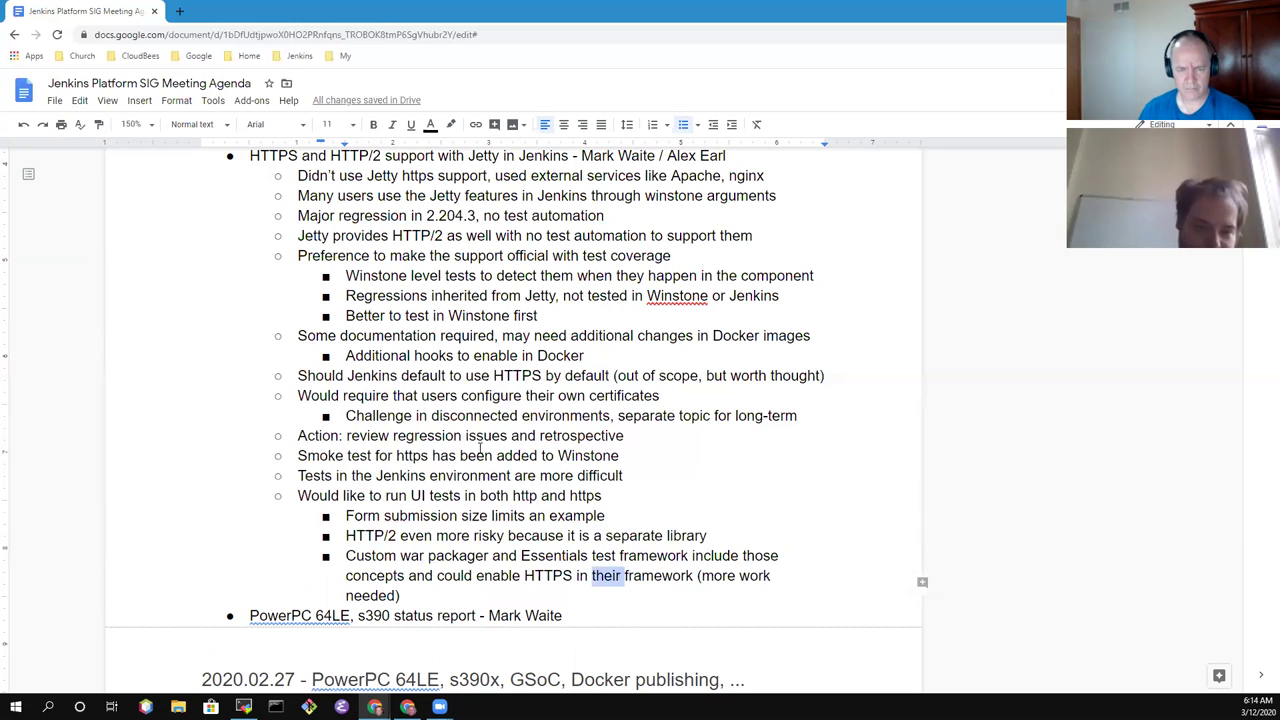
key(BackSpace)
text(s)
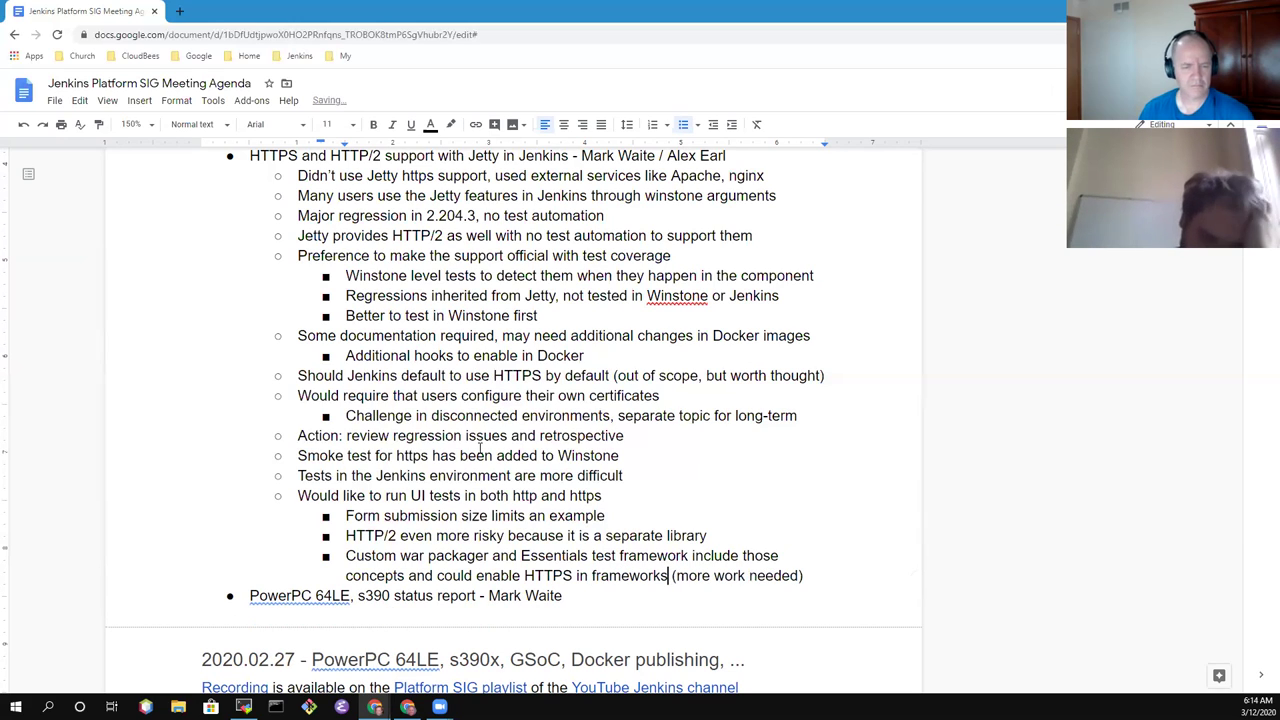
Add the sub-bullet "Running agents on PowerPC 64 and on s390" under the PowerPC 64LE, s390 status report item
key(Down)
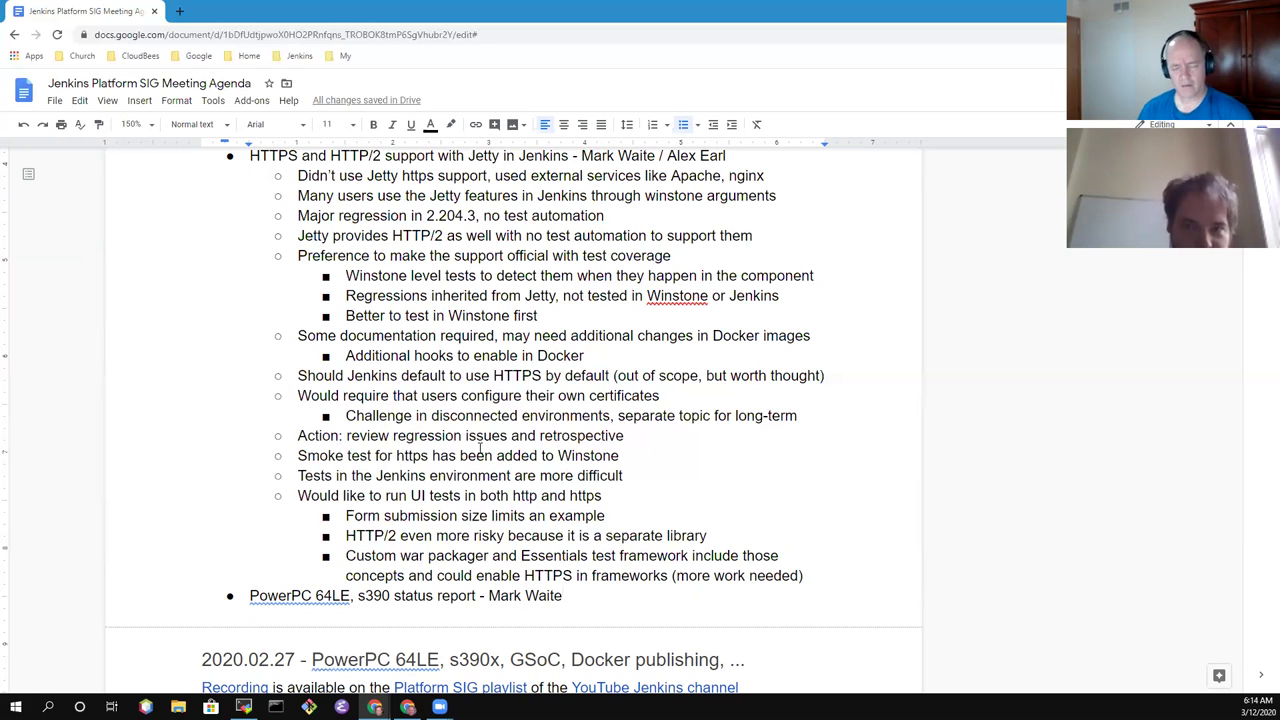
key(shift+Home)
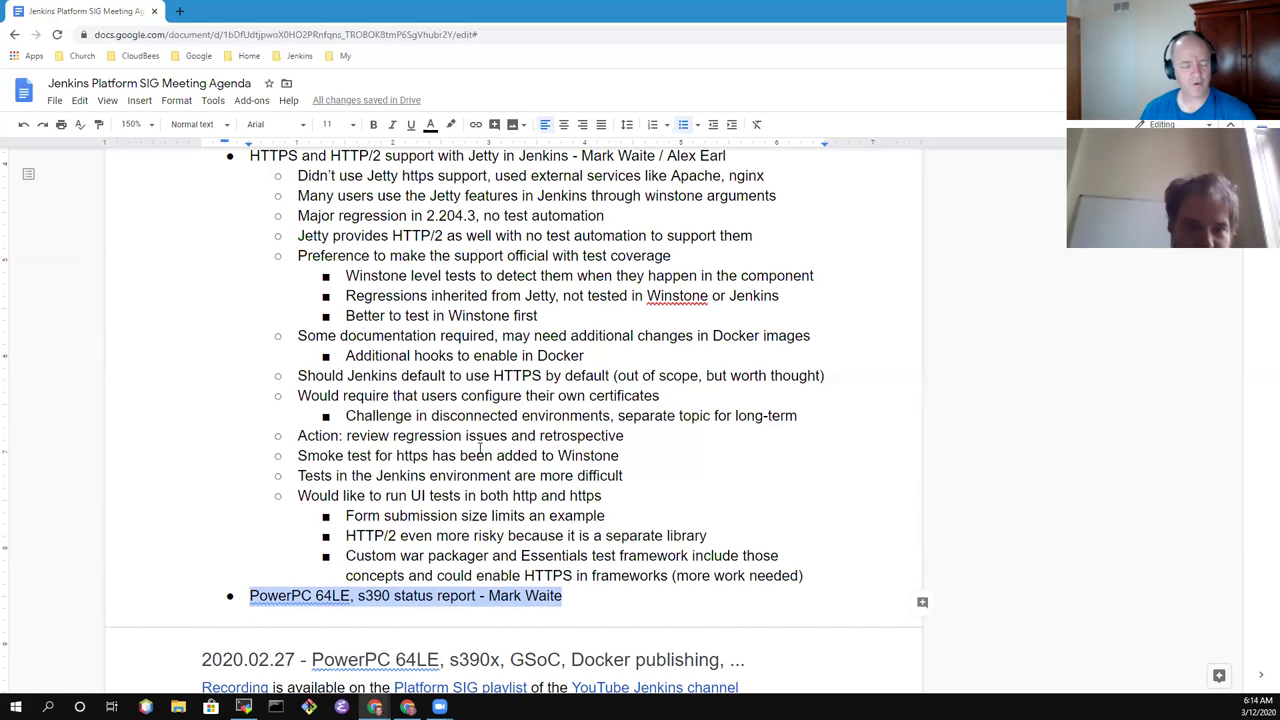
key(Right)
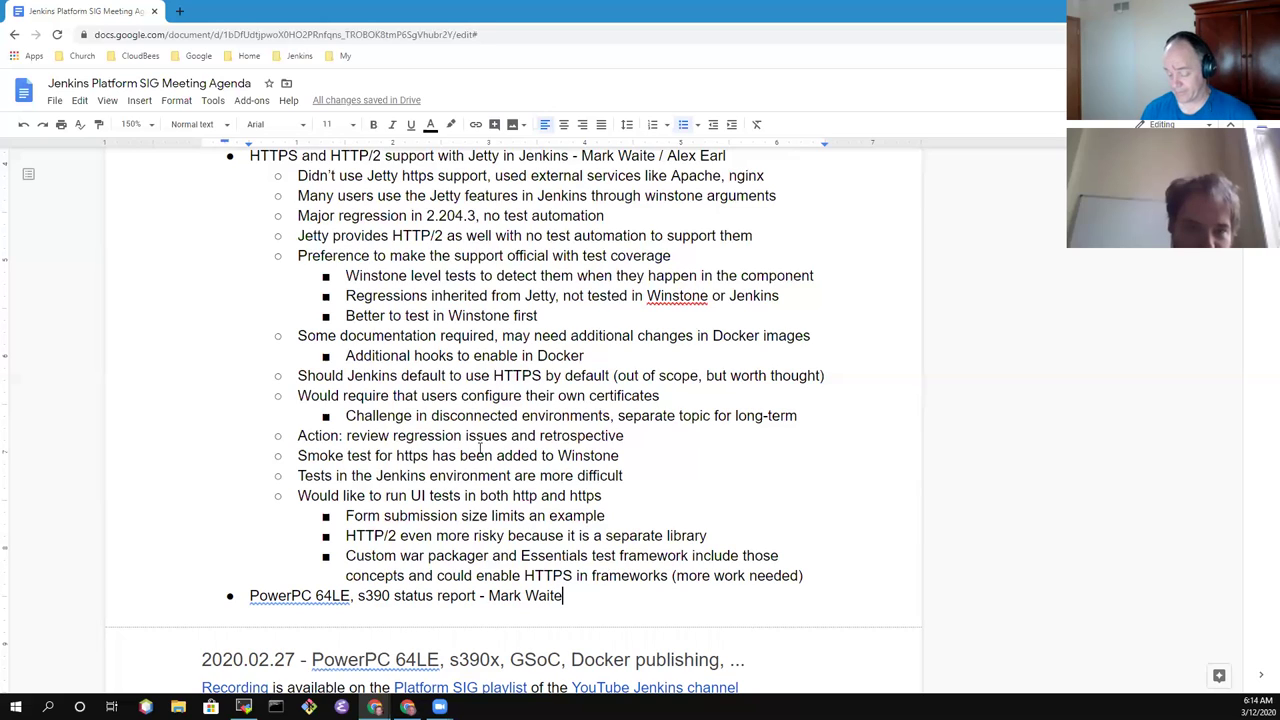
key(Return)
key(Tab)
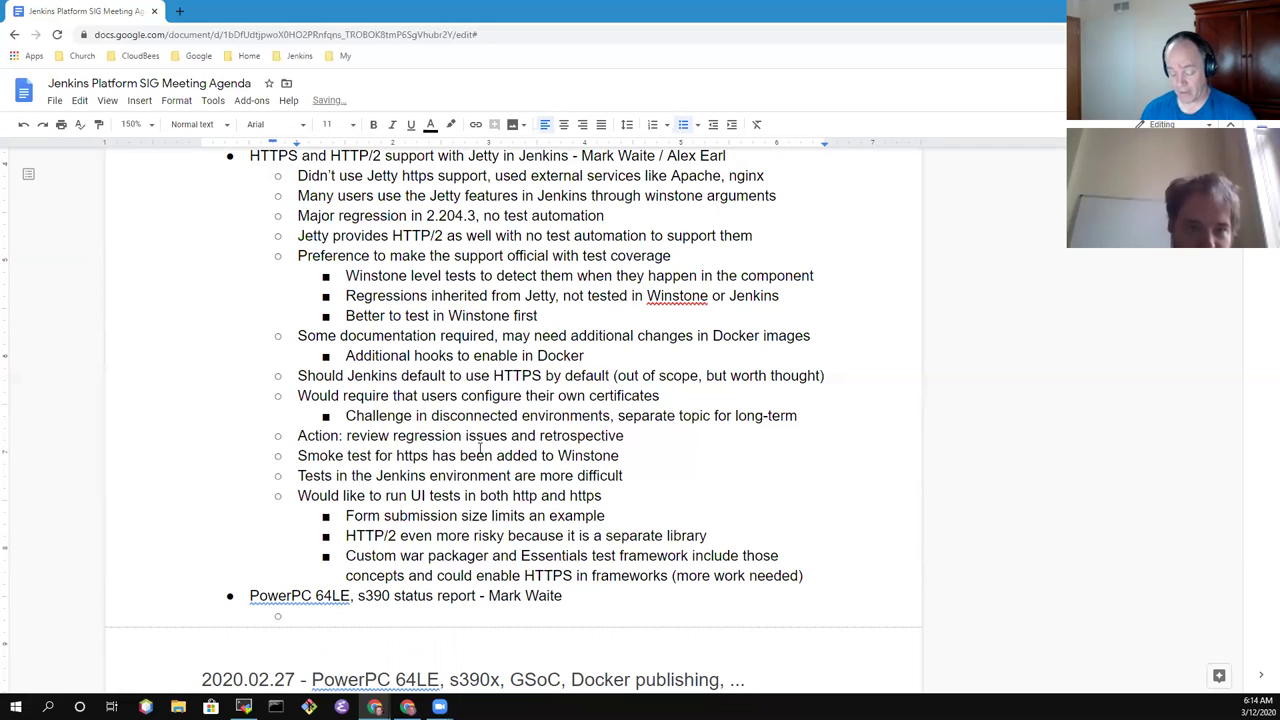
text(Ru)
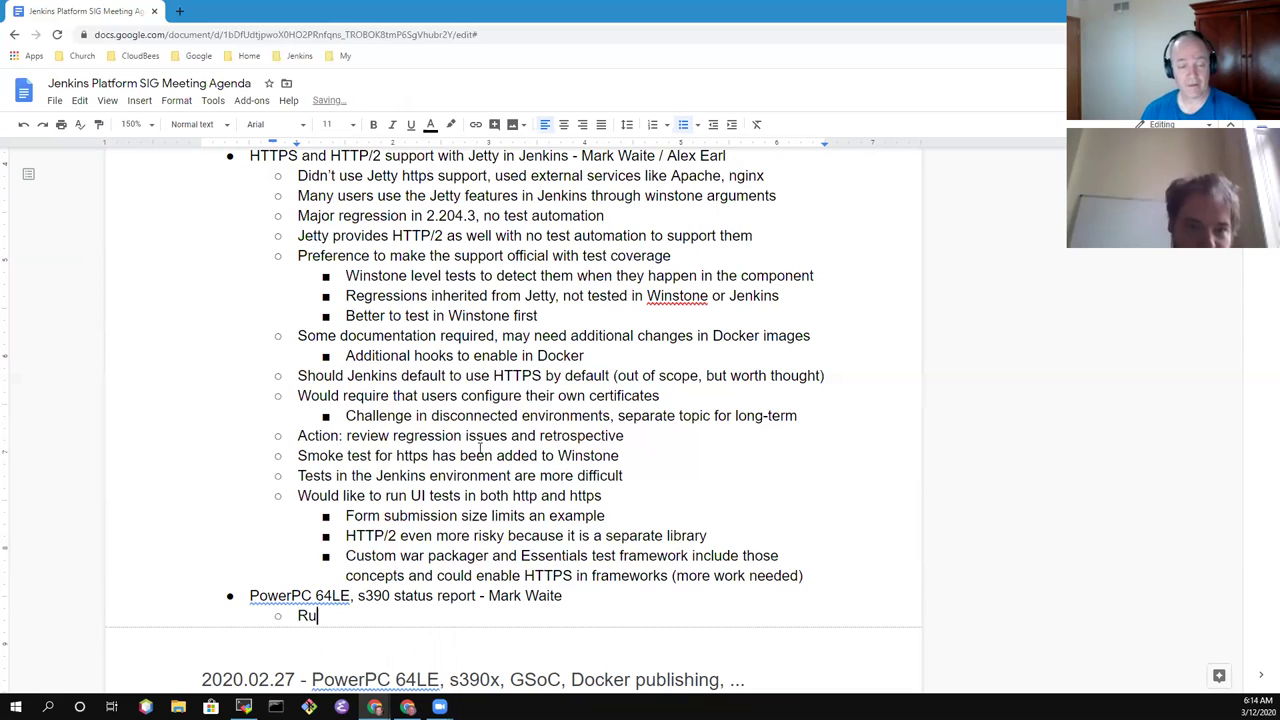
text(nning agents on)
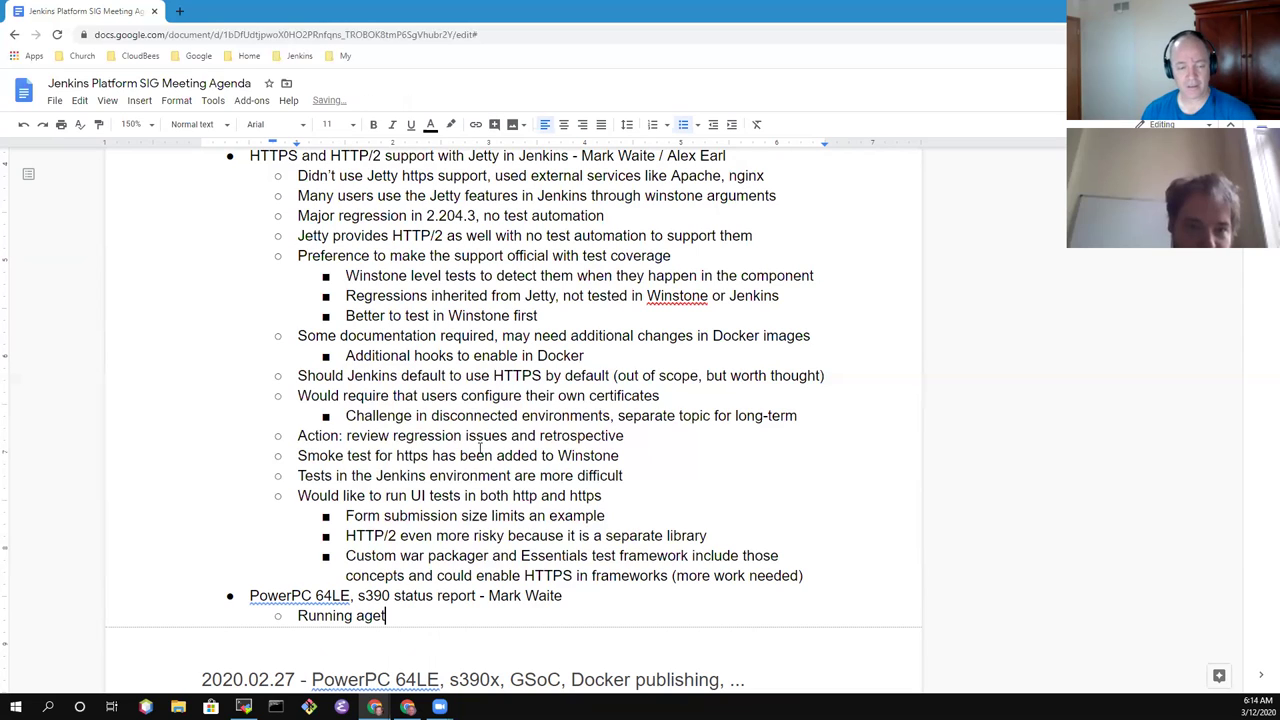
text( PowerPC)
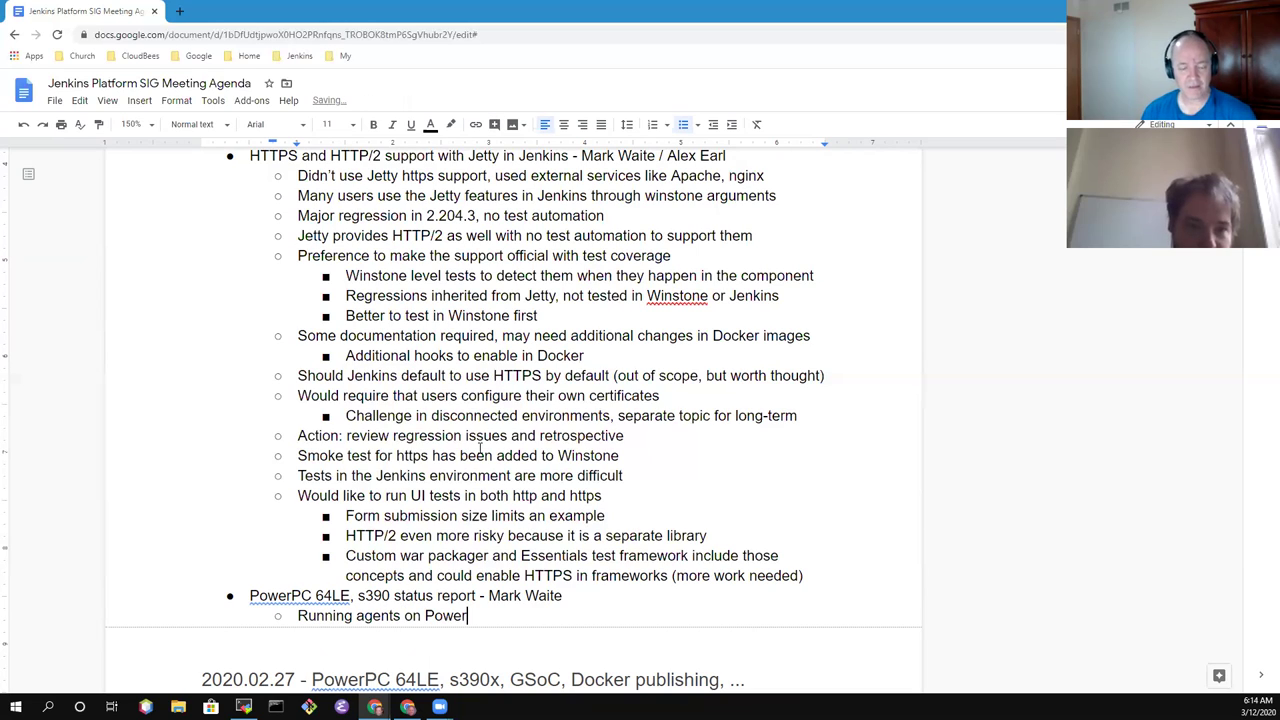
key(BackSpace)
key(BackSpace)
text(PC)
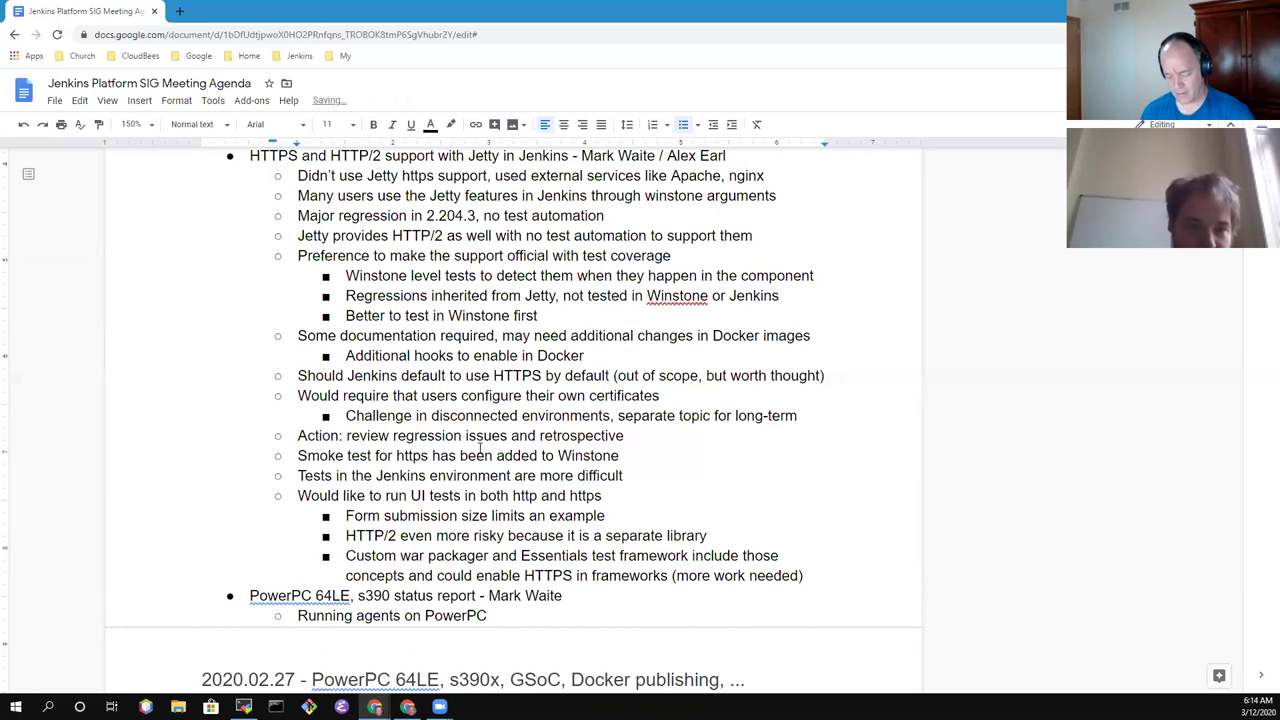
text( 64 and on s)
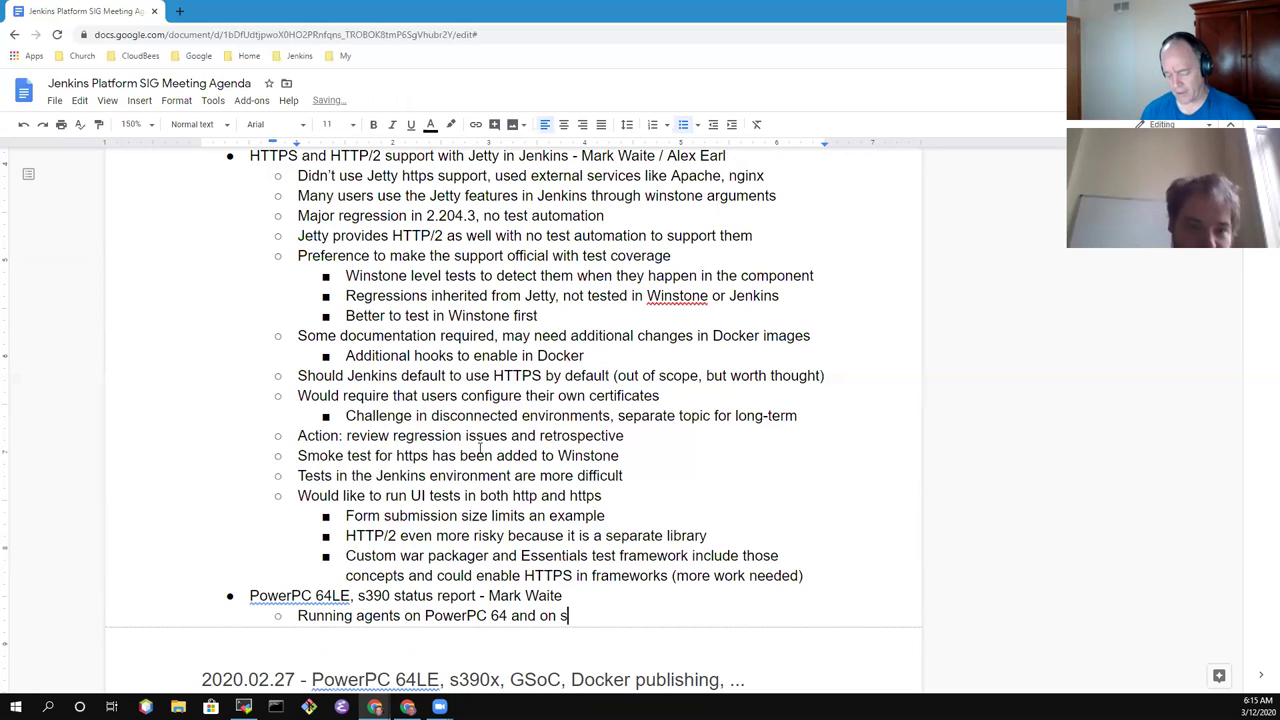
text(390 gfrom)
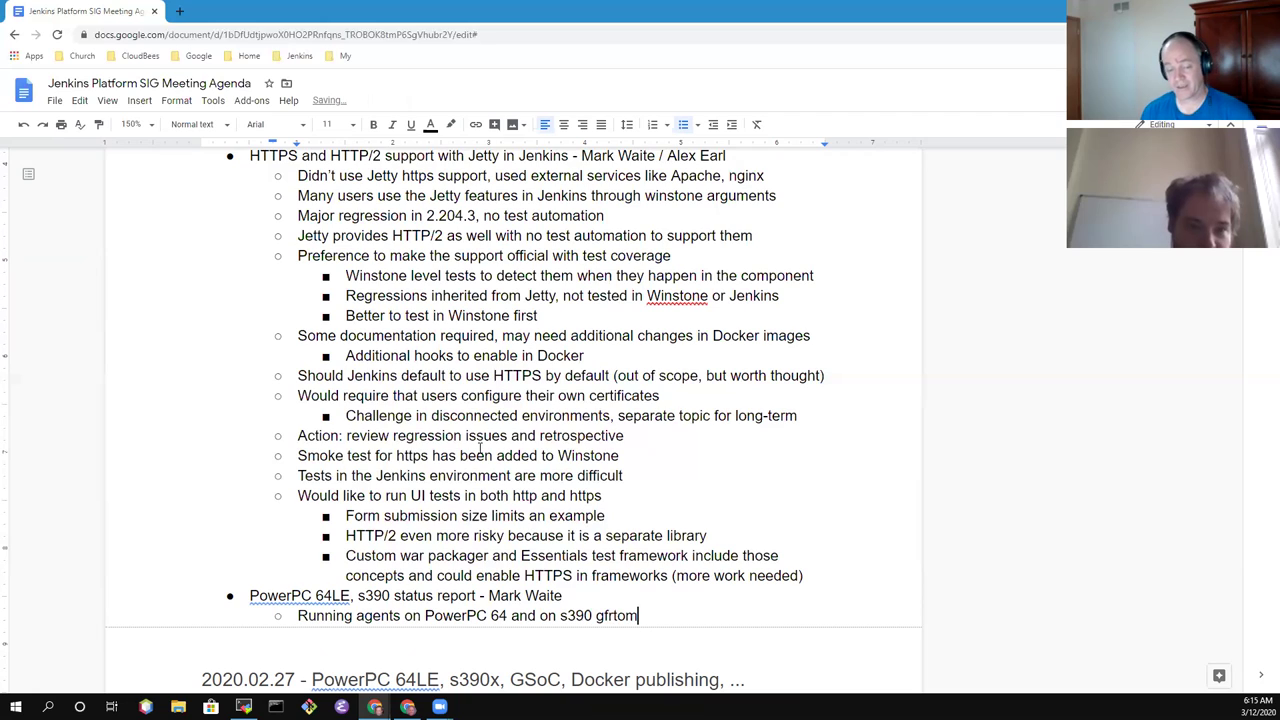
Complete the running agents sub-bullet with "from test CI server"
key(BackSpace)
key(BackSpace)
key(BackSpace)
key(BackSpace)
key(BackSpace)
text(from )
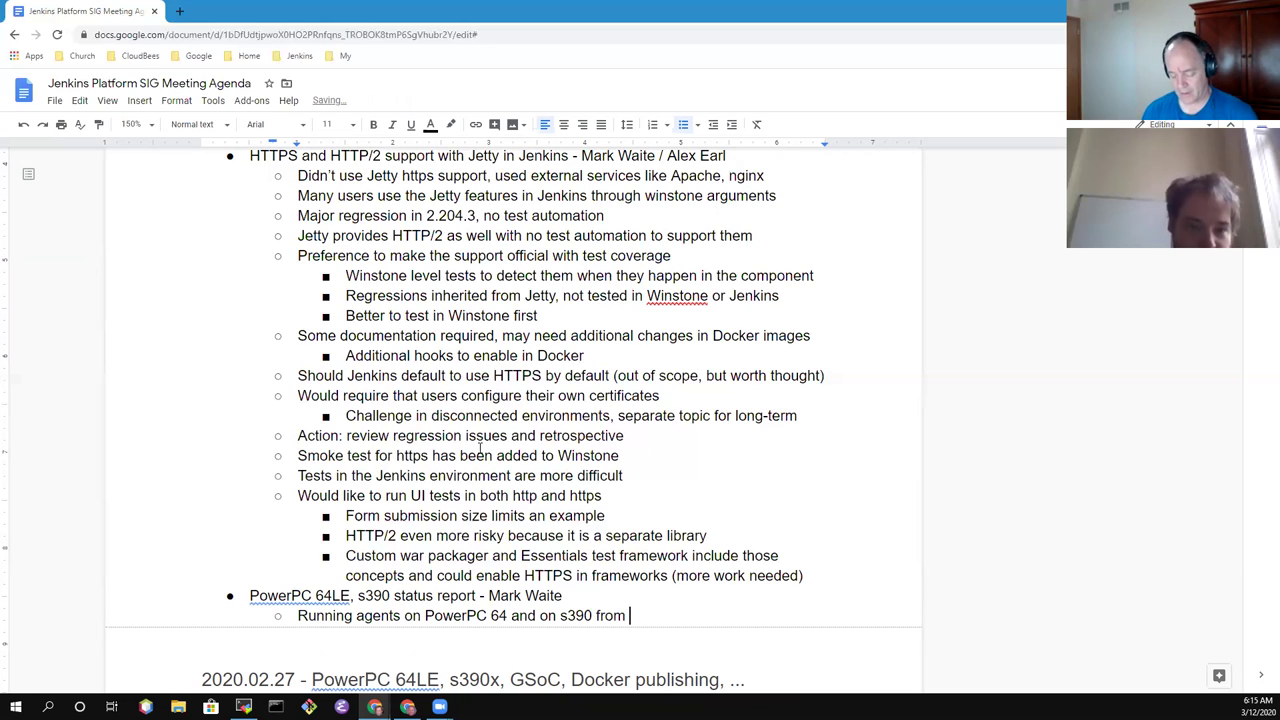
text(Ci se)
key(BackSpace)
key(BackSpace)
key(BackSpace)
key(BackSpace)
key(BackSpace)
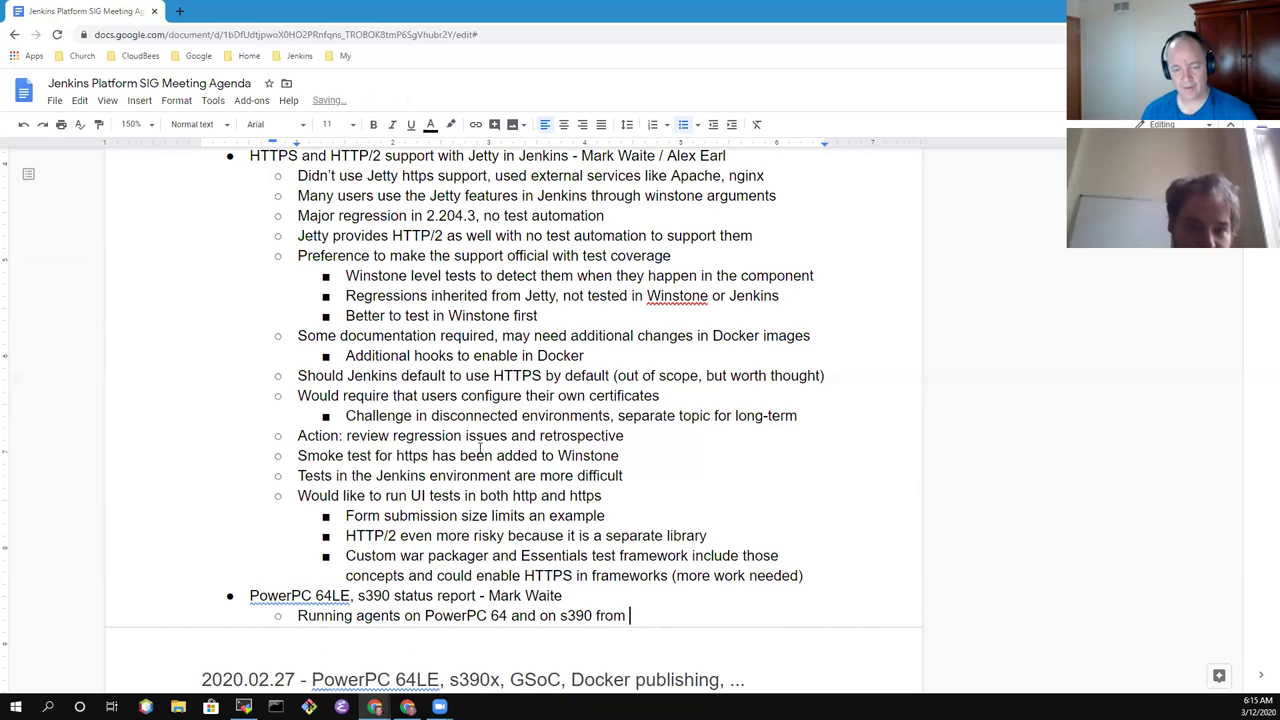
text(test CI )
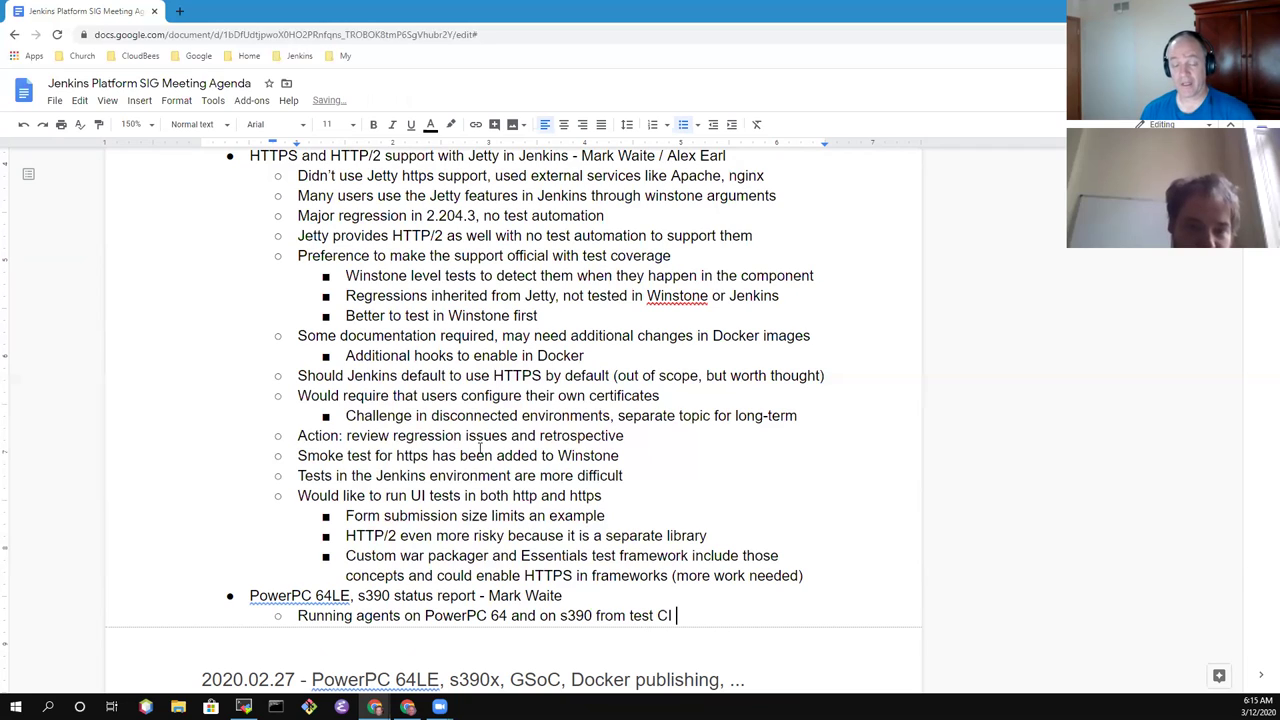
text(server)
Add the sub-bullet "Work great, run well" below the running agents item in the PowerPC 64LE, s390 status report
key(Return)
text(Work)
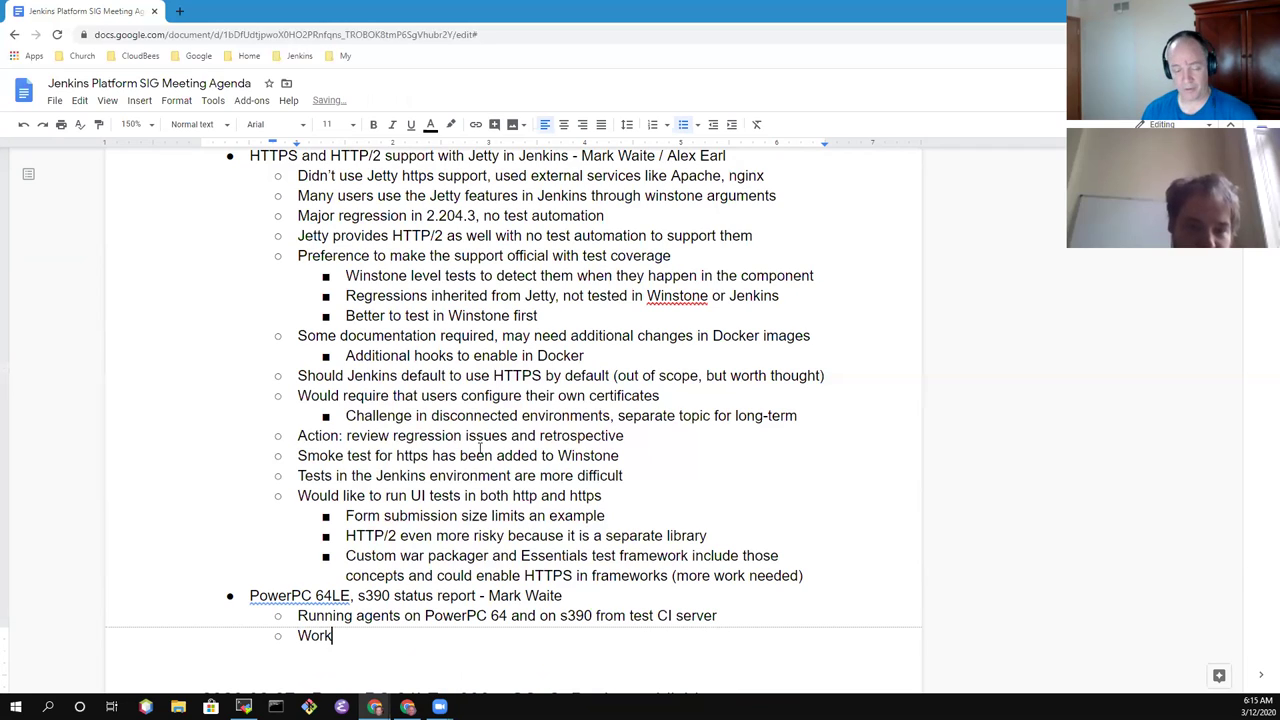
text( great, )
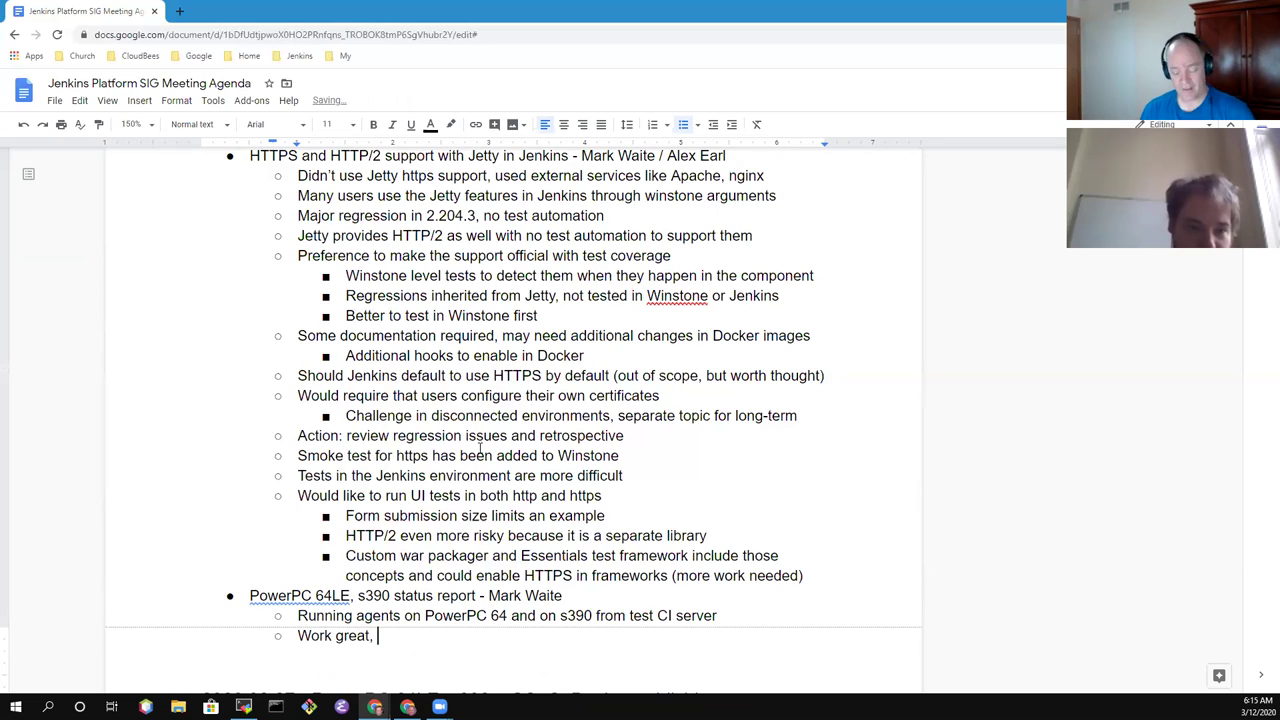
text(run)
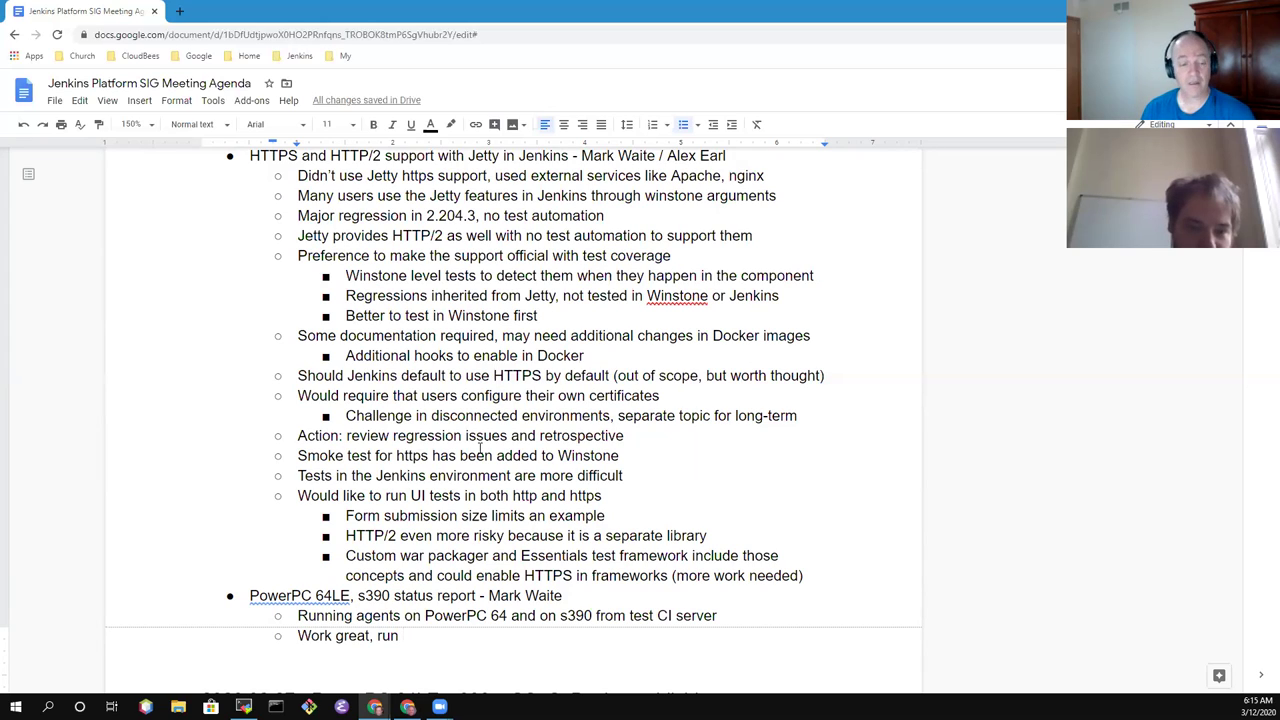
key(Return)
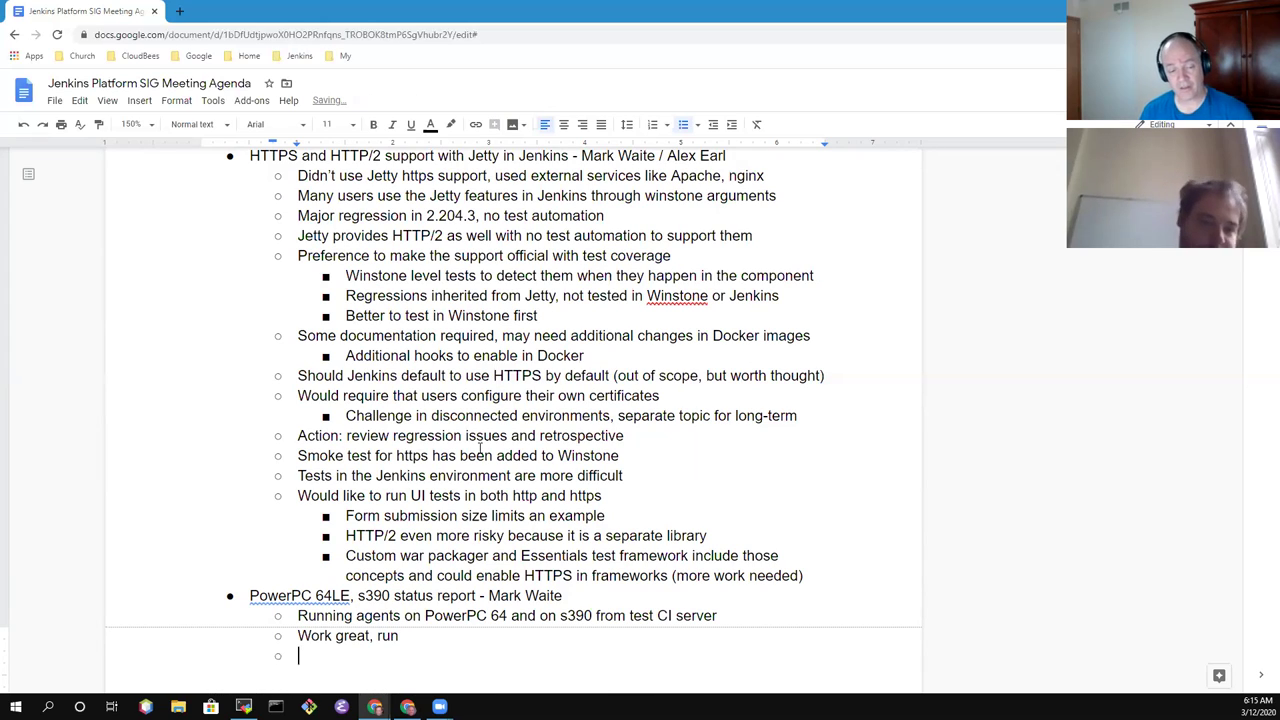
key(BackSpace)
key(BackSpace)
text(well)
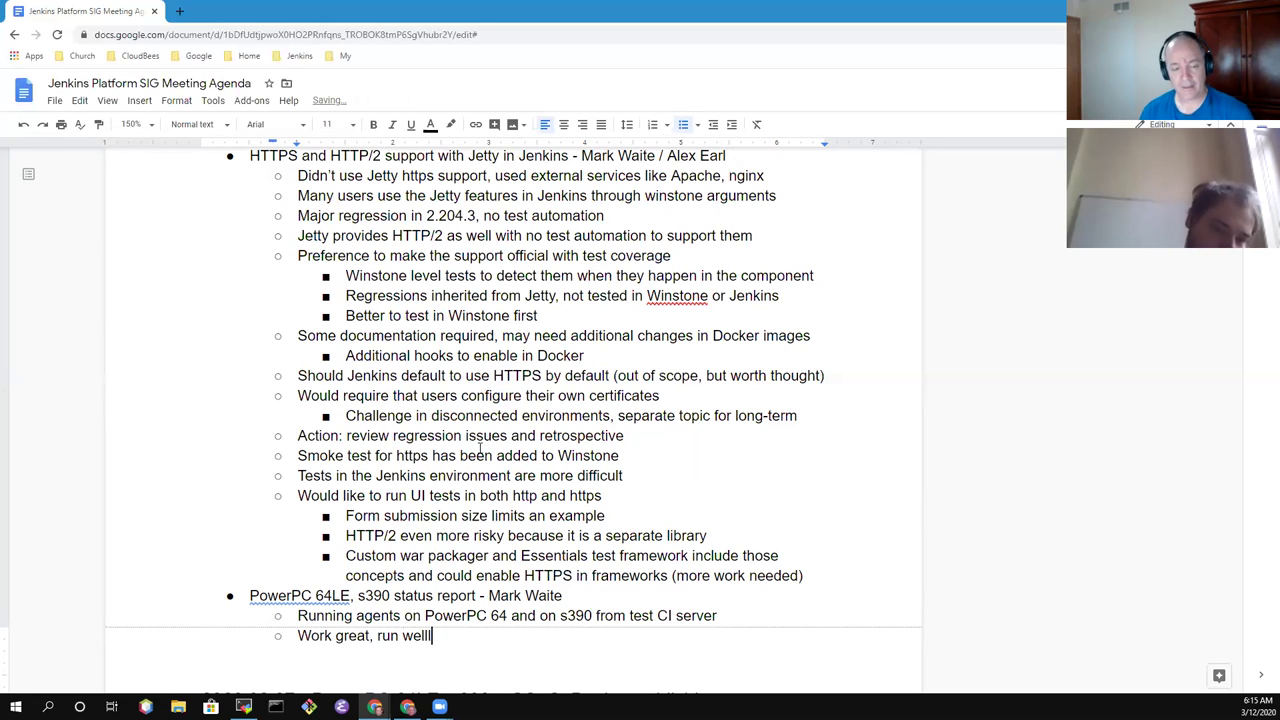
Add the sub-bullet "Quite important for performance to OpenJ9 on s390" below "Work great, run well"
key(Return)
text(Quite impoer)
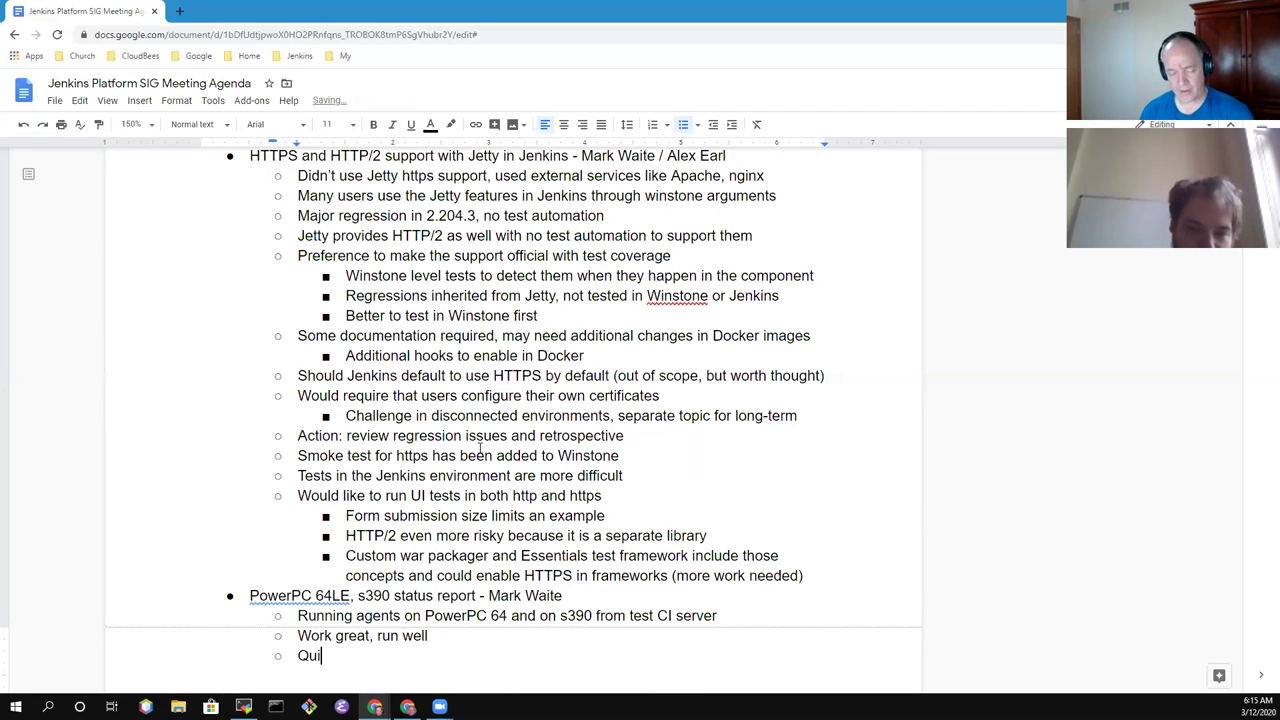
key(BackSpace)
key(BackSpace)
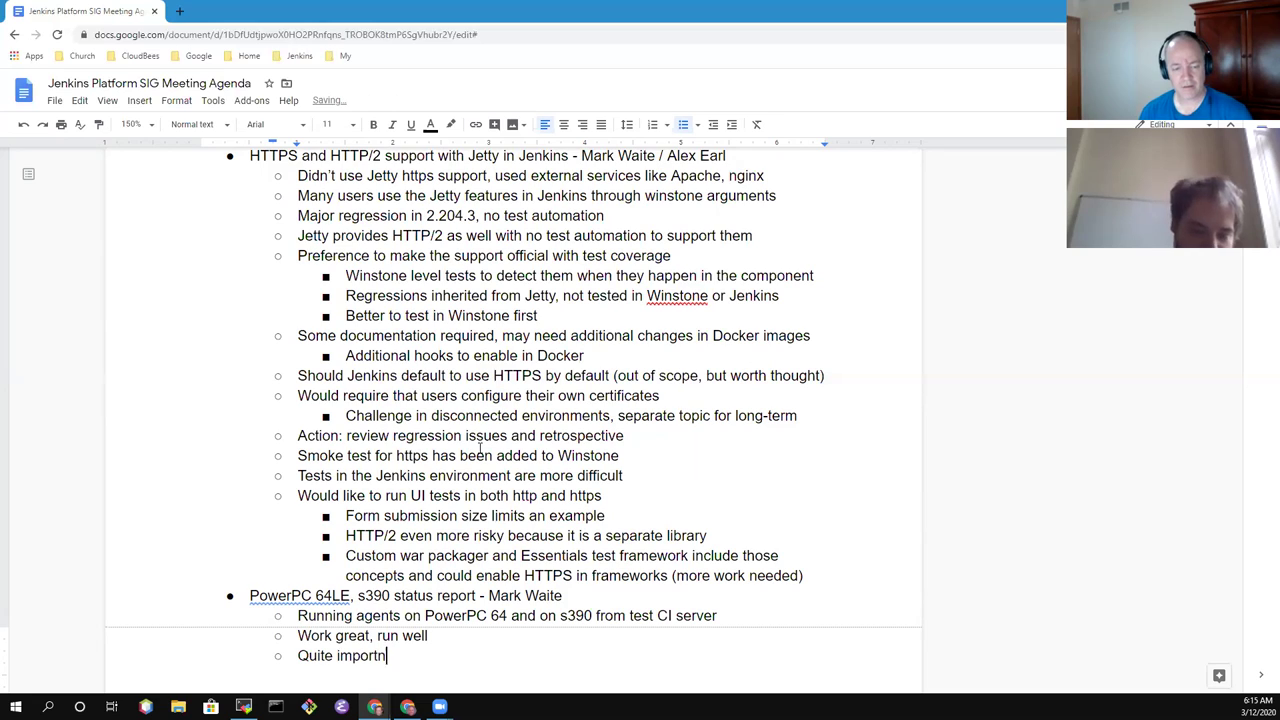
text(rtant for perf)
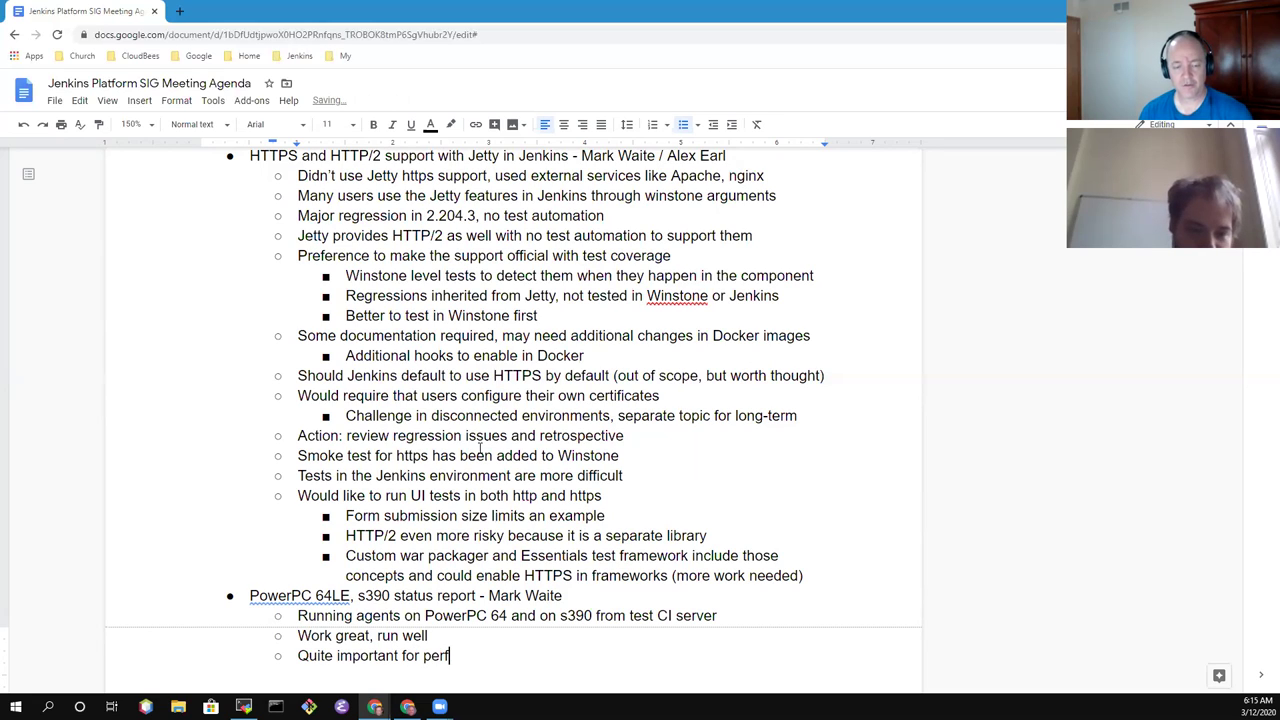
text(ormance )
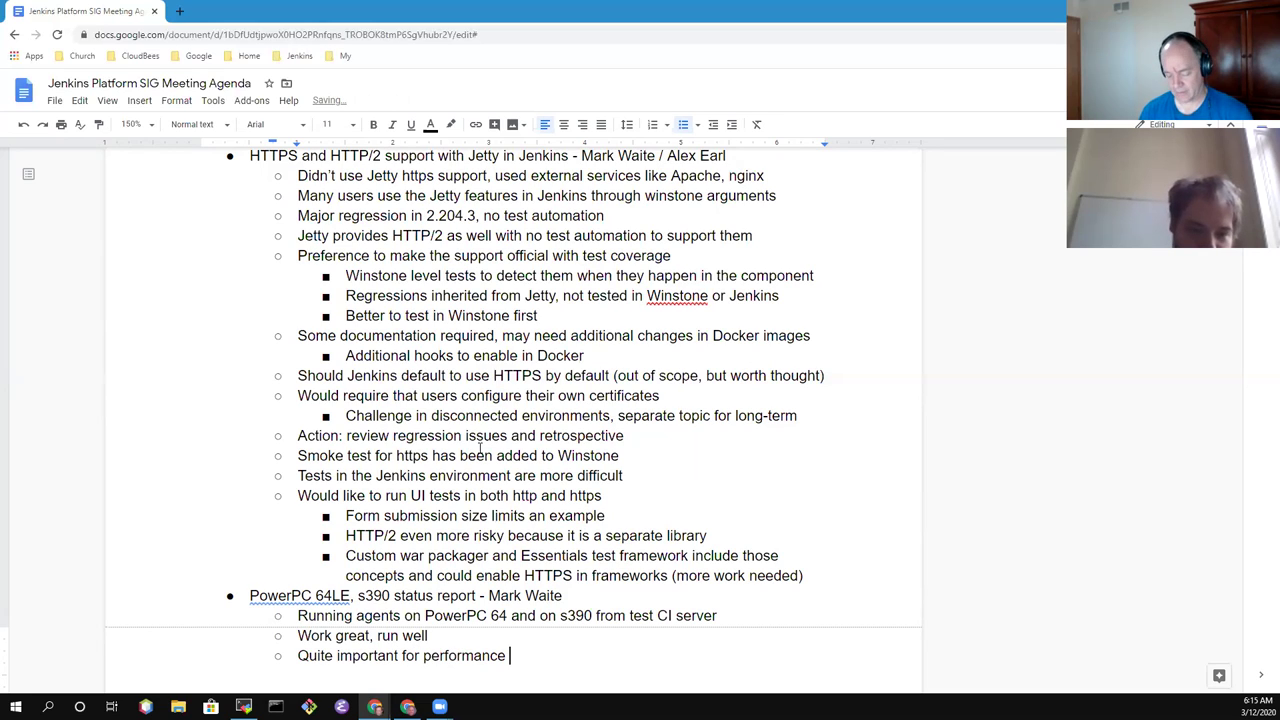
text(to OPe)
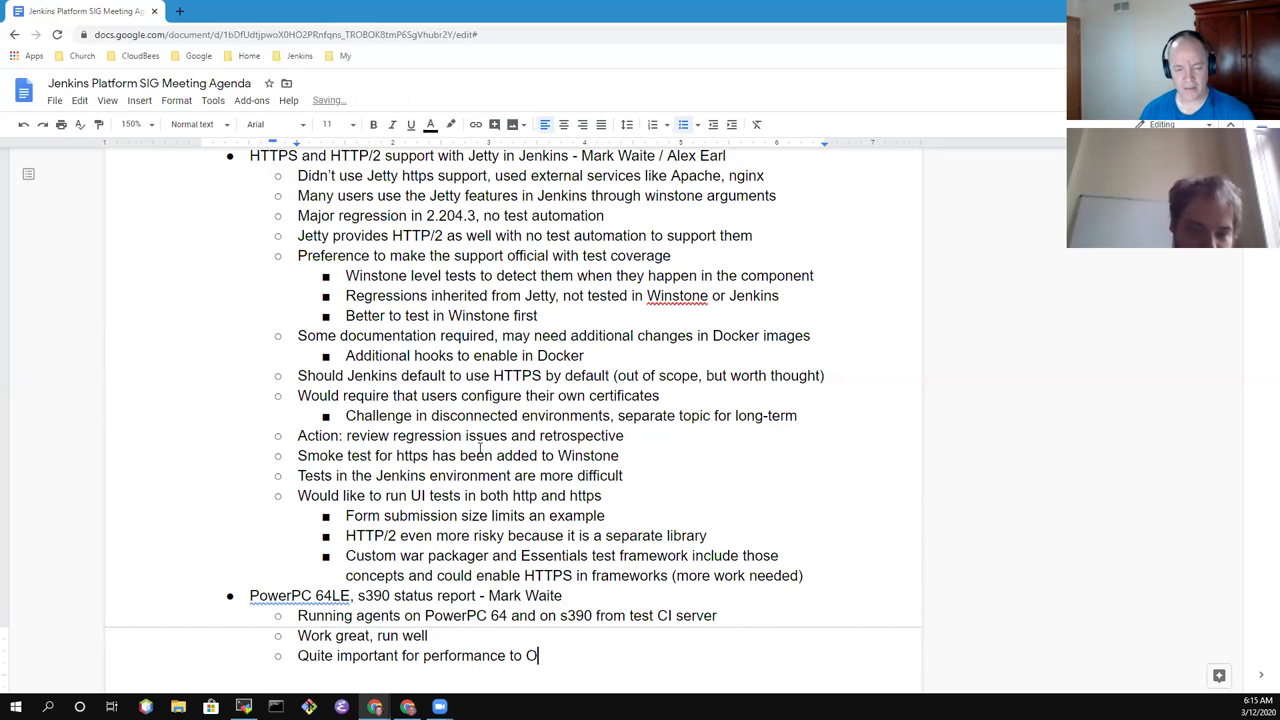
key(BackSpace)
key(BackSpace)
text(pen)
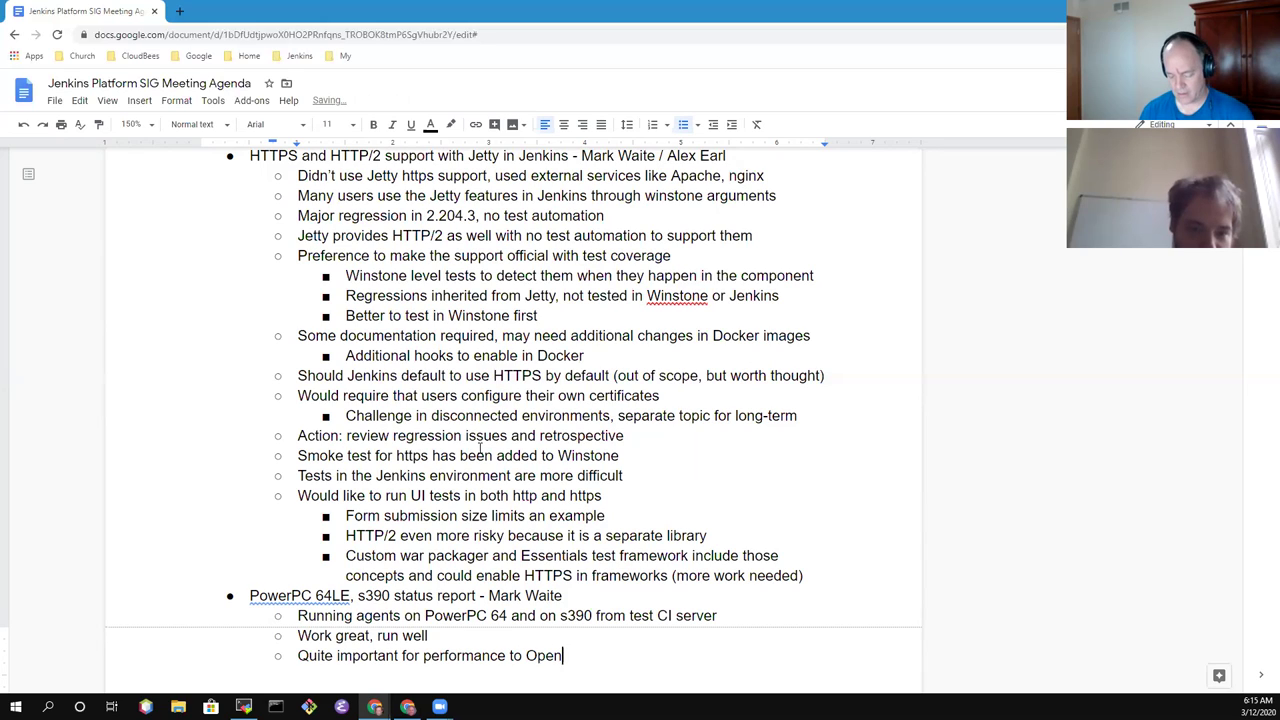
text(J9 on s)
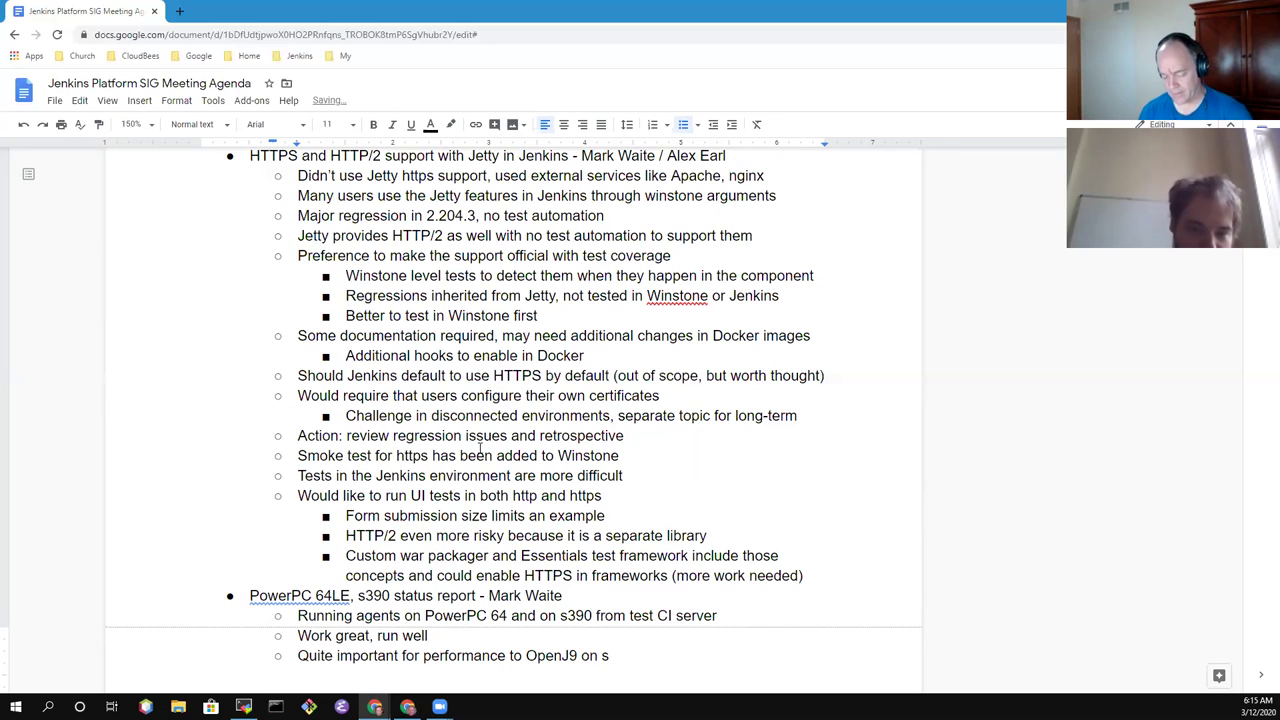
text(390)
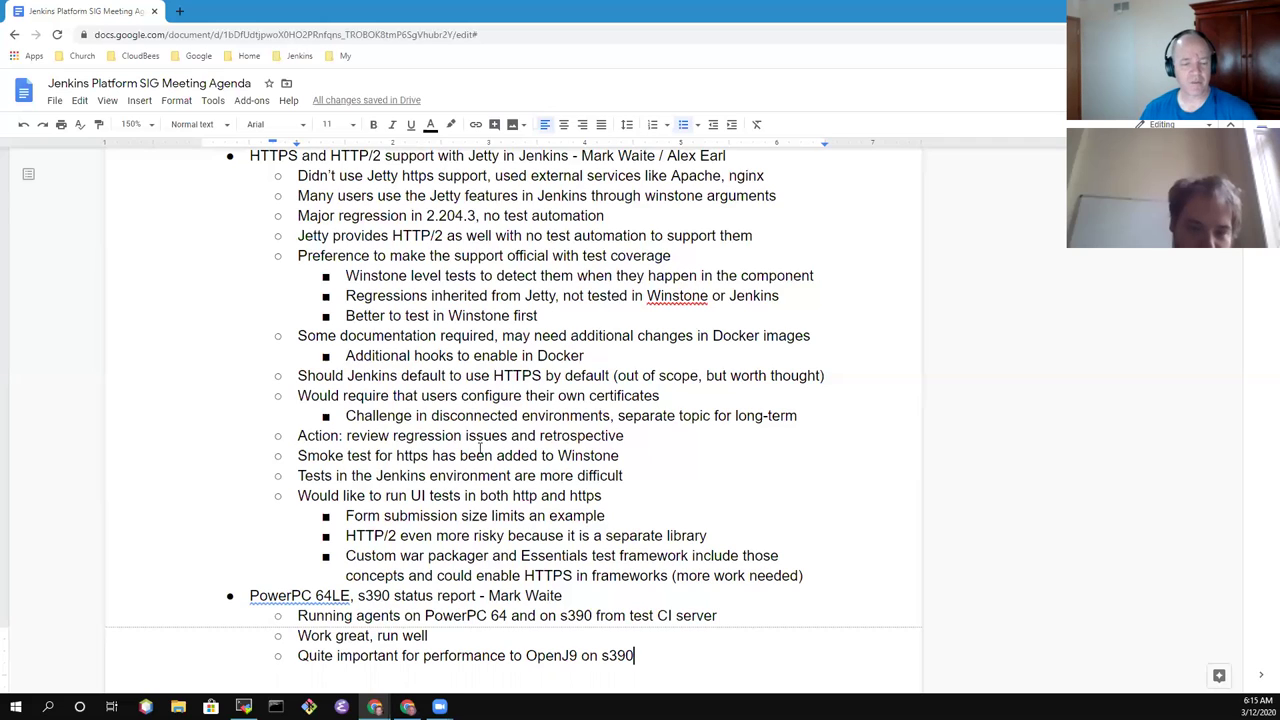
Add a nested bullet under the OpenJ9 item reading "Operating system OpenJDK has not JIT, interpreted only"
key(Return)
key(Tab)
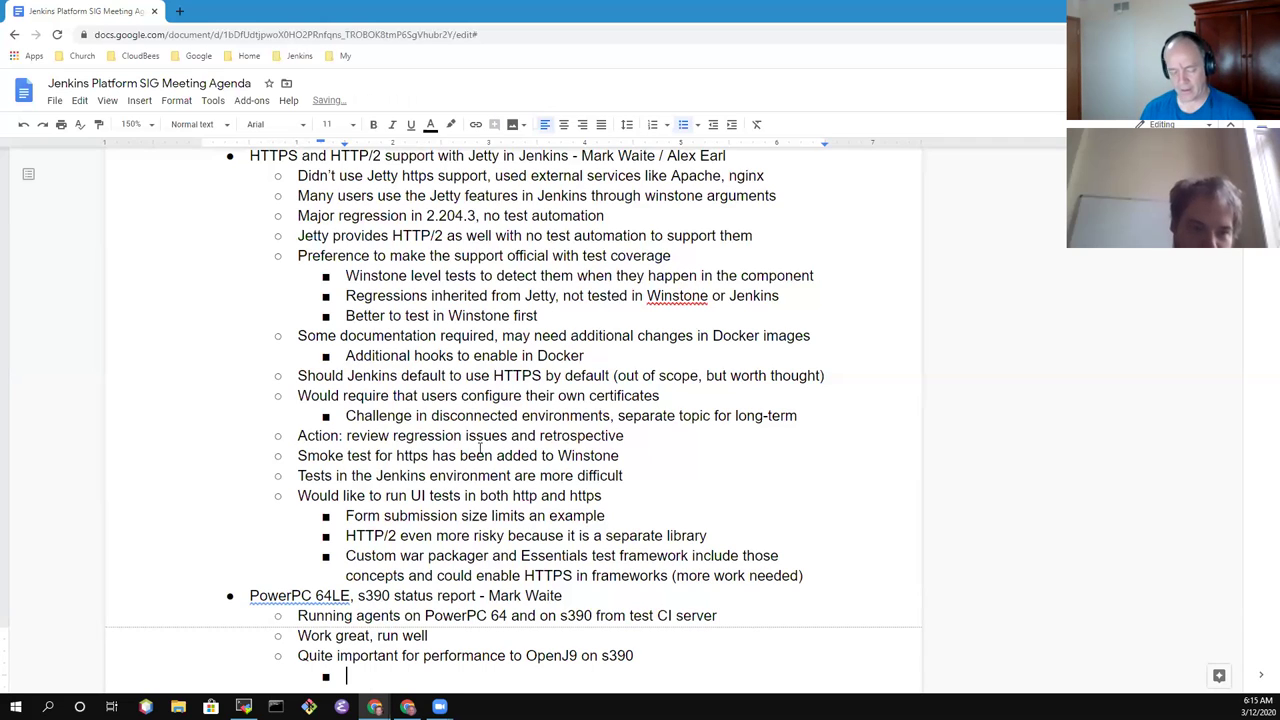
text(Operational)
key(BackSpace)
key(BackSpace)
key(BackSpace)
key(BackSpace)
text(ng )
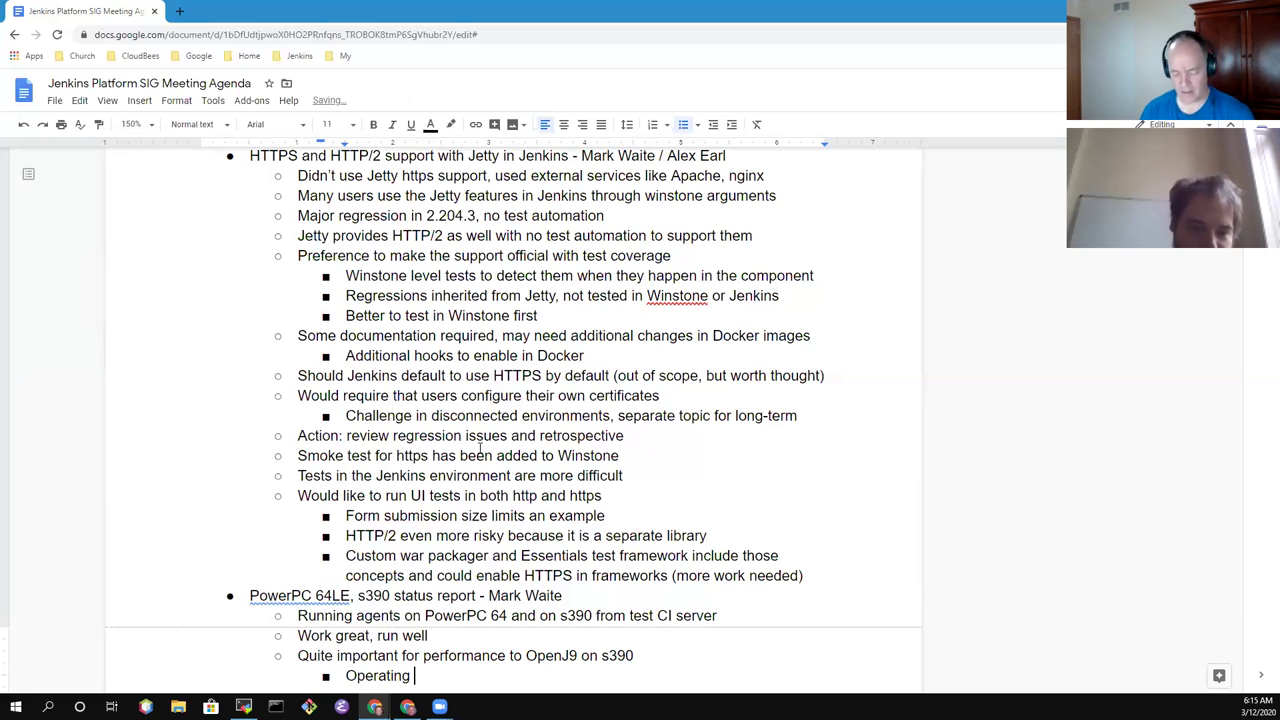
text(sym)
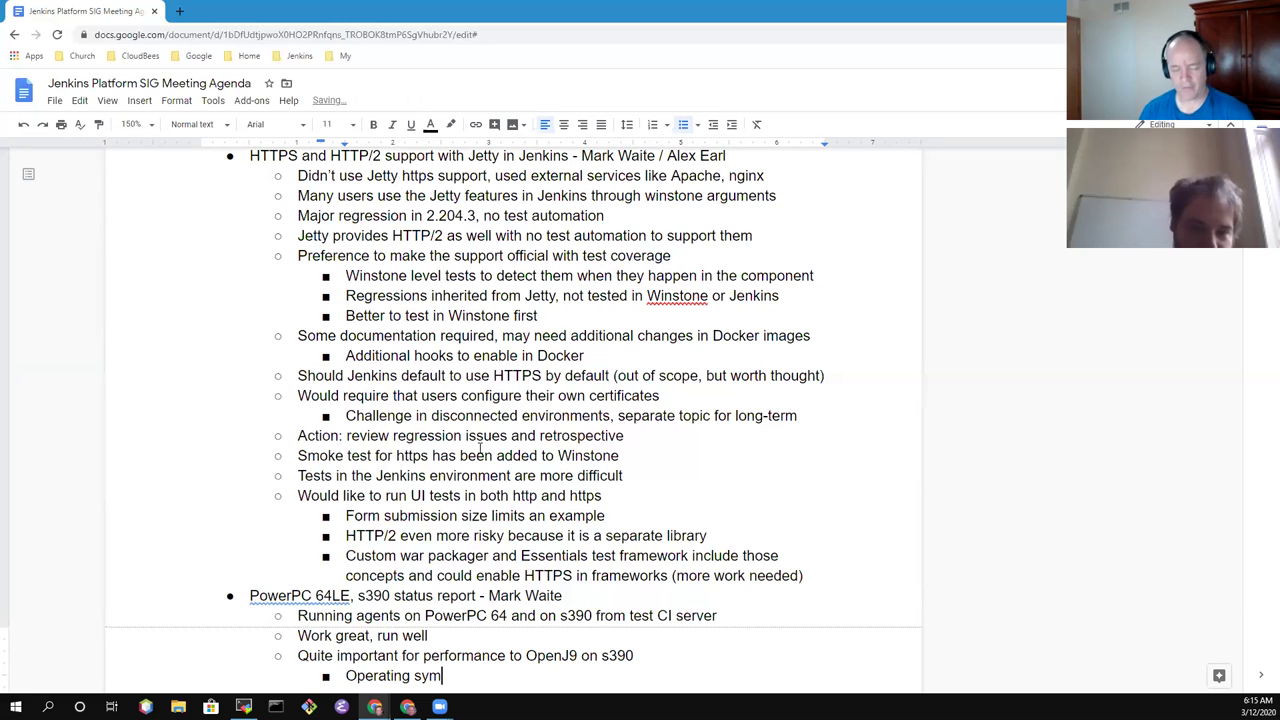
text(bol)
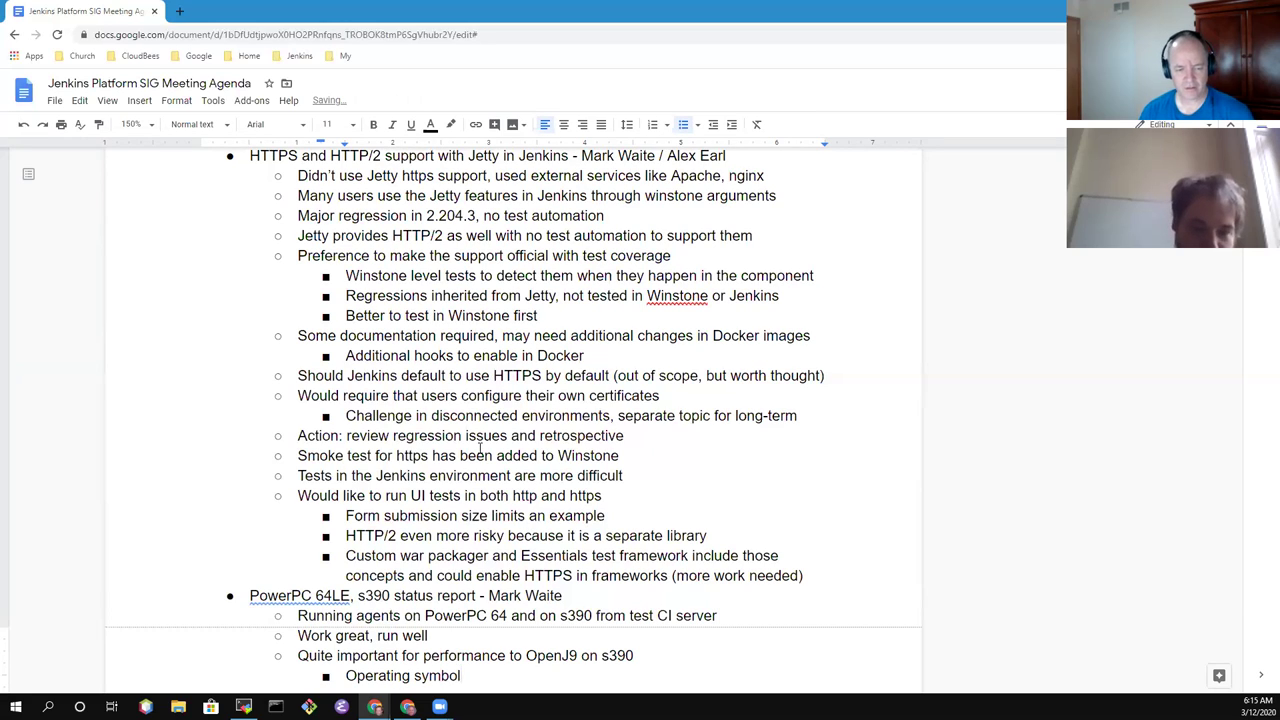
key(ctrl+BackSpace)
text(system)
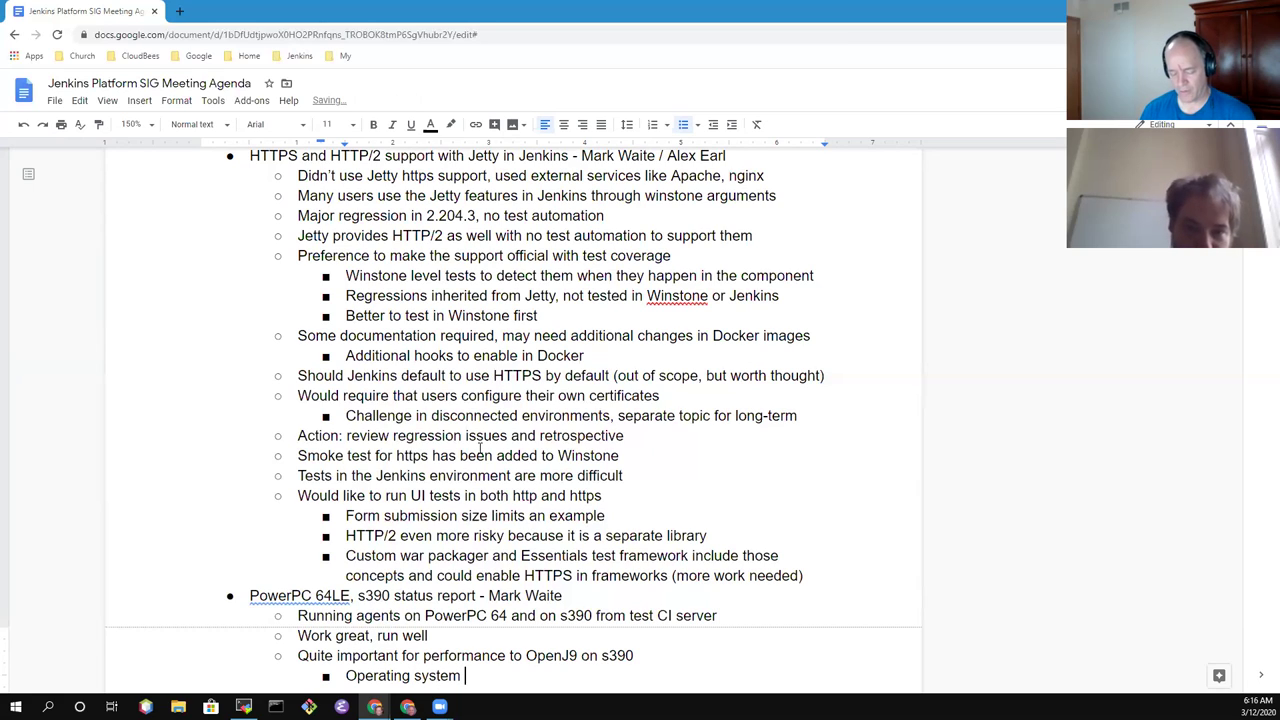
text( OpenJDK is)
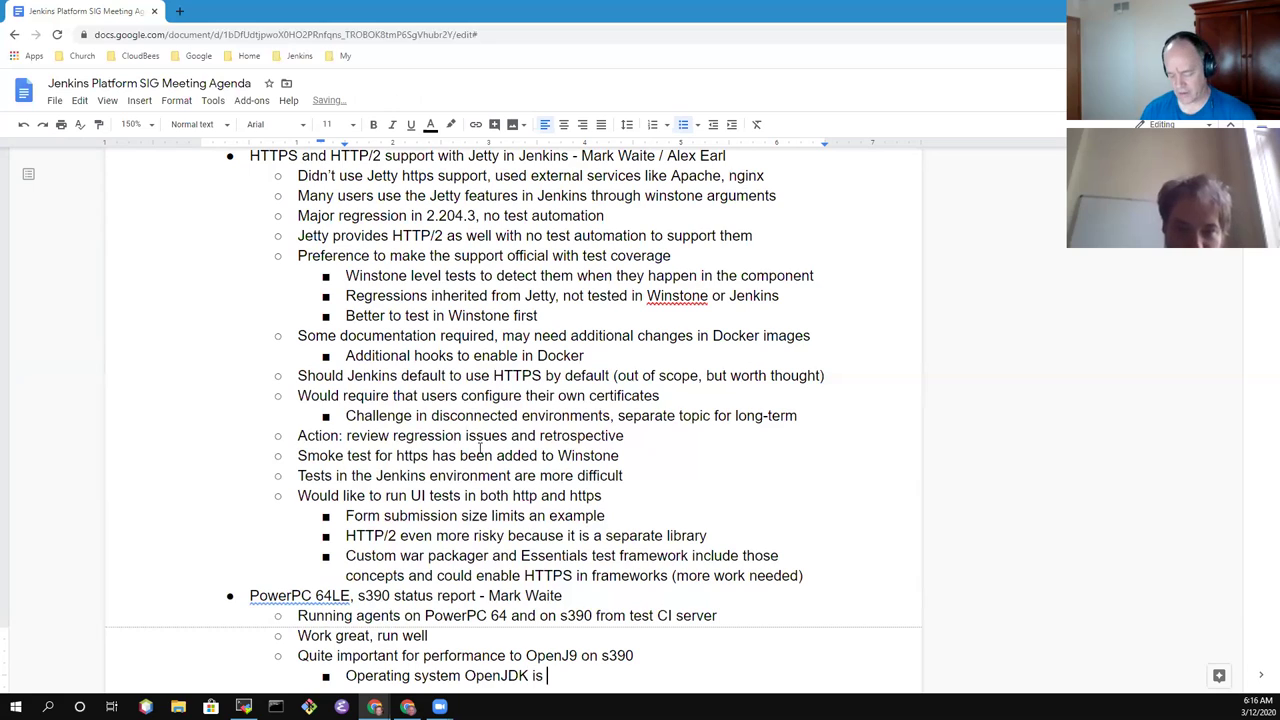
key(ctrl+BackSpace)
text(has not )
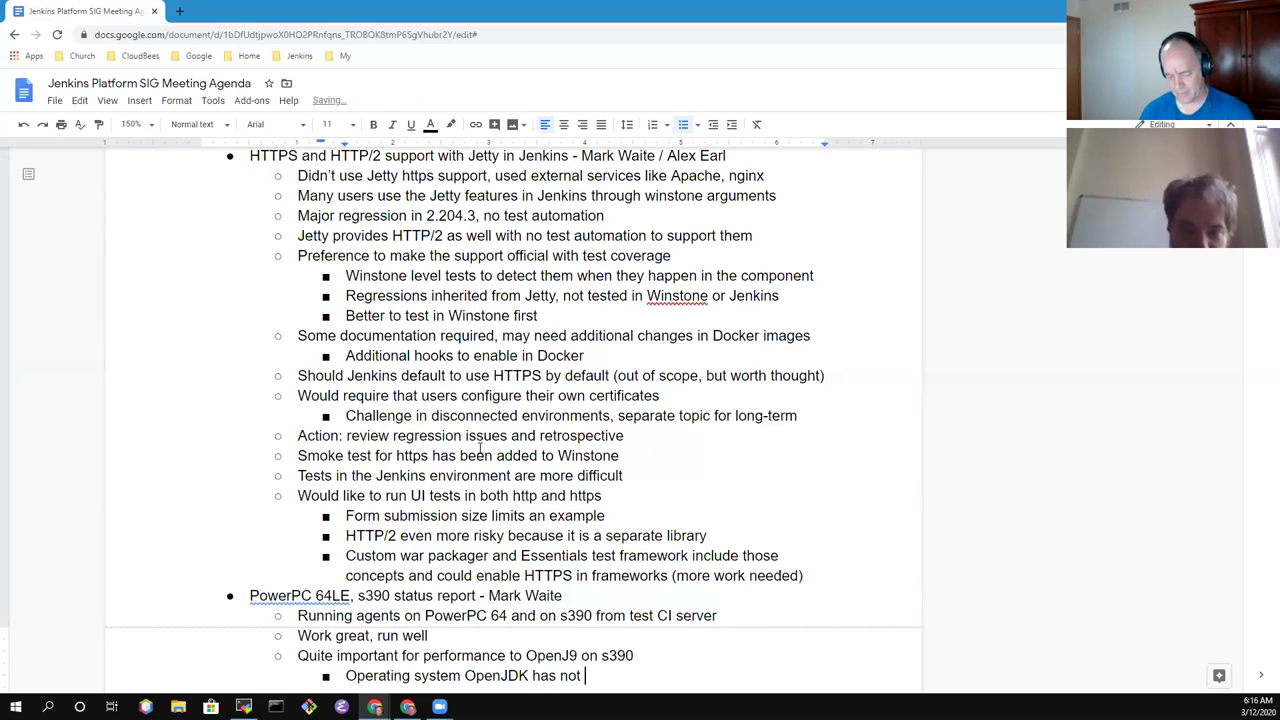
text(JIT, intrere)
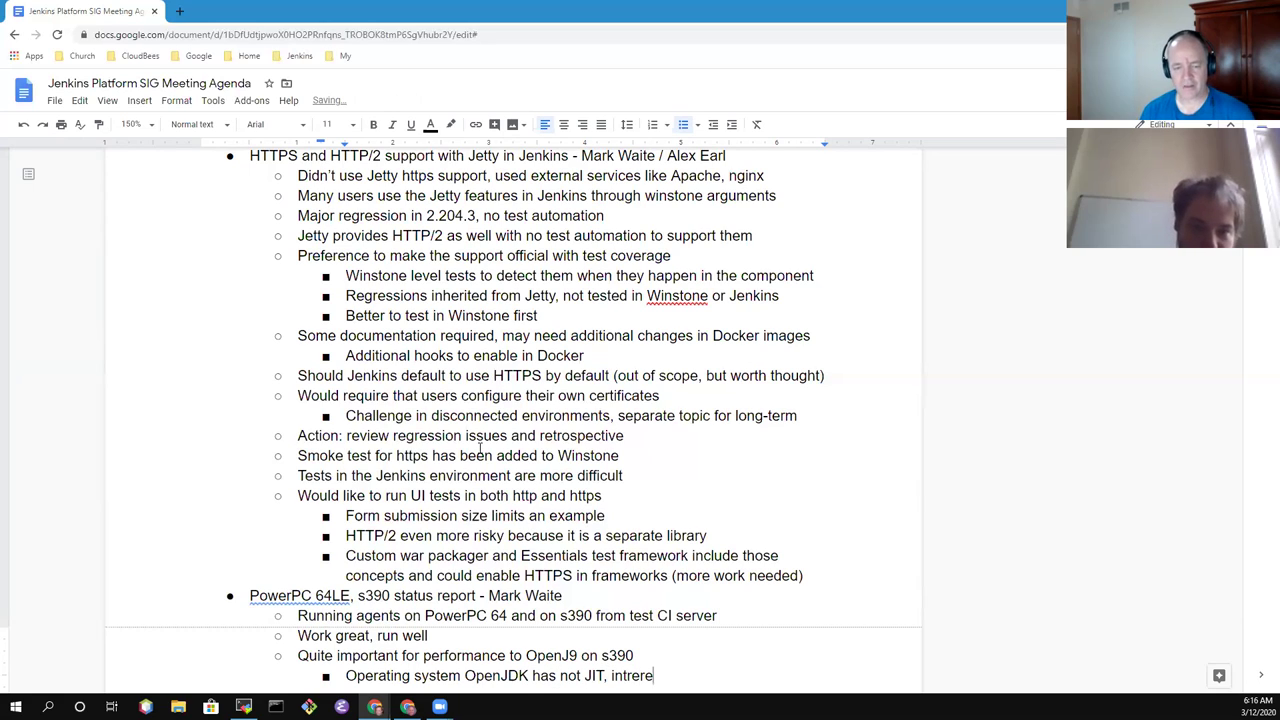
key(BackSpace)
key(BackSpace)
key(BackSpace)
key(BackSpace)
text(erp)
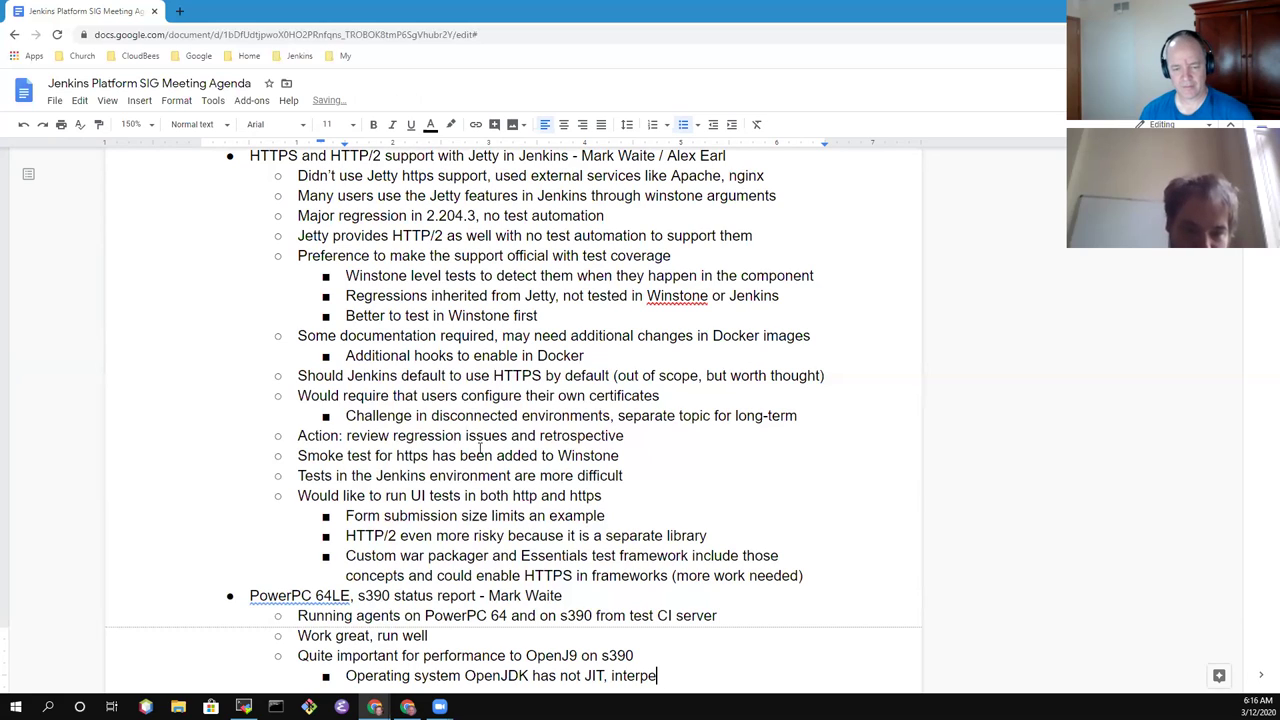
text(reted only)
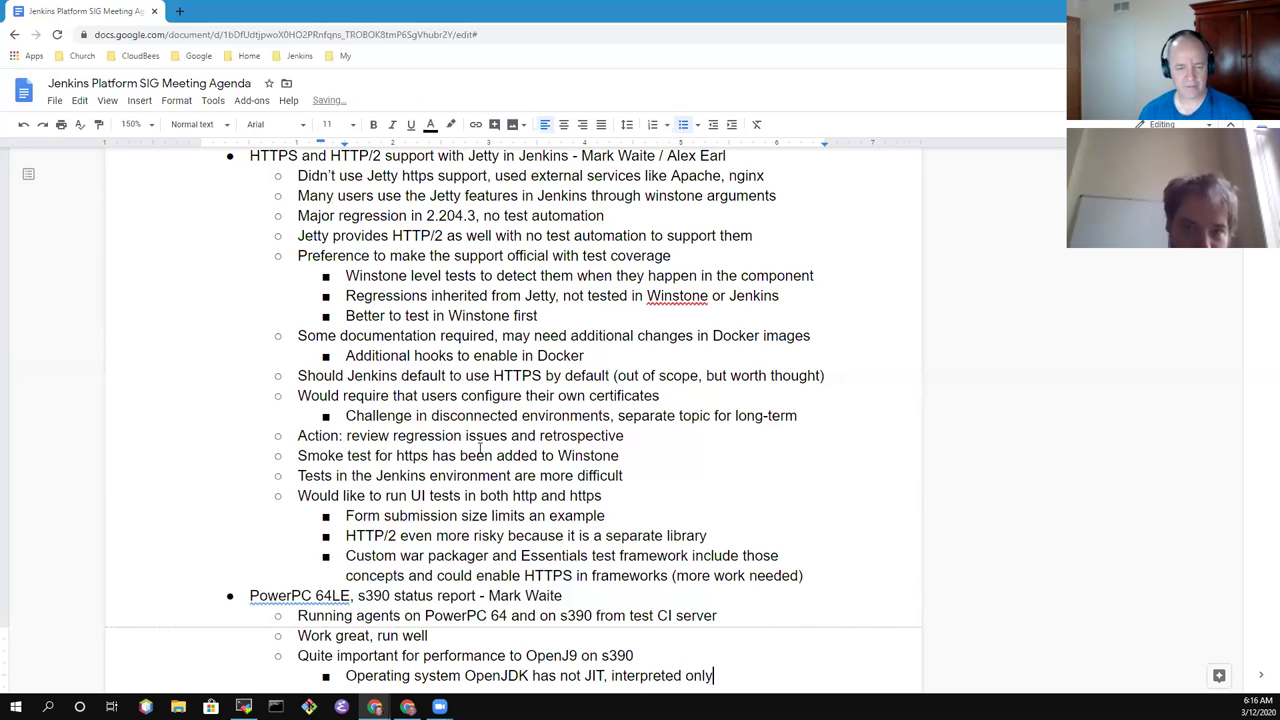
Correct "not" to "no" before "JIT" in the nested OpenJDK bullet
key(ctrl+Left)
key(ctrl+Left)
key(ctrl+Left)
key(ctrl+Left)
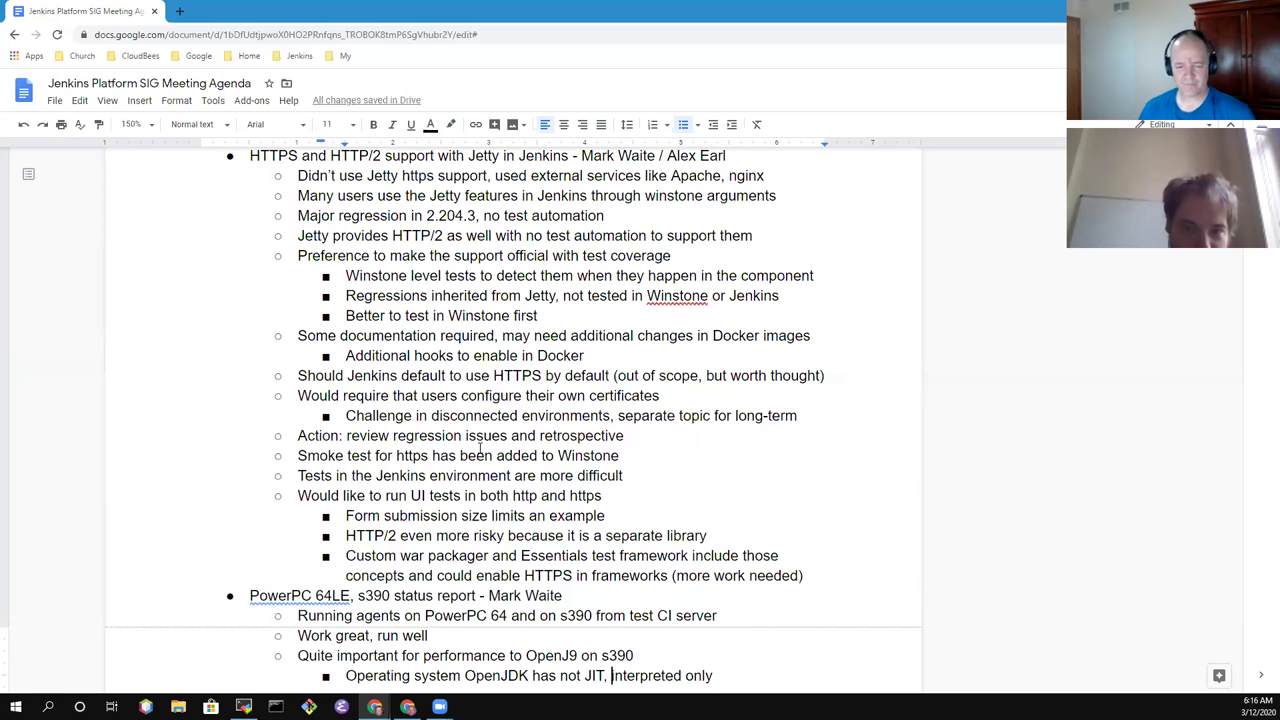
key(Left)
key(BackSpace)
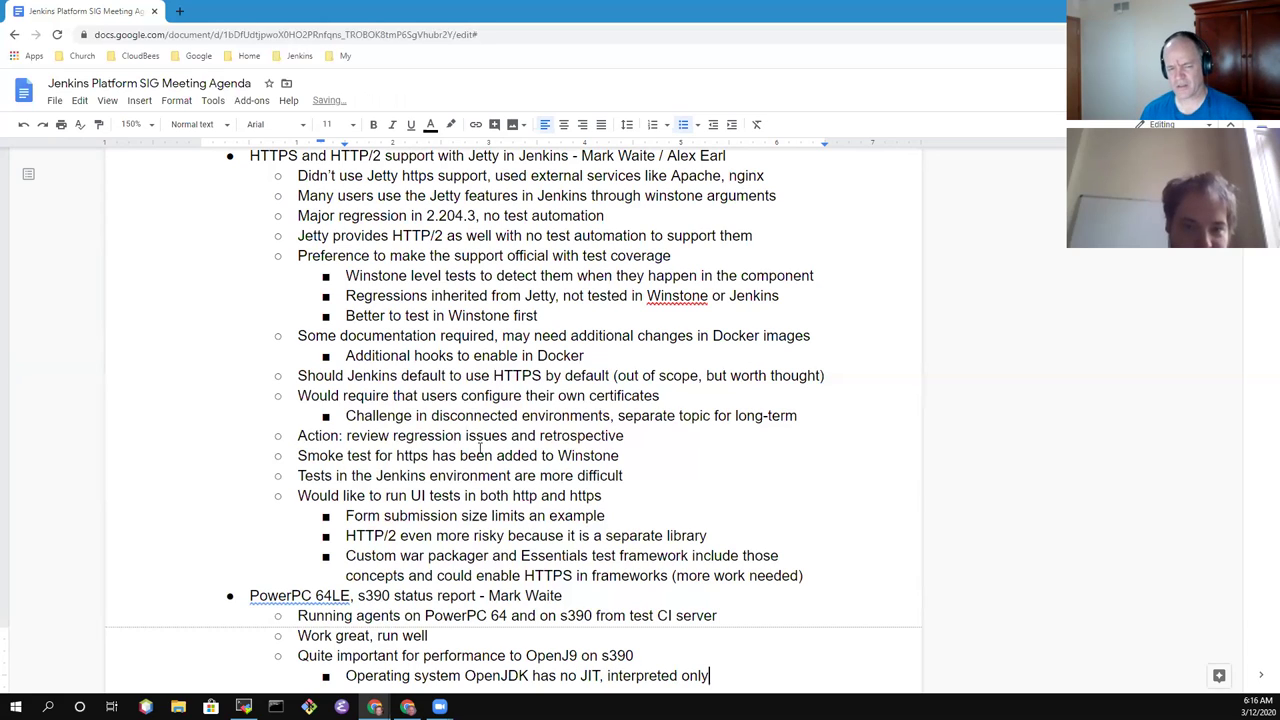
key(End)
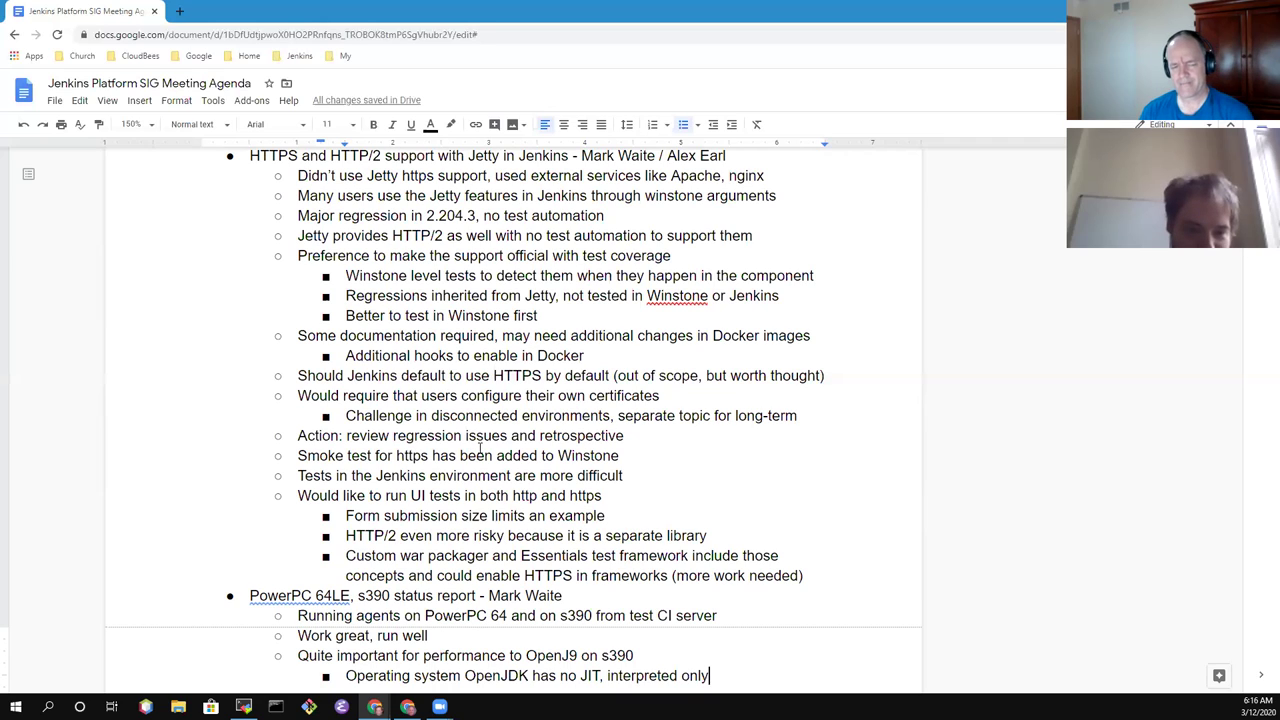
Add a sub-bullet with the infrastructure contact's full name at the end of the PowerPC 64LE, s390 status report, level with the OpenJ9 item
scroll(480, 449, down, 1)
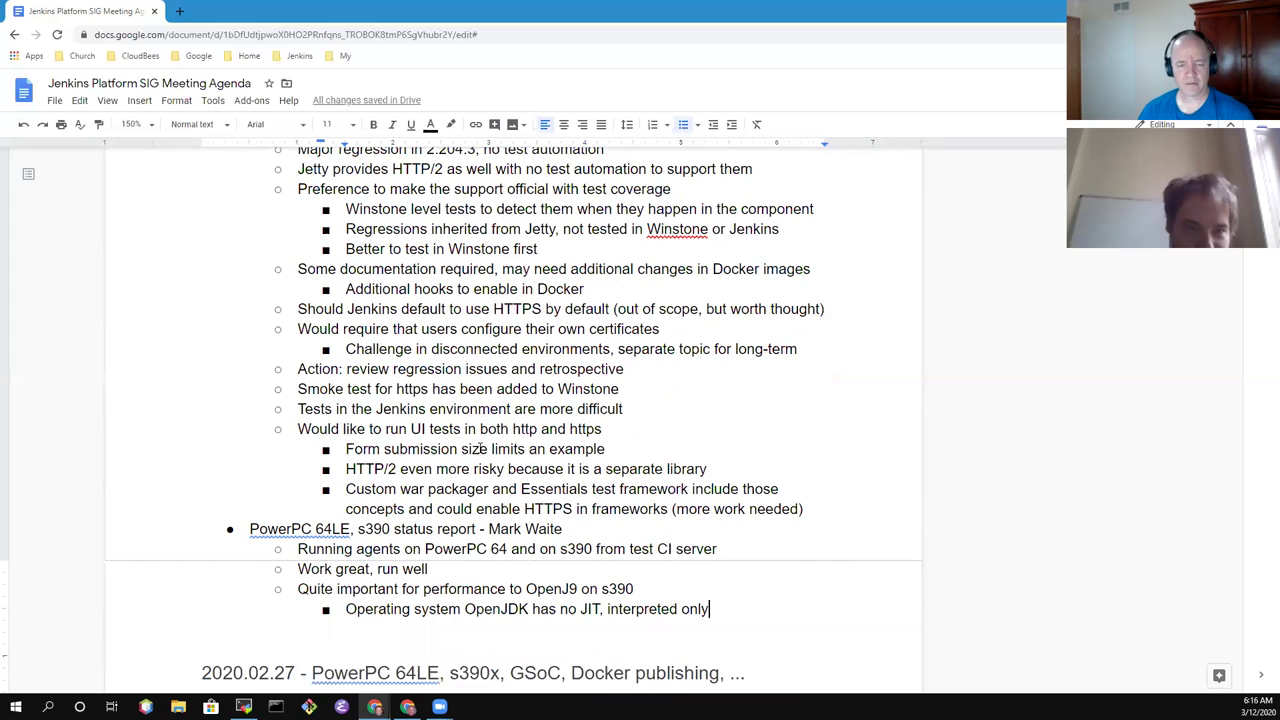
key(Return)
key(shift+Tab)
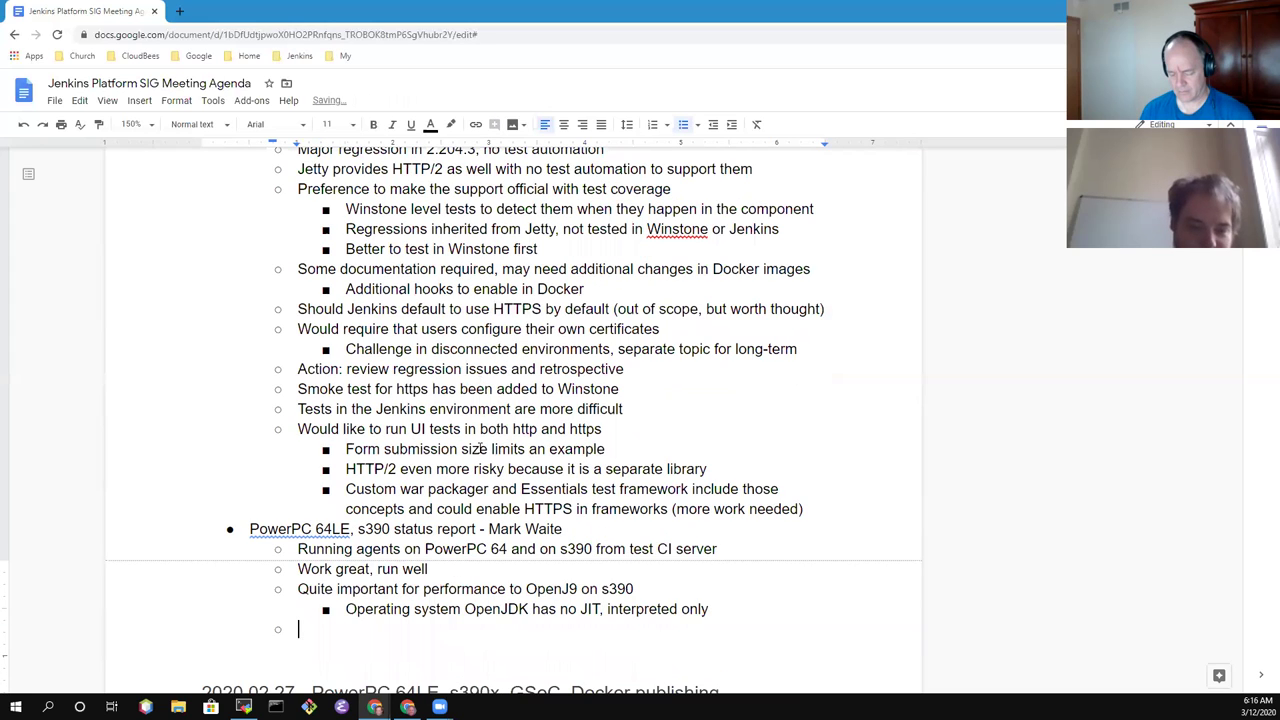
text(Olivier)
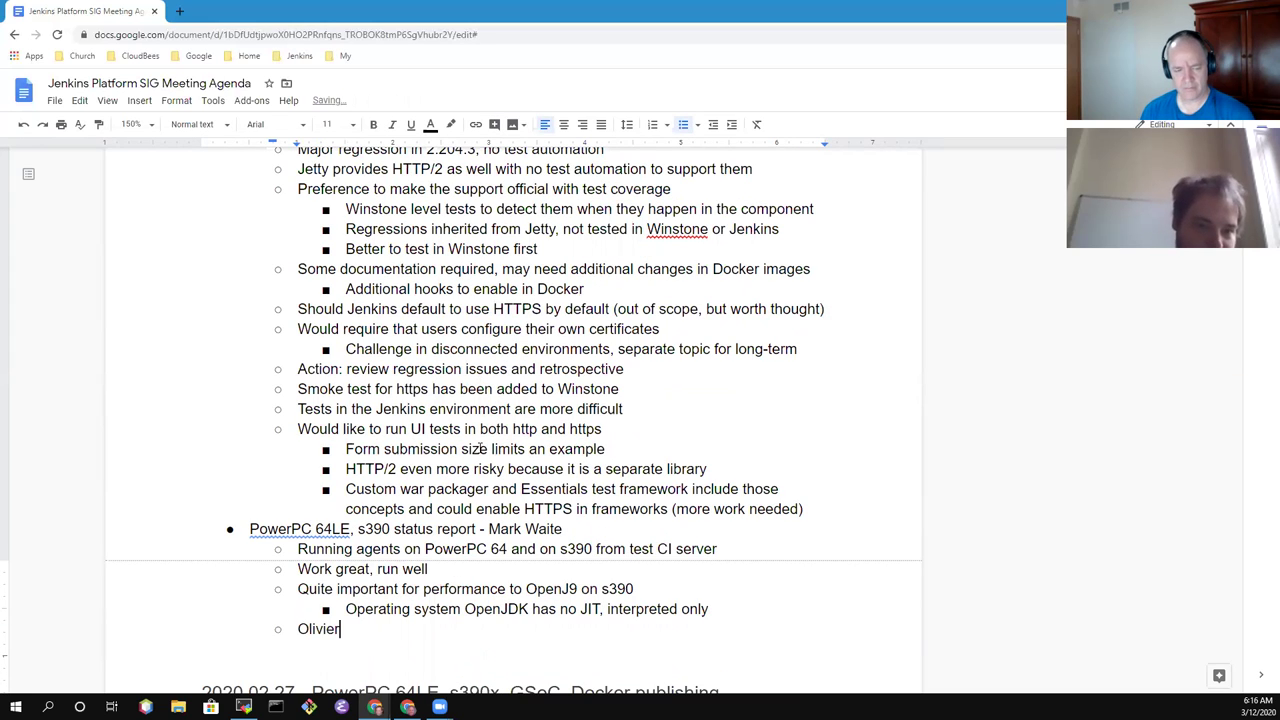
text( Vernin)
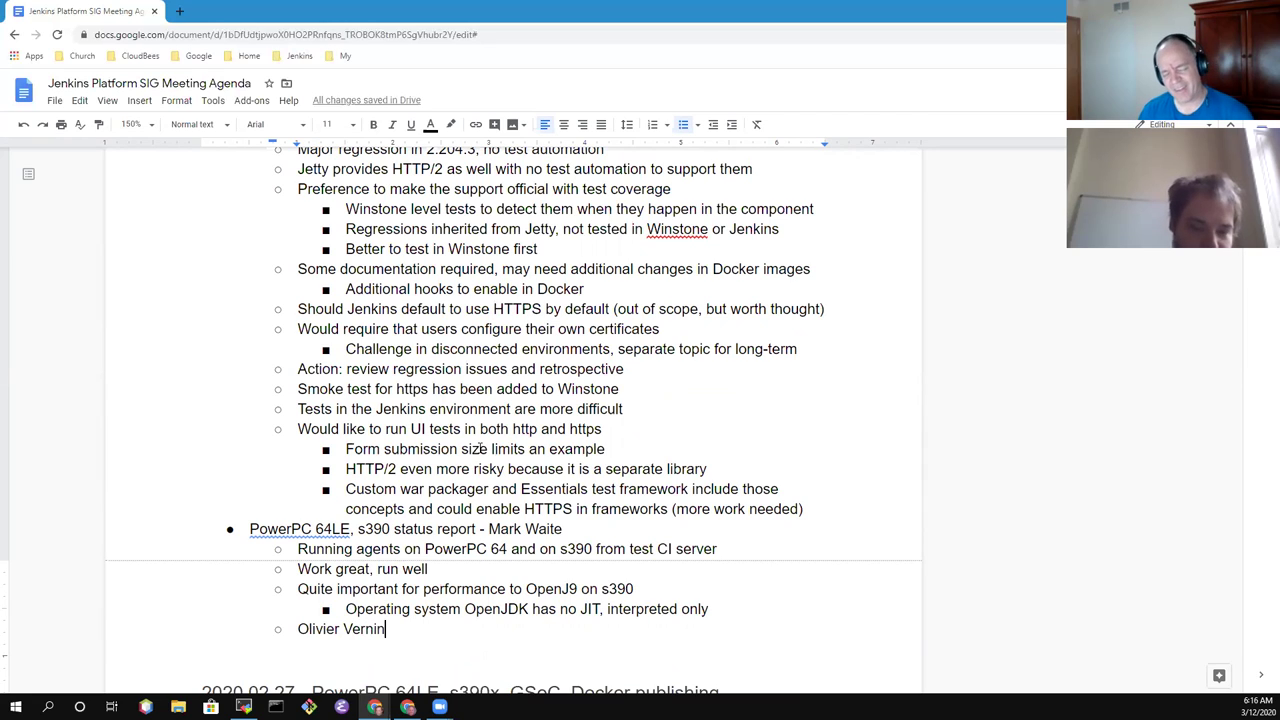
Add a sub-bullet above the infrastructure contact's name with the source's full name followed by "said that AdoptOpenJDK also has JIT enabled for s390"
key(Up)
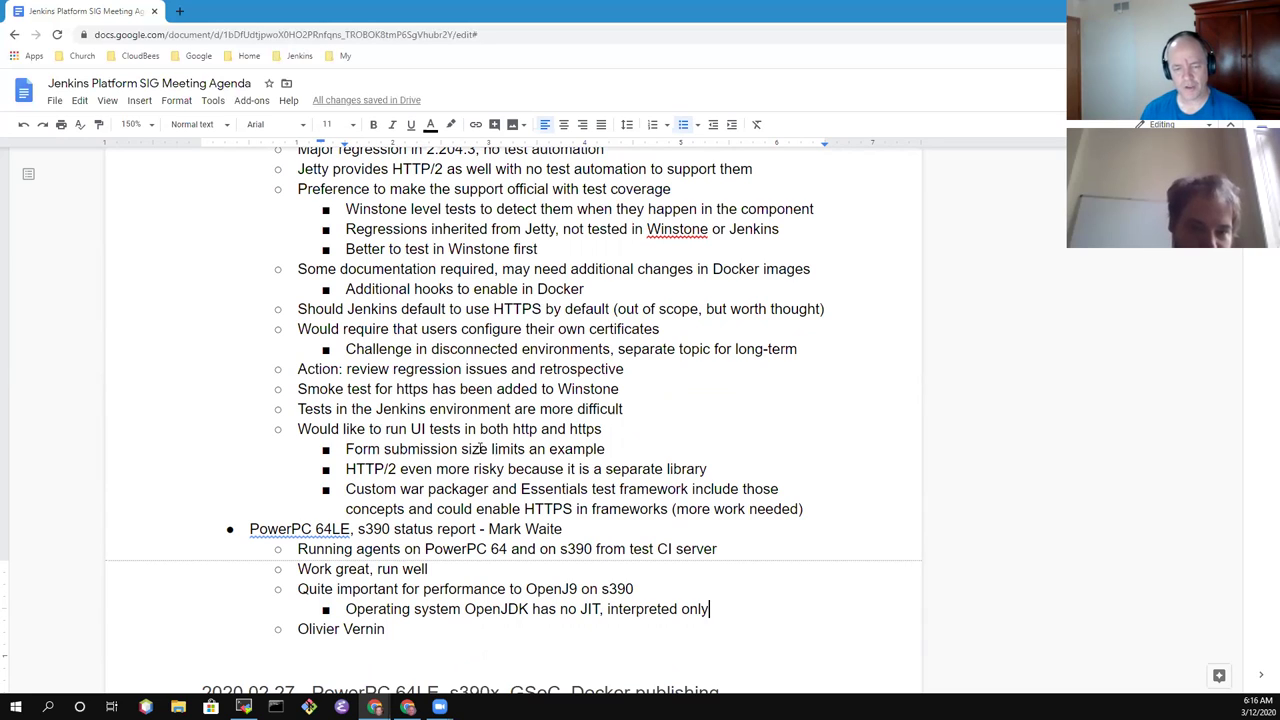
key(Return)
key(shift+Tab)
text(Jim )
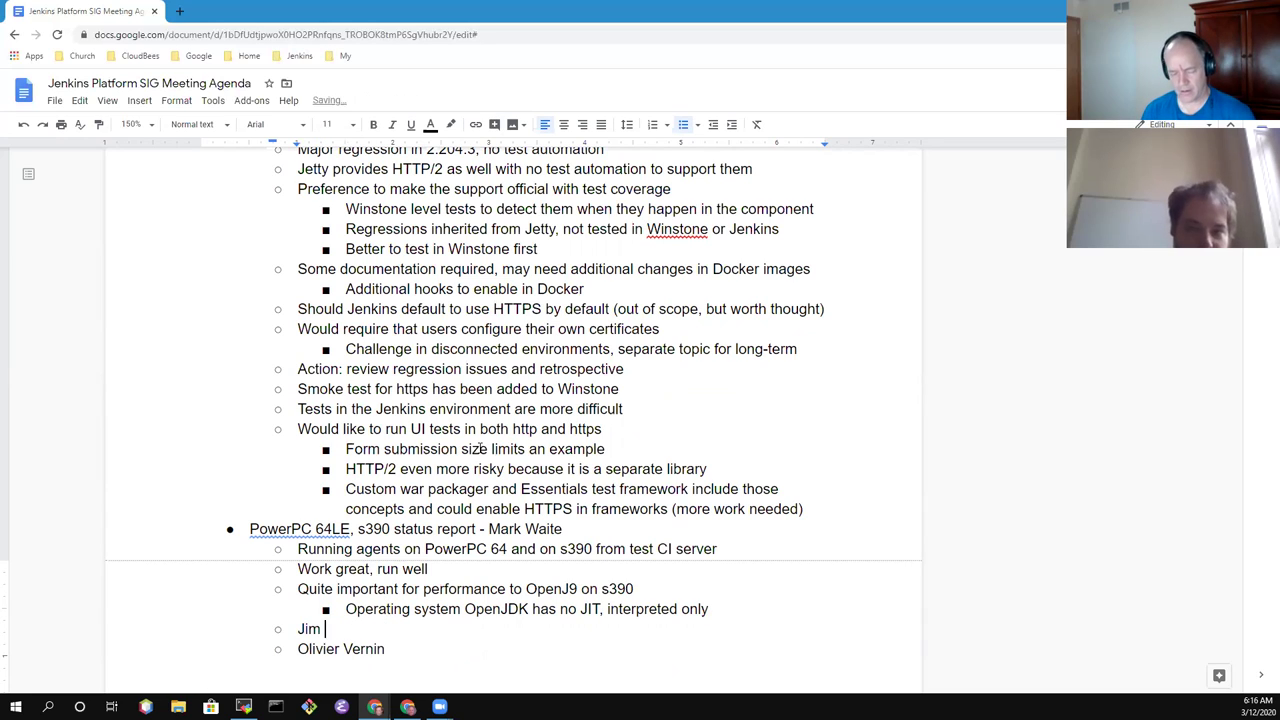
text(Crowley )
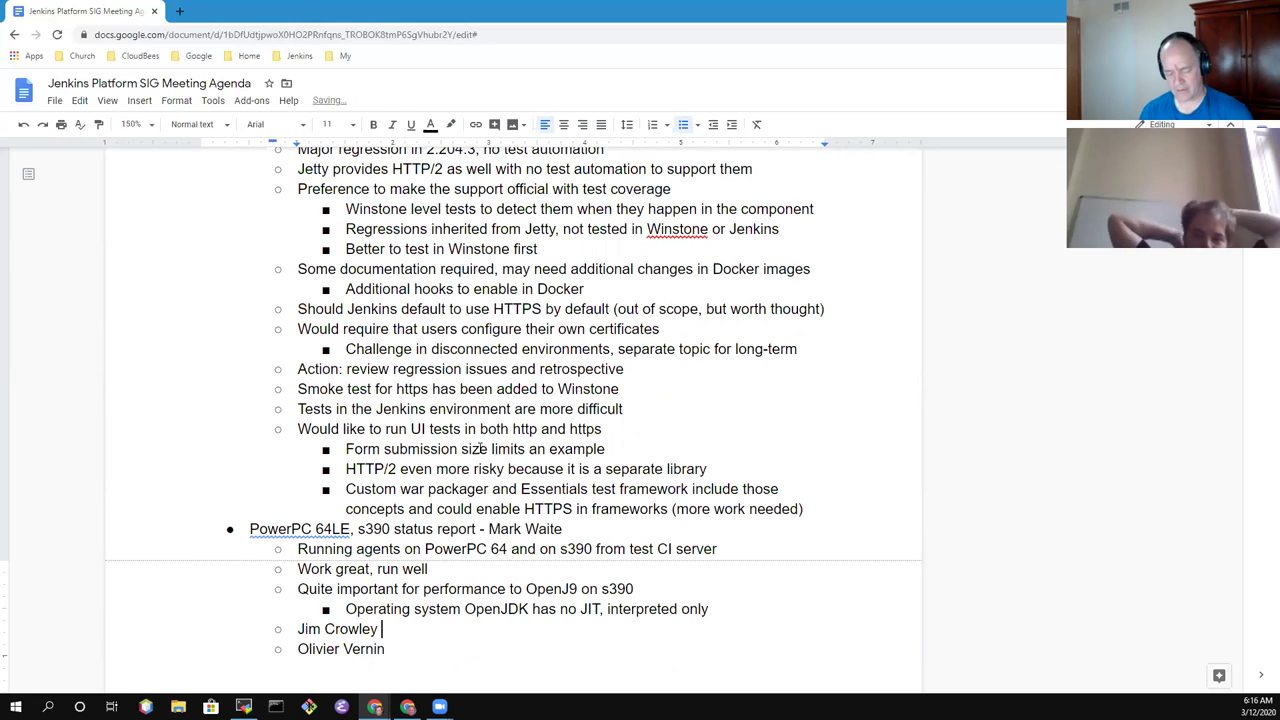
text(said that Adopt)
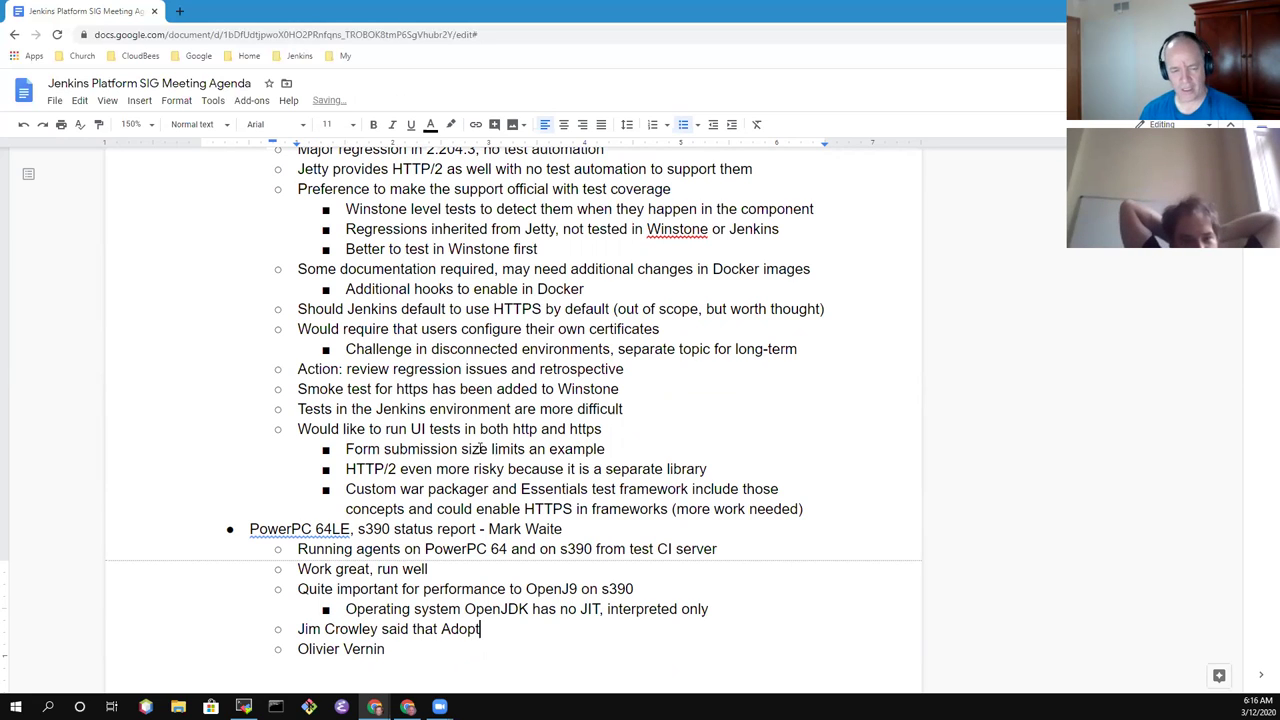
text(OpenJDK )
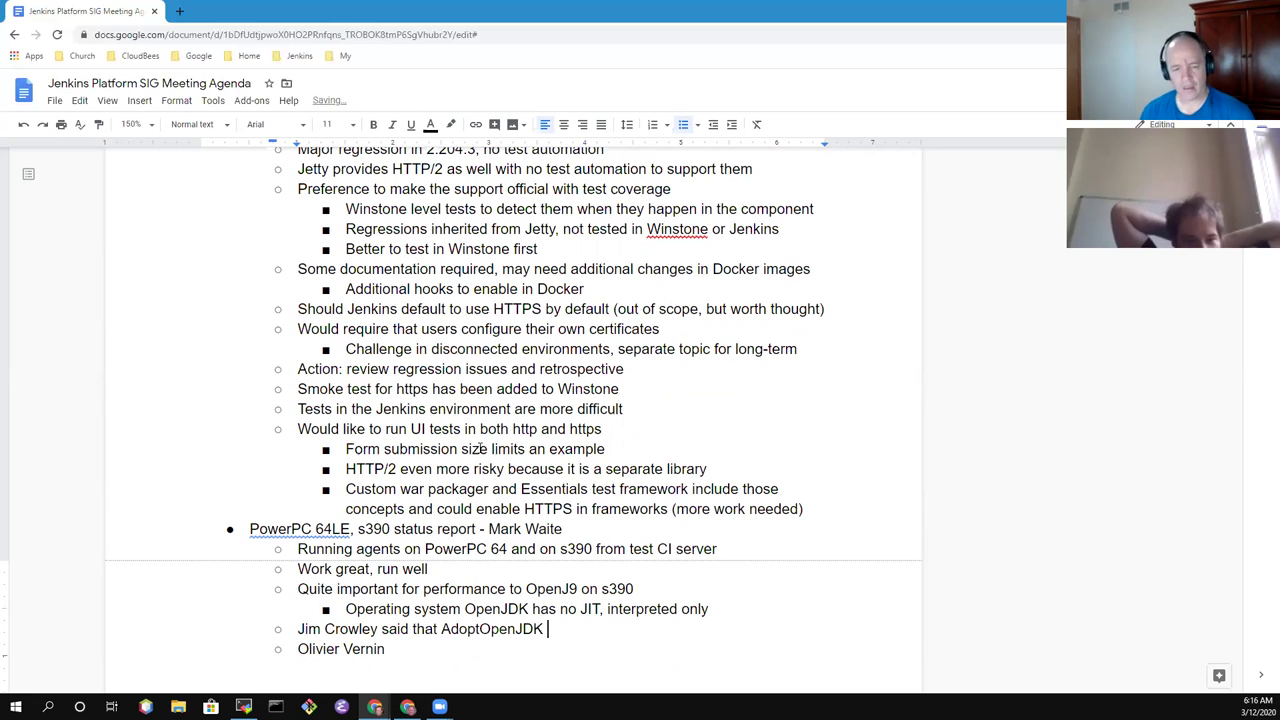
text(also has )
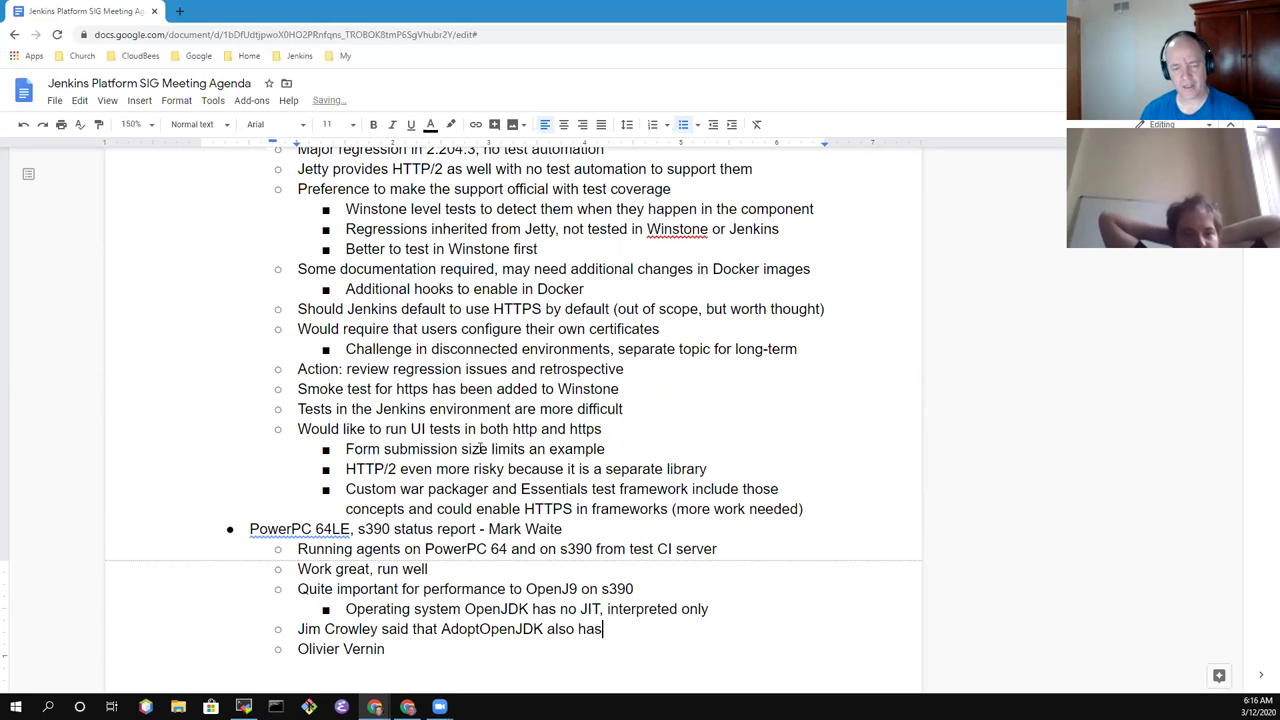
text(JIT enabled)
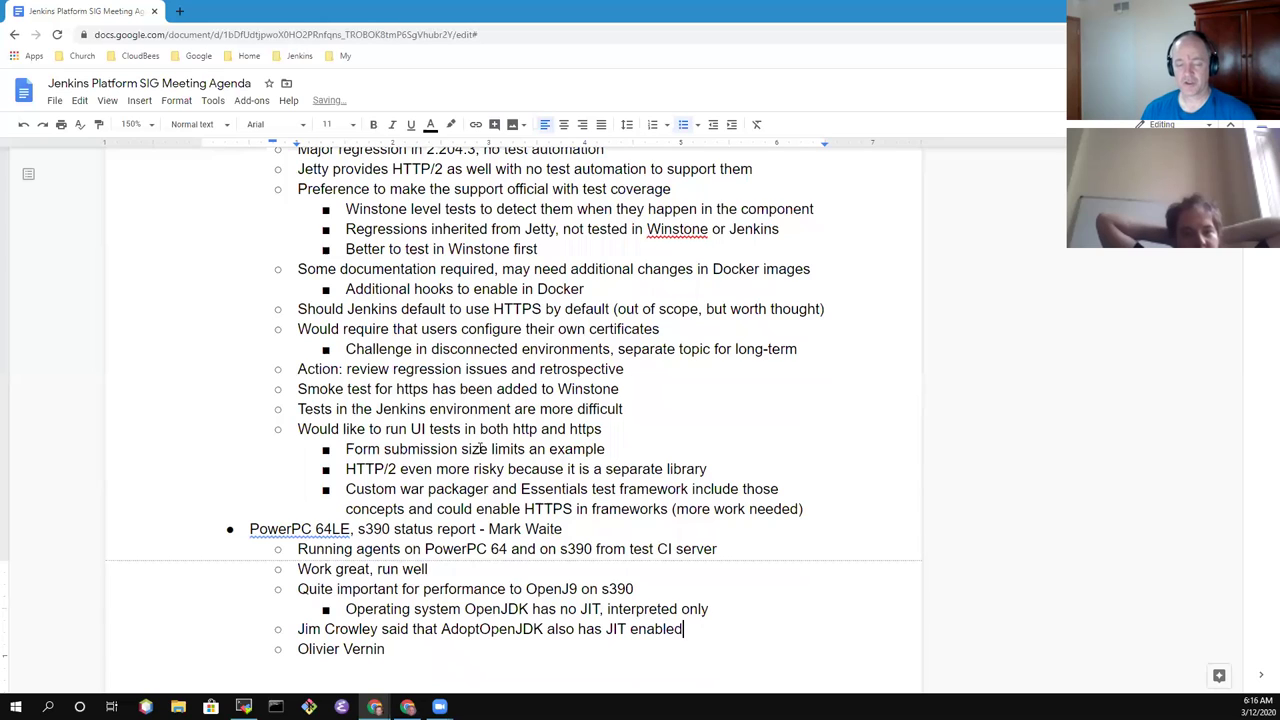
text( for s390)
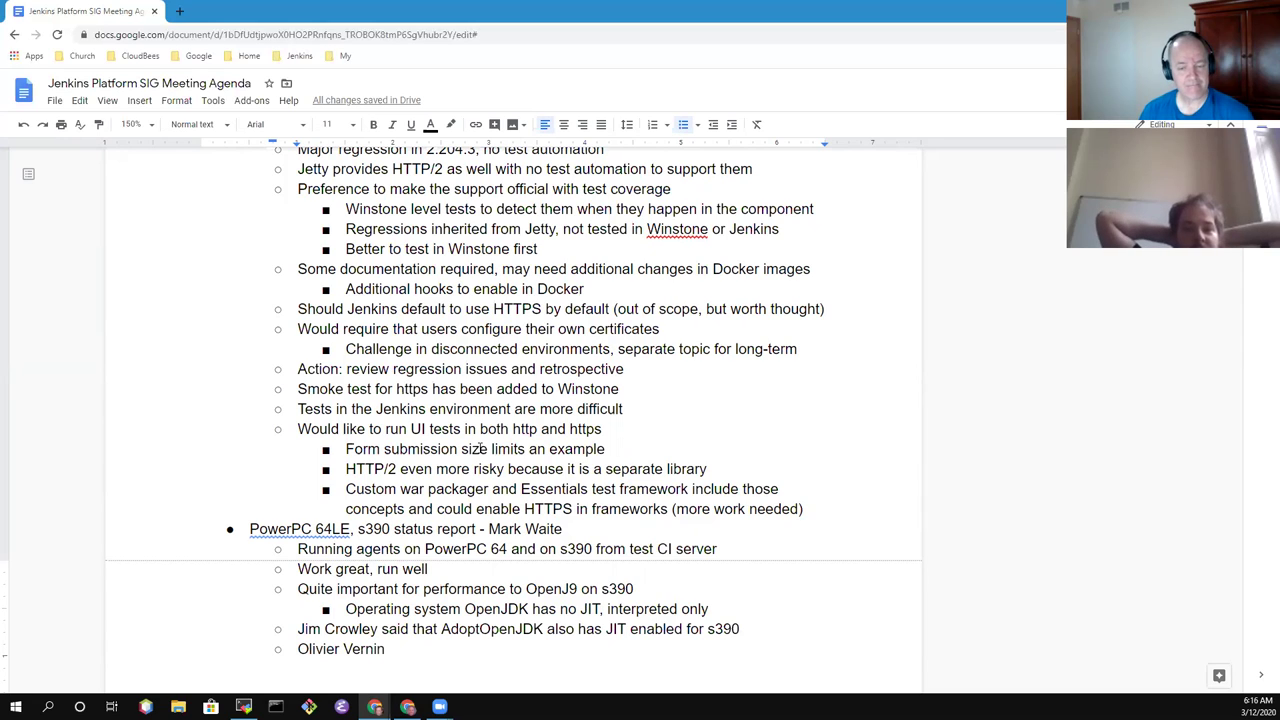
Insert the word "hotspot" after "AdoptOpenJDK" in the new JIT sub-bullet
key(ctrl+Left)
key(ctrl+Left)
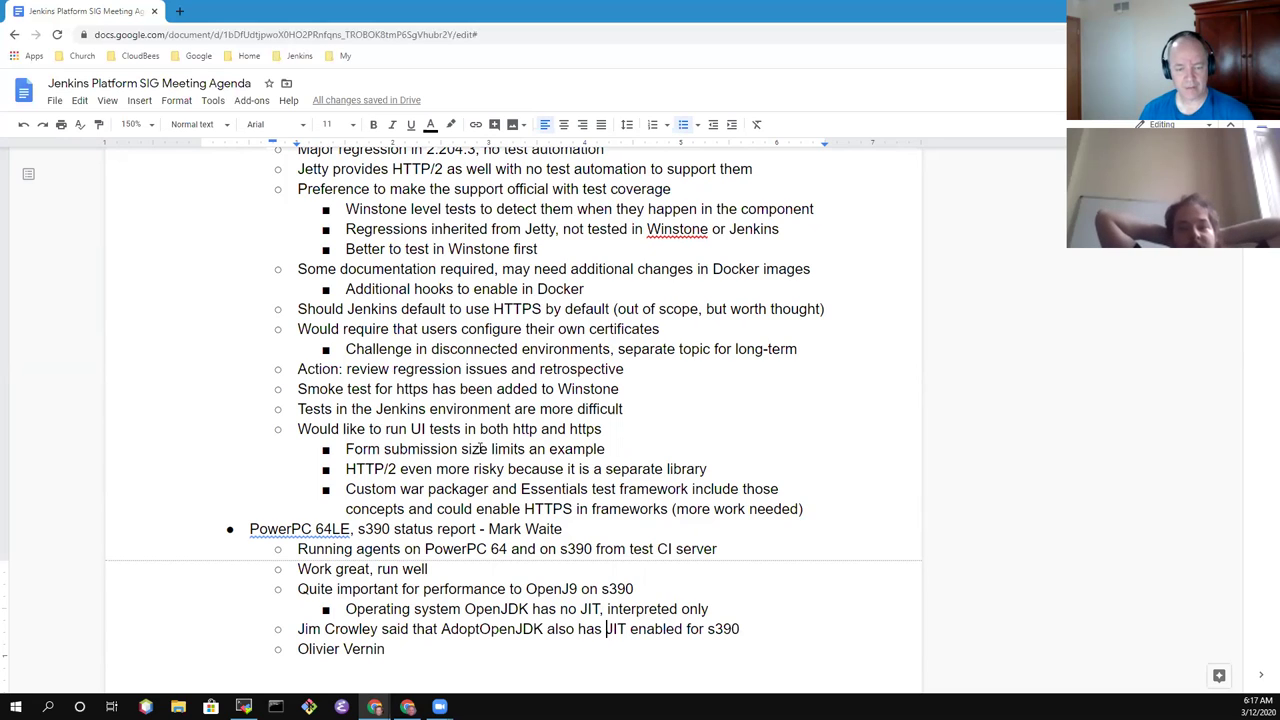
text(hostpot)
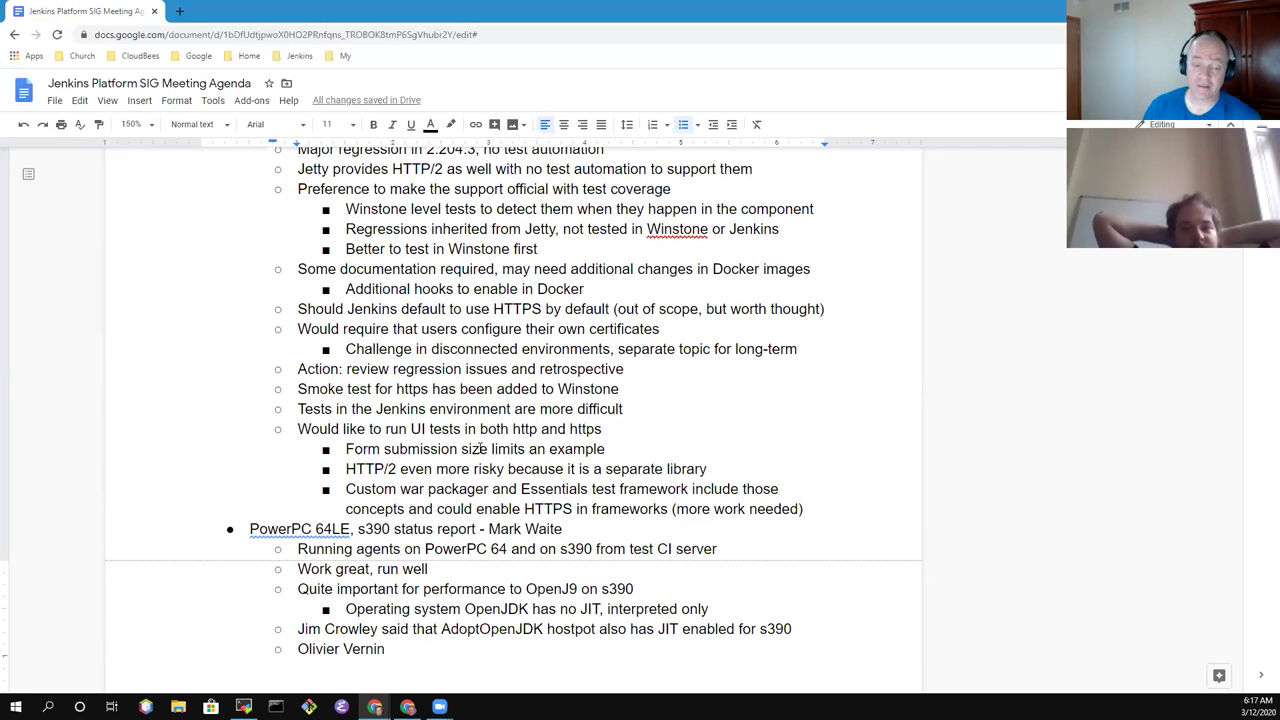
key(ctrl+Left)
key(Right)
key(Right)
key(Right)
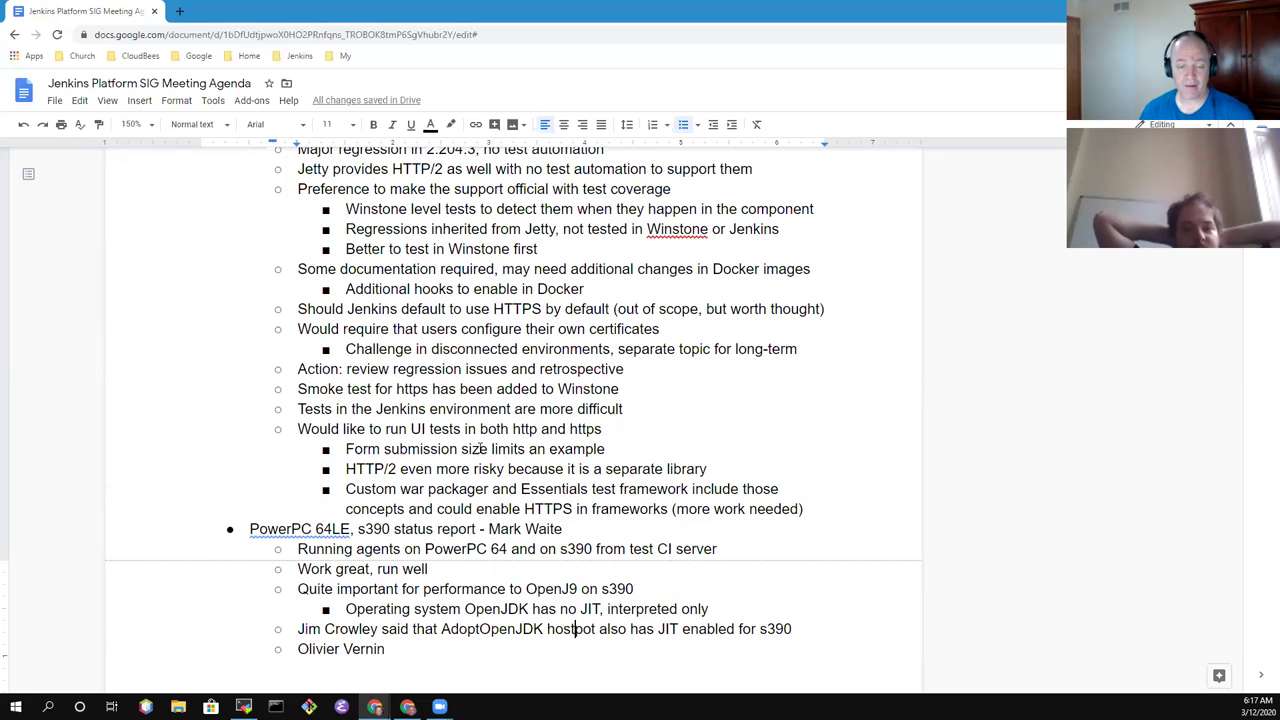
key(Delete)
key(Left)
text(t)
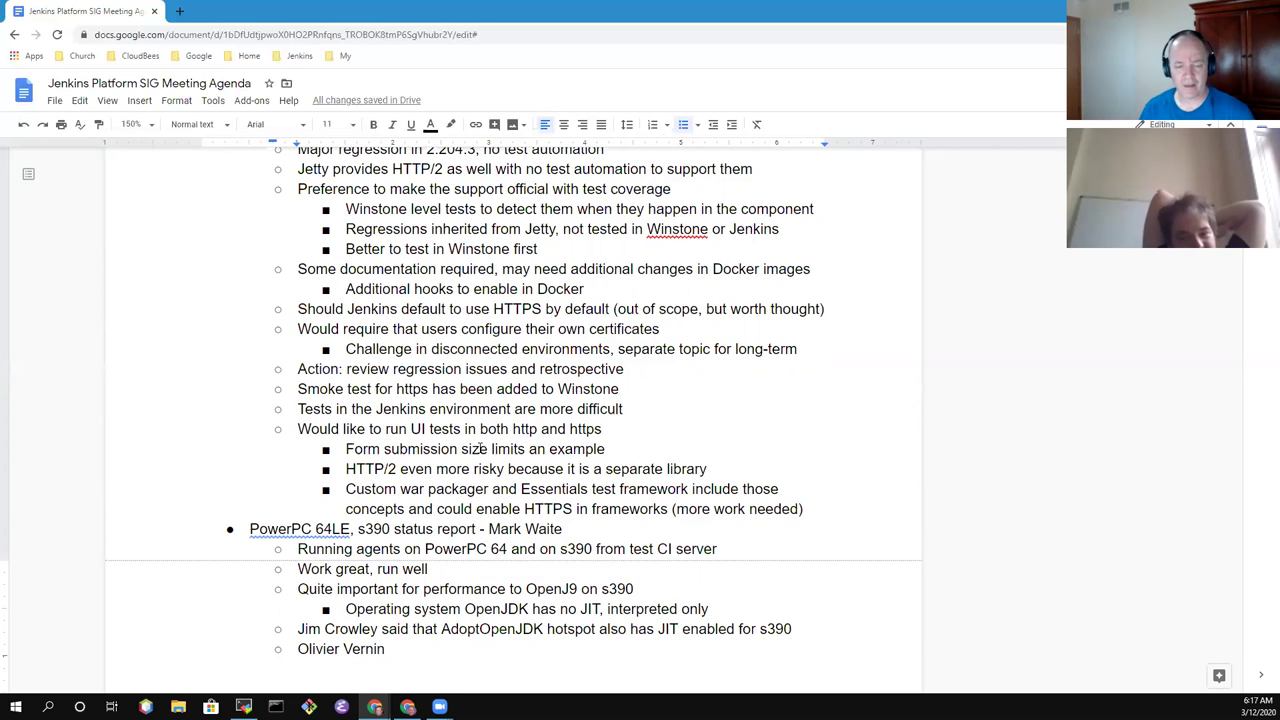
Add a nested bullet under the AdoptOpenJDK item: "Needs to be checked to confirm," followed by the presenter's full name and "did not run that test"
key(ctrl+shift+Right)
key(Left)
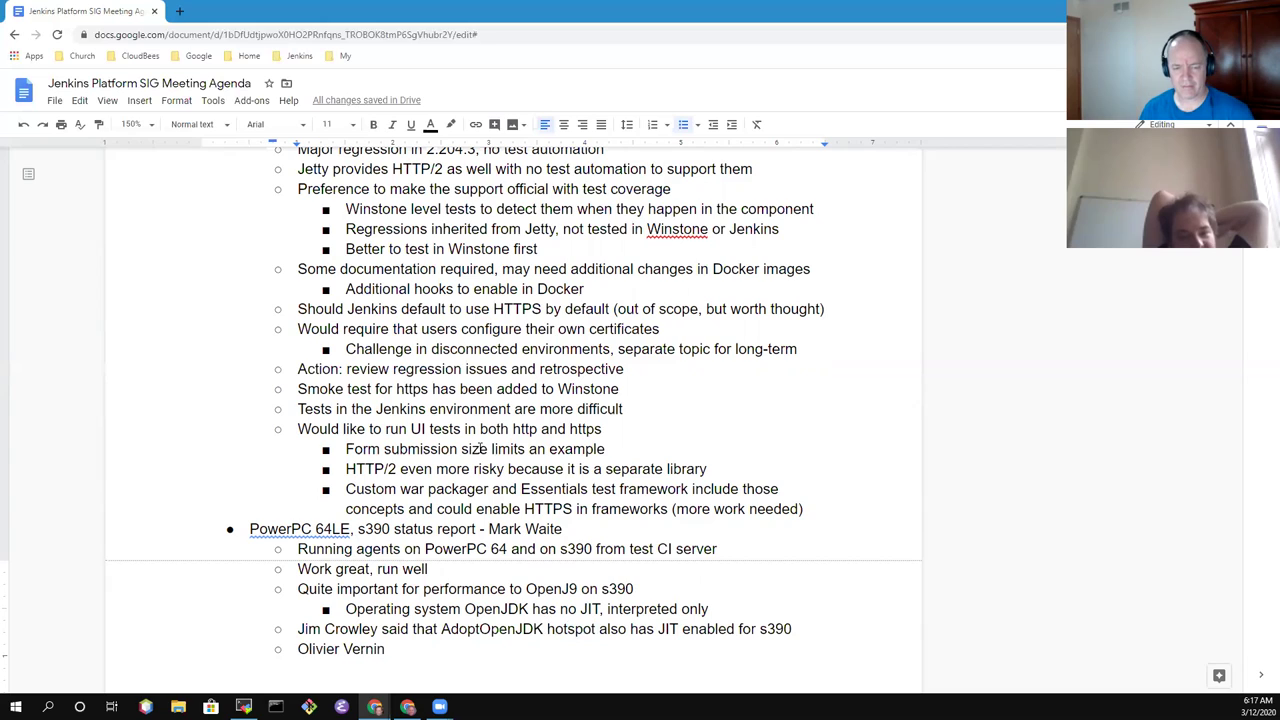
key(End)
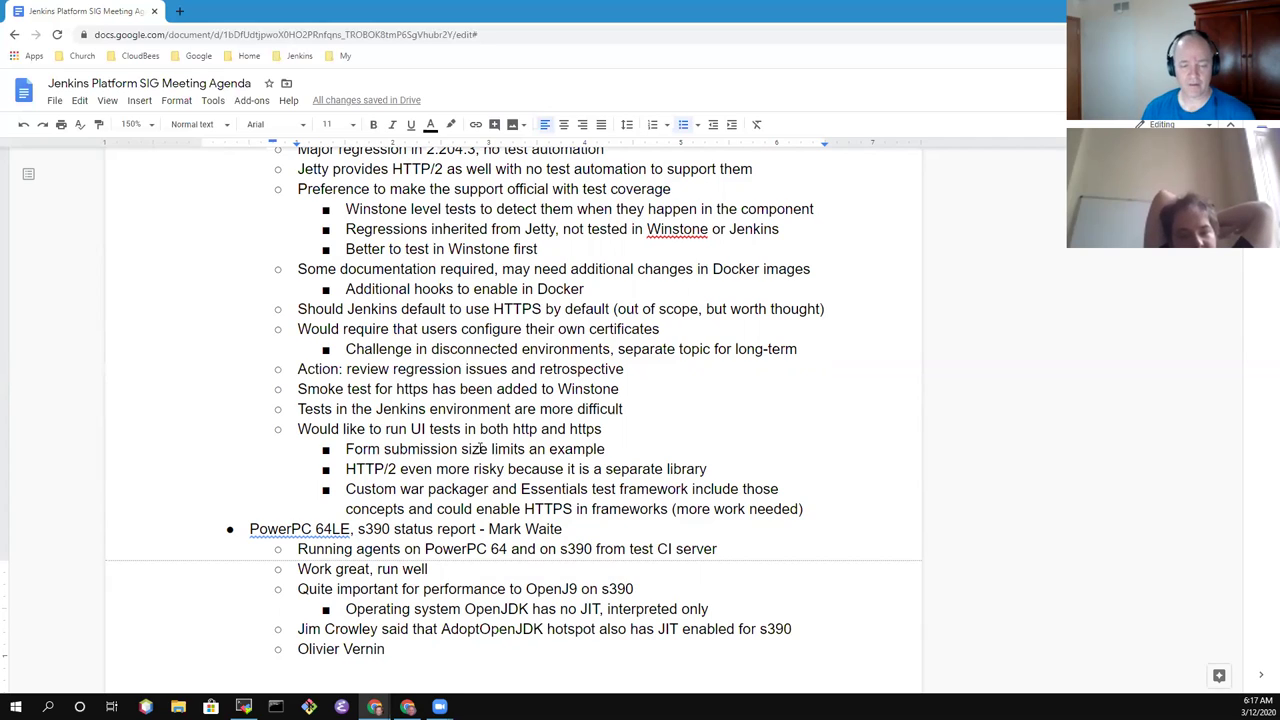
key(Return)
key(Tab)
text(Needs )
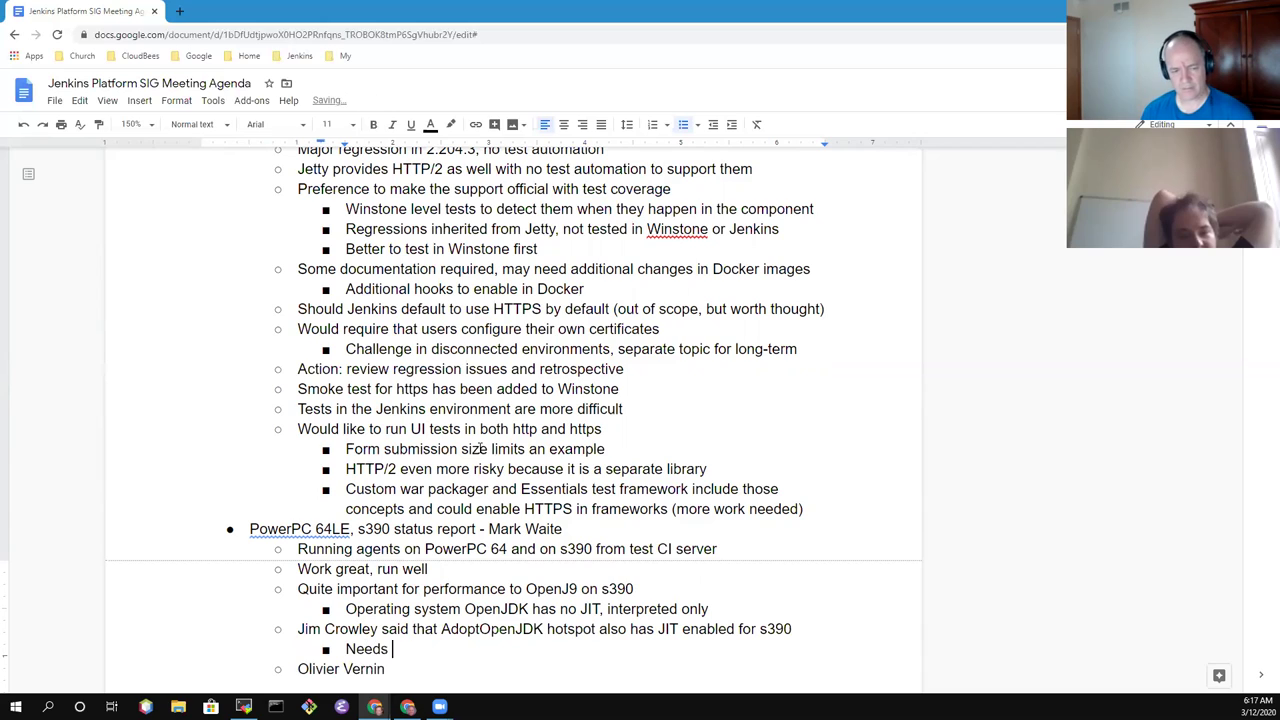
text(to be checkd)
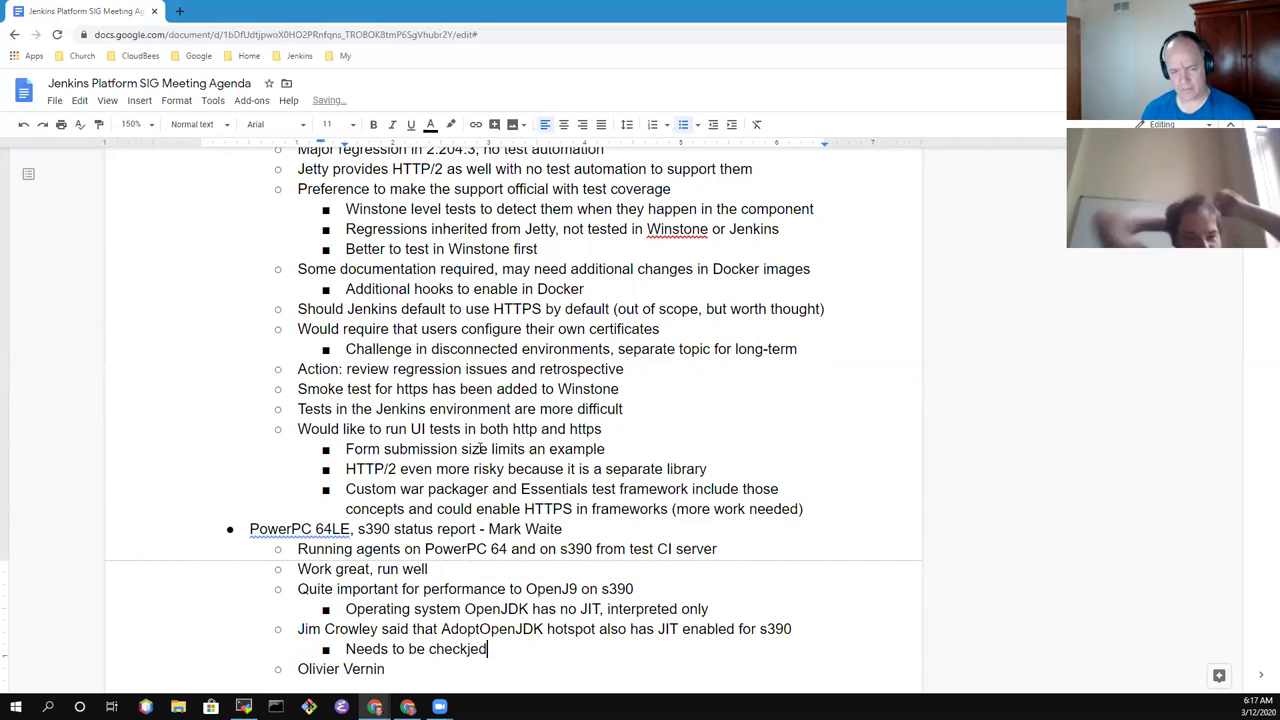
key(BackSpace)
key(BackSpace)
text(ed to cong)
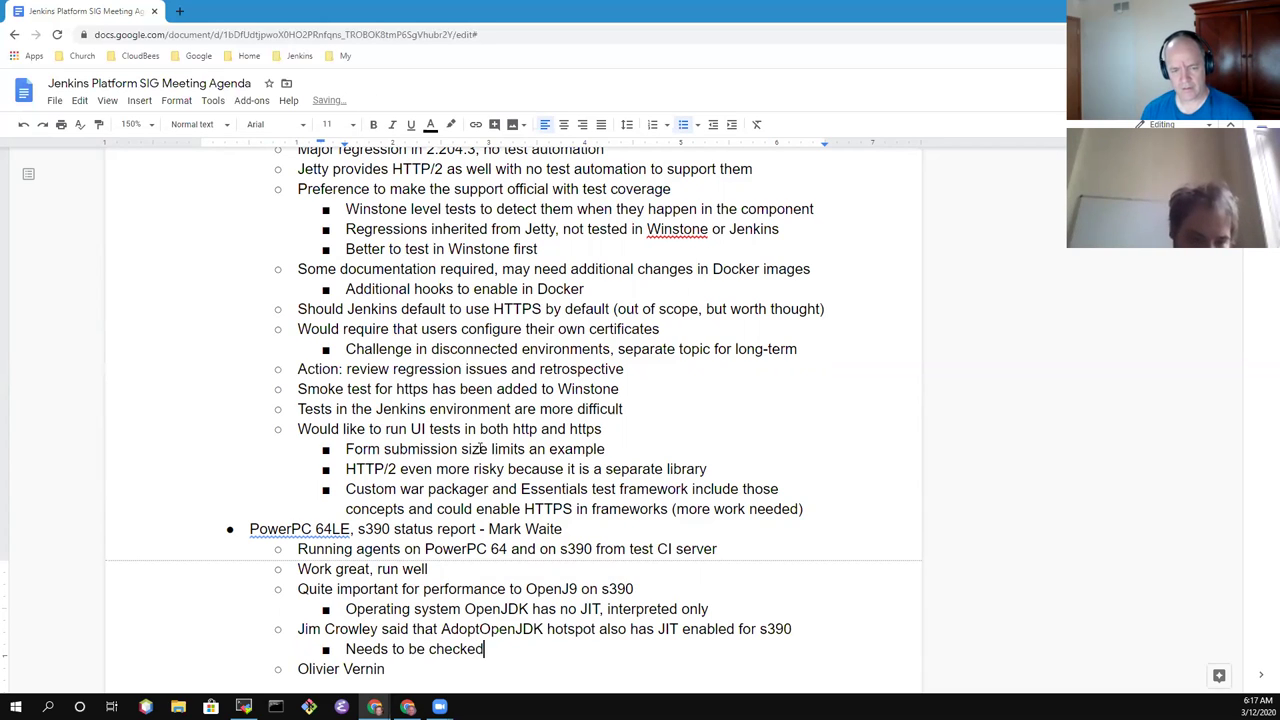
key(BackSpace)
text(fir)
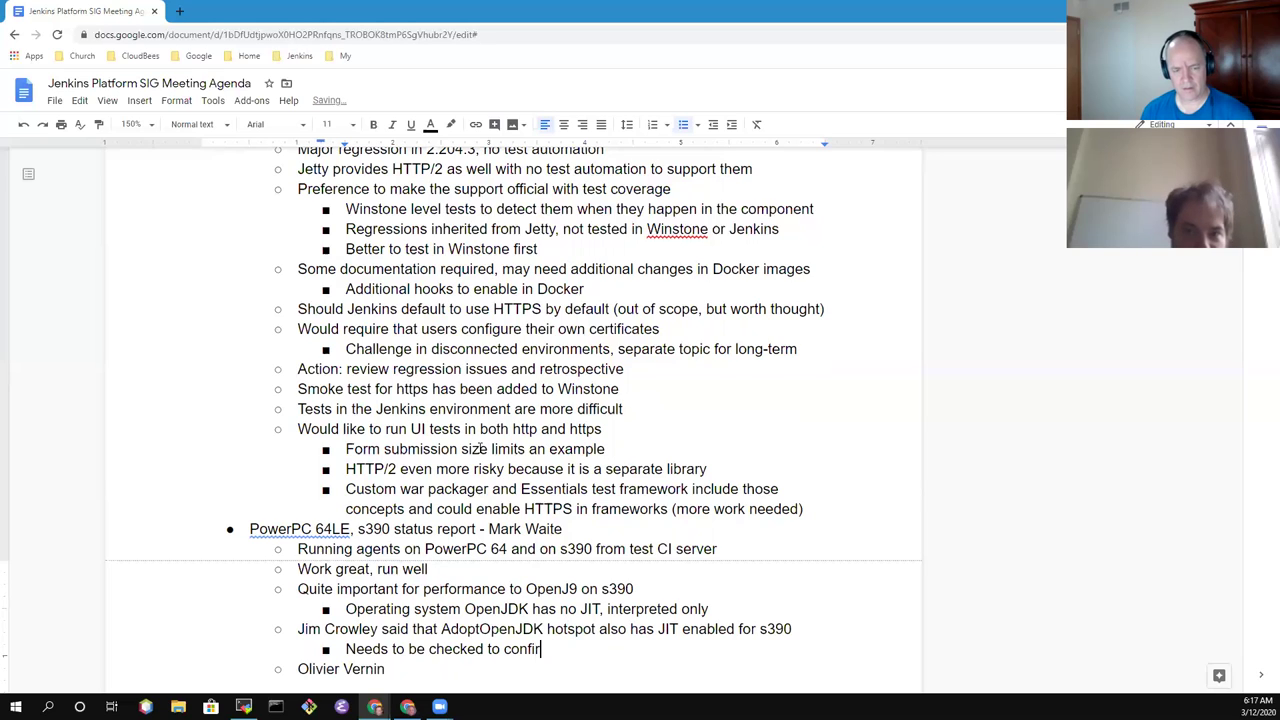
text(m, Mark Waite)
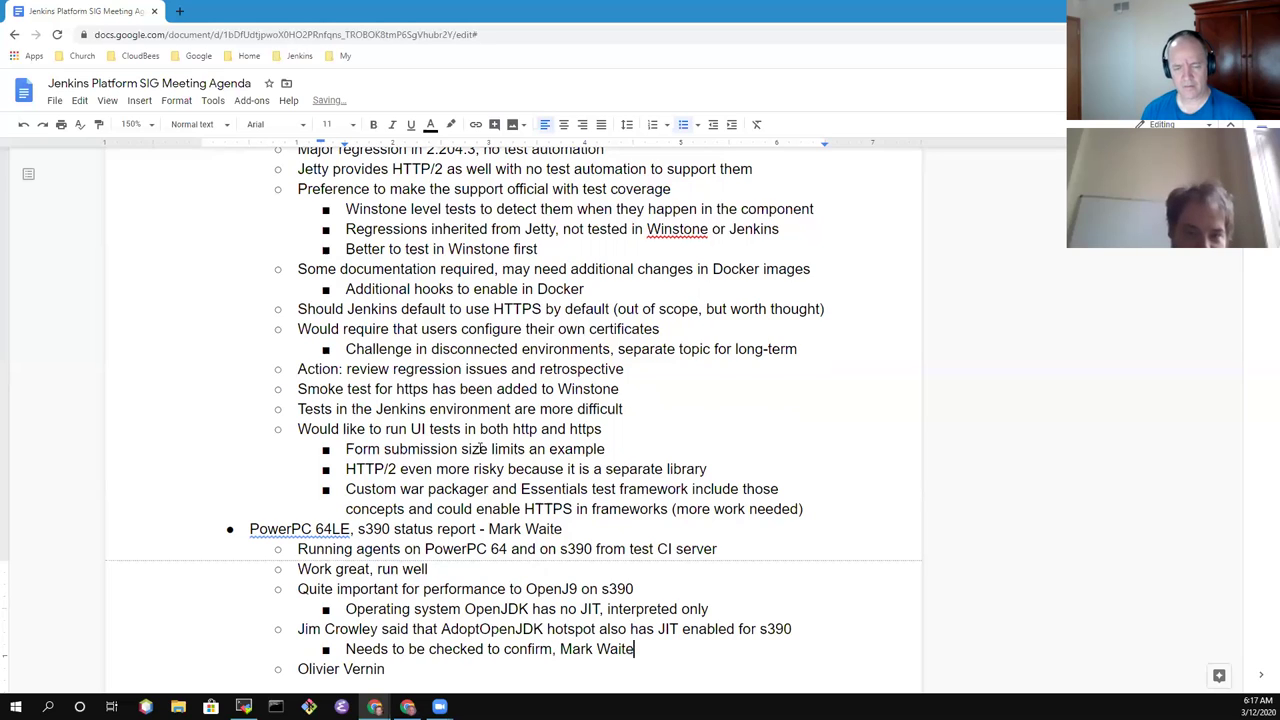
text( did not detect)
key(ctrl+BackSpace)
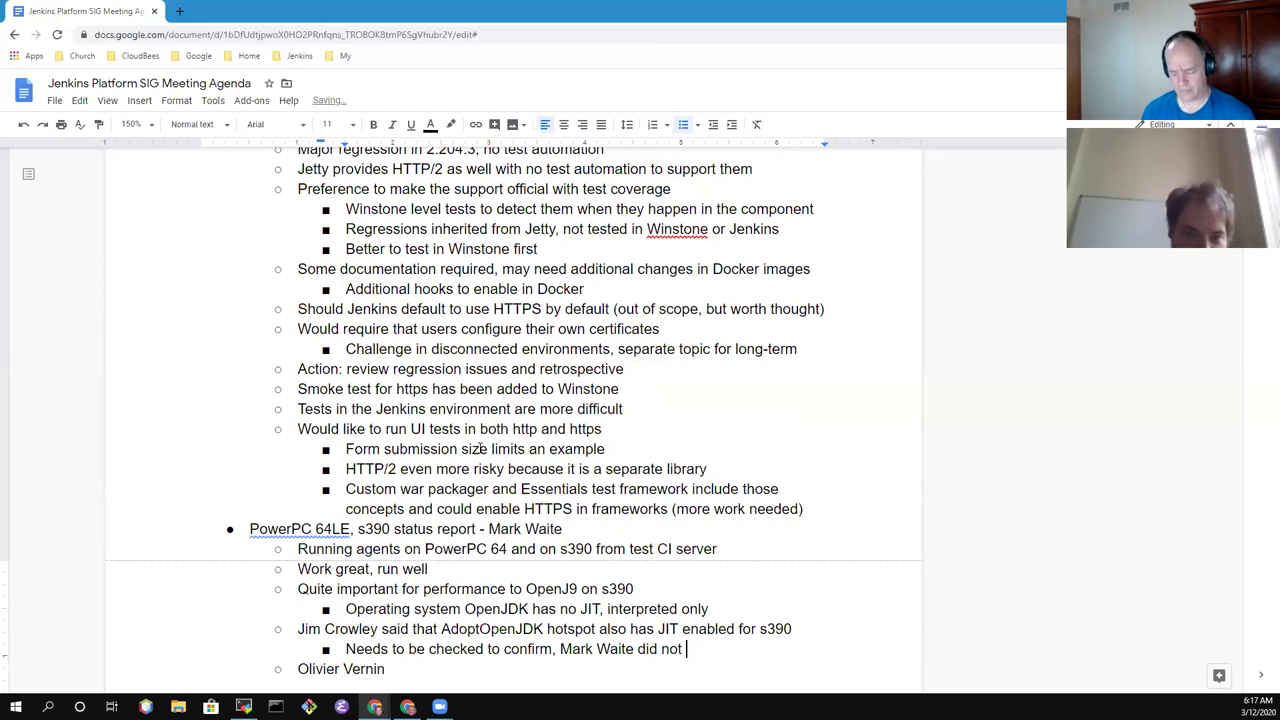
text(run that test)
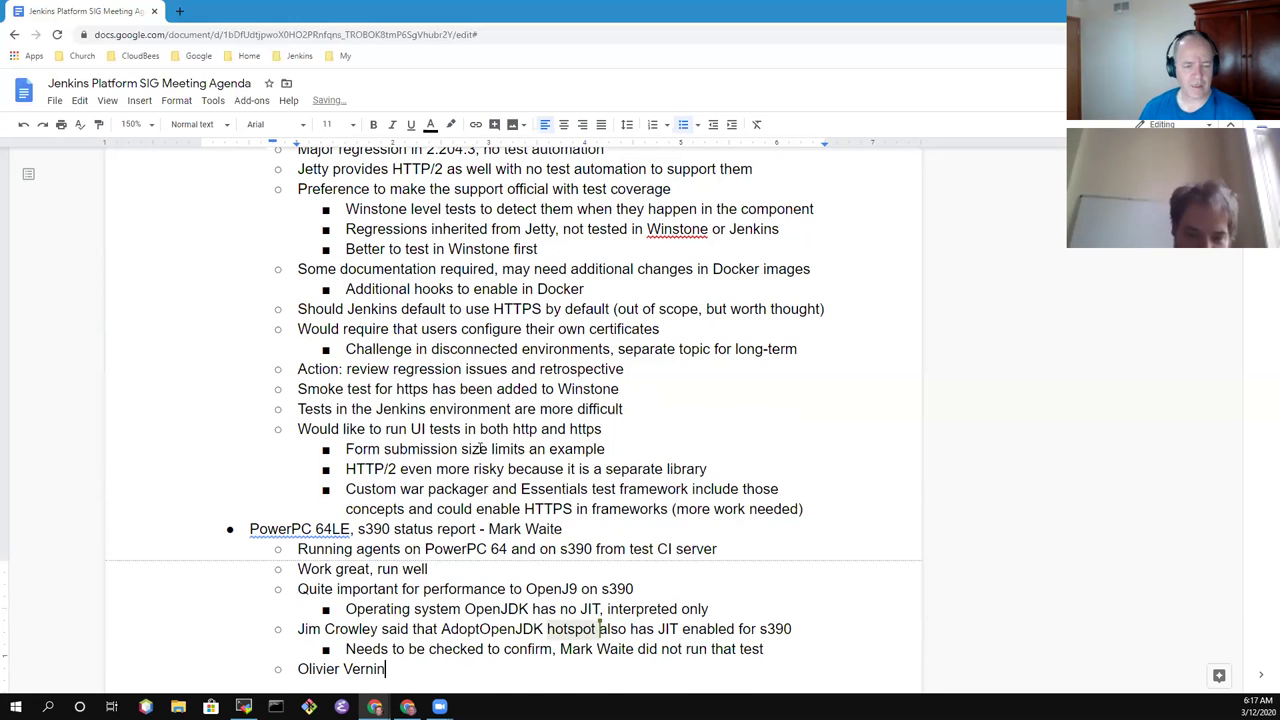
Add a sub-bullet above the infrastructure contact's name reading "Still need the final PowerPC 64 LE"
scroll(480, 449, down, 1)
key(Down)
key(Home)
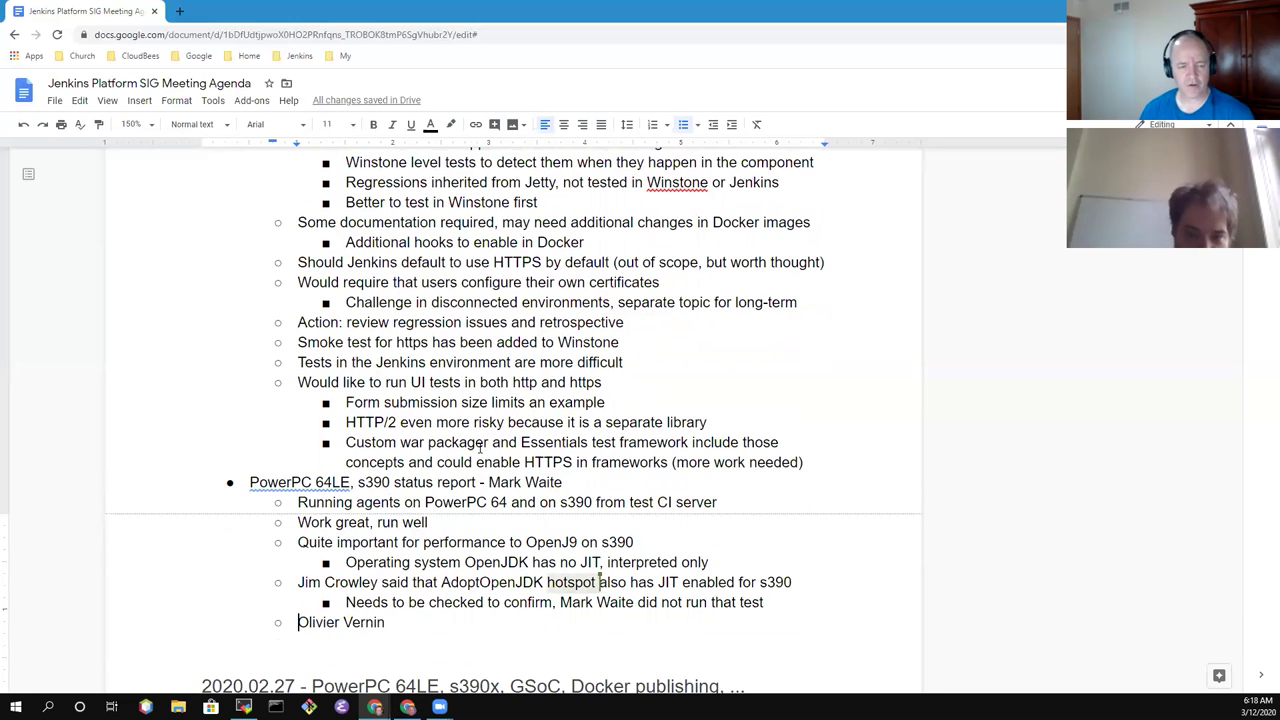
key(Return)
key(Up)
text(Sti)
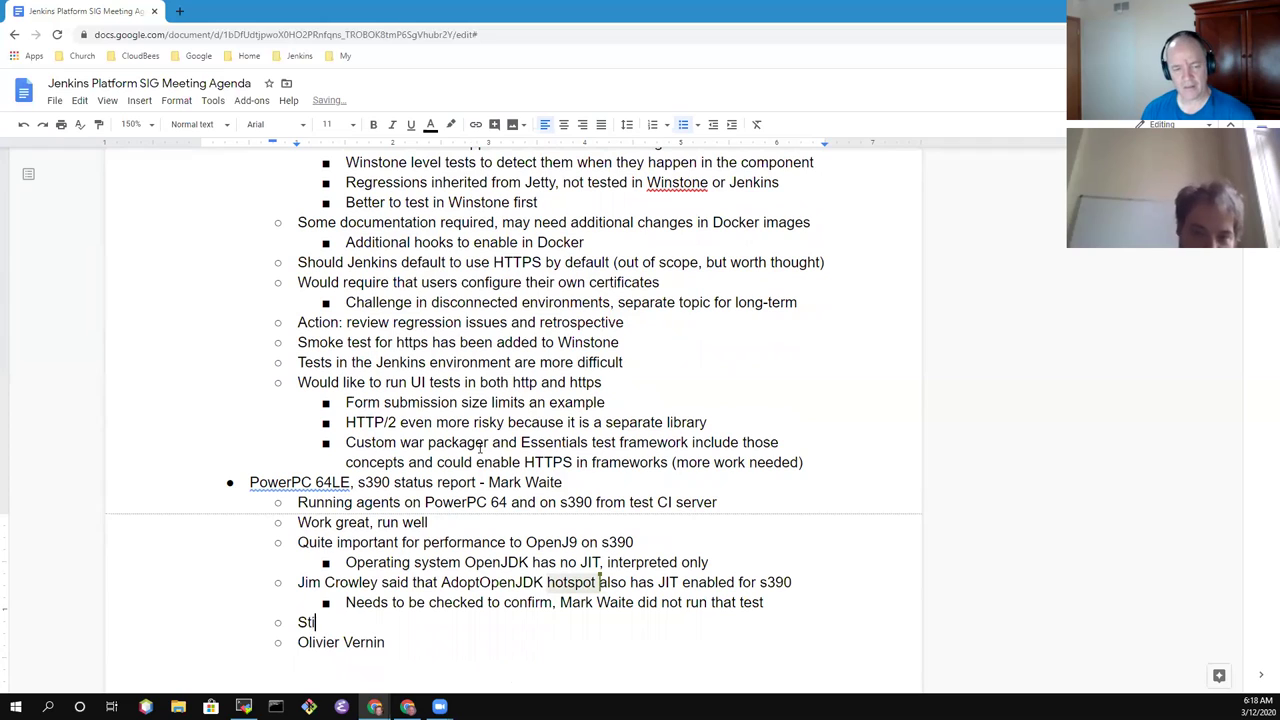
text(ll need t)
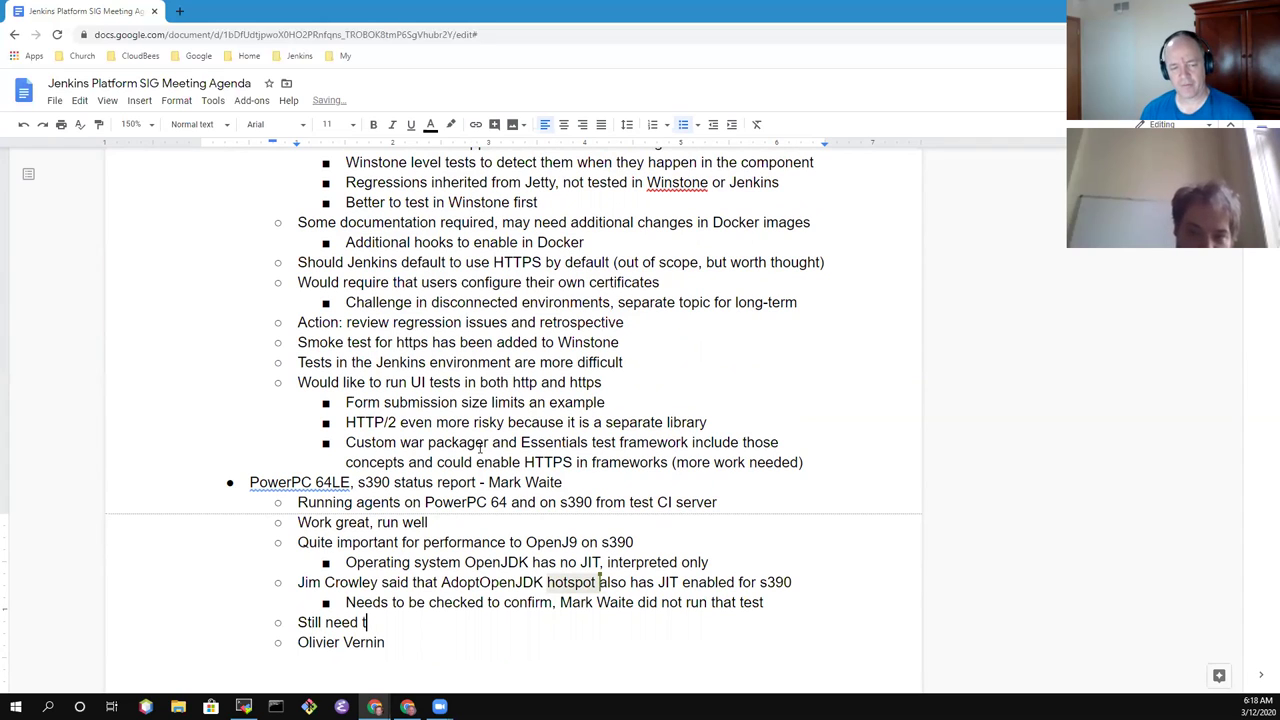
text(he final P)
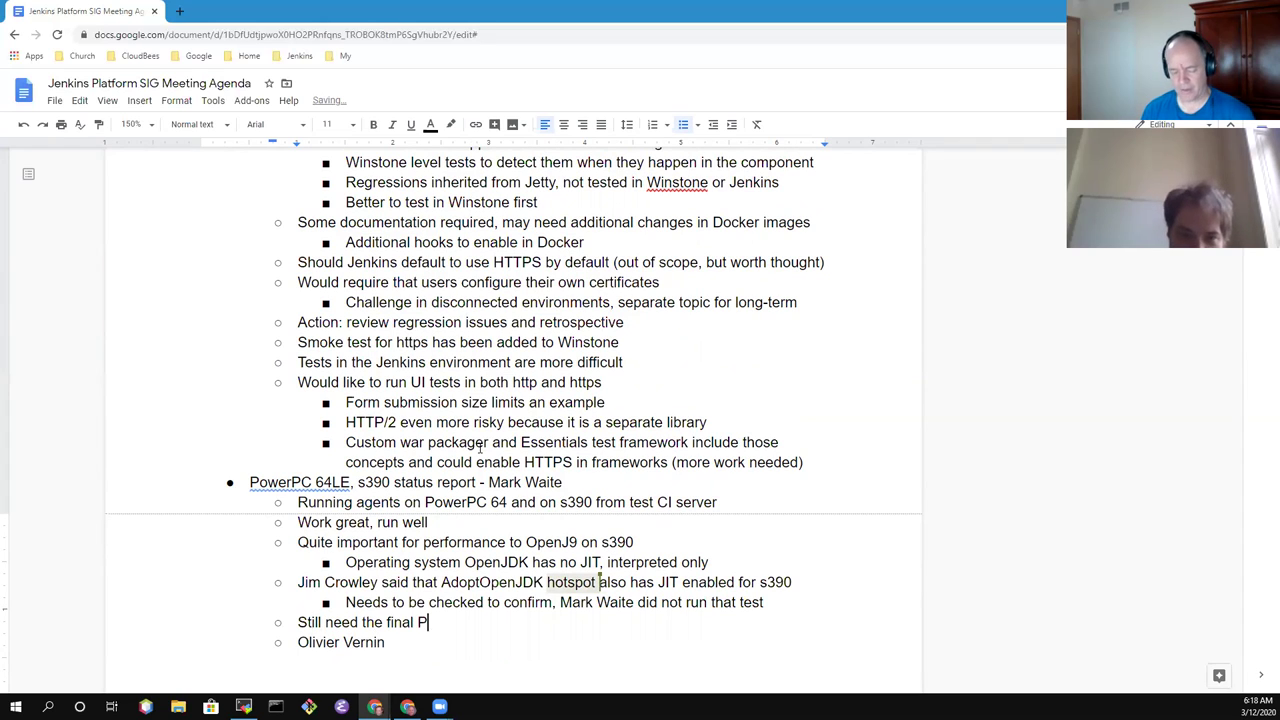
text(owerPC )
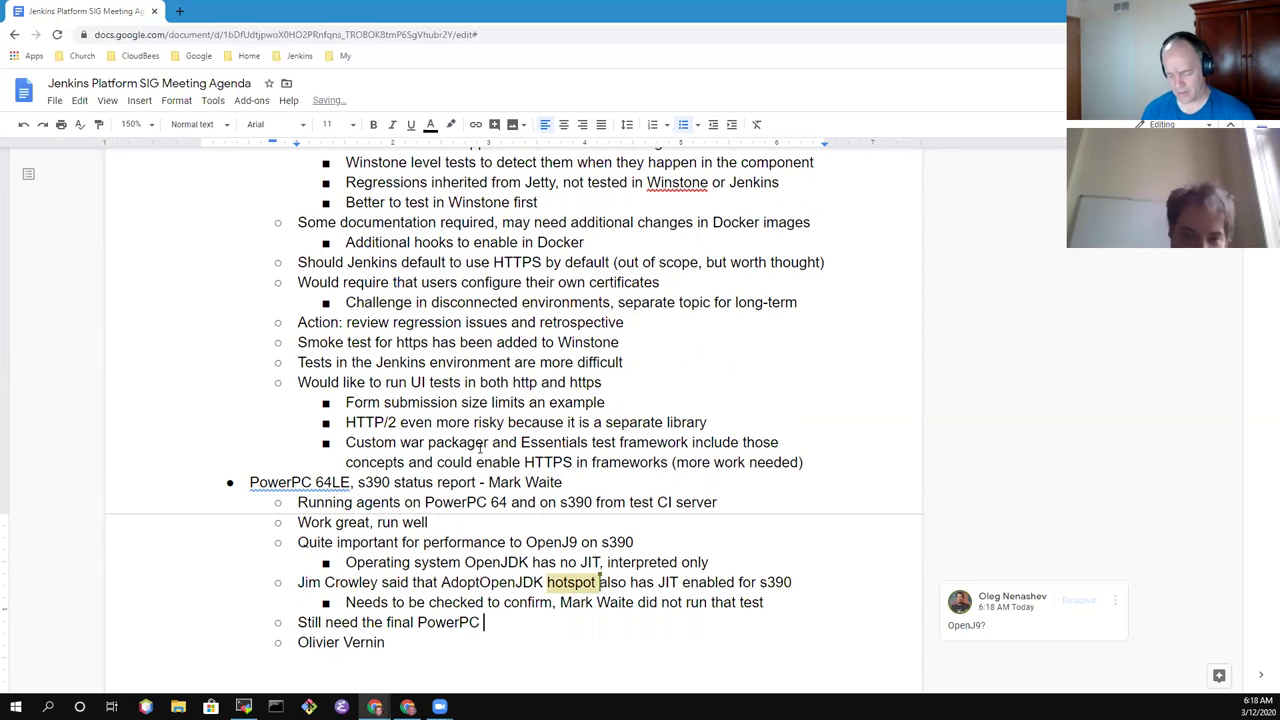
text(64 )
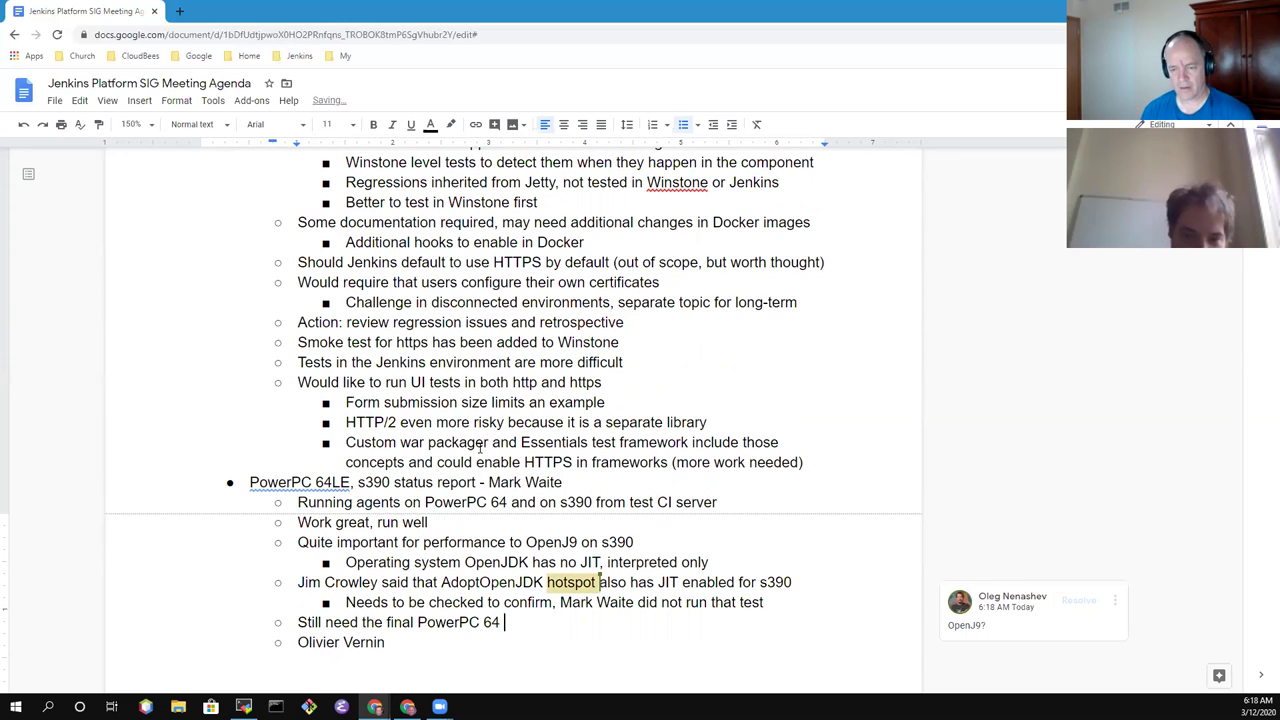
text(LE)
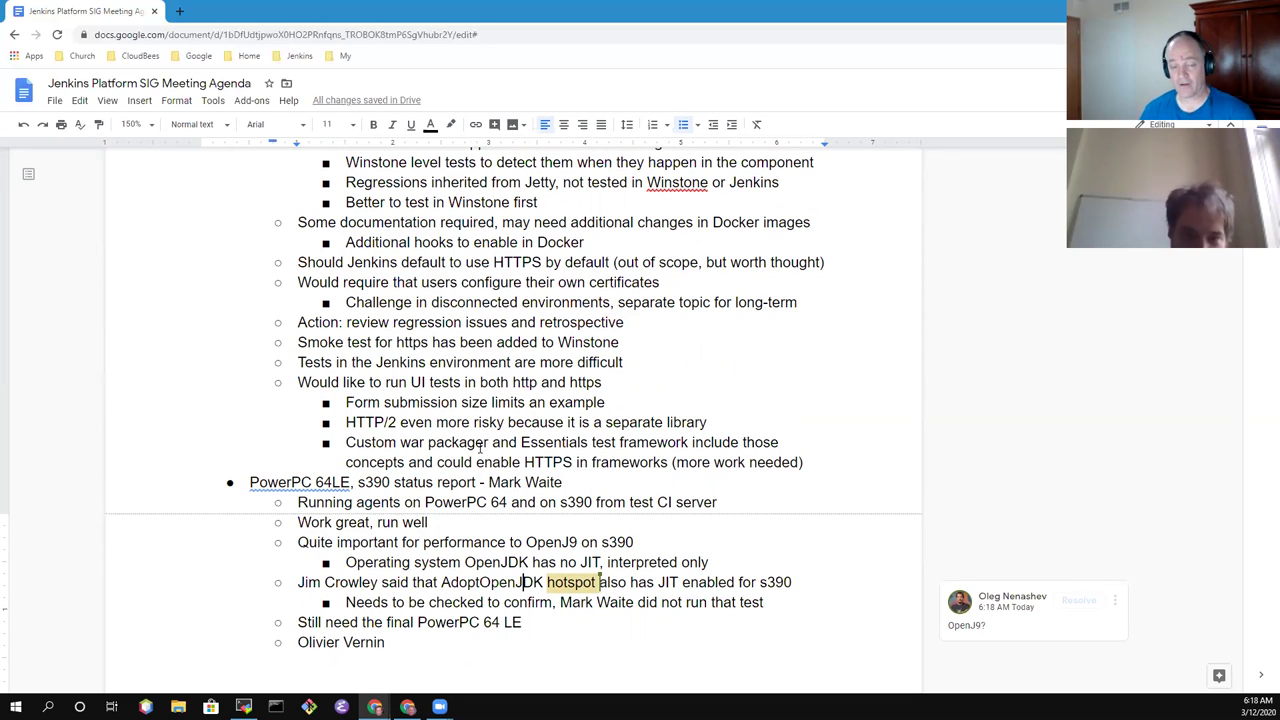
View the comment attached to "hotspot" in the AdoptOpenJDK sub-bullet
key(Right)
key(Right)
key(Right)
key(Right)
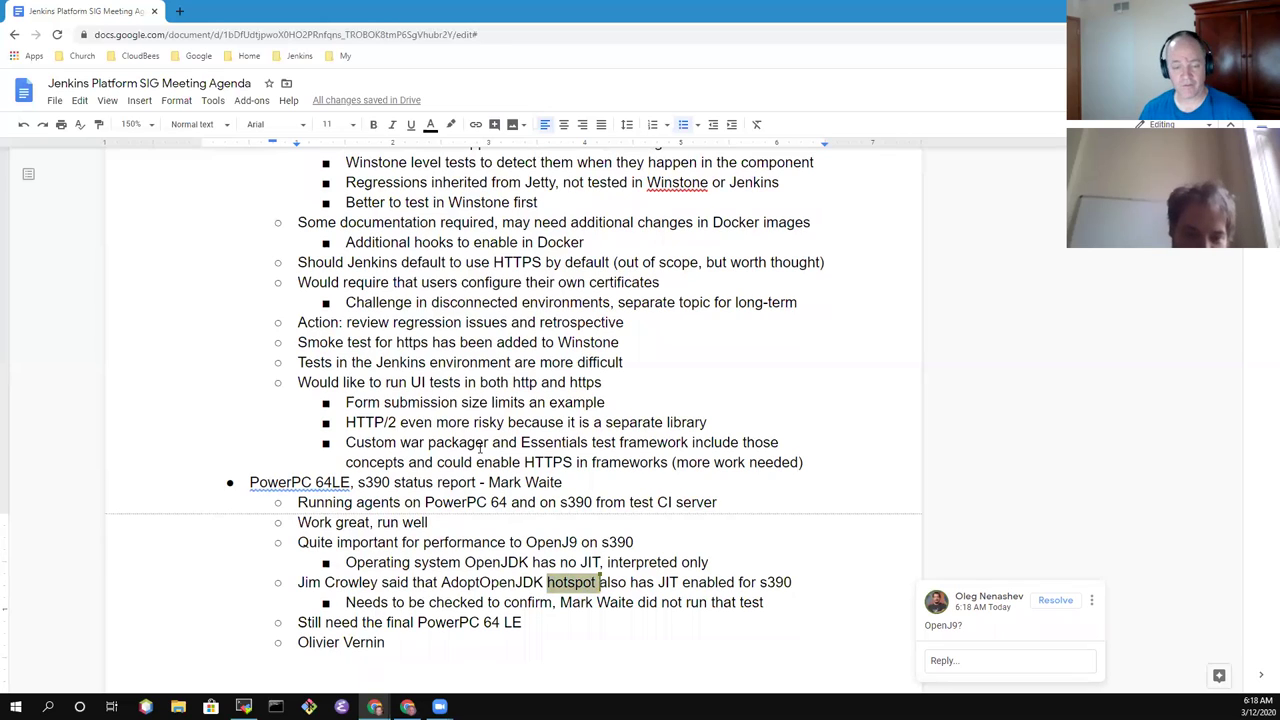
key(Right)
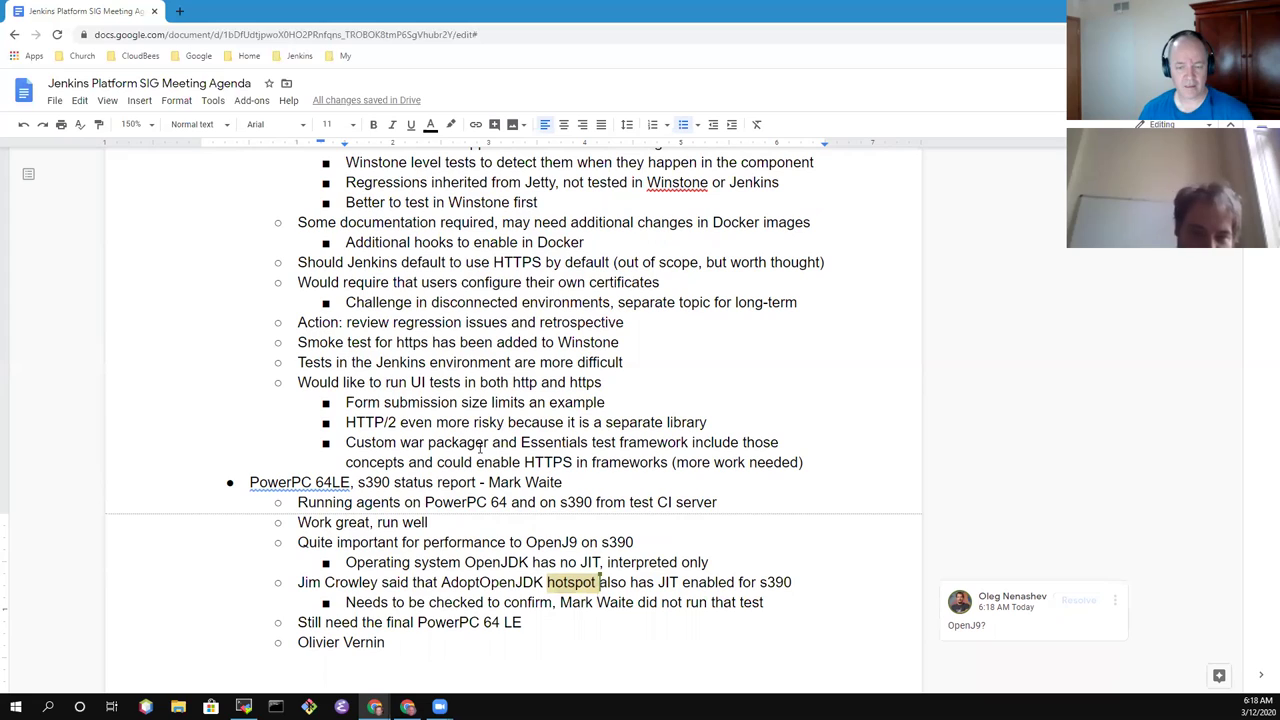
Complete the PowerPC 64 LE sub-bullet with the word "configuration"
key(Down)
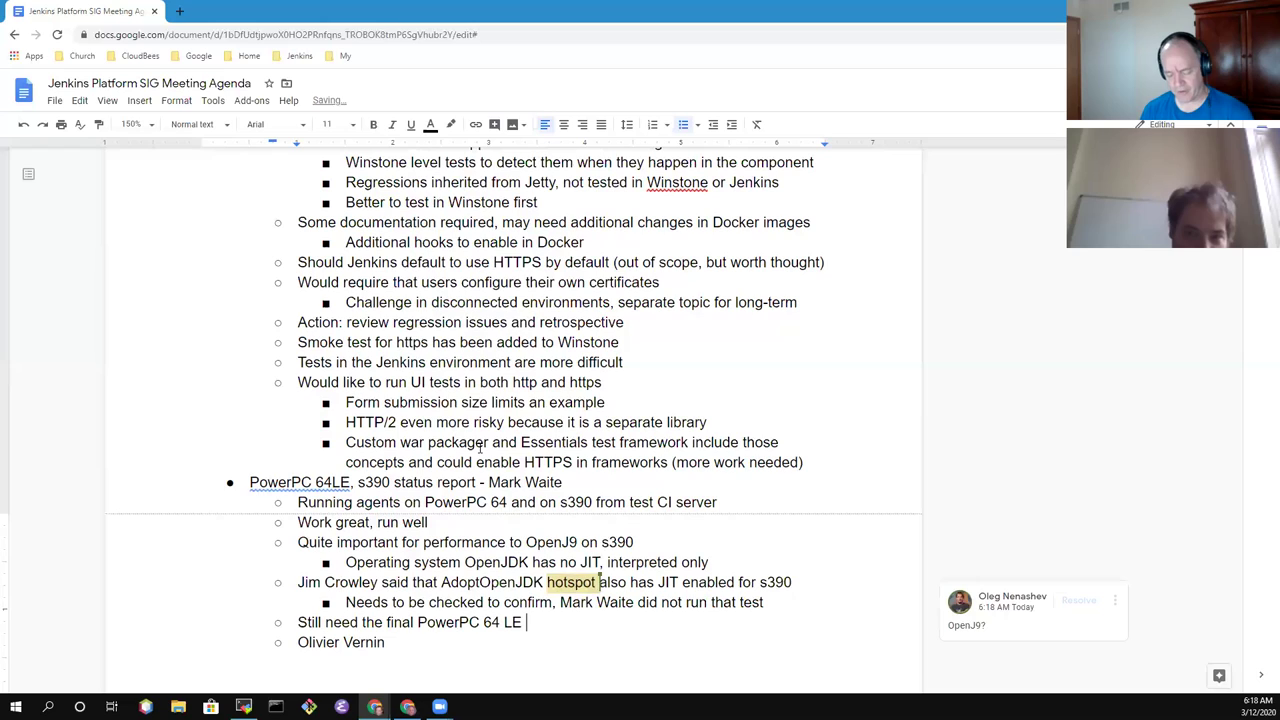
text(c)
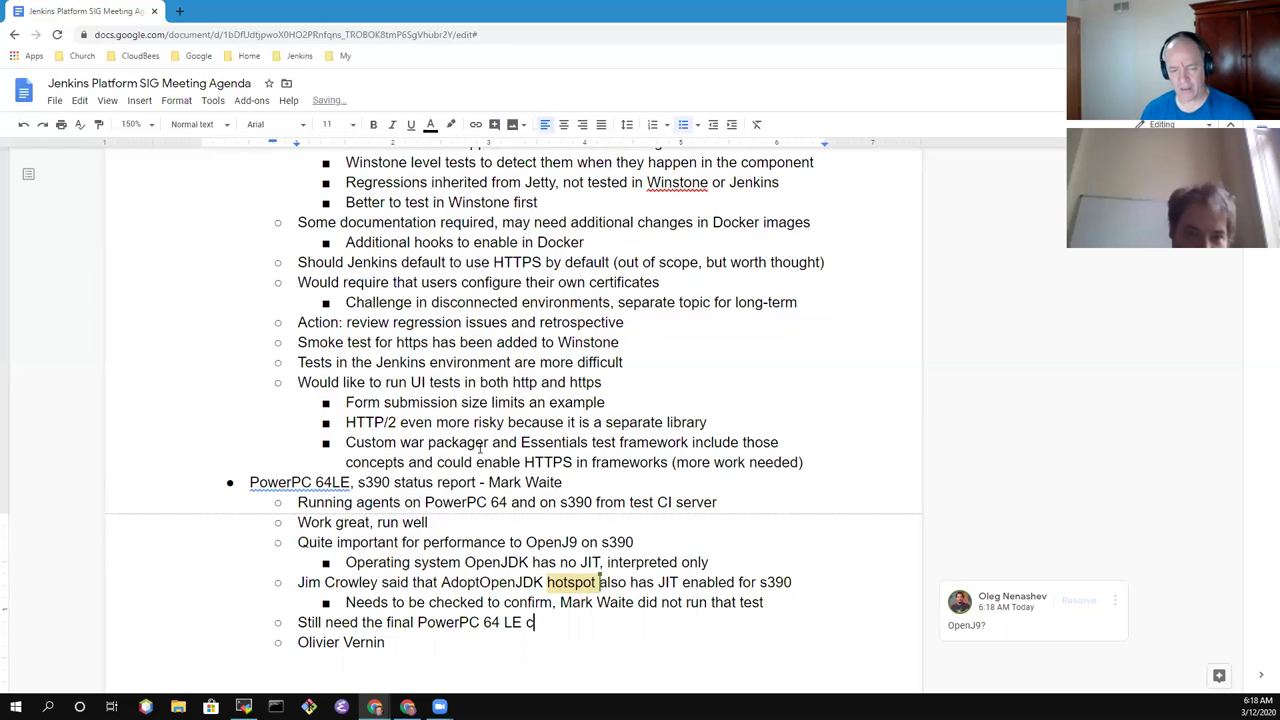
text(onfiguration)
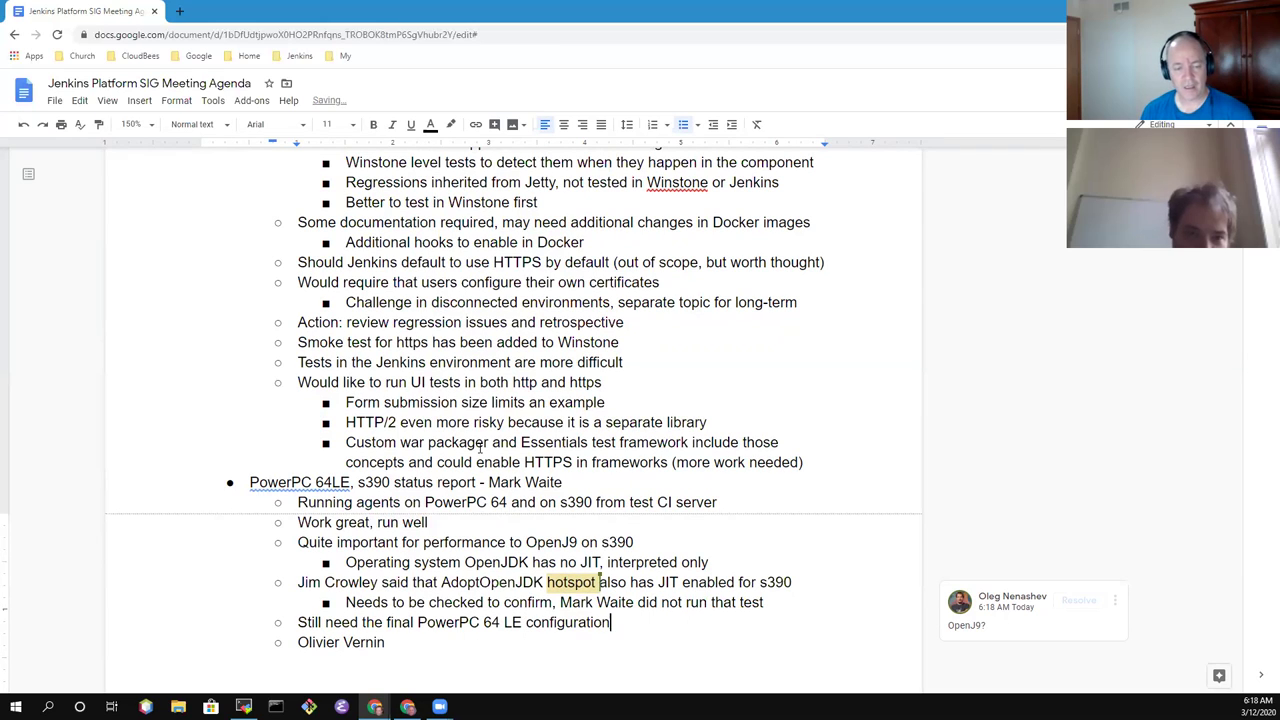
Add a nested bullet under the PowerPC 64 LE configuration item reading "Currently using an ssh jumphost"
key(Return)
key(Tab)
text(Curren)
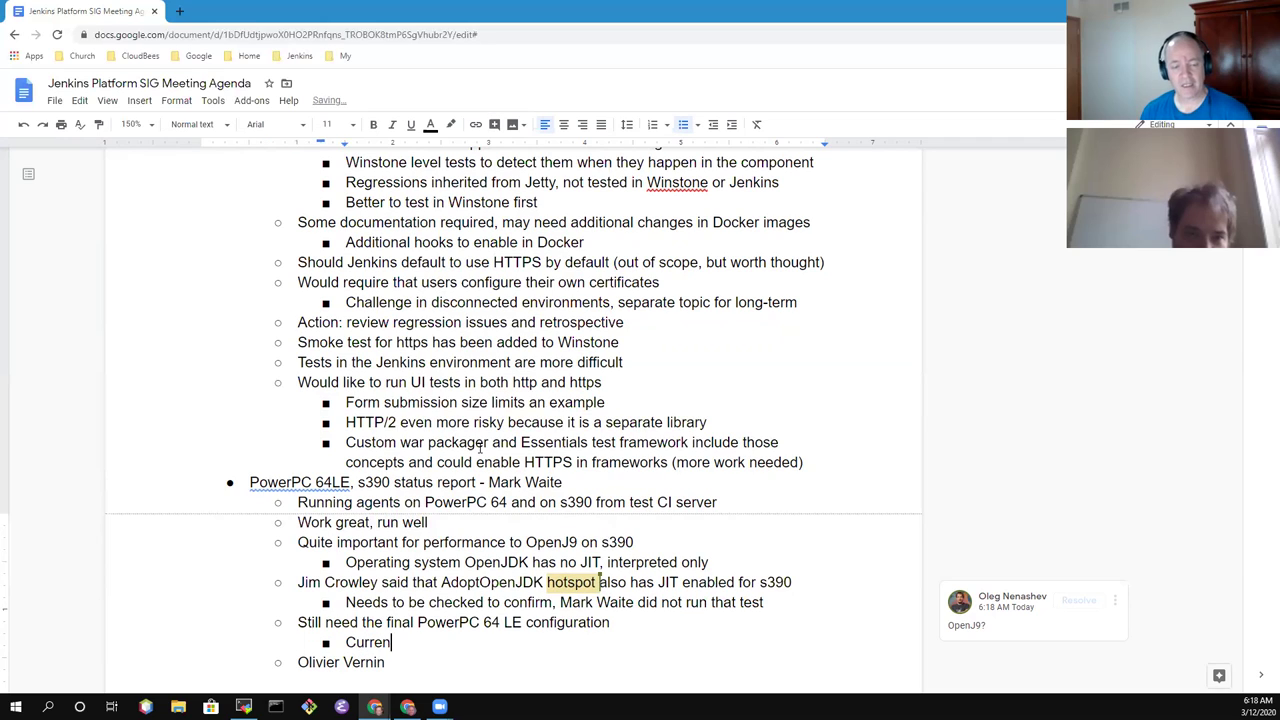
text(tly using)
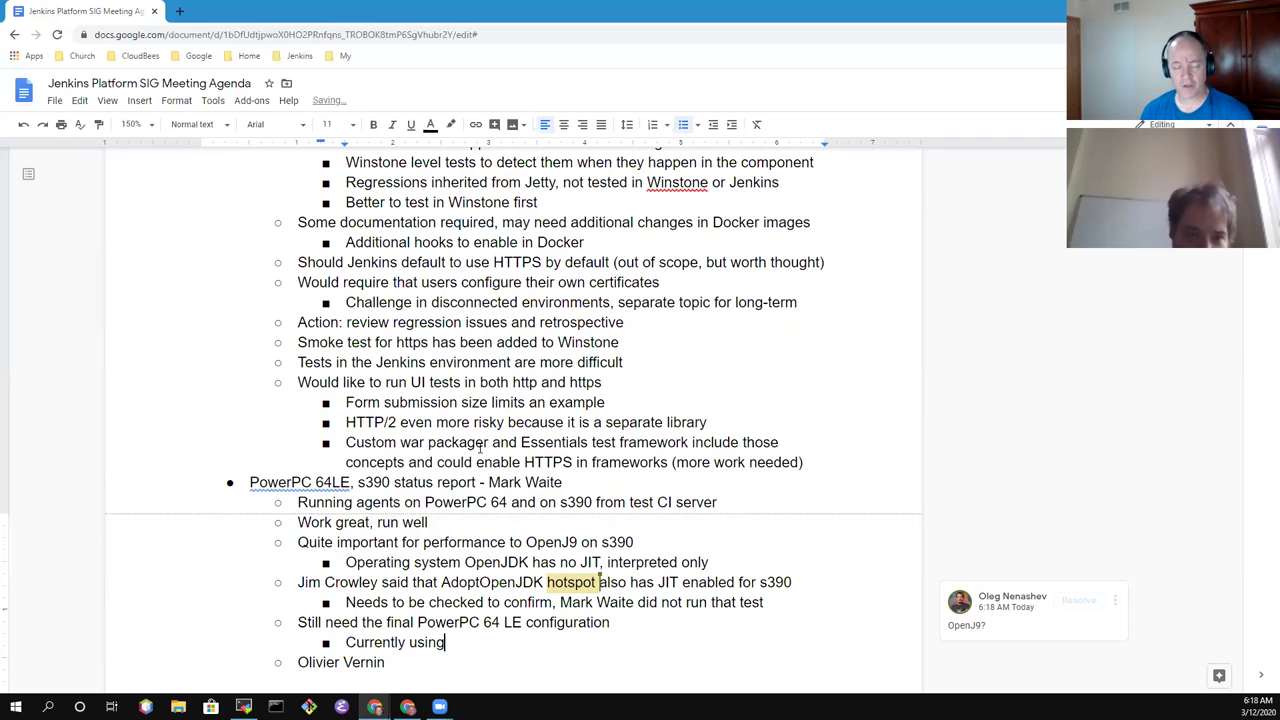
text( an )
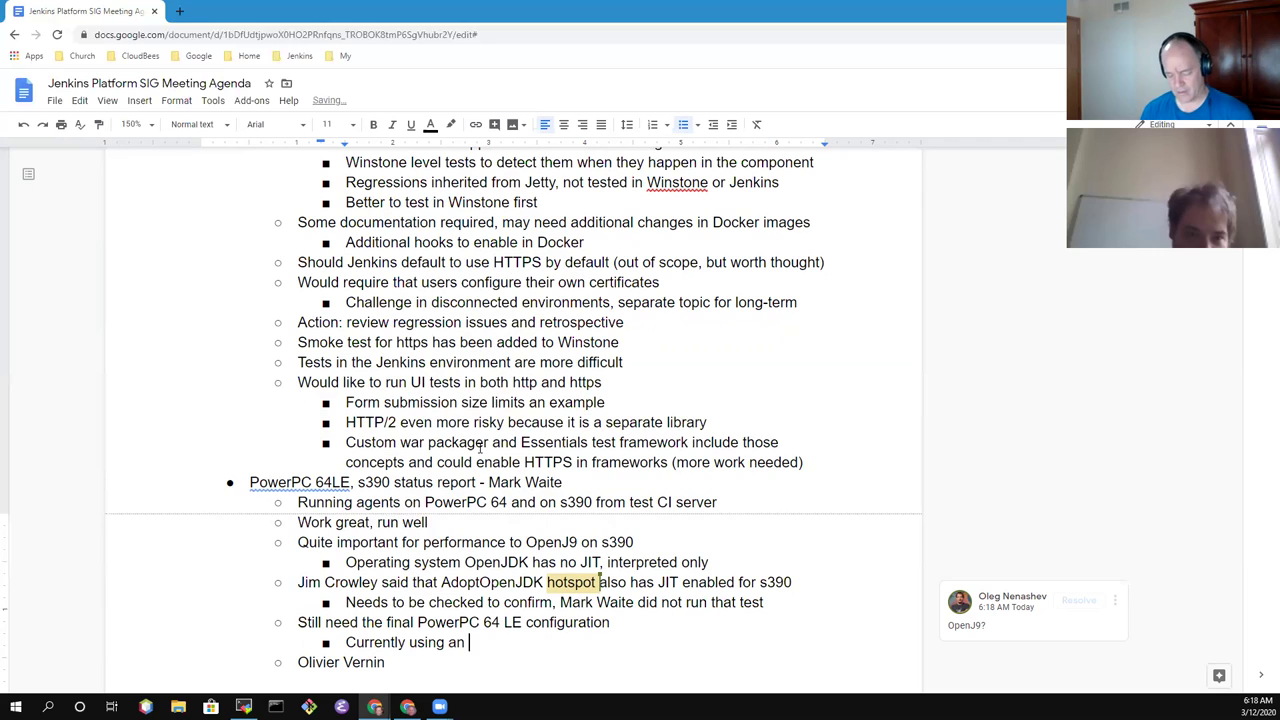
text(ssh jumphost)
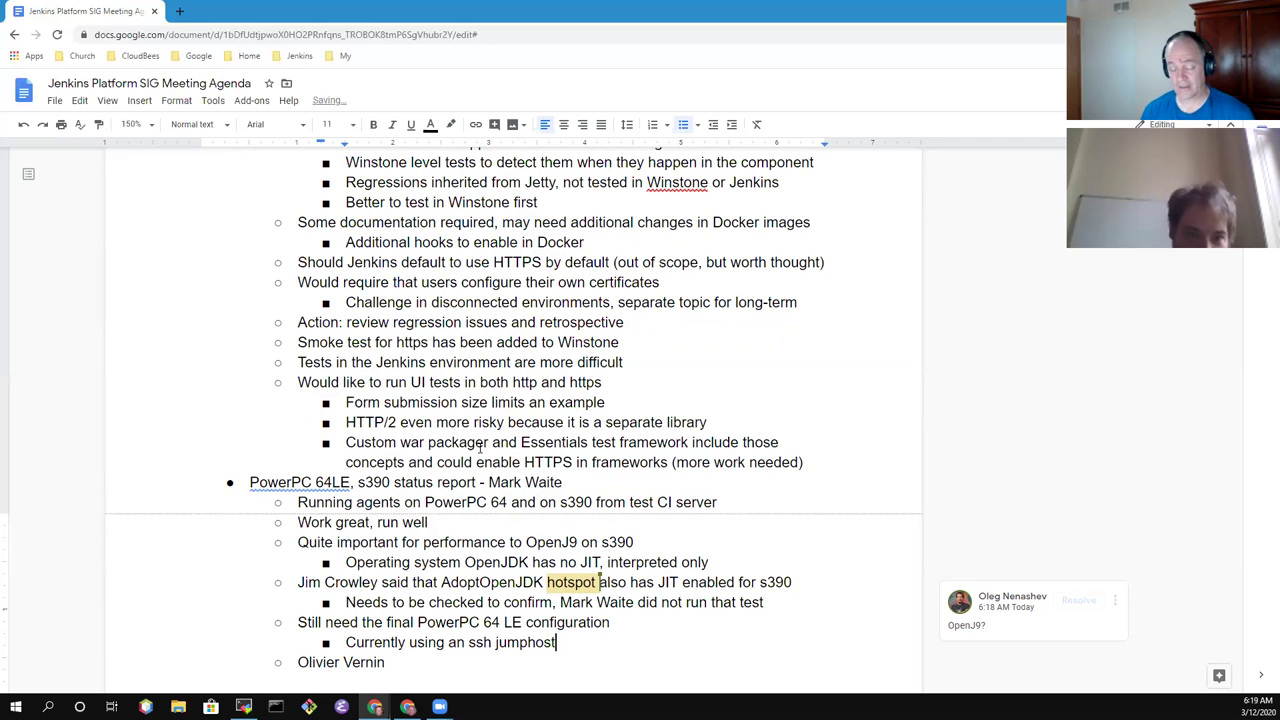
Append "(rather complicated as a Jenkins agent)" to the ssh jumphost bullet
text( ()
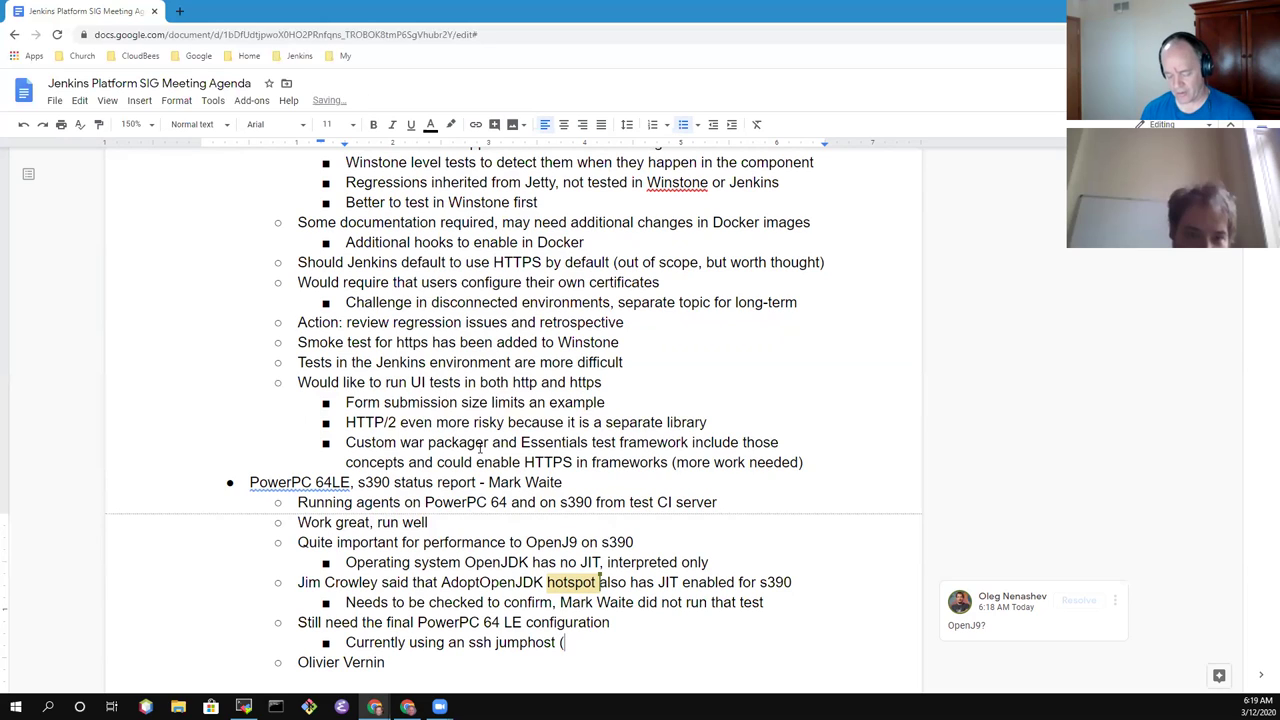
text(rather)
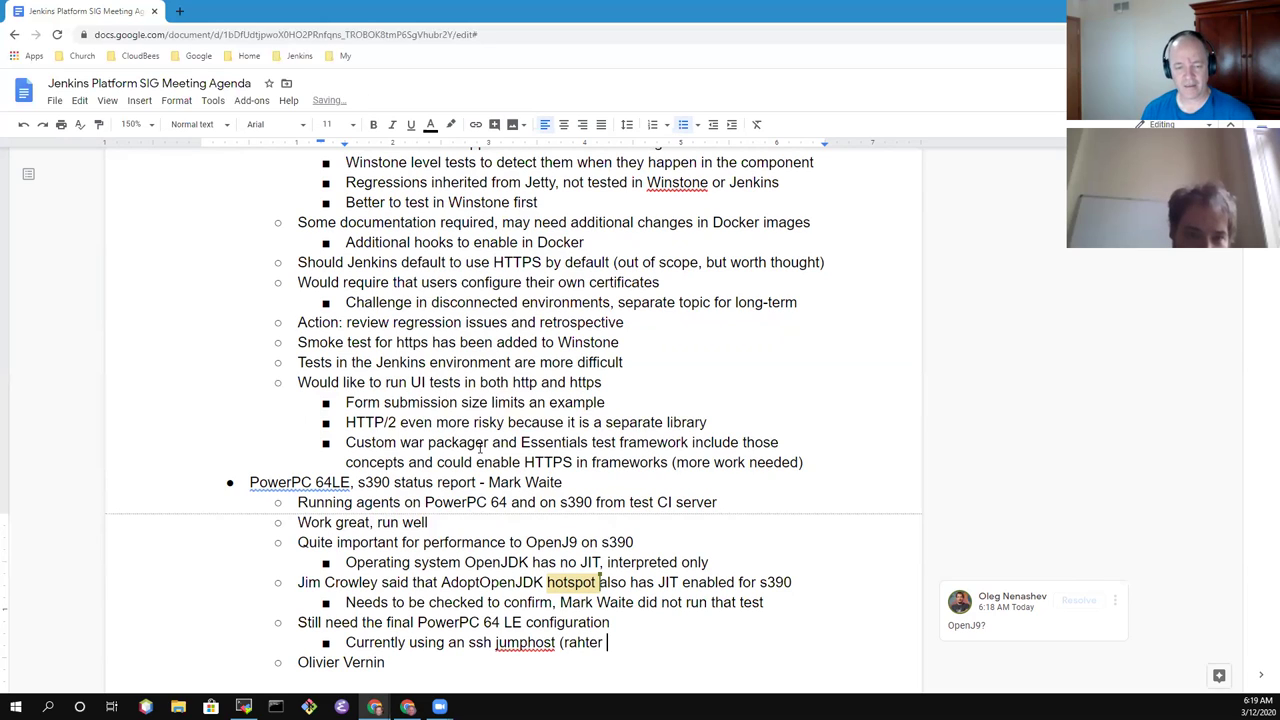
key(BackSpace)
key(BackSpace)
key(BackSpace)
text(her comp)
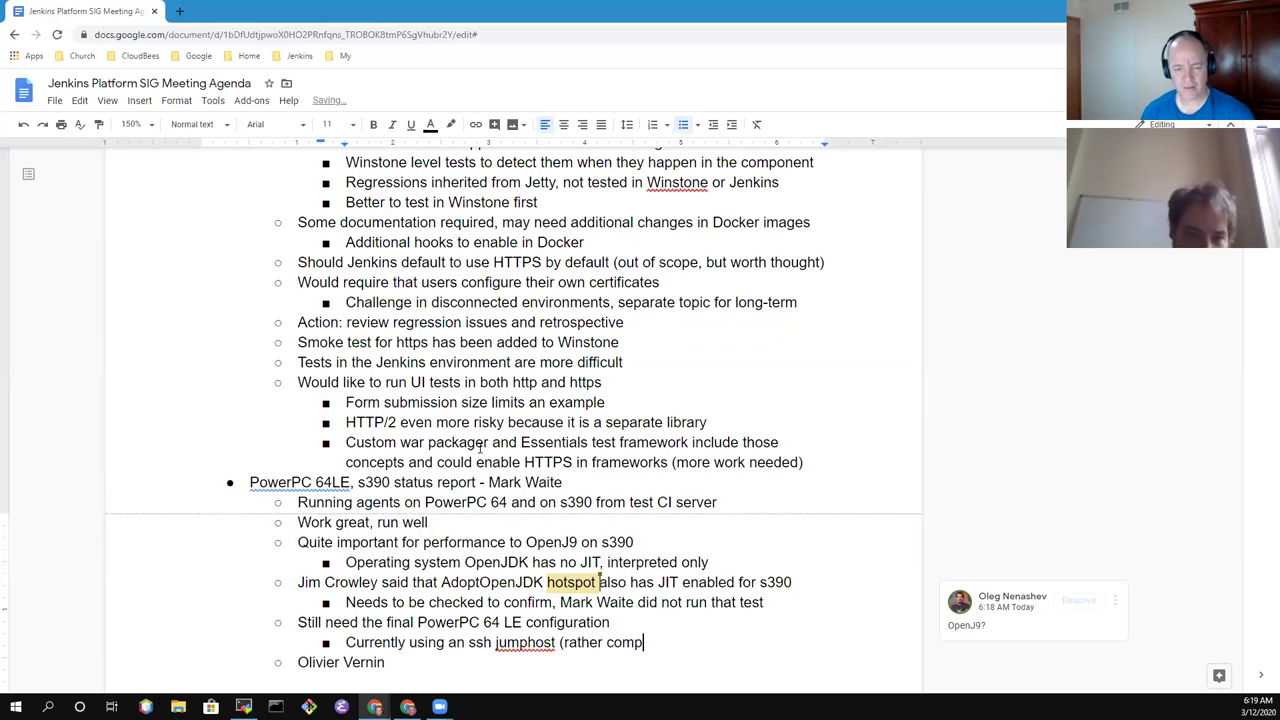
text(licated of)
key(BackSpace)
key(BackSpace)
key(BackSpace)
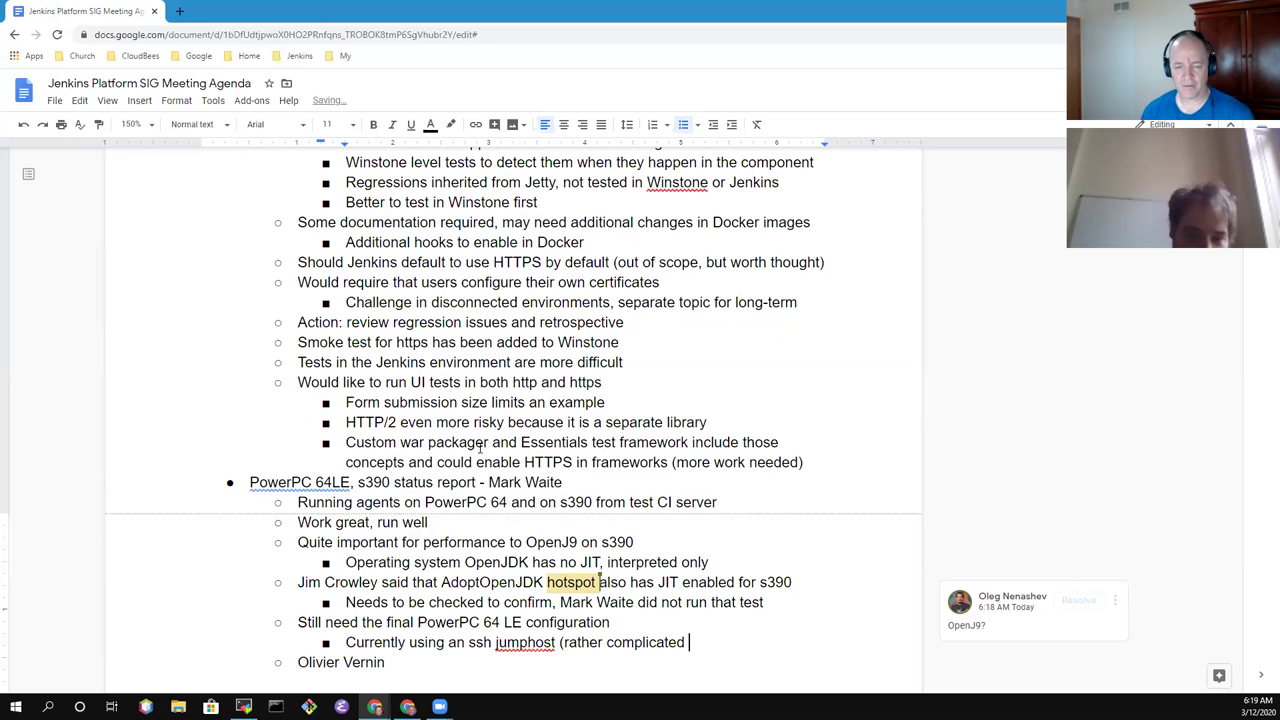
key(ctrl+BackSpace)
text(complicate)
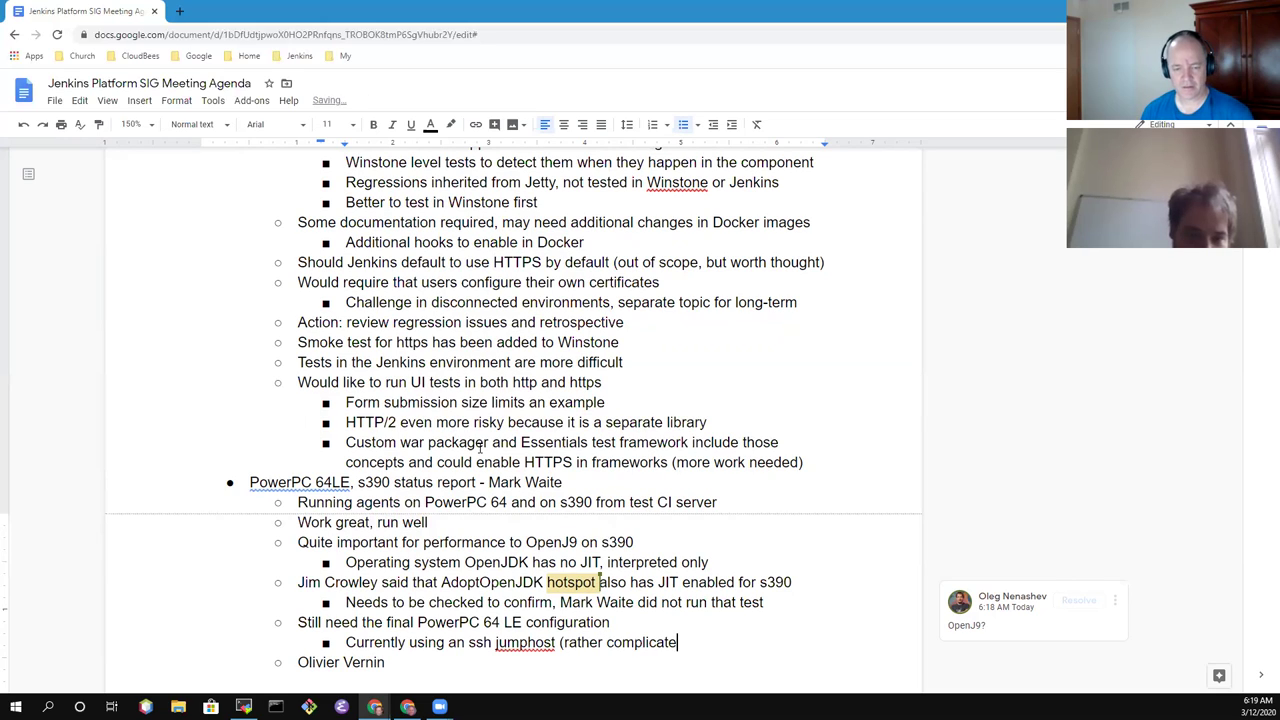
text(d as a Jenkins)
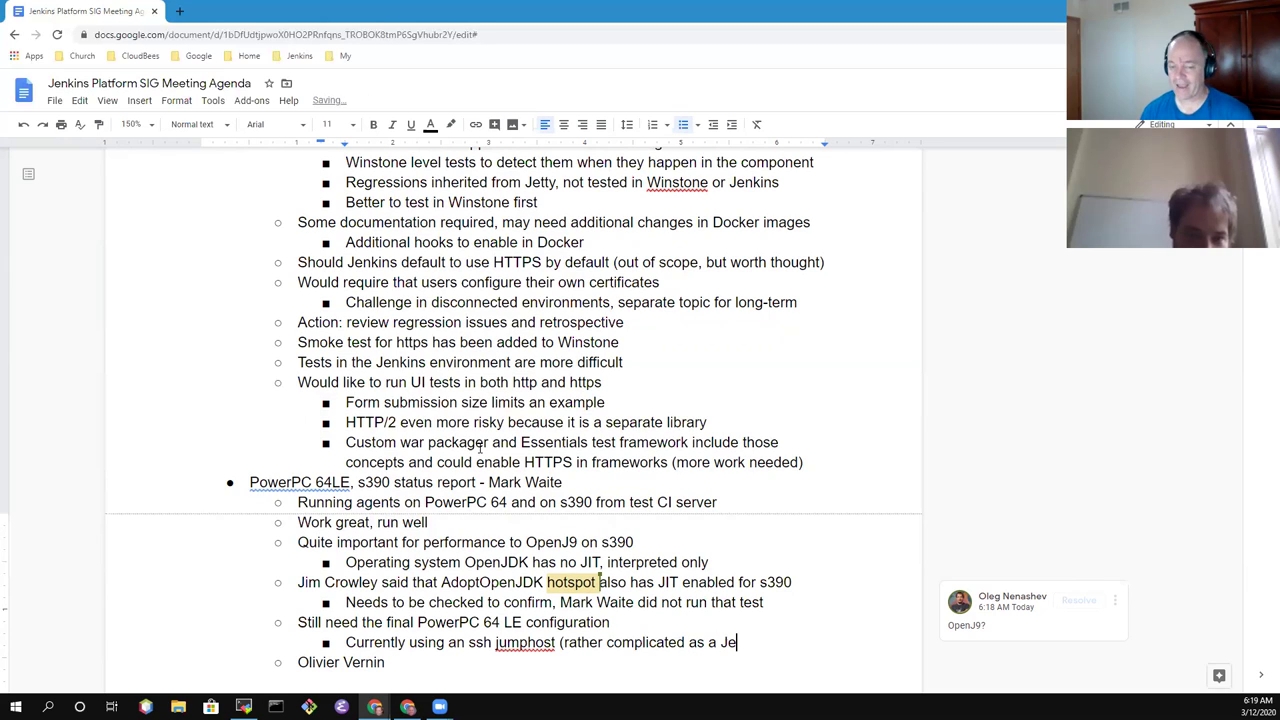
text(agent))
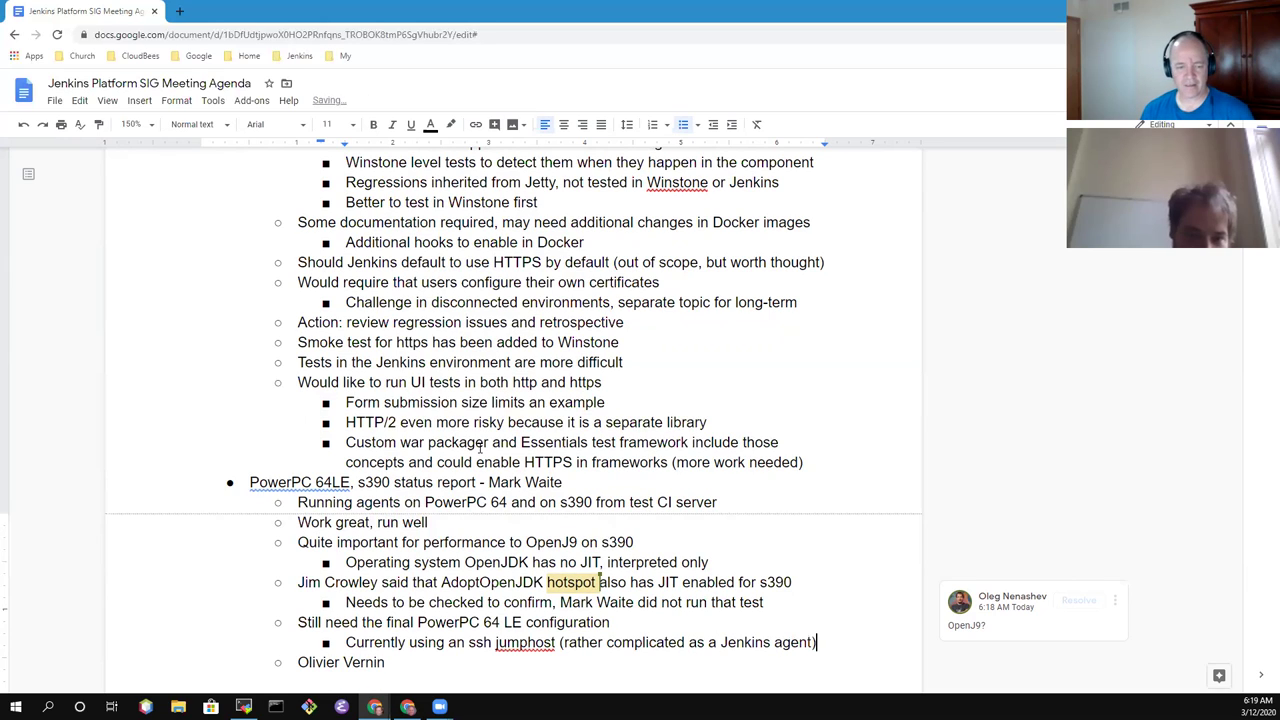
Add a bullet below the jumphost note reading "Launch agent with a command on the master rather than using ssh agent plugin"
key(Return)
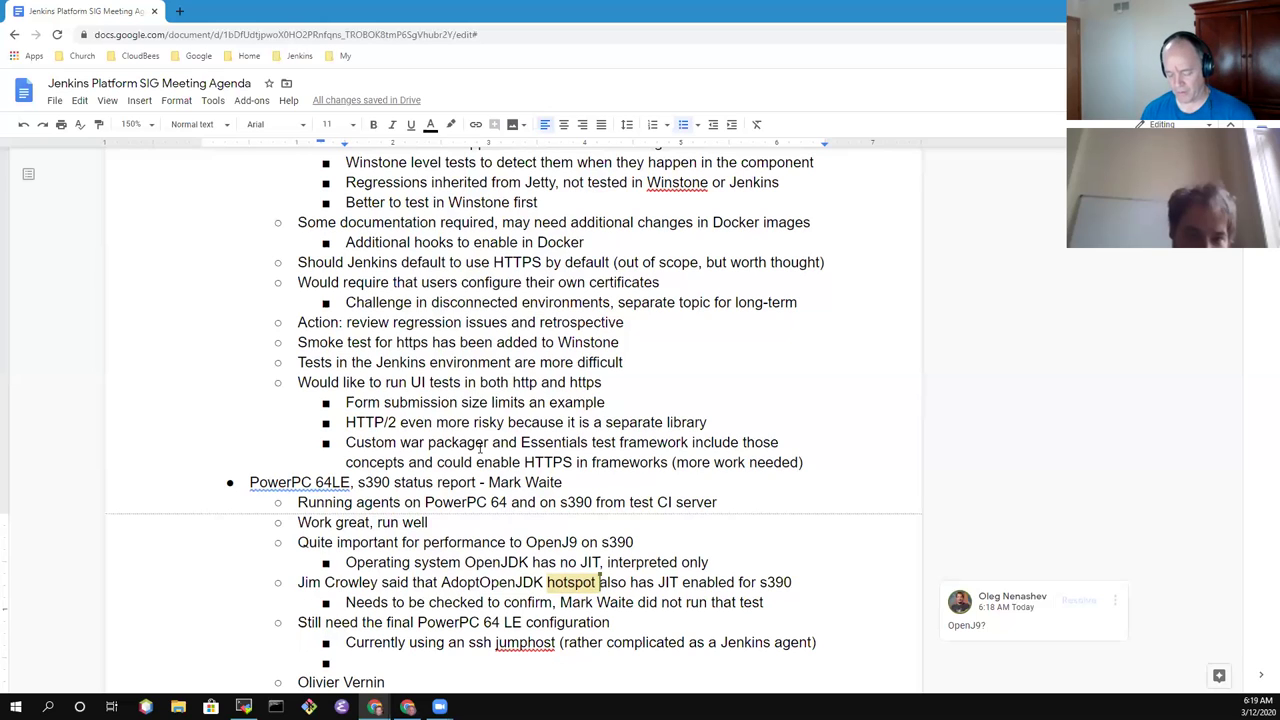
text(Launch)
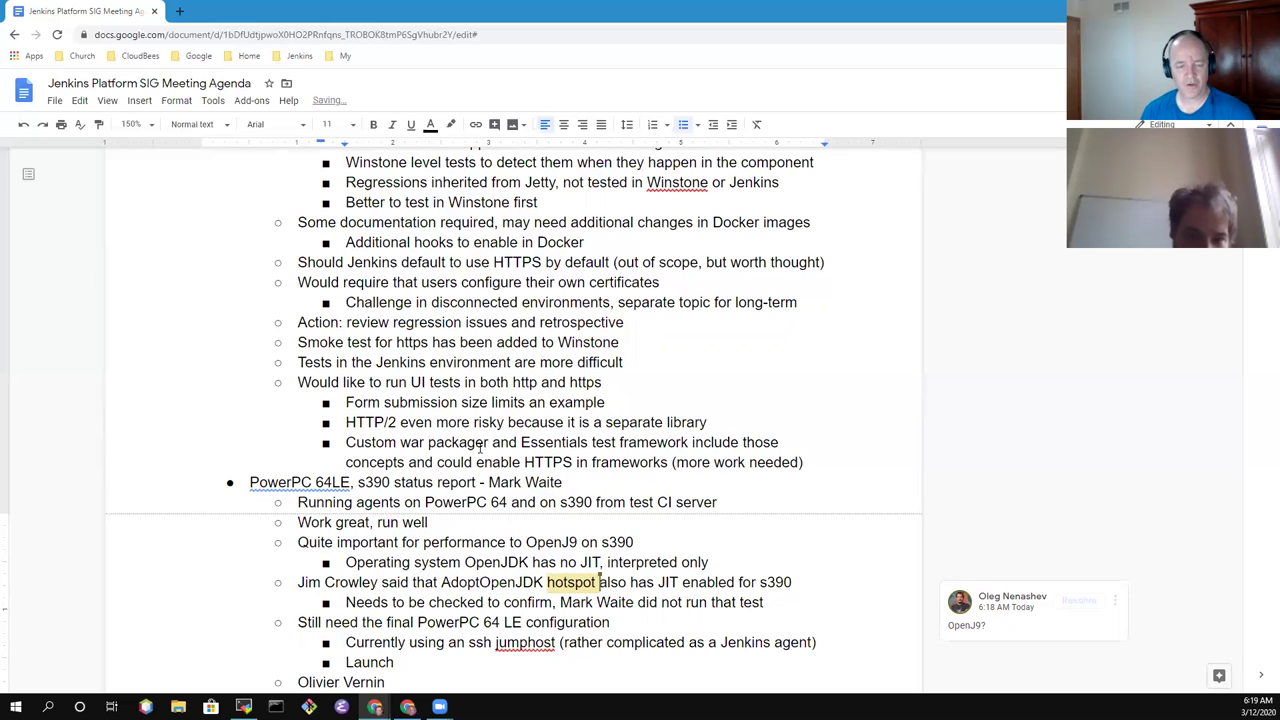
text( agent )
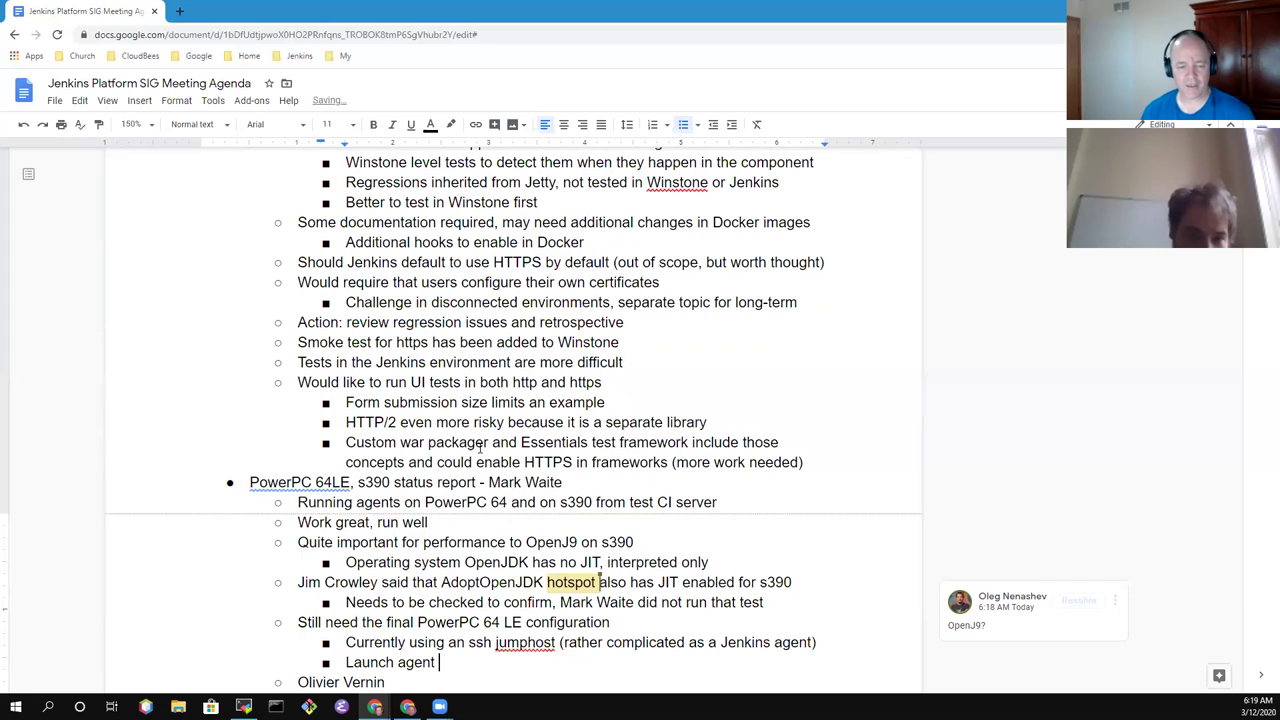
text(with a command on th)
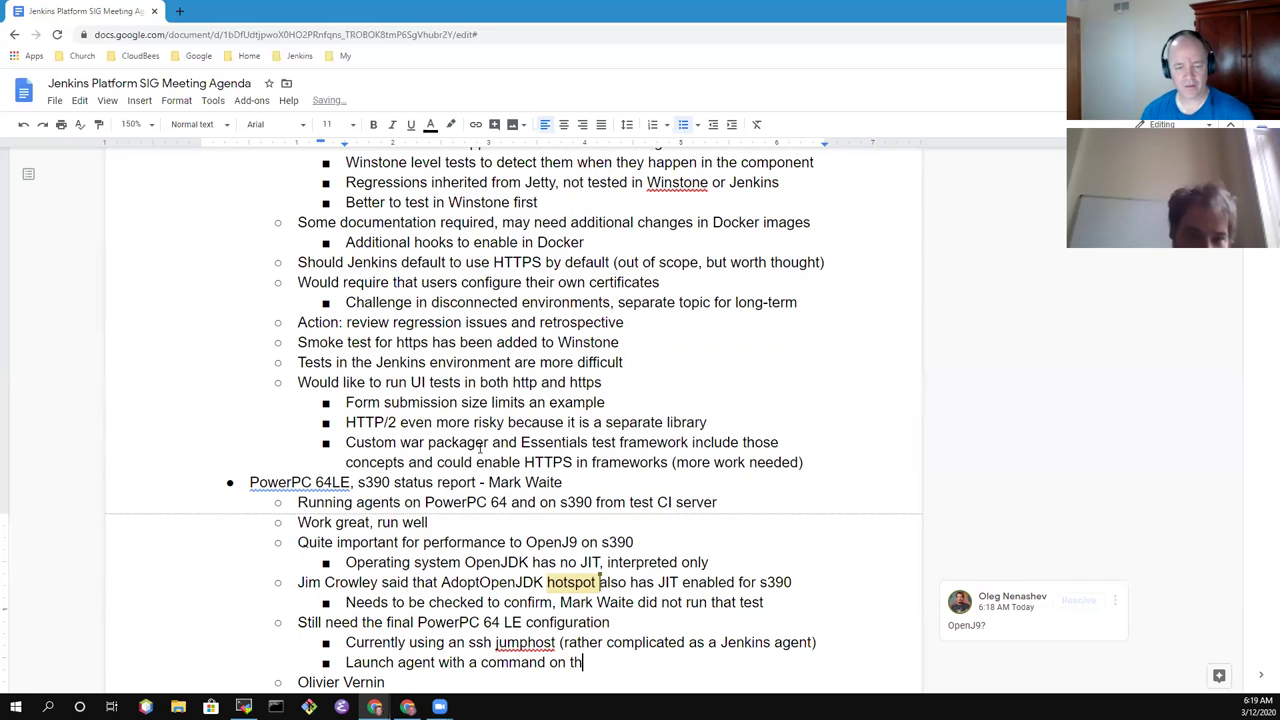
text(e master ra)
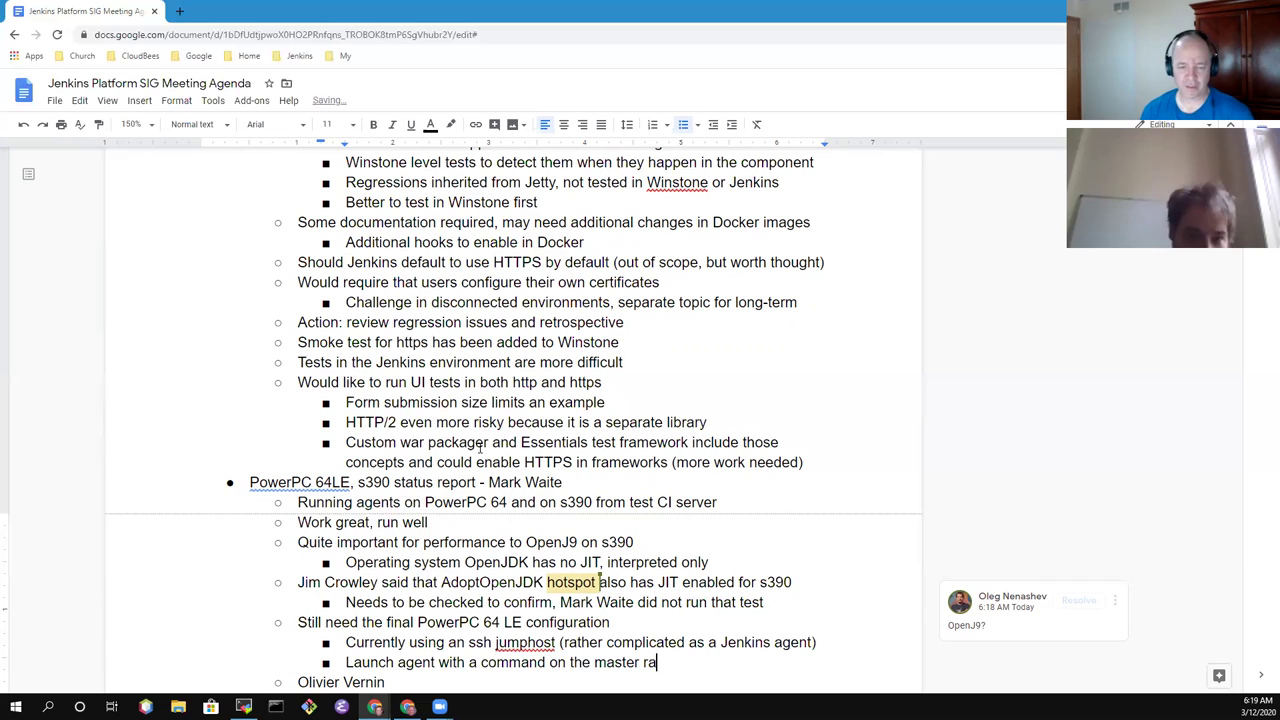
text(ther )
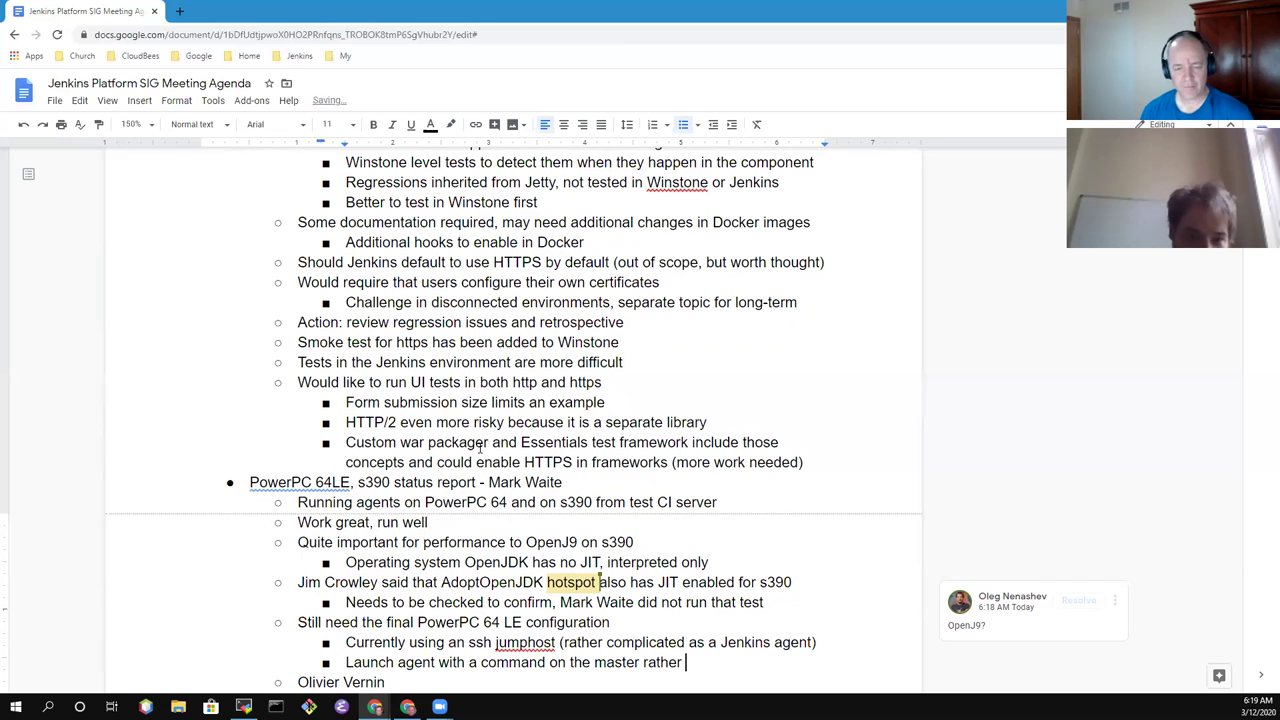
text(than )
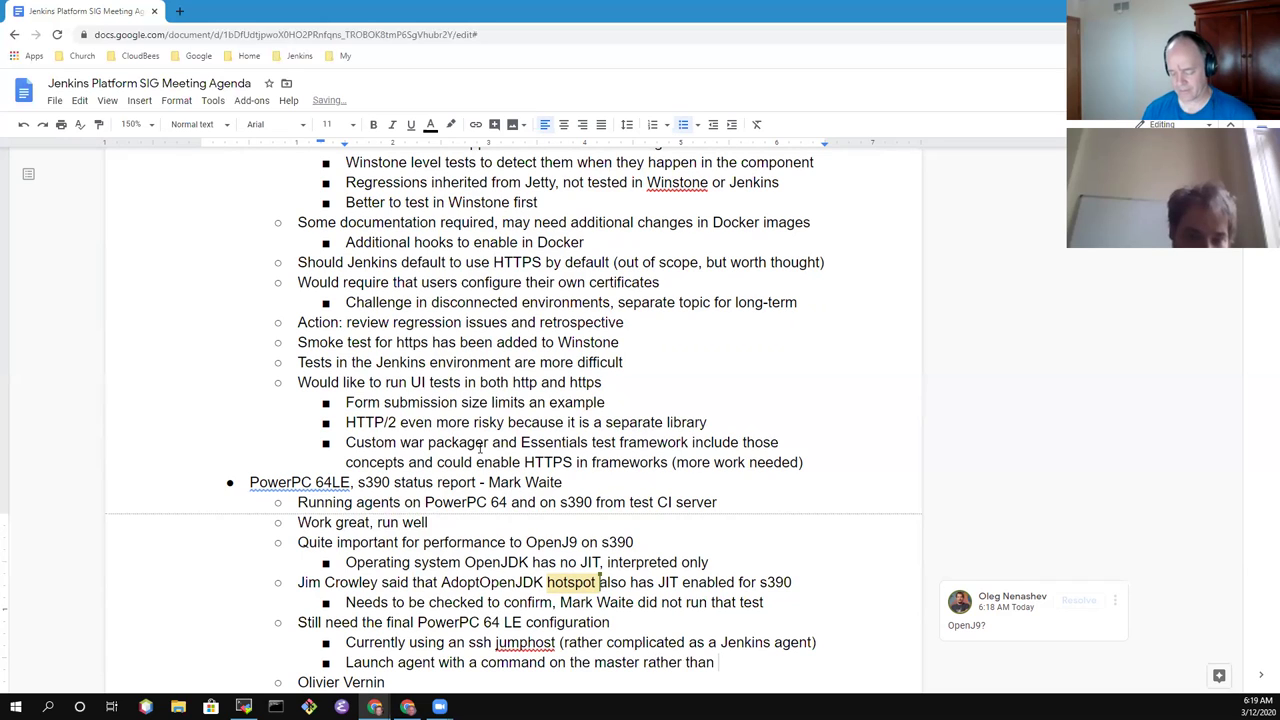
text(us)
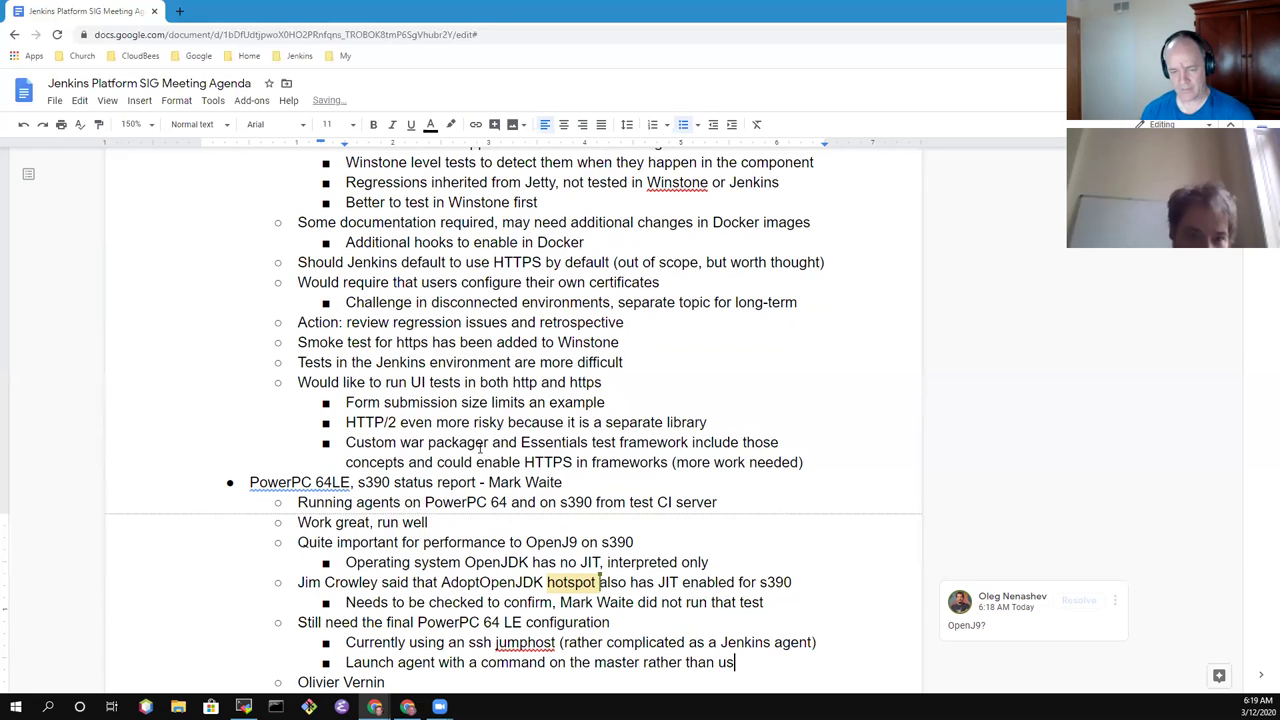
text(ing ssh agent plugin)
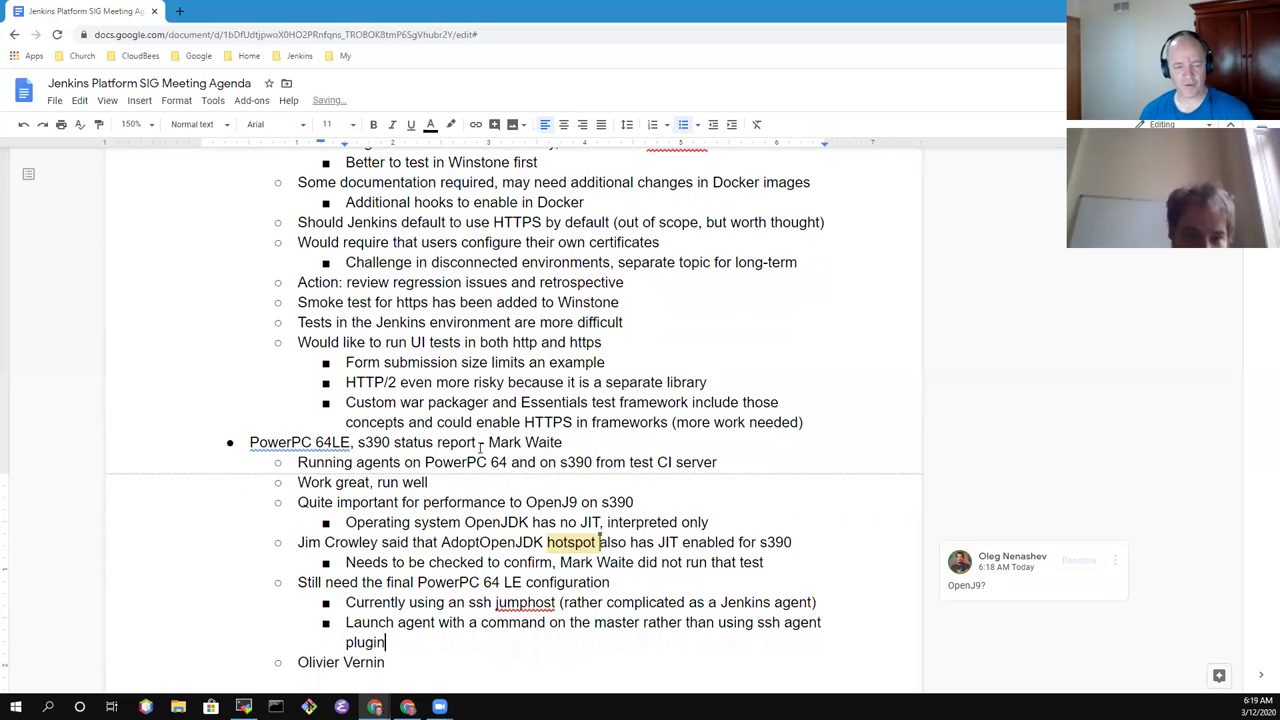
Add a nested bullet under the launch agent item reading "Must approve a system script through script security"
key(Return)
key(Tab)
text(Must approve a )
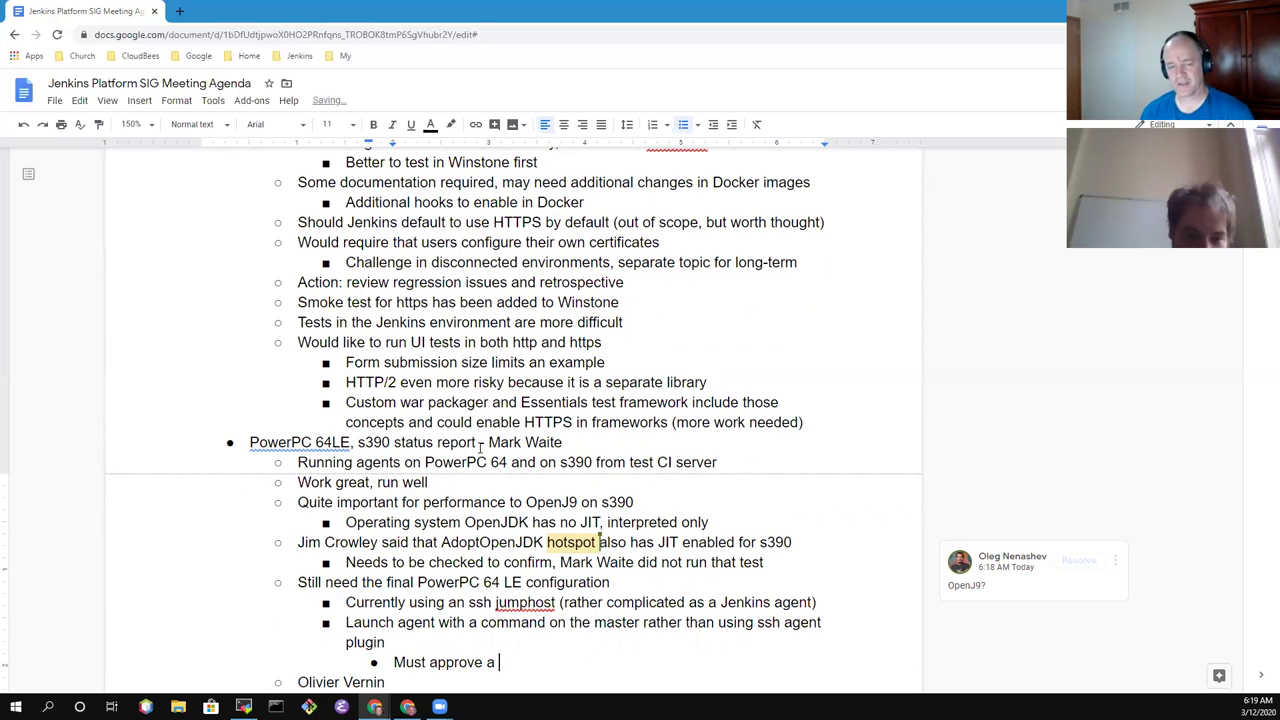
text(system )
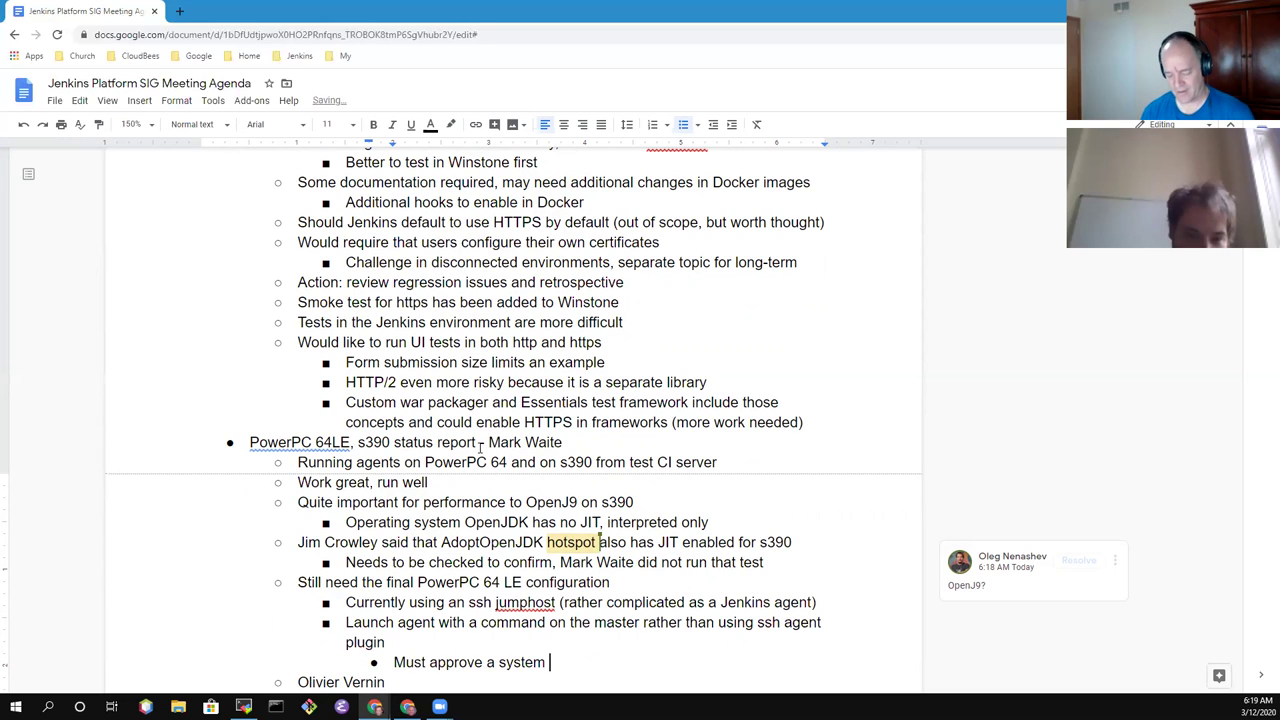
text(script throu)
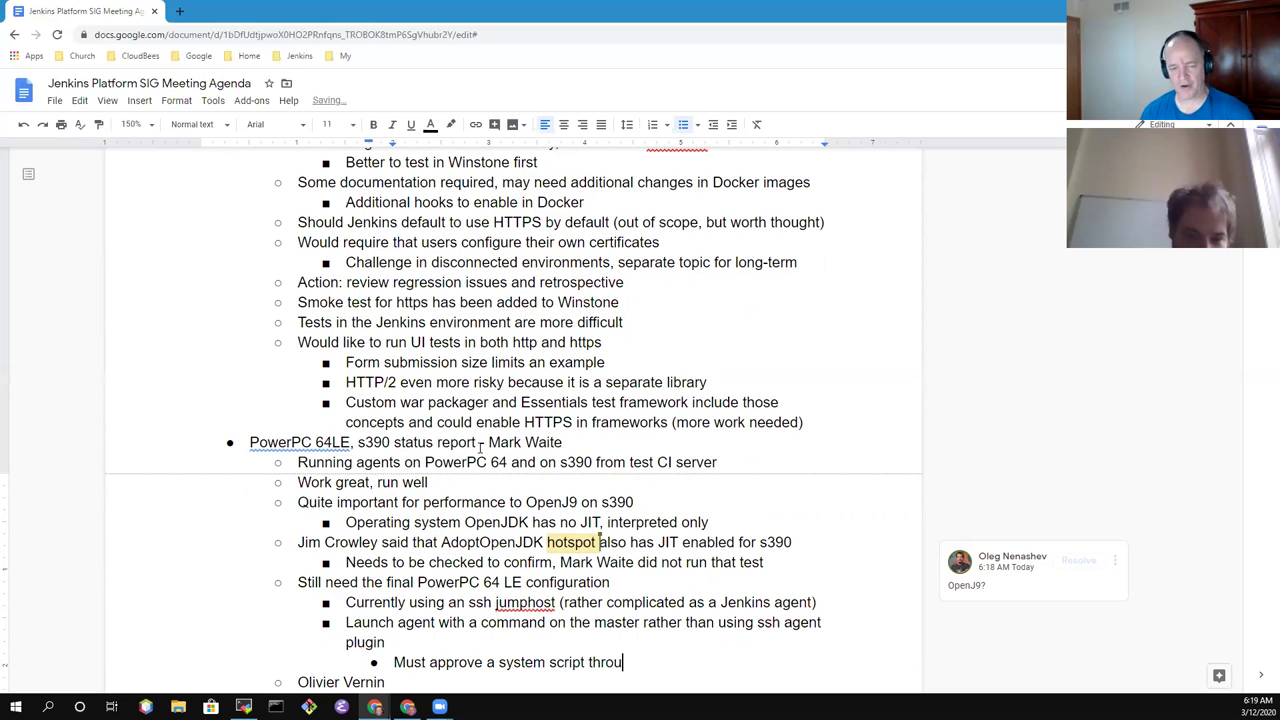
text(gh script sectu)
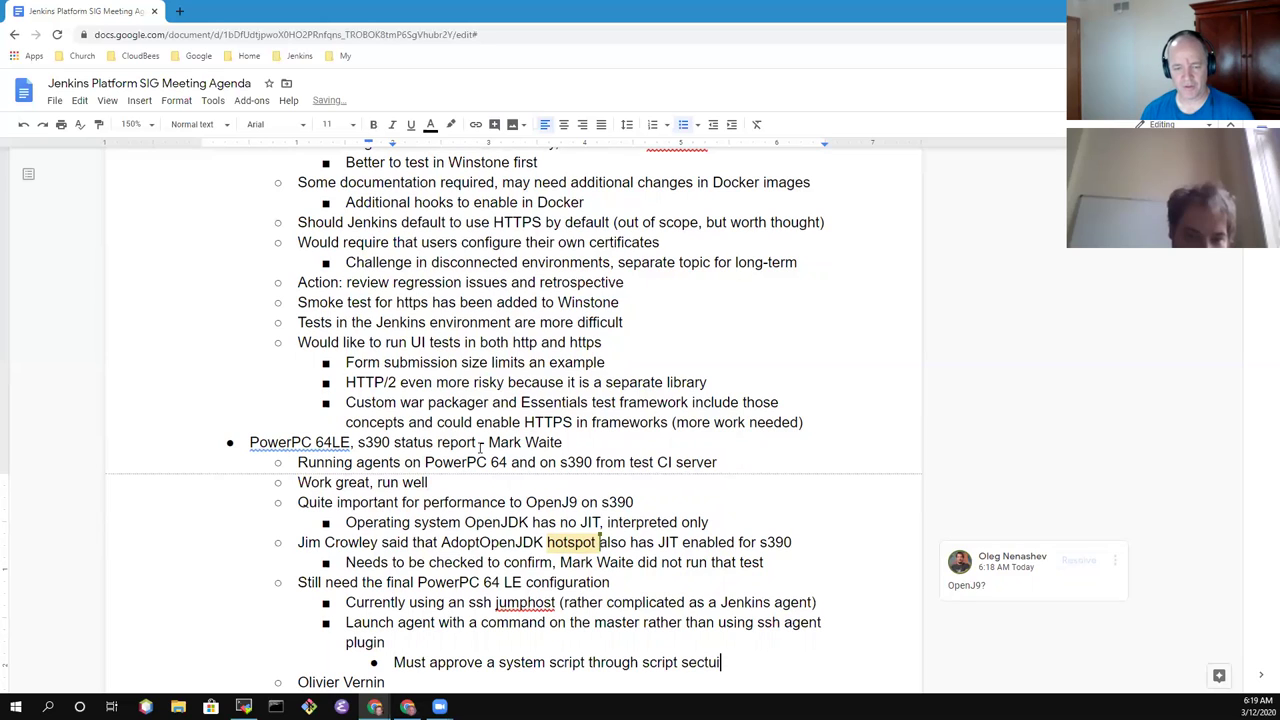
key(BackSpace)
key(BackSpace)
text(u)
key(BackSpace)
key(BackSpace)
text(uri)
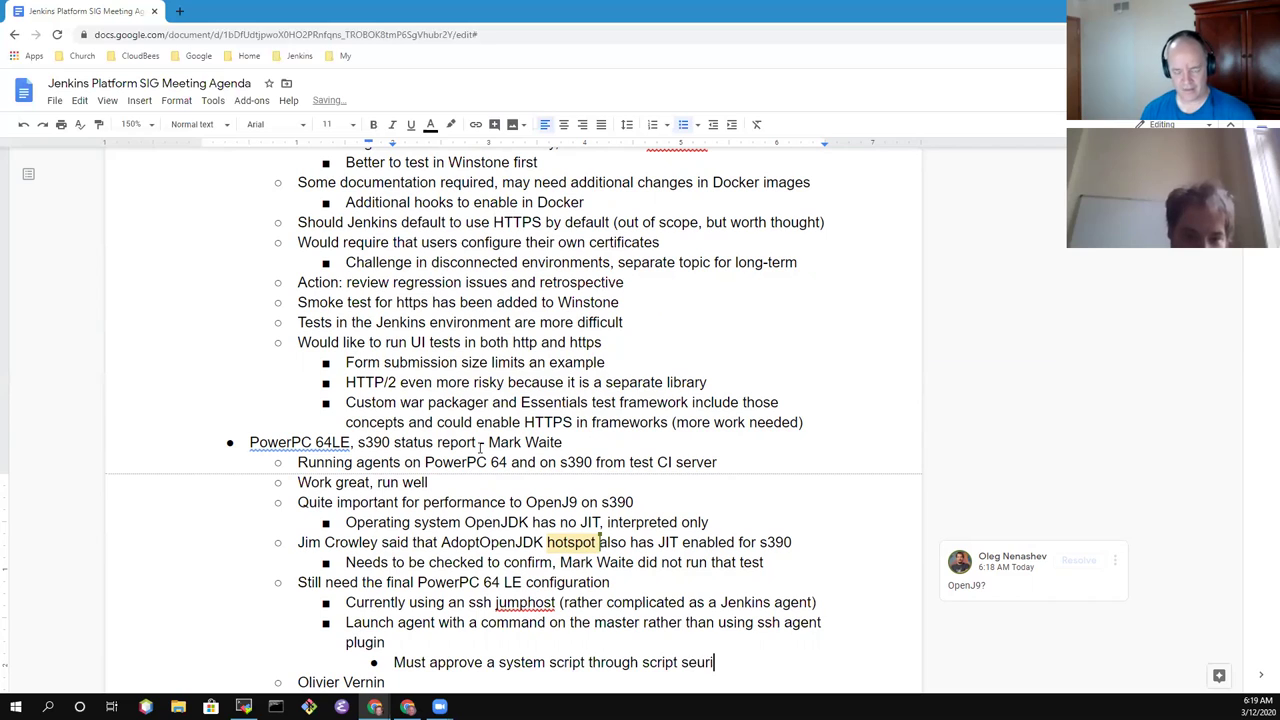
key(BackSpace)
key(BackSpace)
key(BackSpace)
key(BackSpace)
text(secutri)
key(BackSpace)
key(BackSpace)
key(BackSpace)
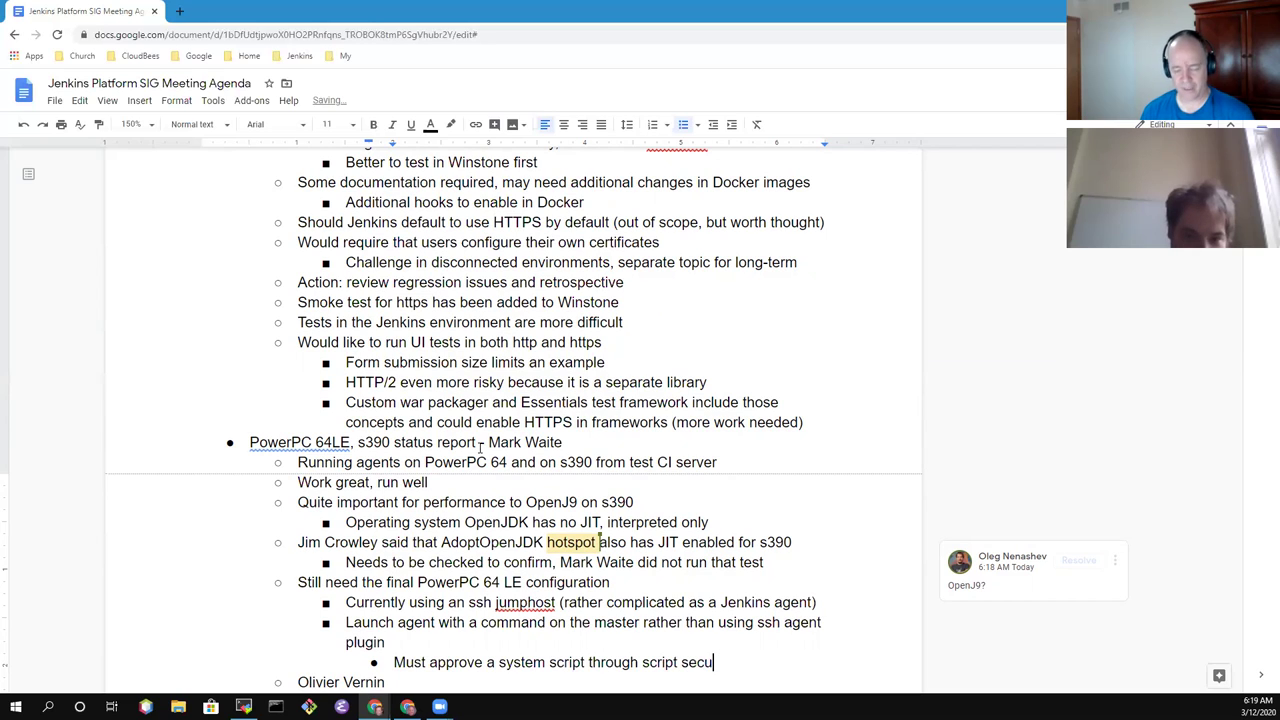
text(rity)
Add a bullet at the same level below the script security note reading "Approval not supported by JCasC"
key(Return)
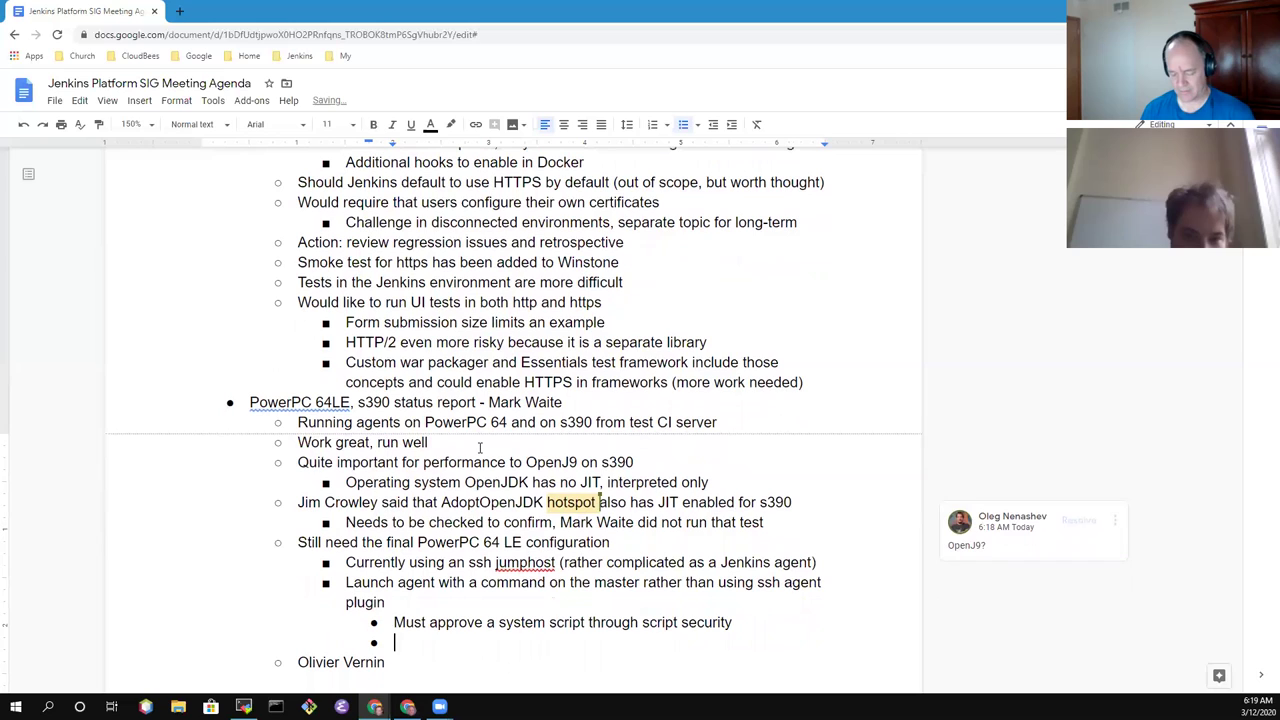
text(Approva)
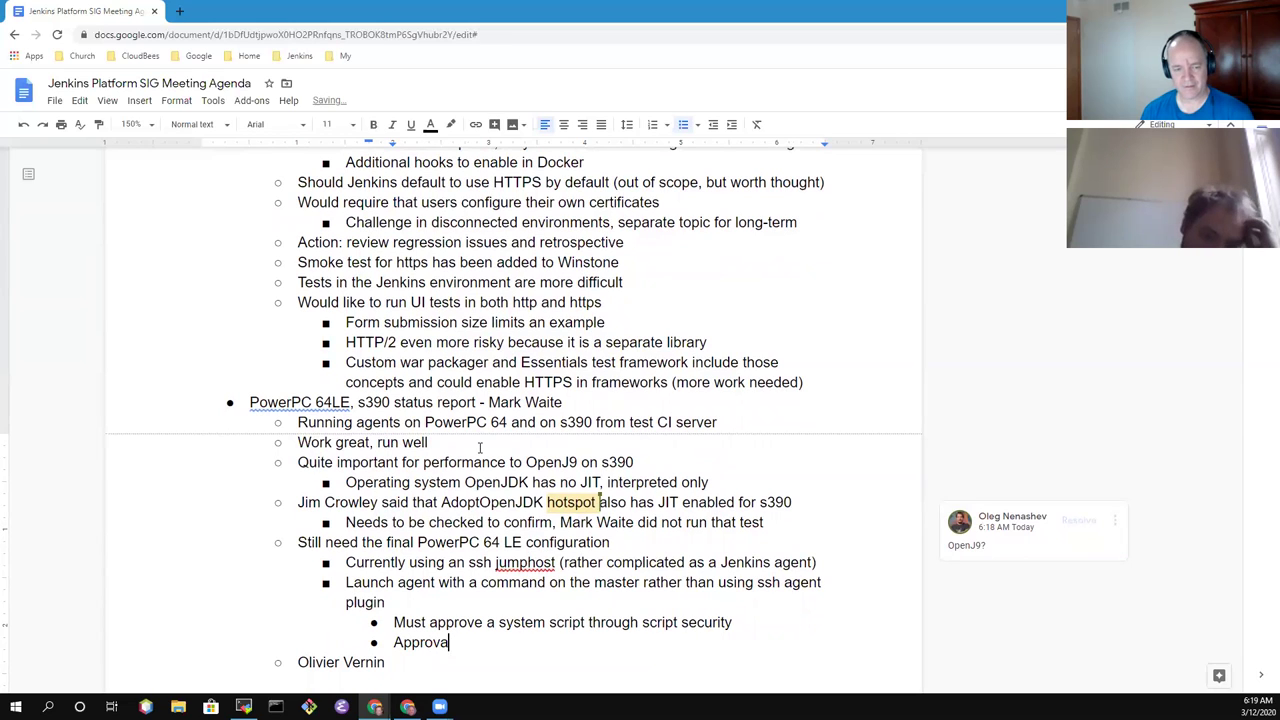
text(l not sup)
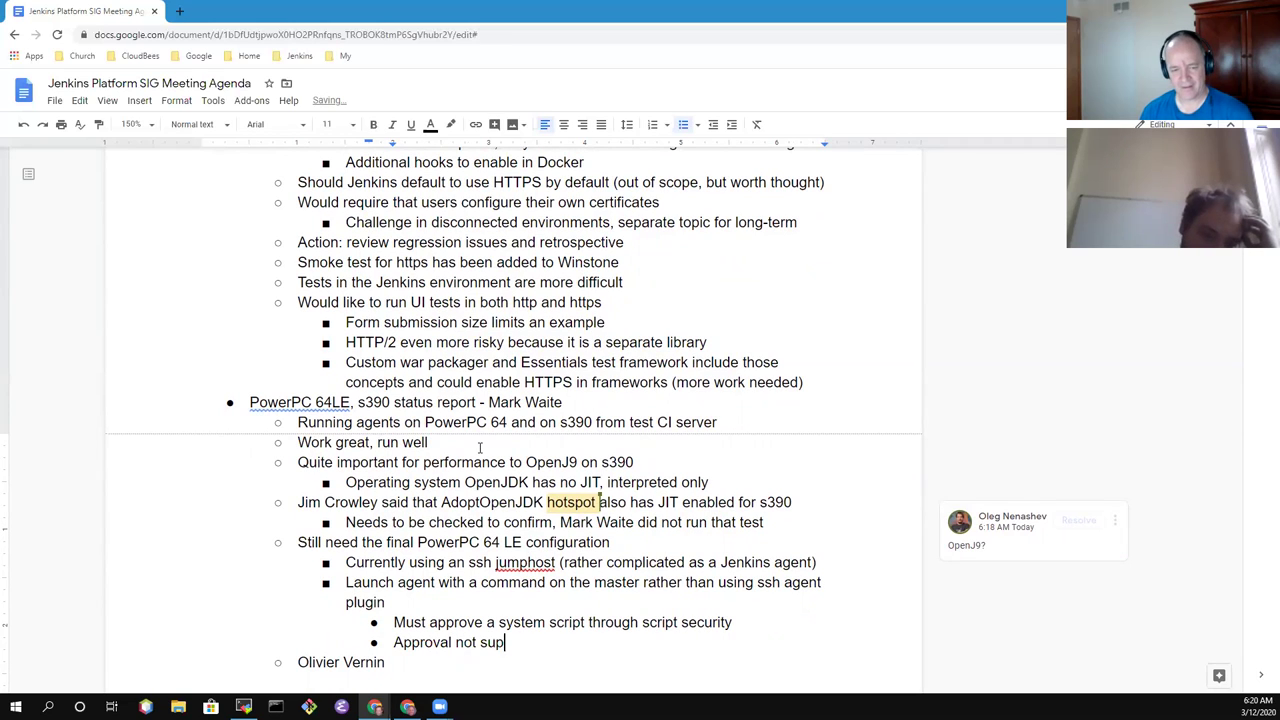
text(ported by )
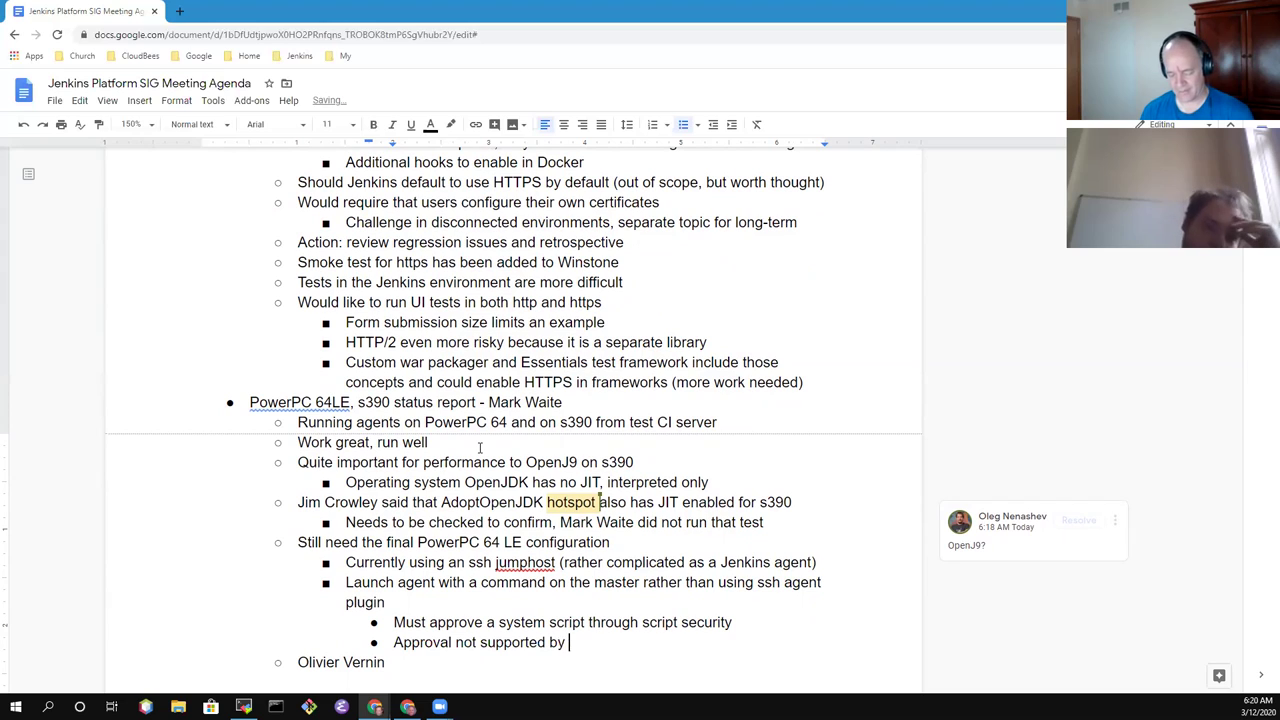
text(JCasC)
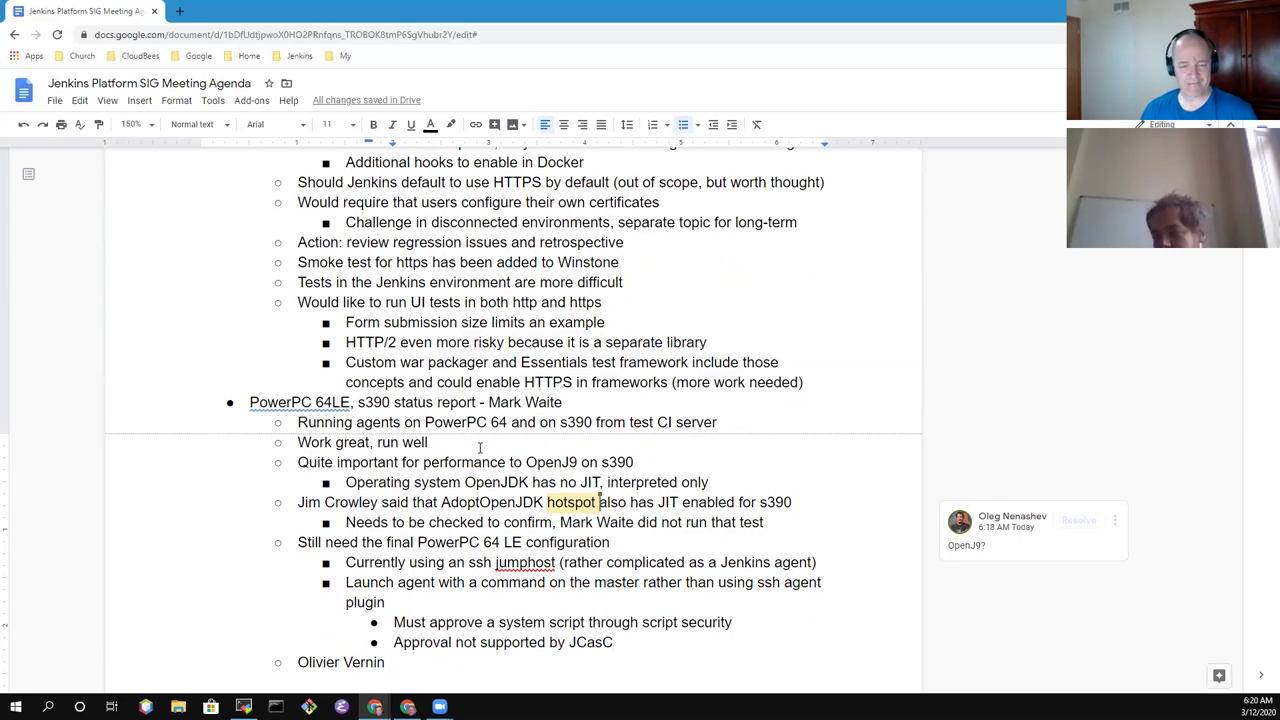
Add a bullet below the JCasC approval note reading "JCasC script approval works for pipeline scripts"
key(Return)
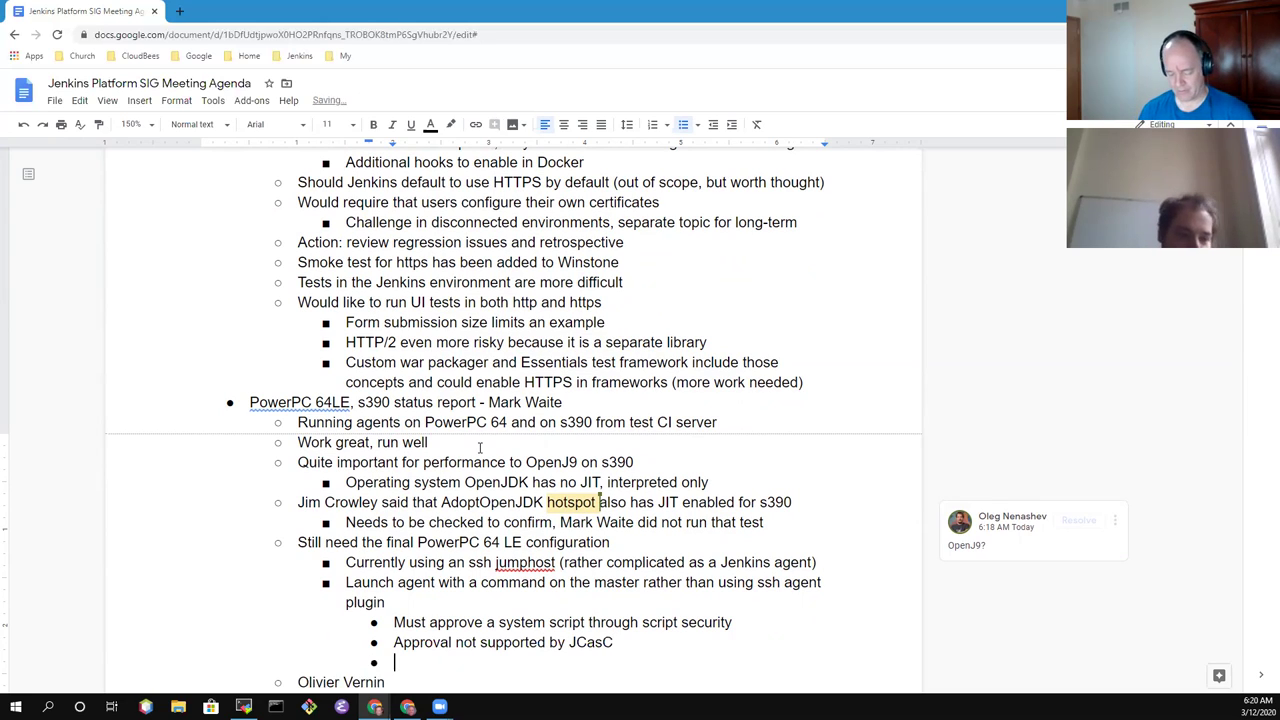
text(JCasC works)
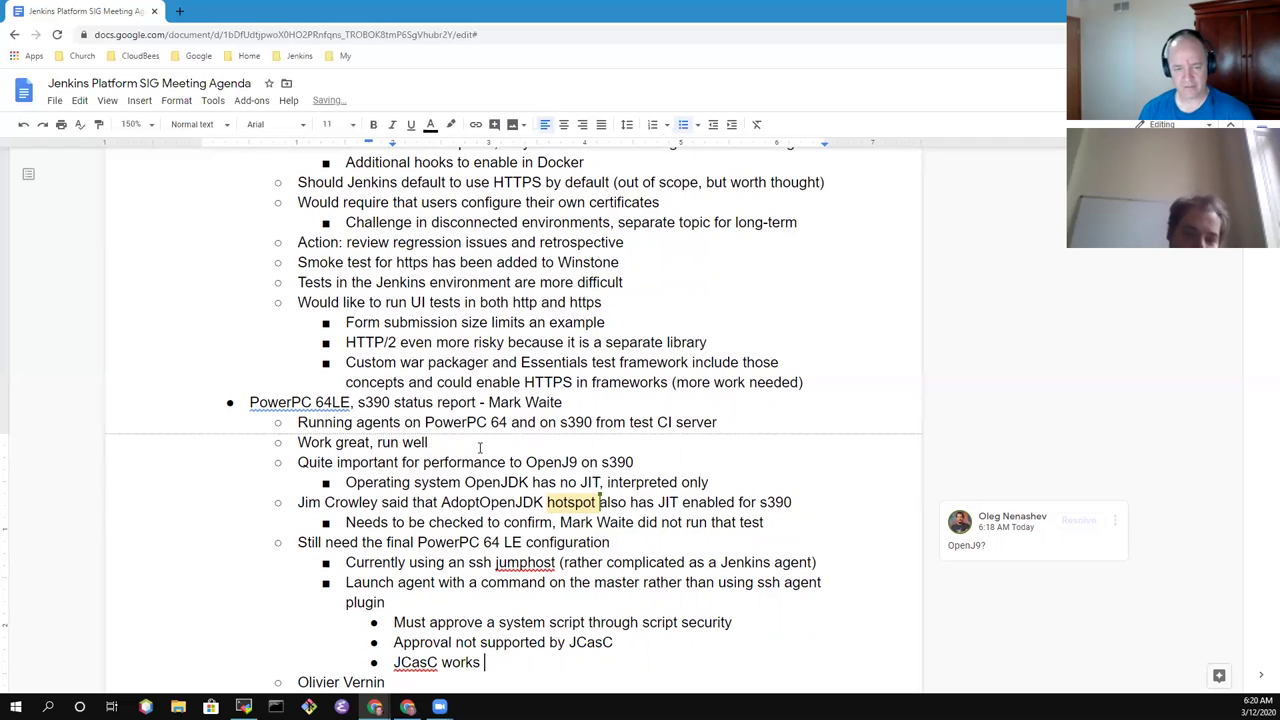
key(BackSpace)
key(BackSpace)
key(BackSpace)
key(BackSpace)
key(BackSpace)
key(BackSpace)
text(script appro)
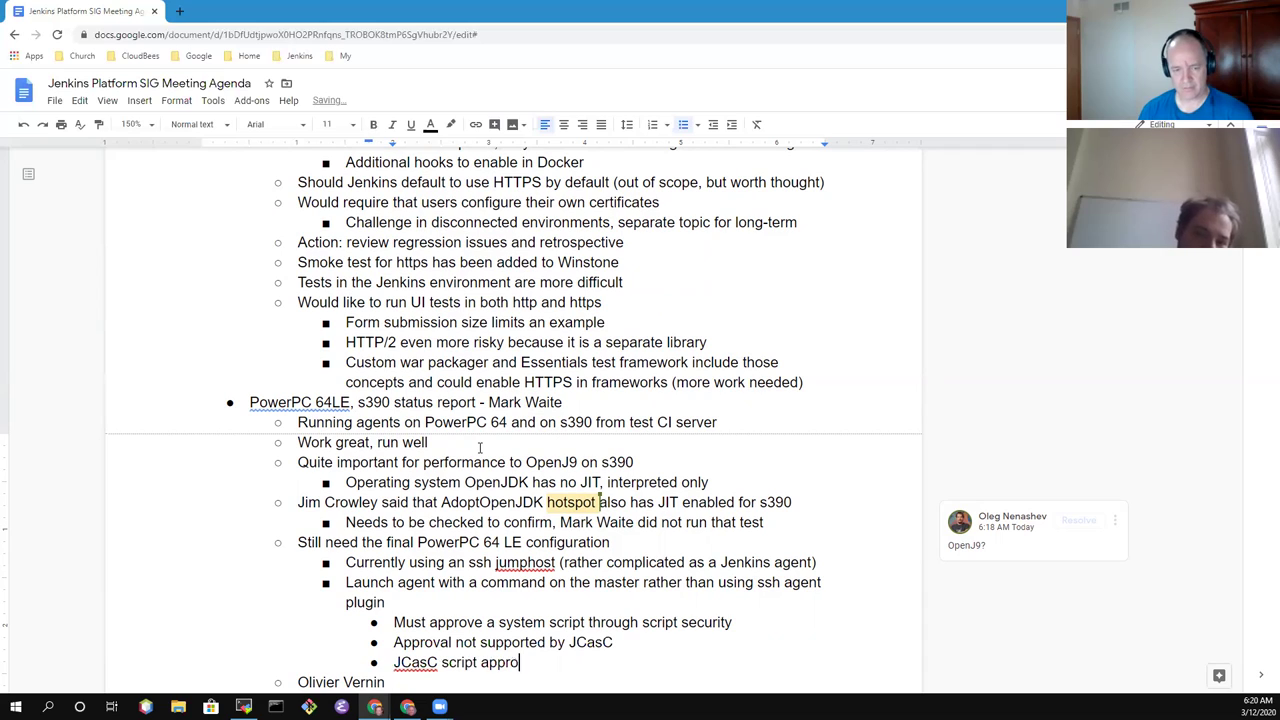
text(val works for)
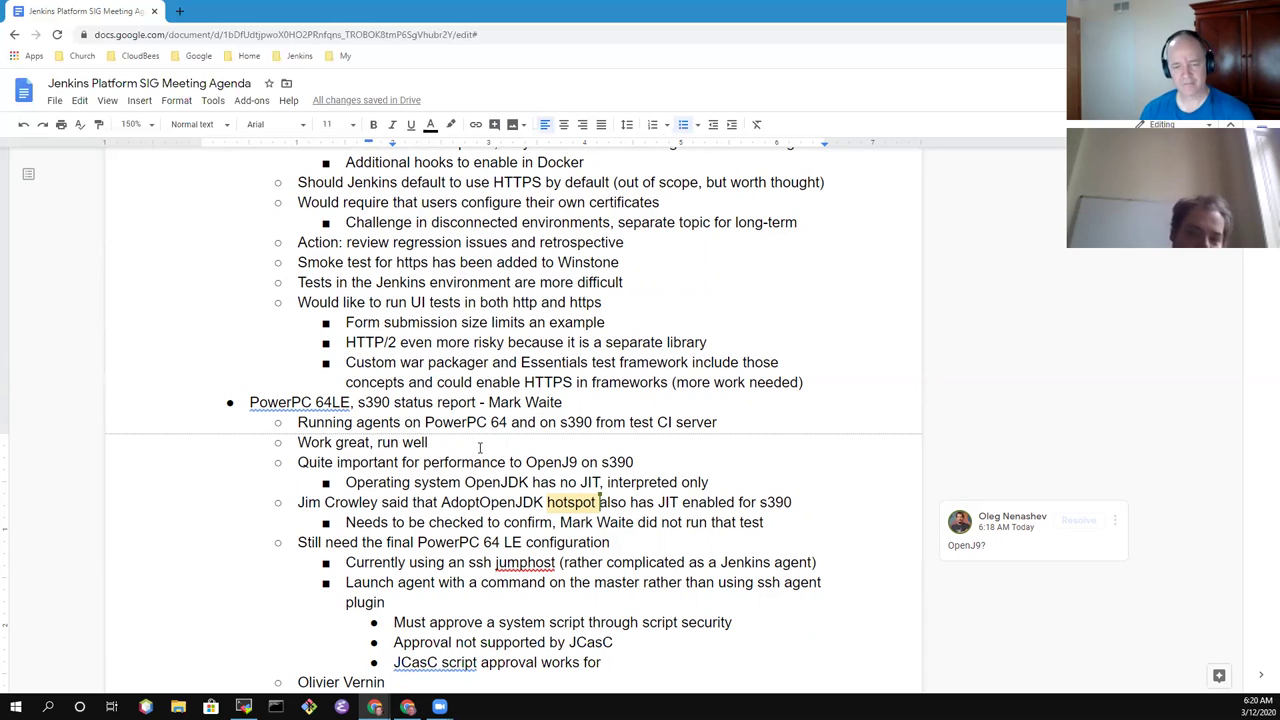
text(pipel)
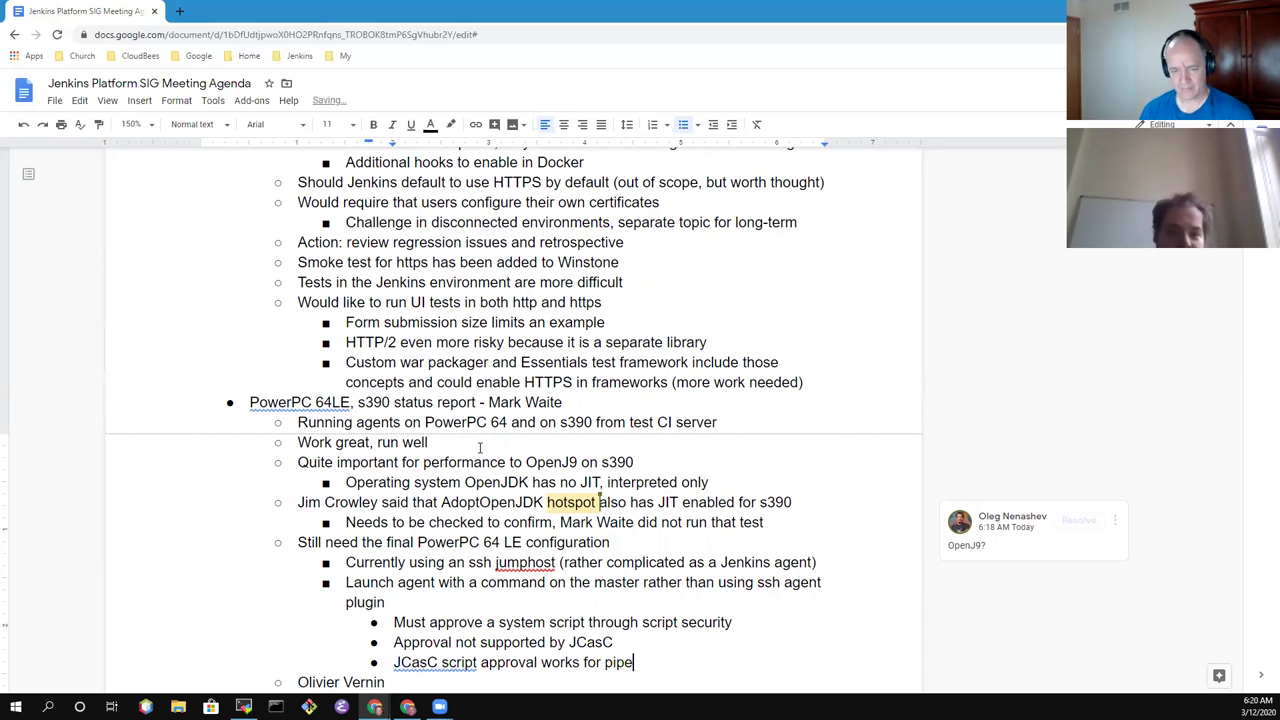
key(BackSpace)
key(BackSpace)
key(BackSpace)
key(BackSpace)
key(BackSpace)
text(pipeline scripts)
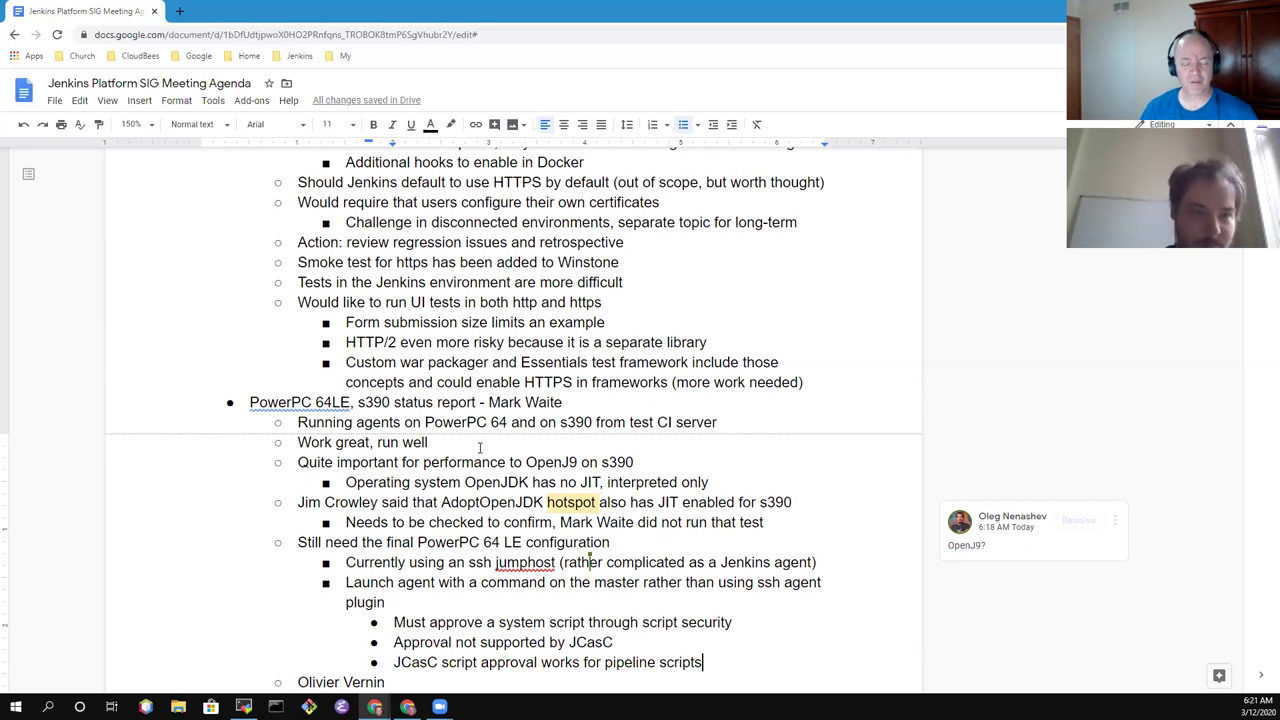
Append "working on the" to the PowerPC section's final bullet and correct "jumphost" to "jump host" in the ssh note
scroll(480, 447, down, 1)
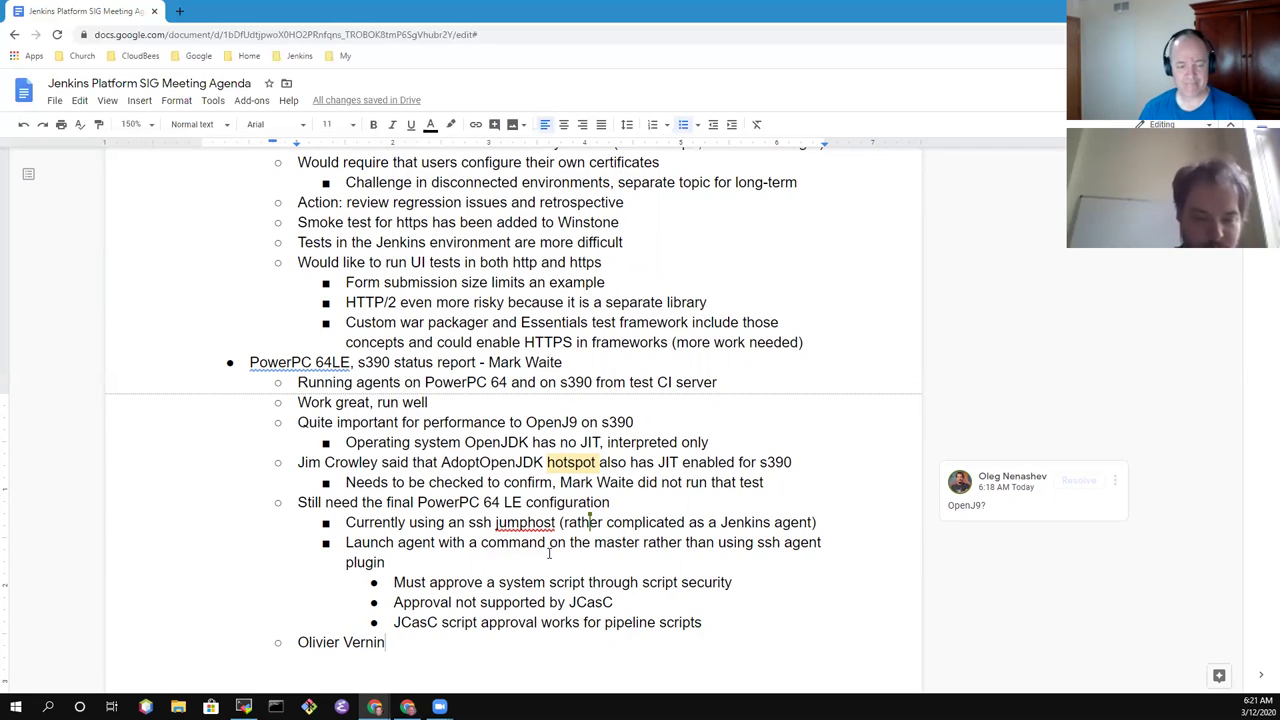
text(working on the)
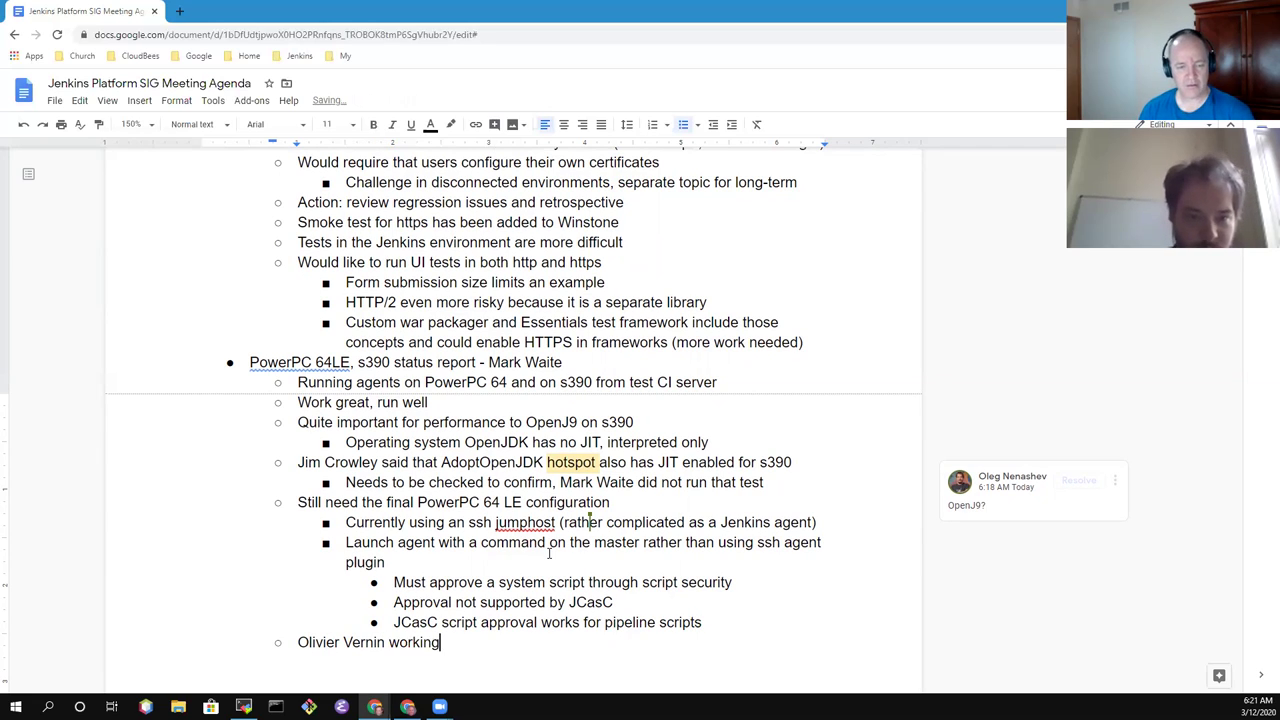
key(Up)
key(Up)
key(Up)
key(Up)
key(Up)
key(Up)
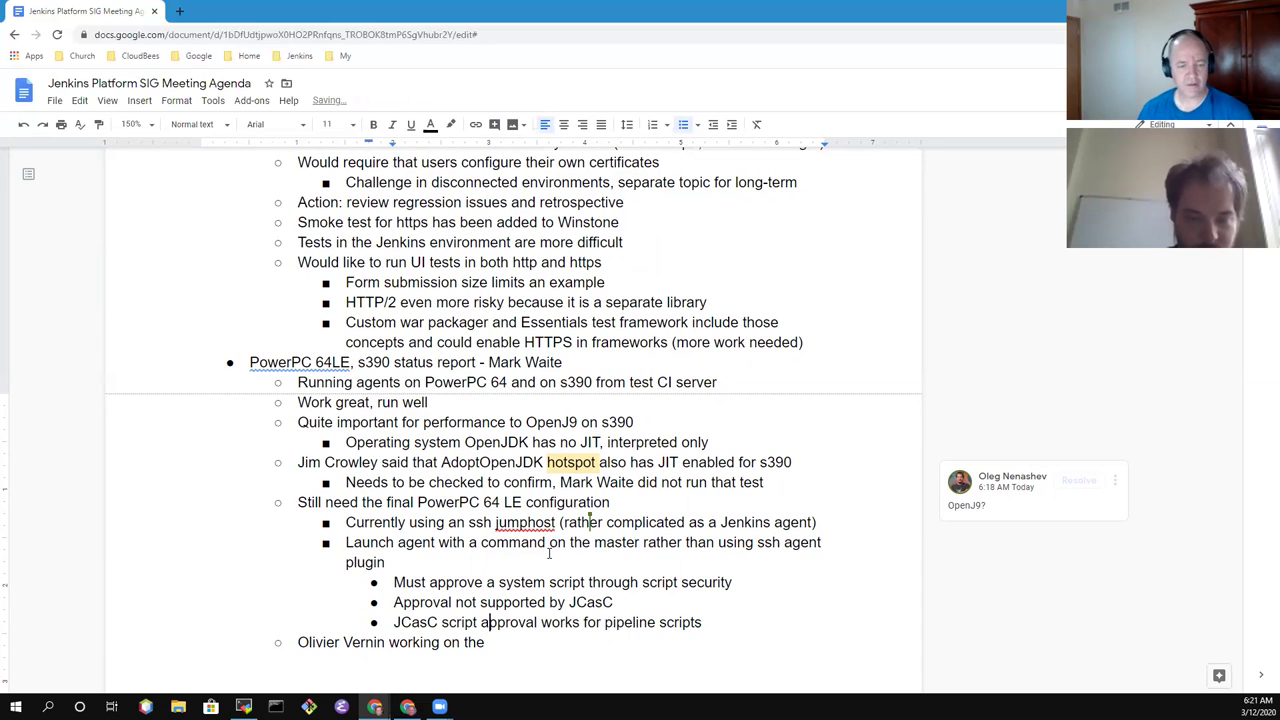
key(Right)
key(Right)
key(Right)
key(Right)
key(Right)
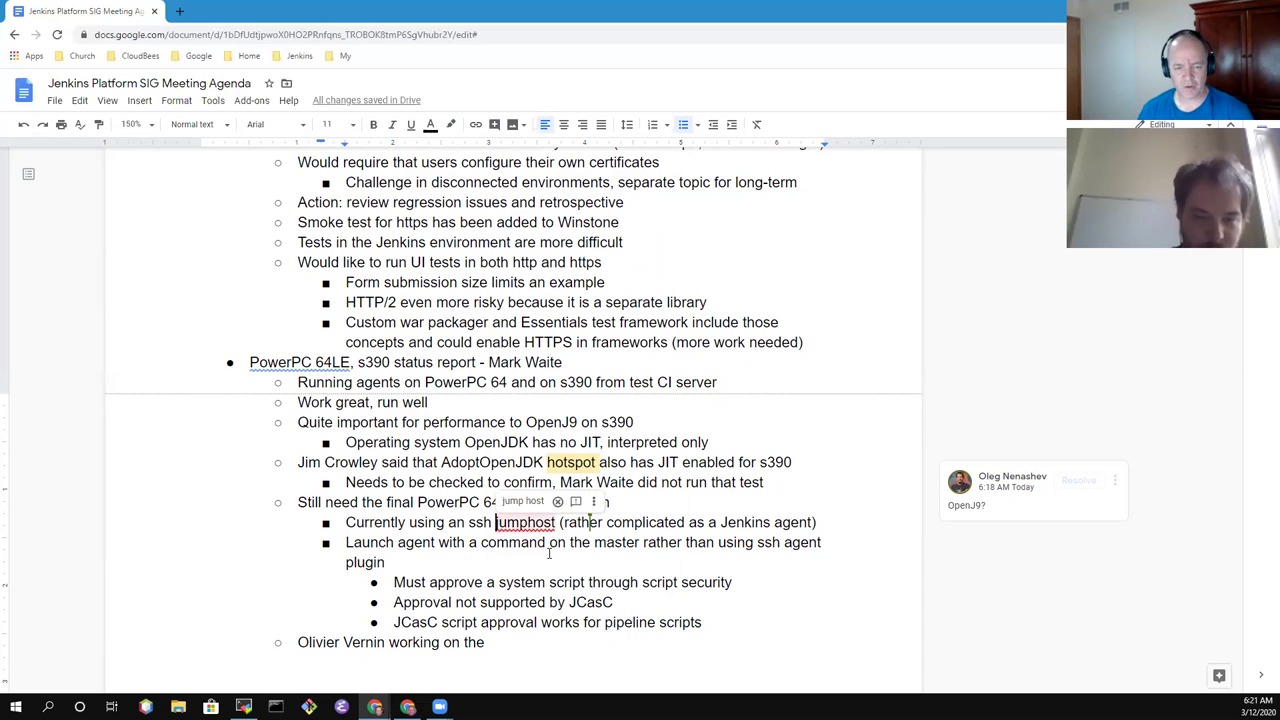
Complete the PowerPC section's final bullet with "steps to include on ci.jenkins.io"
key(Down)
key(Down)
key(Down)
key(Down)
key(Down)
key(Down)
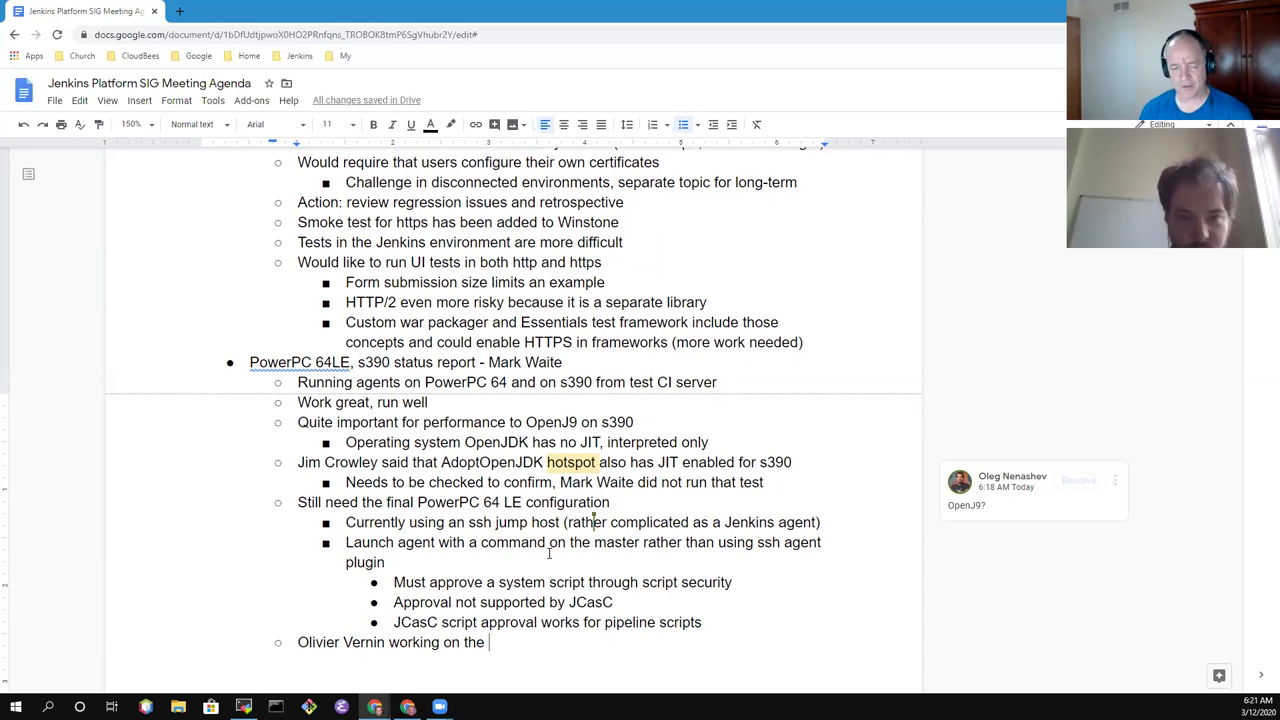
text(steps to incldue)
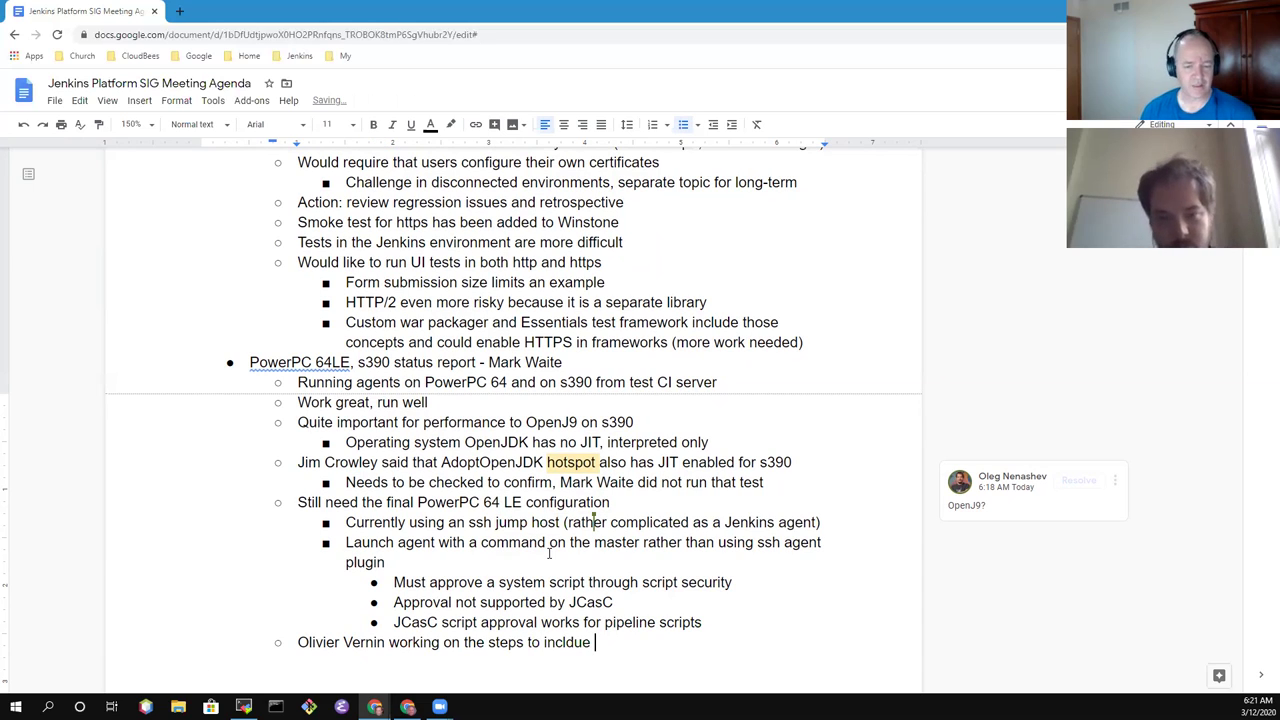
key(ctrl+BackSpace)
text(include on )
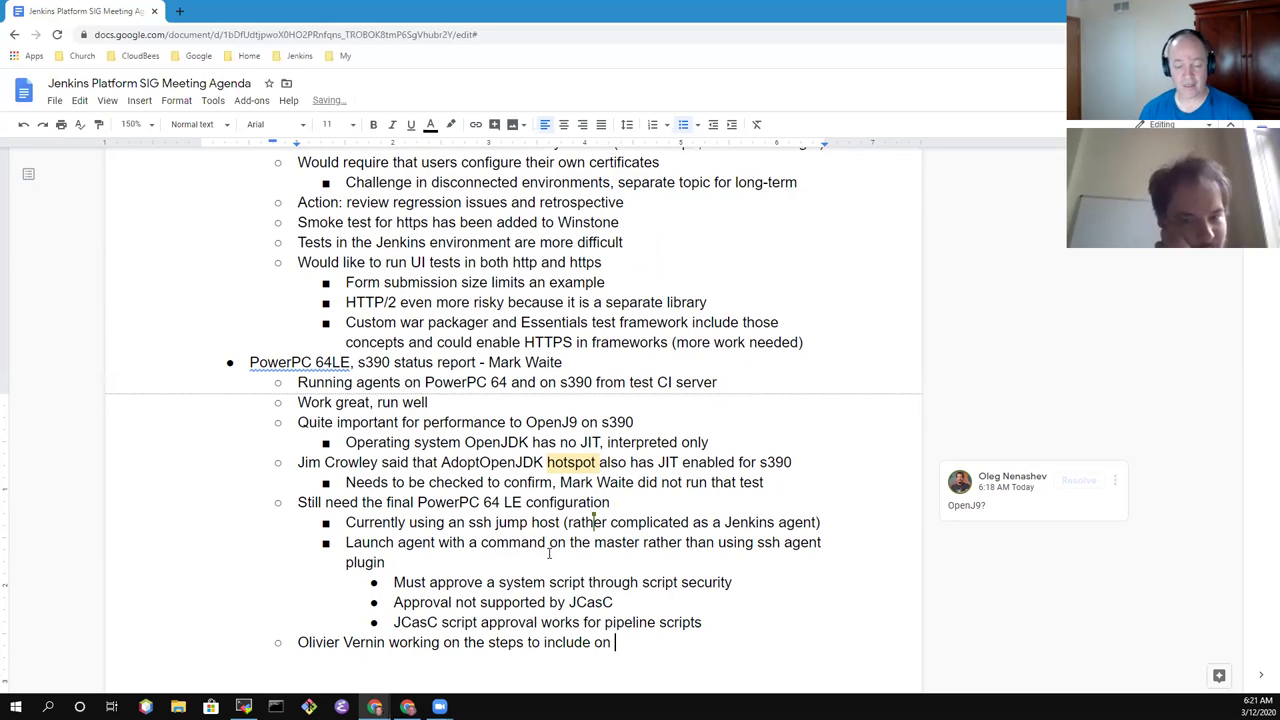
text(ci.jenkin)
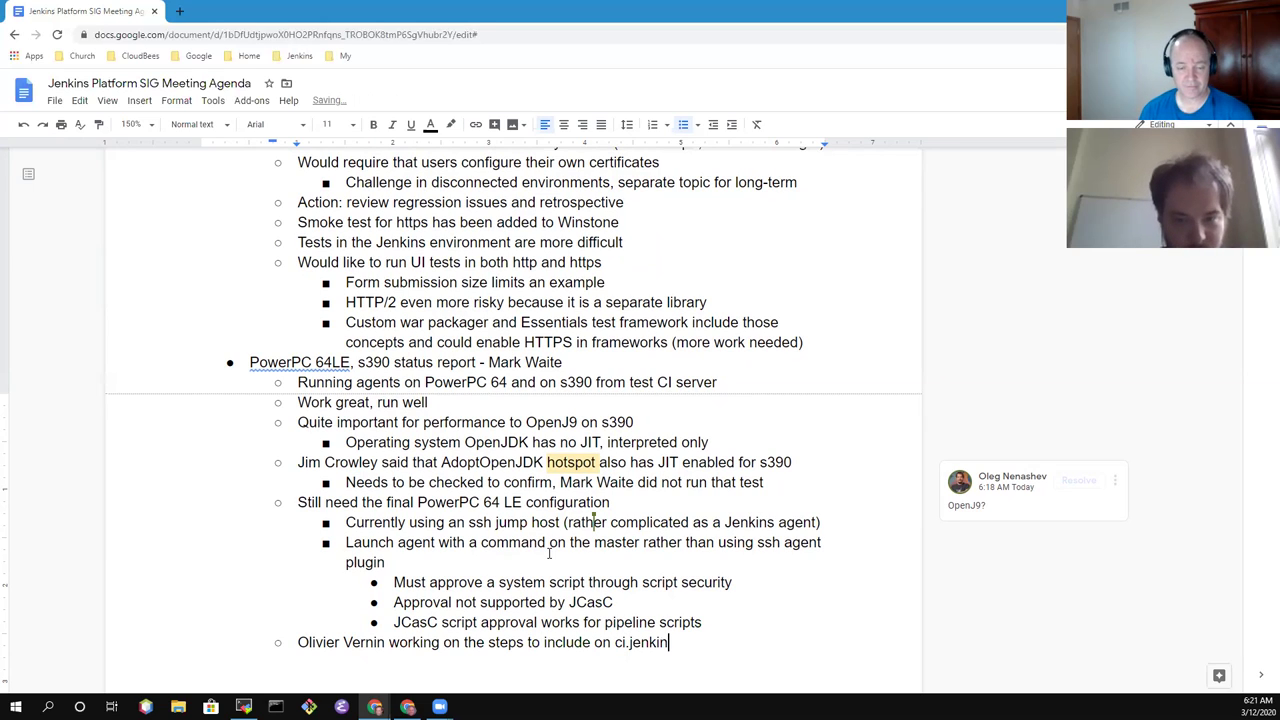
text(s.io)
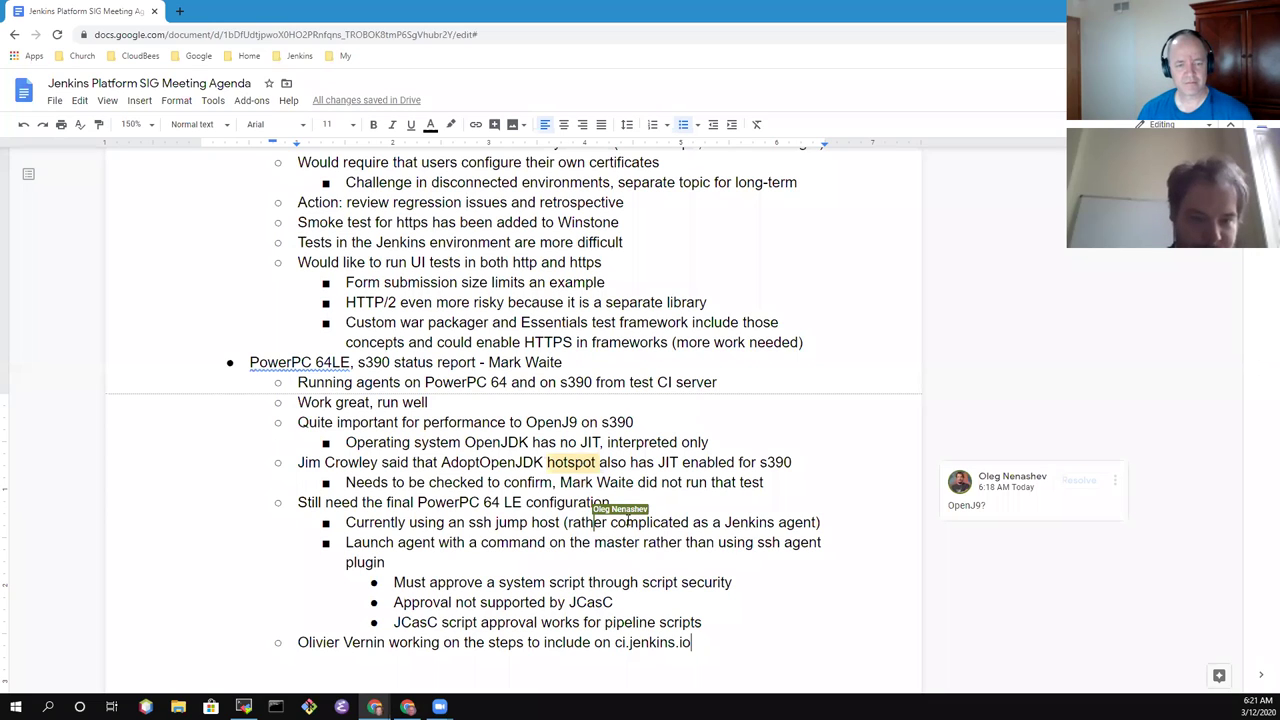
Add a top-level bullet after the PowerPC section reading "ARM64 status report -" followed by the presenter's name
key(Return)
key(shift+Tab)
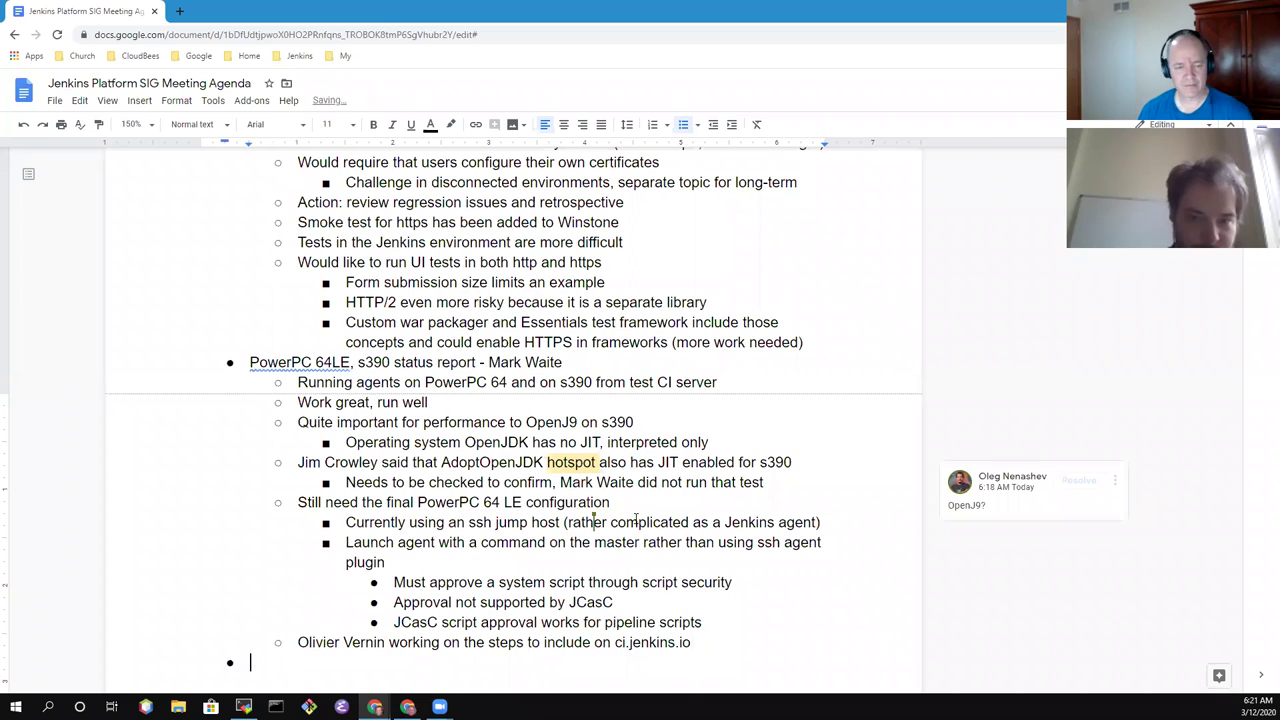
text(ARM6)
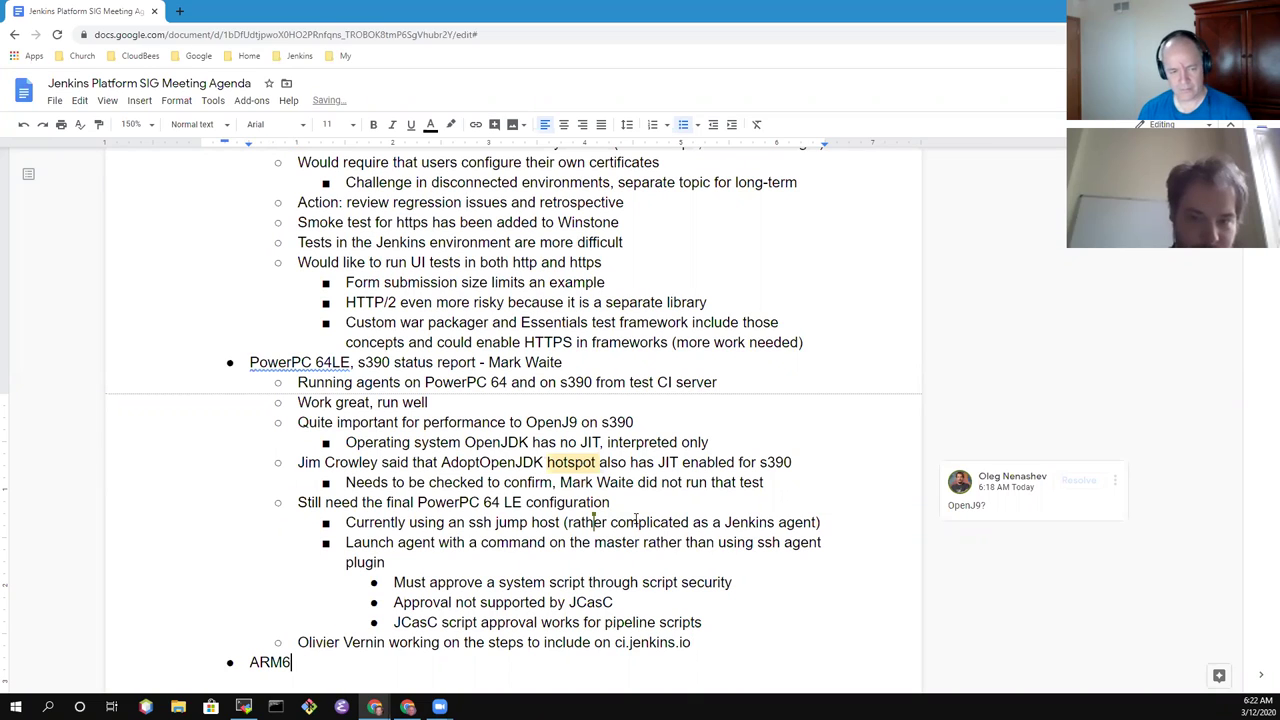
text(4 statu)
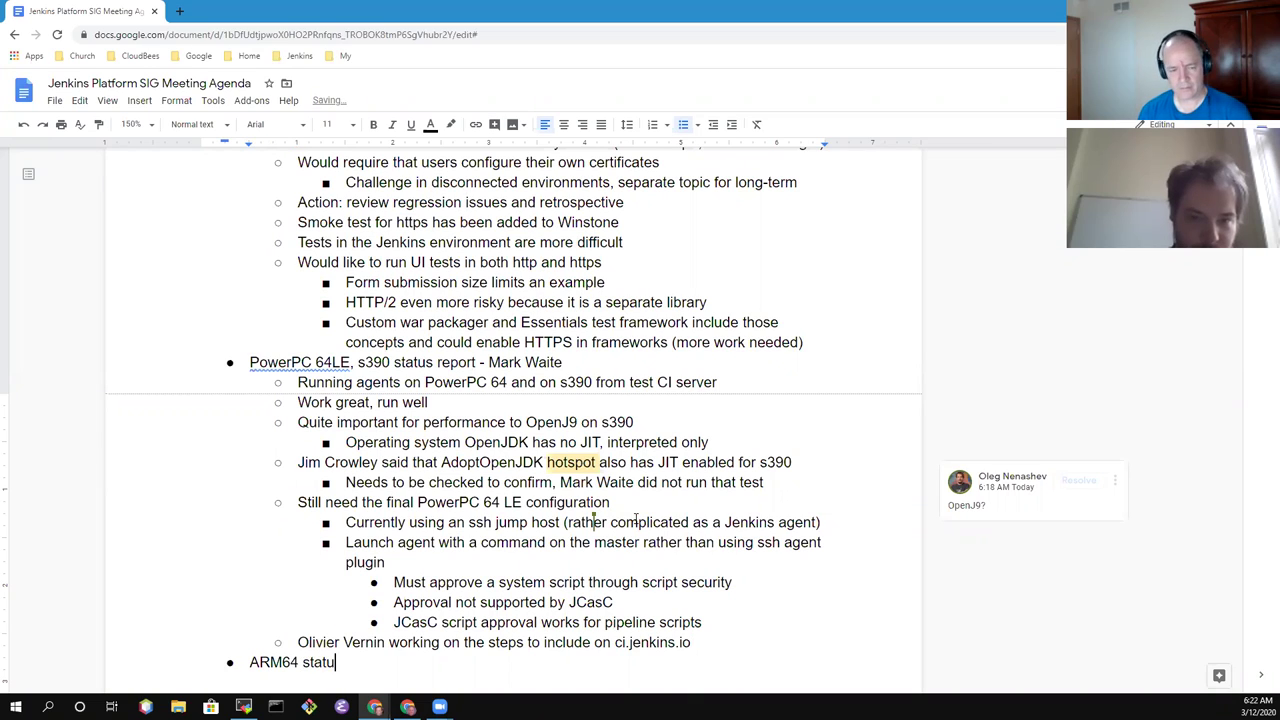
text(s report - Alex Earl)
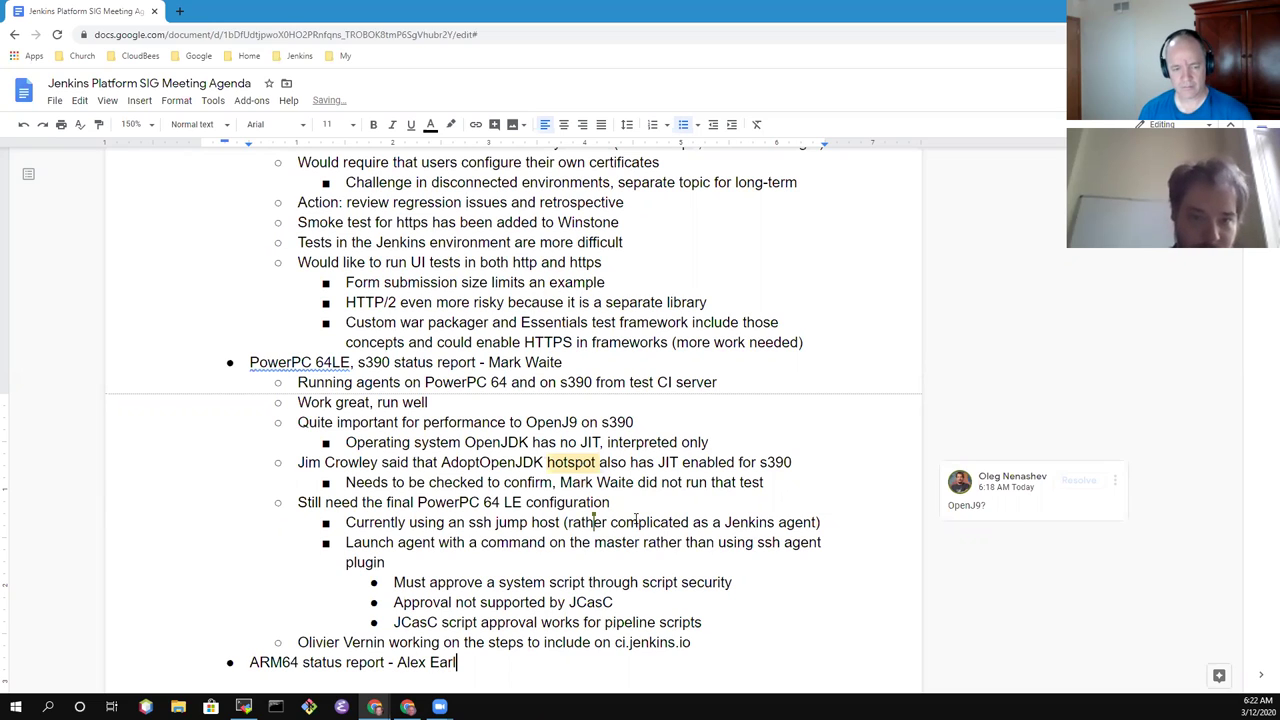
Add a nested bullet under the ARM64 status report reading "AWS graviton instances can give us ARM64 access as part of our credits"
key(Return)
key(Tab)
text(A)
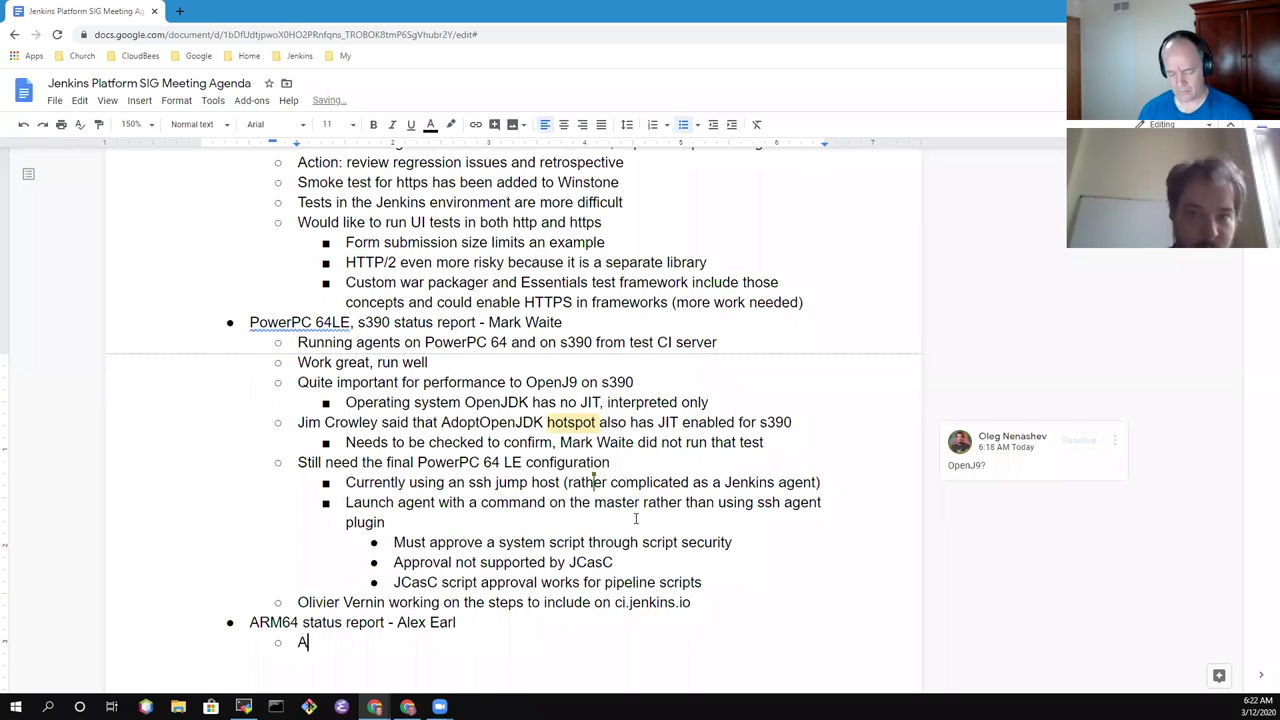
text(WS gravit)
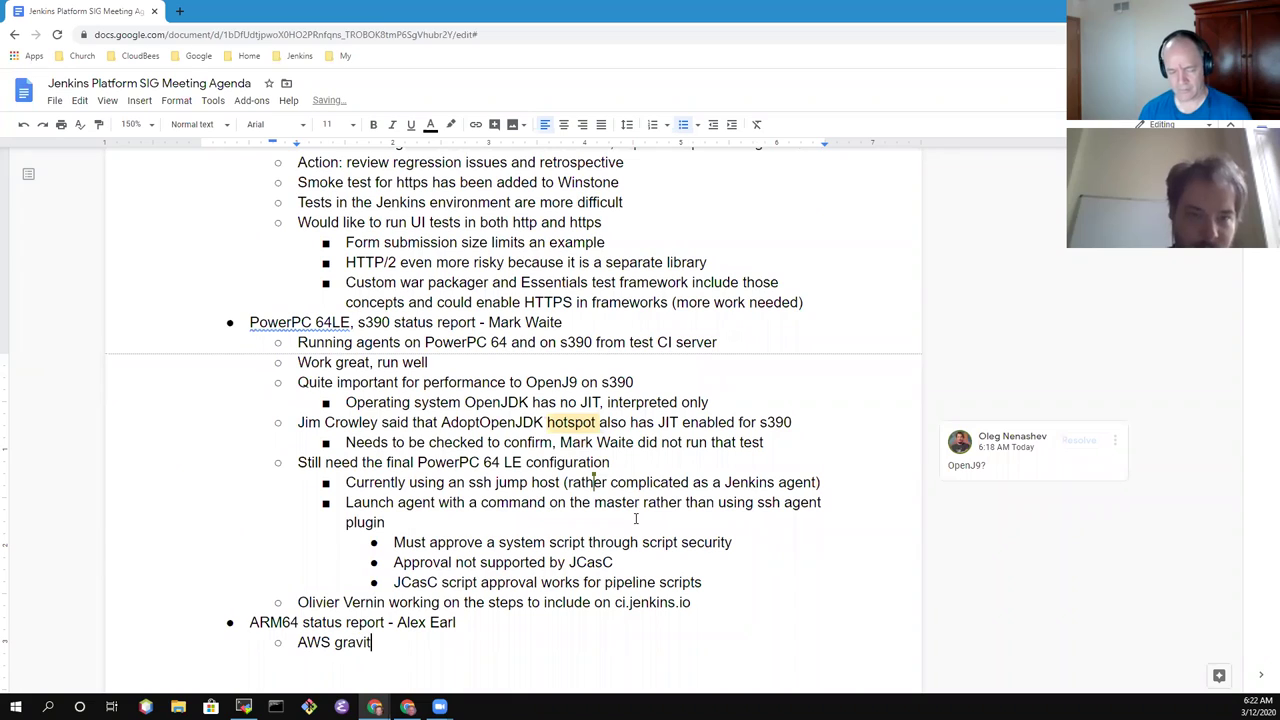
text(on instances give us)
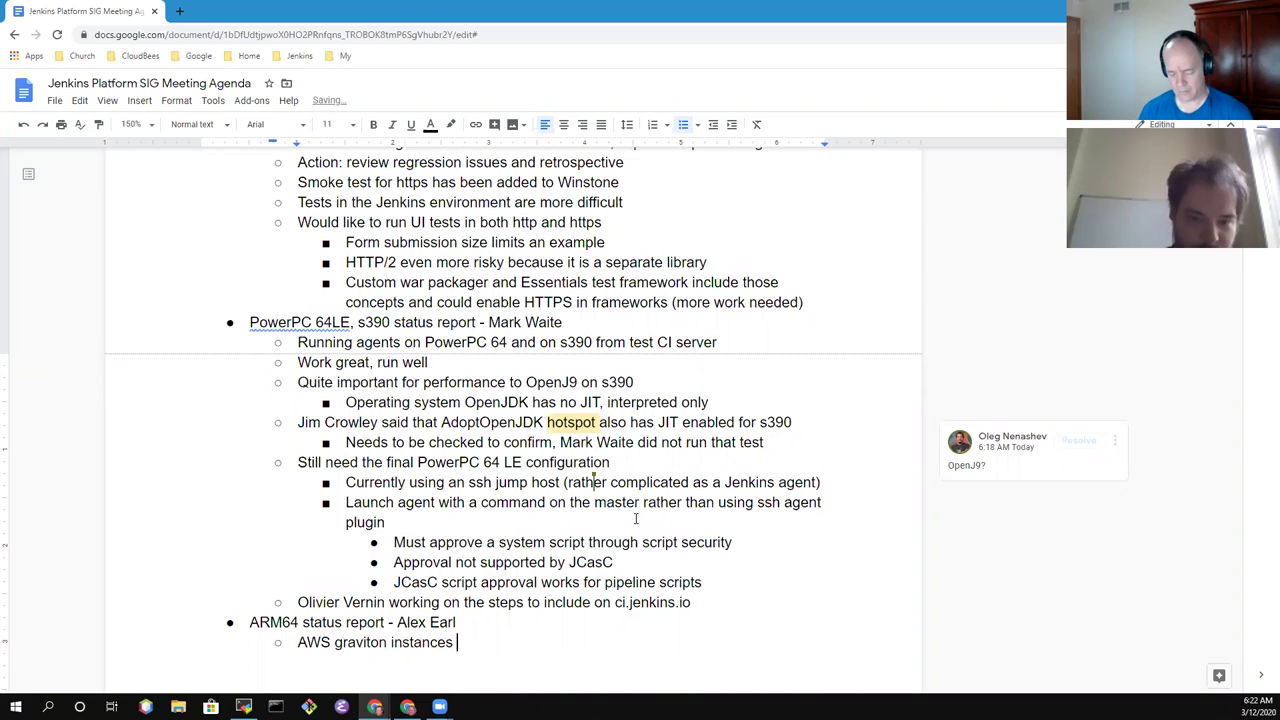
key(BackSpace)
key(BackSpace)
key(BackSpace)
key(BackSpace)
key(BackSpace)
key(BackSpace)
key(BackSpace)
text(can )
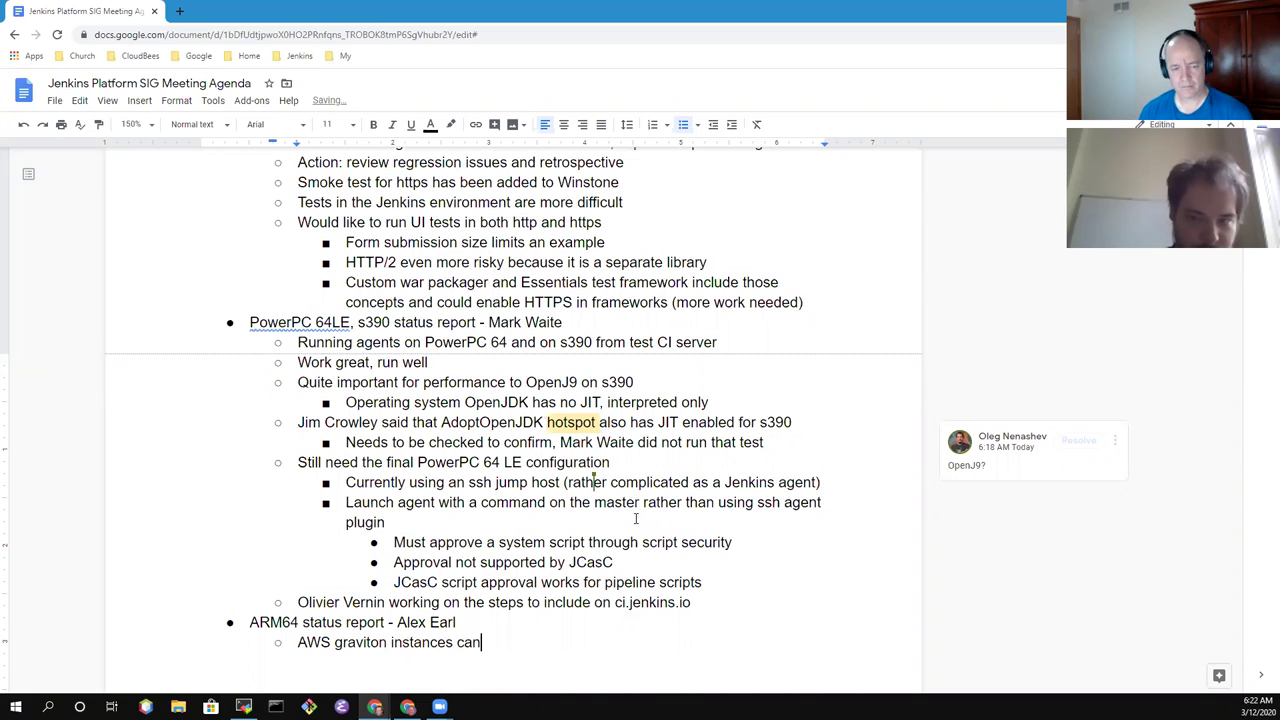
text(give us )
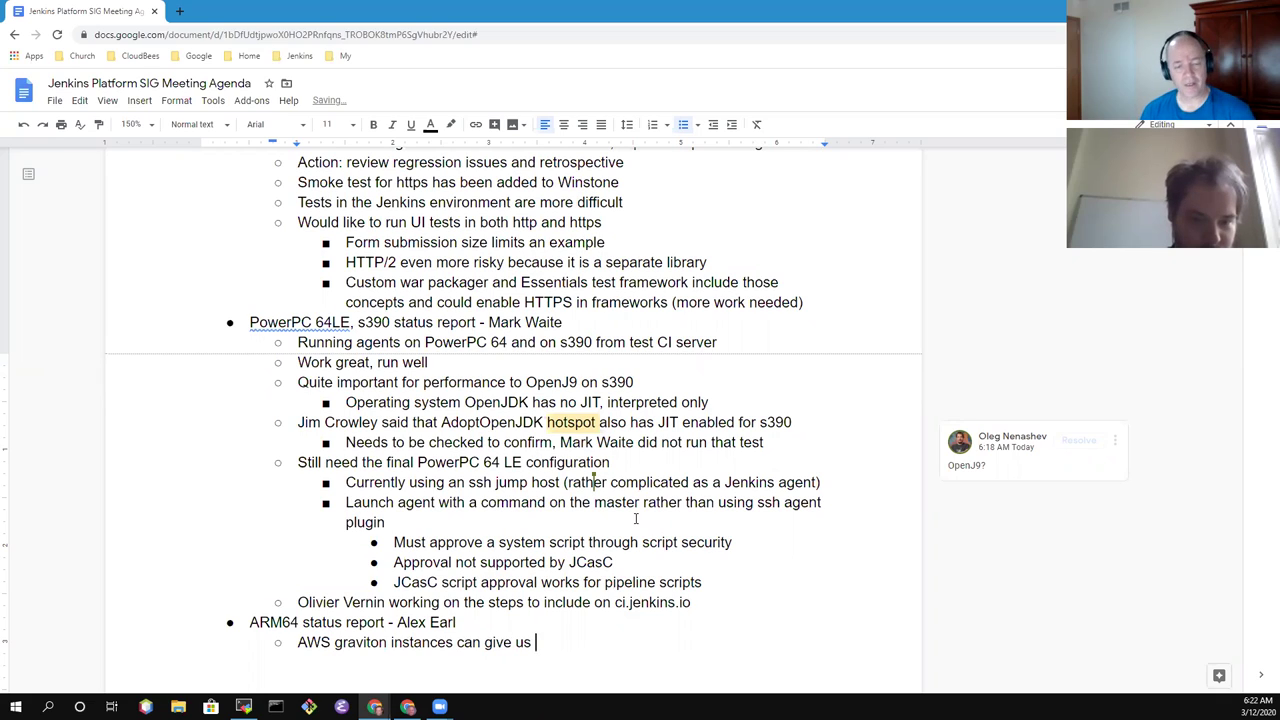
text(ARM)
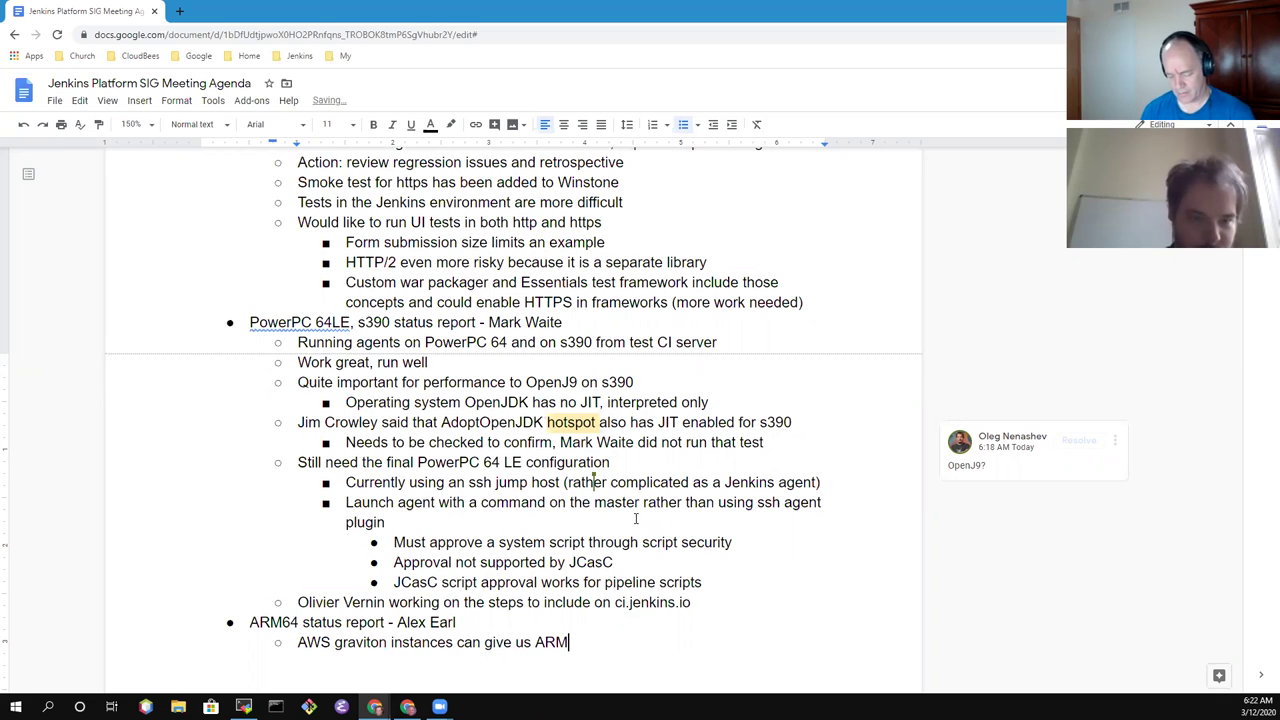
text(64 access as )
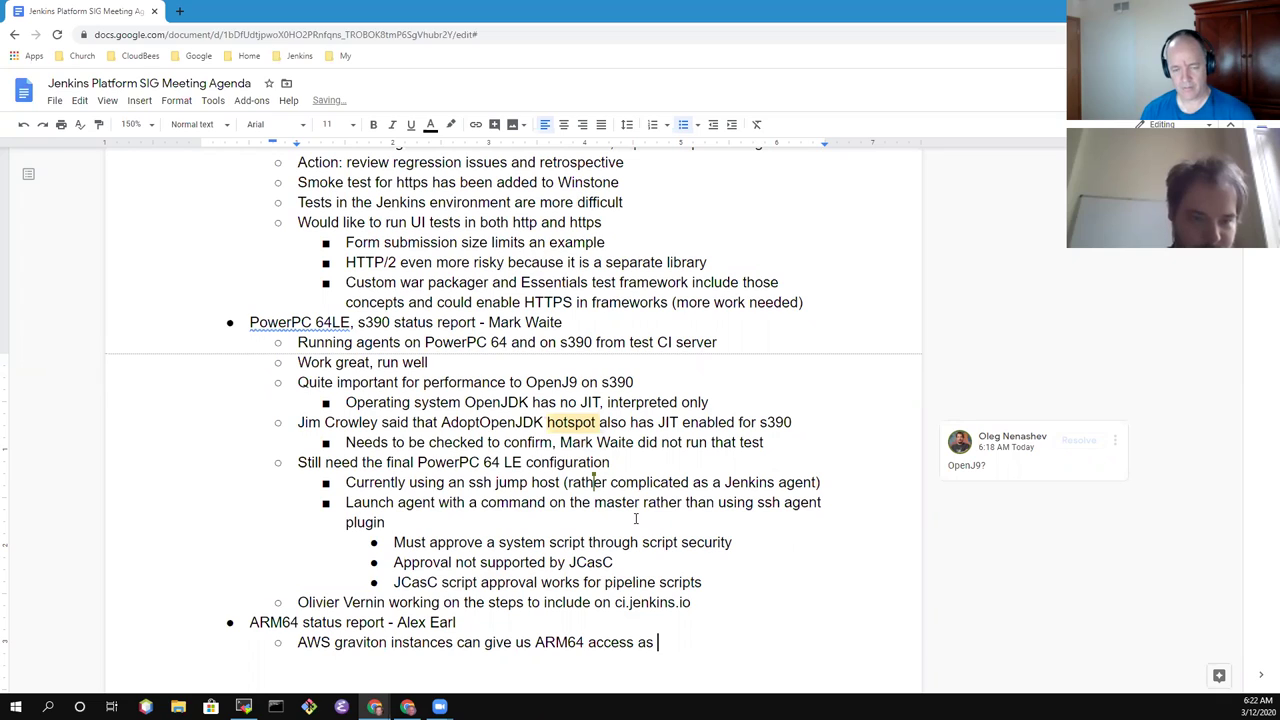
text(part of our c)
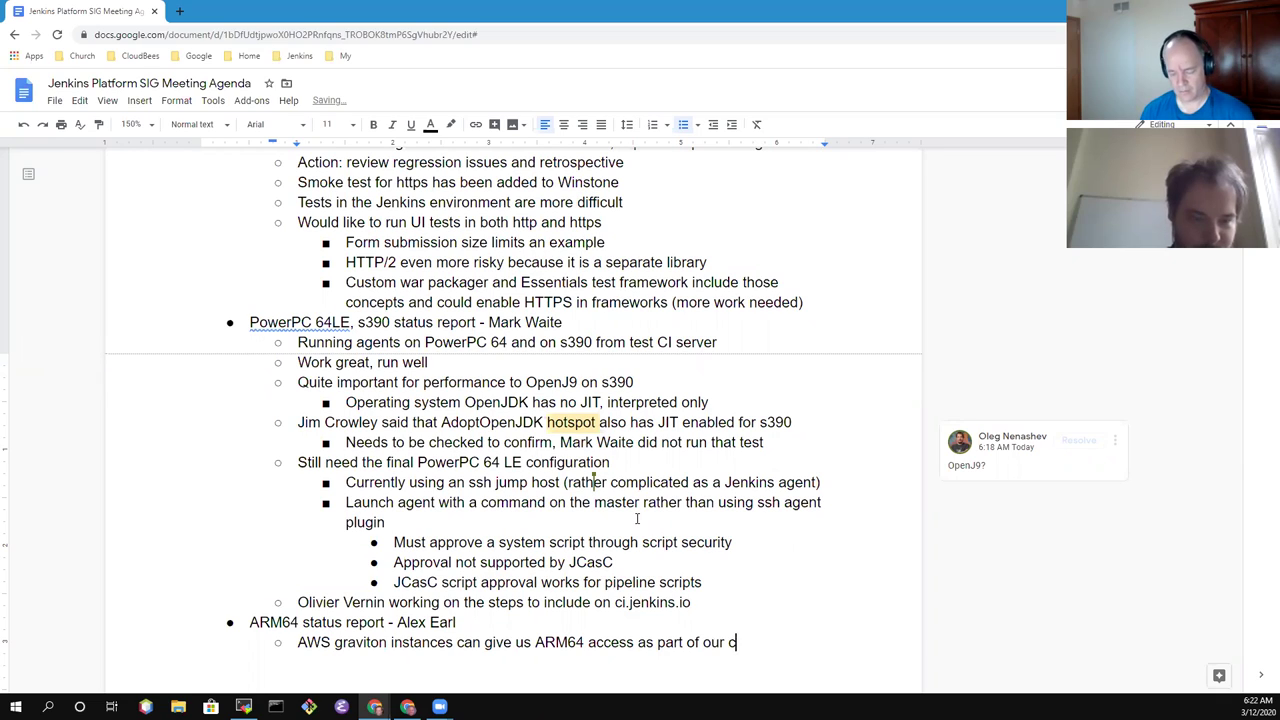
text(redits)
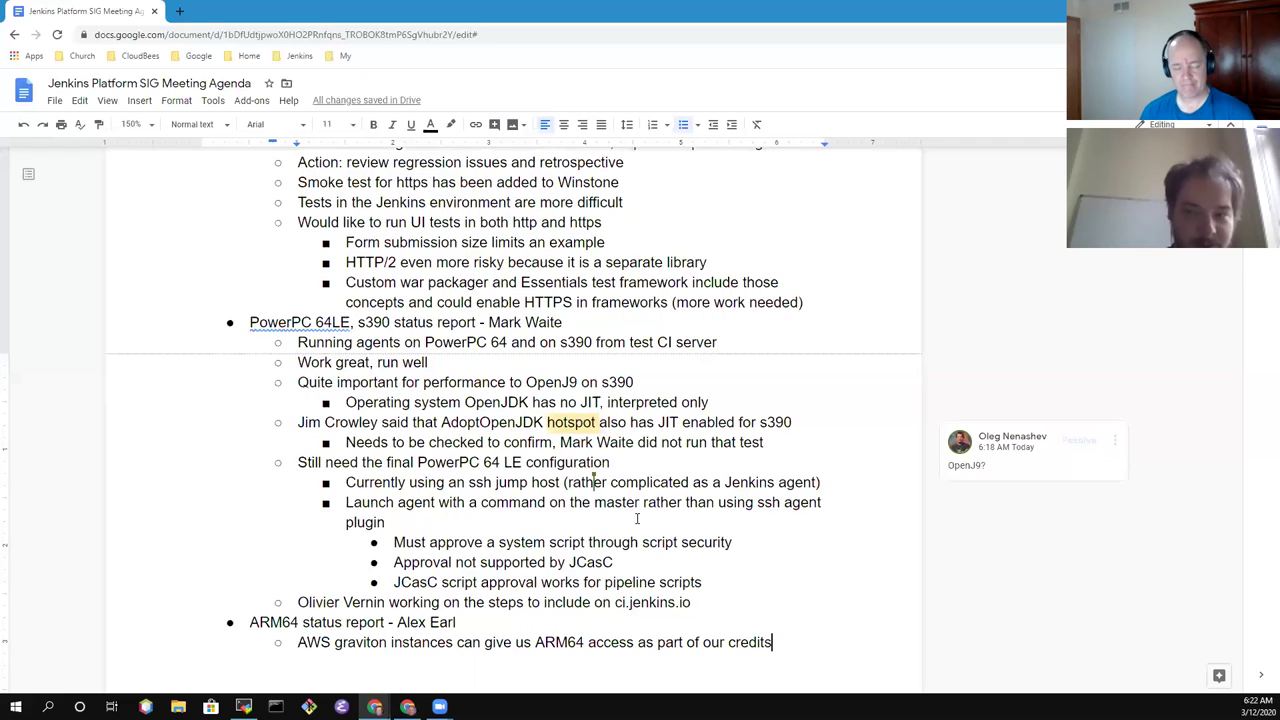
Add a bullet below the AWS graviton note reading "Does sponsorship include F1 (FPGA as service)"
key(Return)
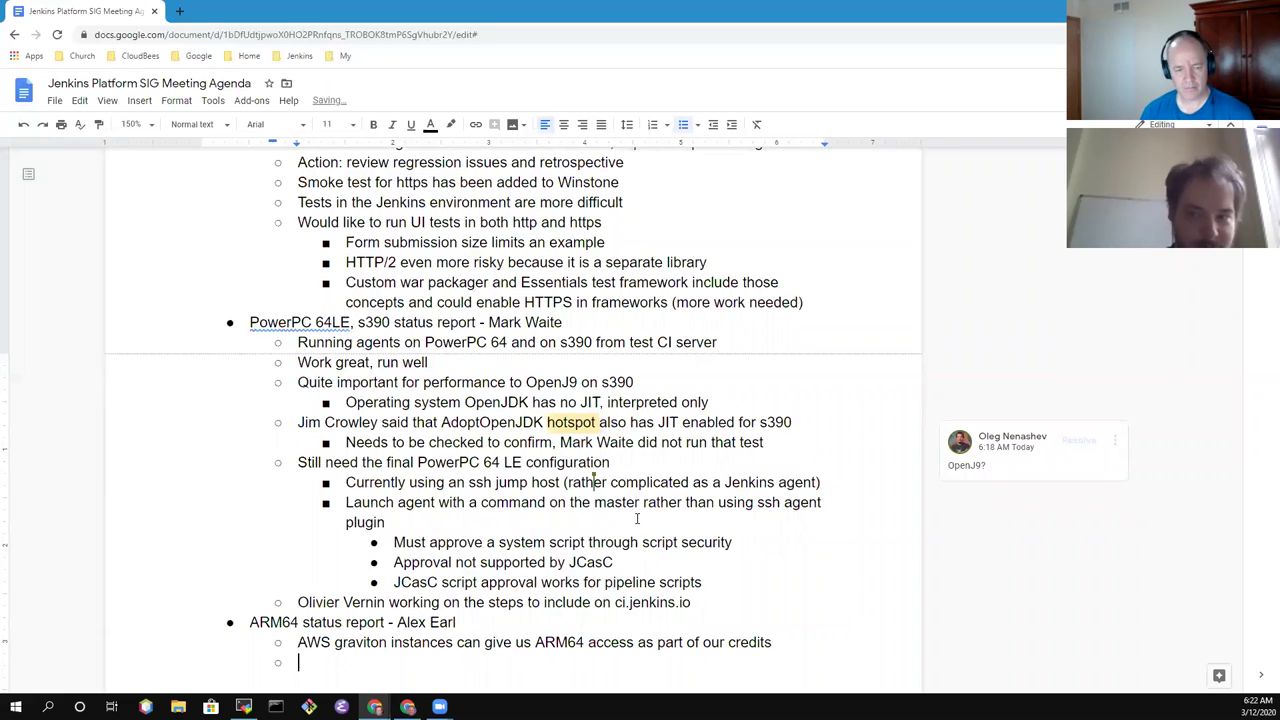
text(Does sponsho)
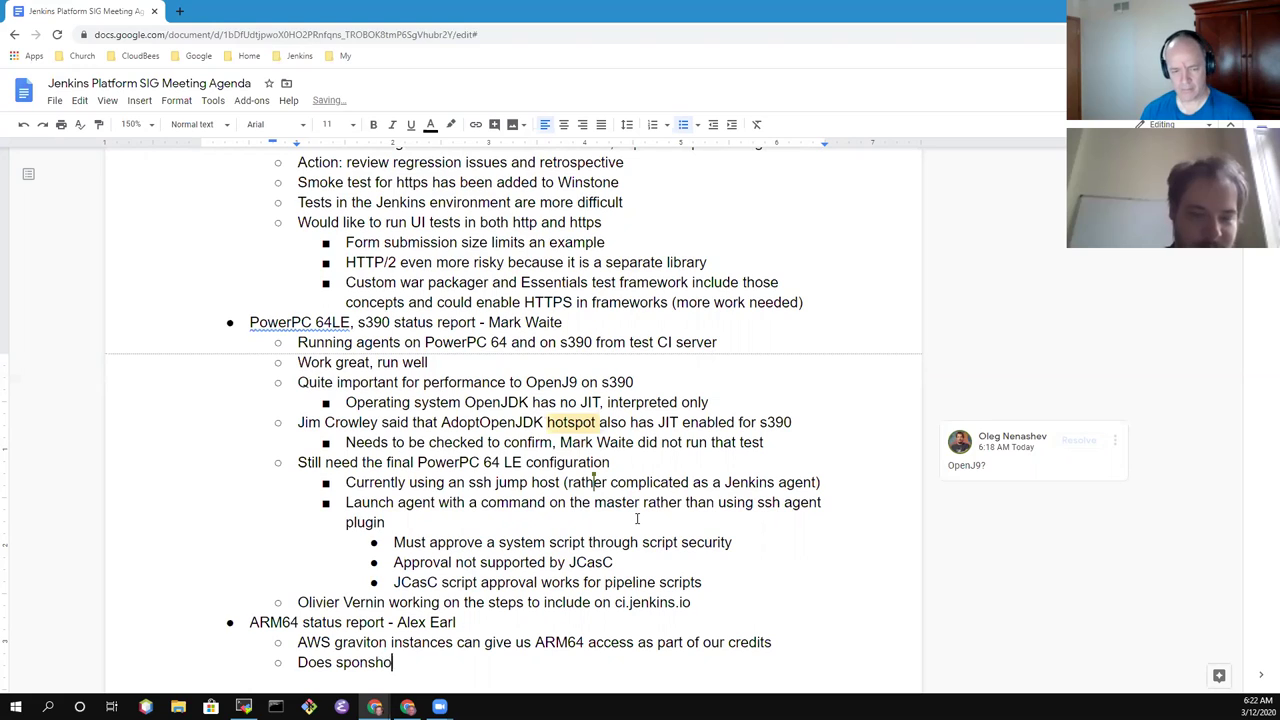
key(BackSpace)
key(BackSpace)
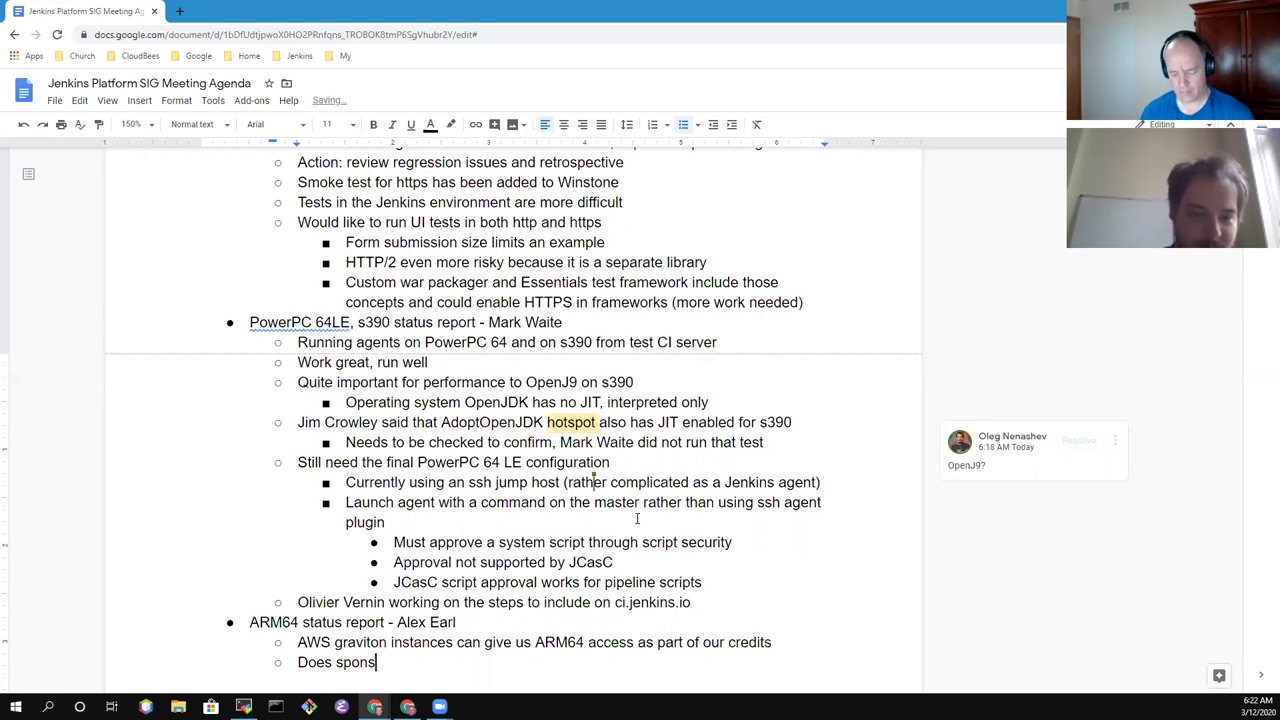
text(orship include)
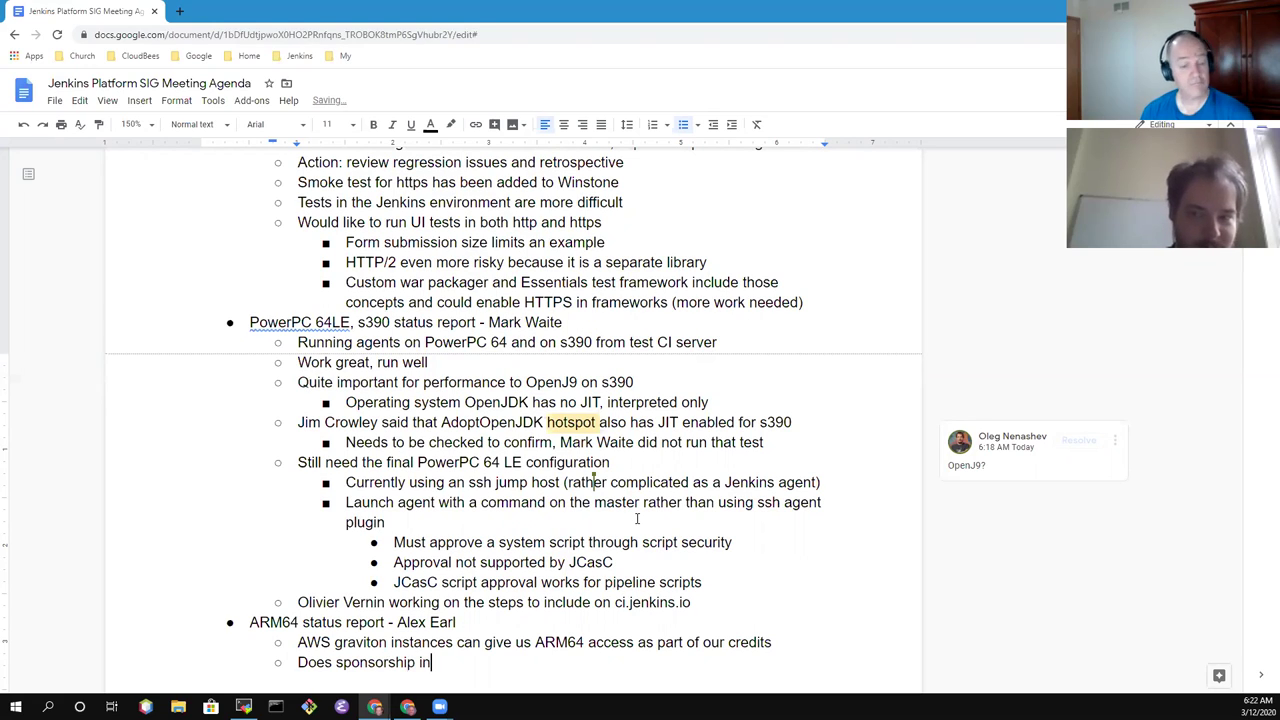
text(F1 )
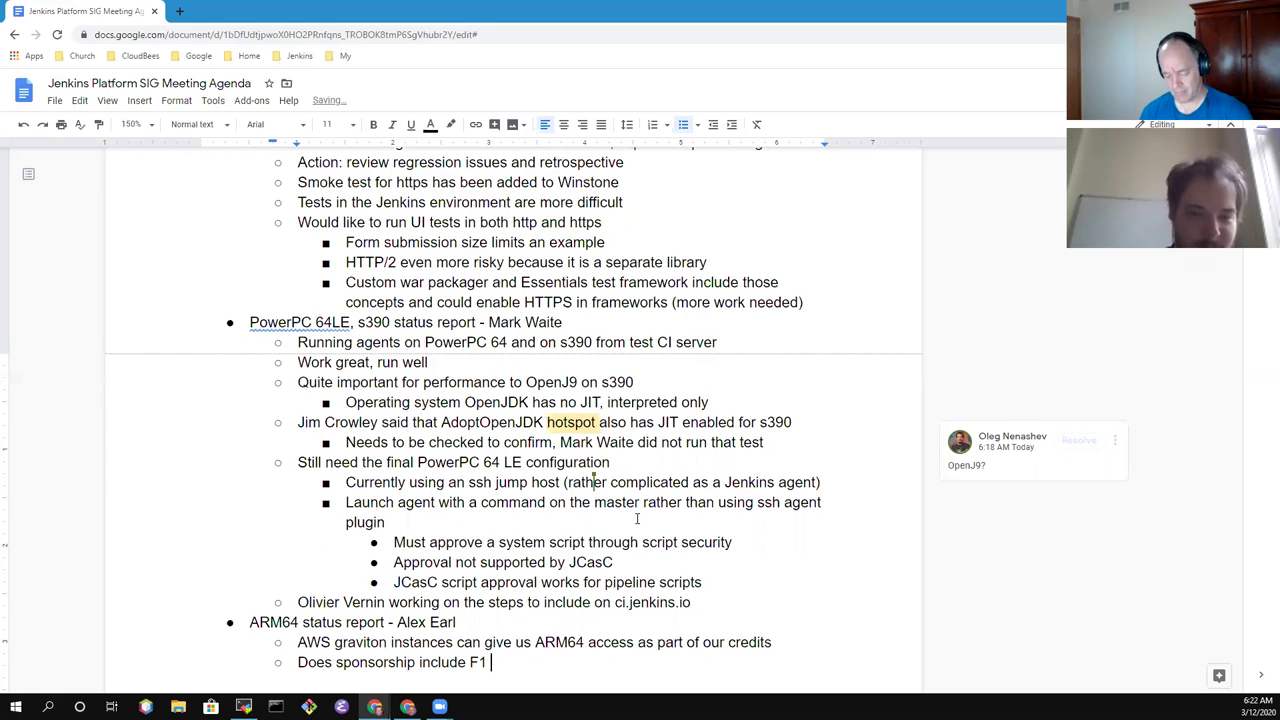
text((FPGA as service))
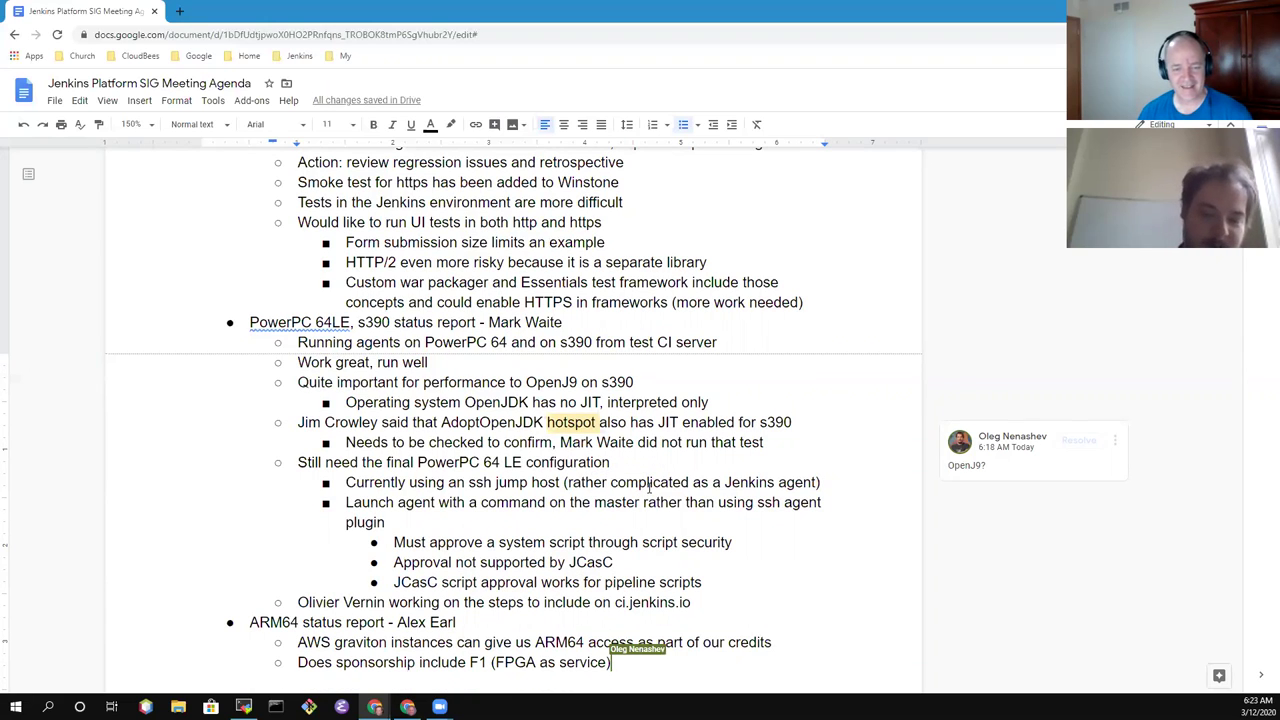
Insert a question mark before the colon after "(FPGA as service)" in the F1 sponsorship bullet
scroll(649, 485, down, 3)
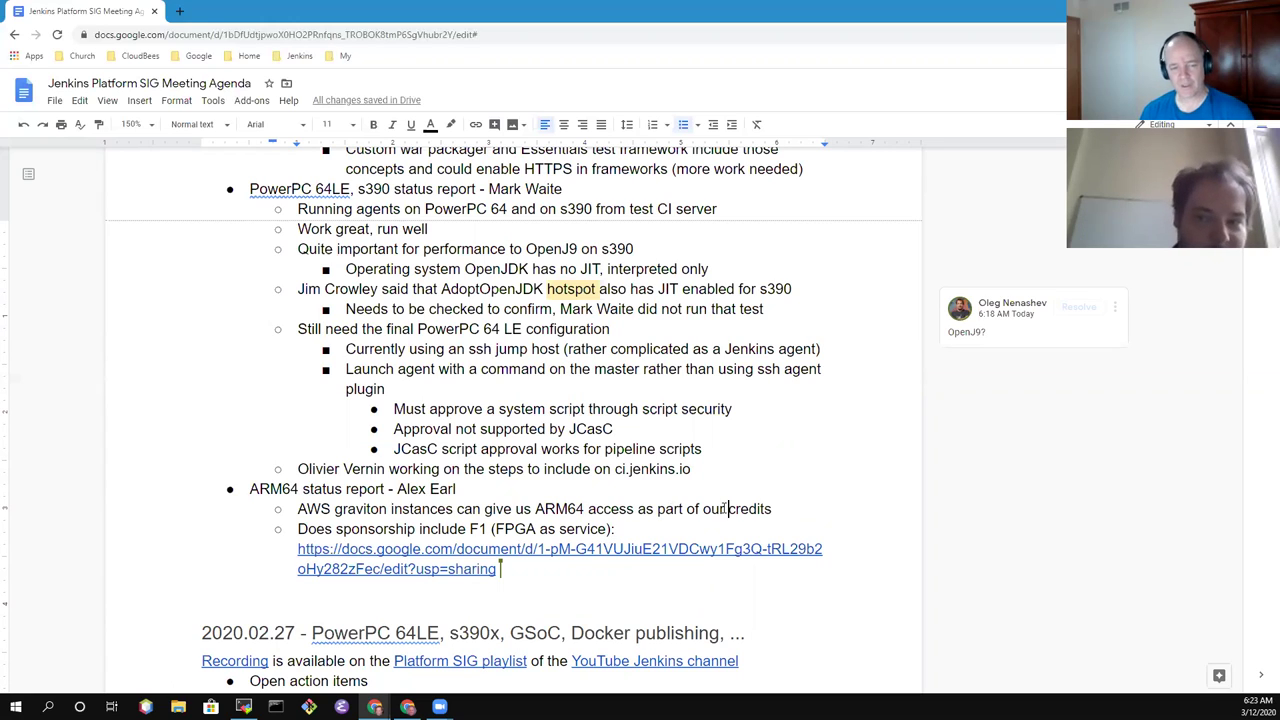
key(Up)
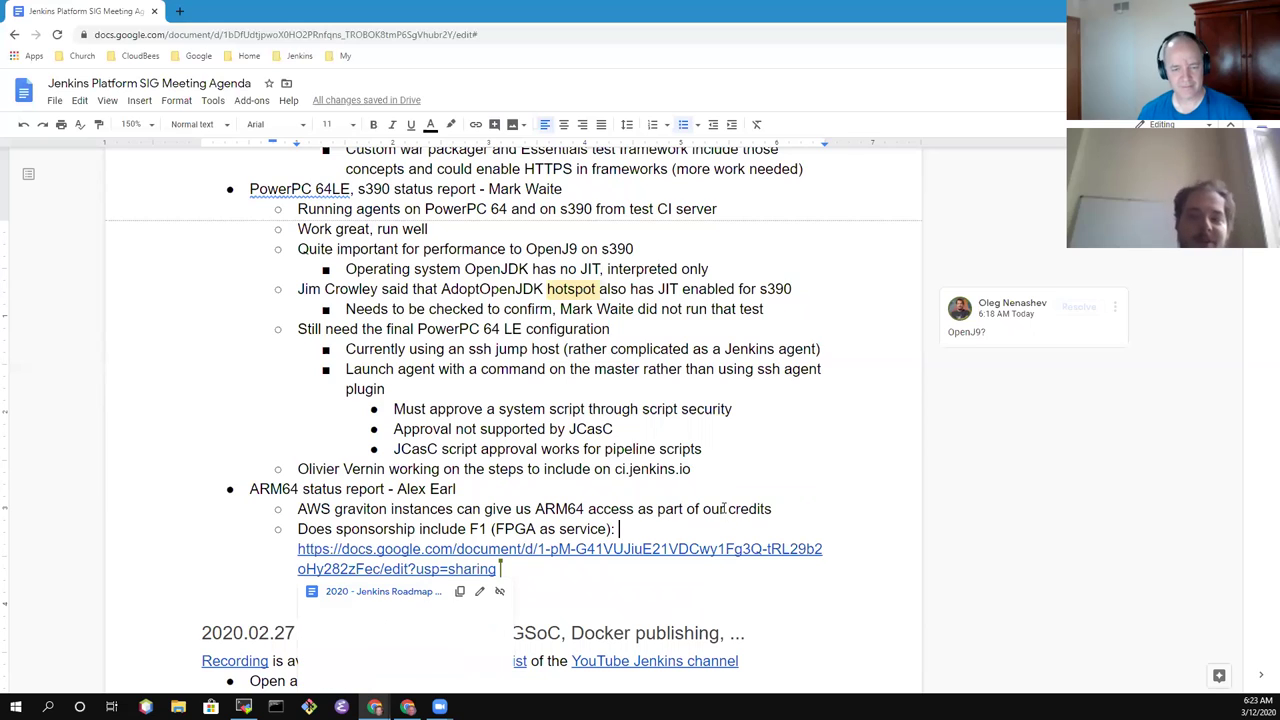
key(Up)
key(End)
key(BackSpace)
text(?)
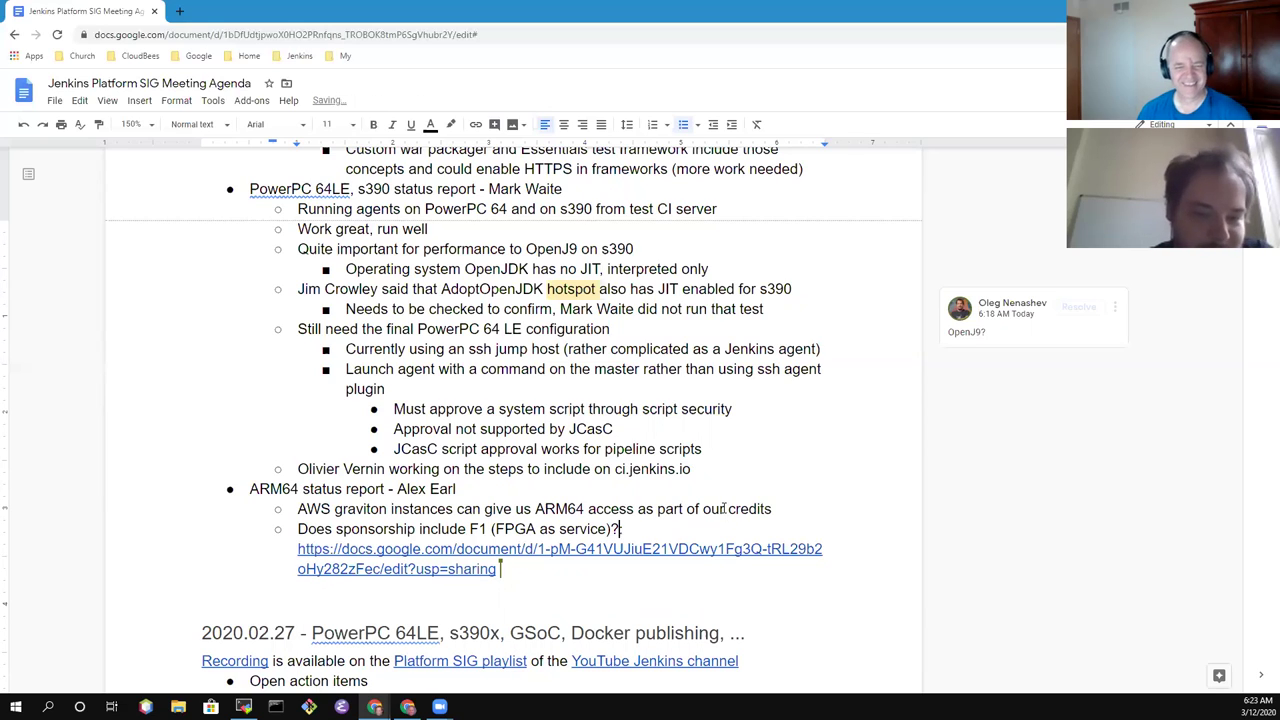
text(:)
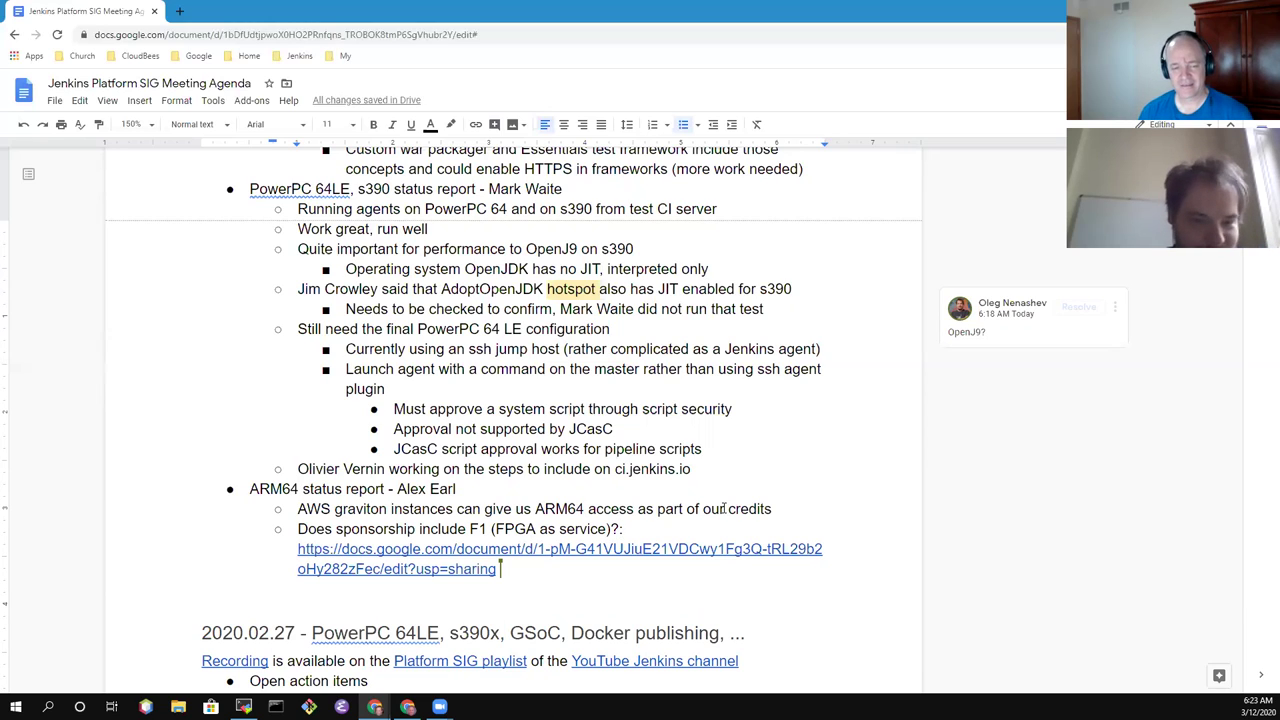
text(:)
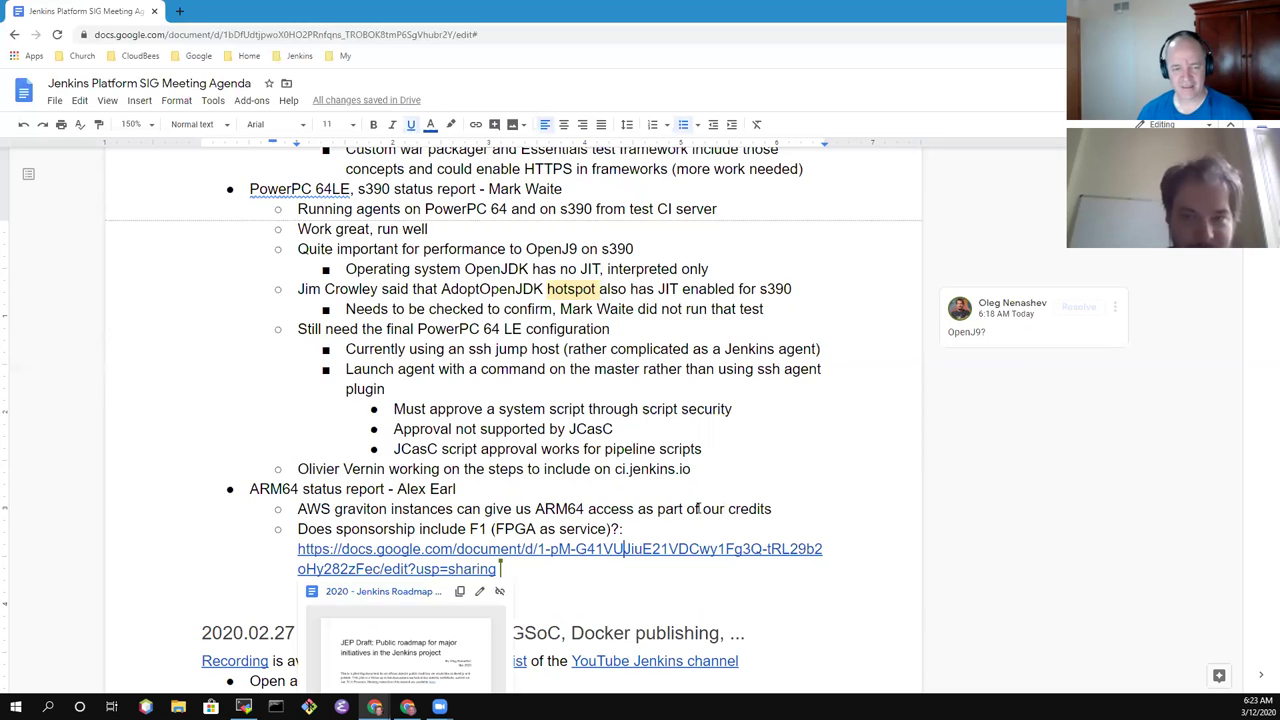
Place the text cursor at the end of the AWS graviton bullet, after "credits"
click(774, 510)
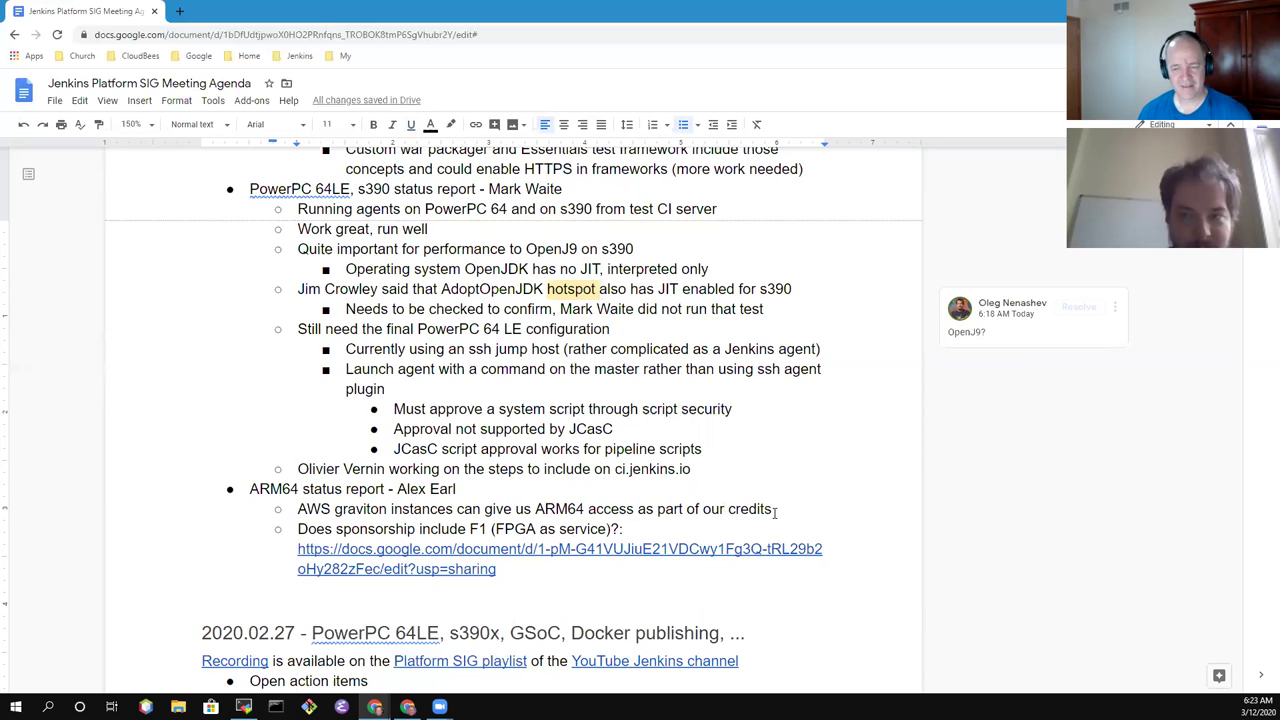